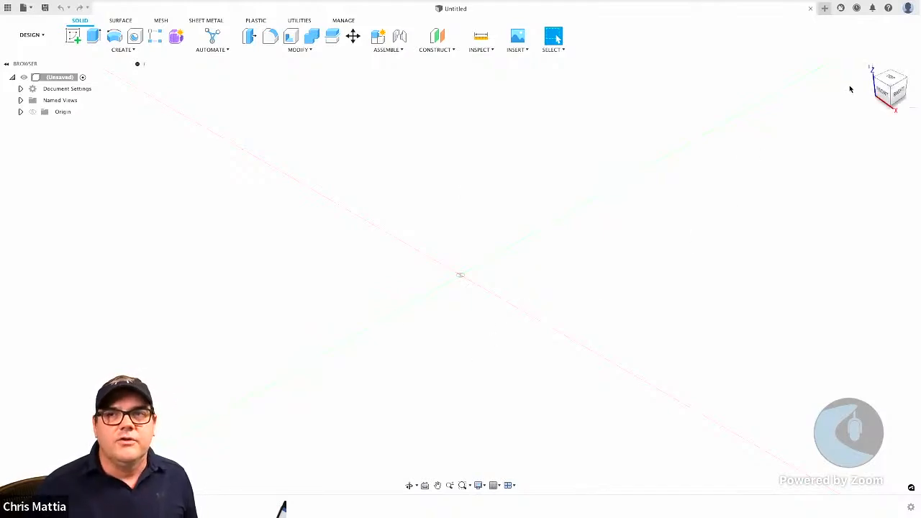
click(891, 80)
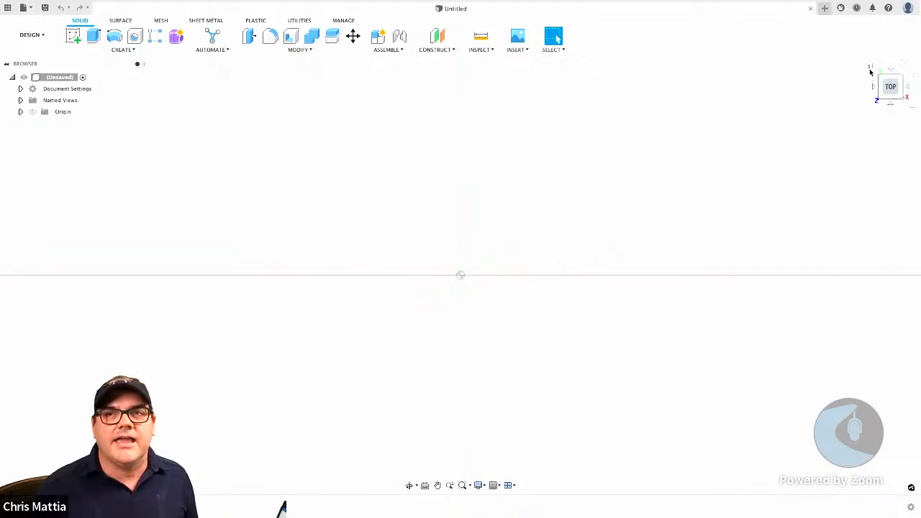
click(870, 67)
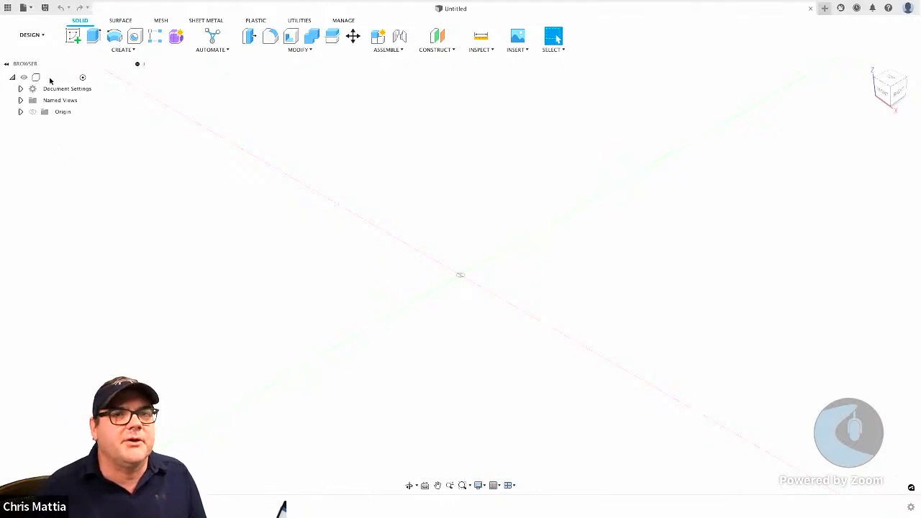
- Create a new standard internal component named Battery 15Ah under the root and keep it activated
right_click(54, 80)
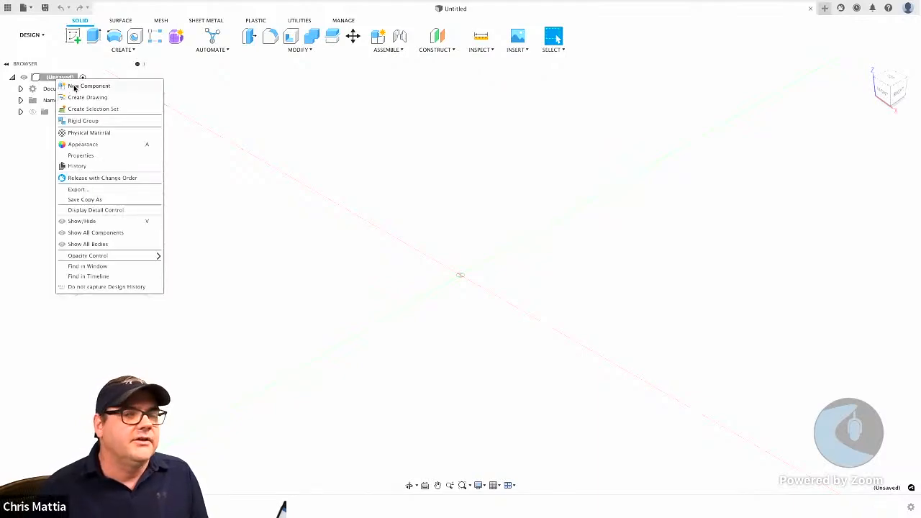
click(116, 87)
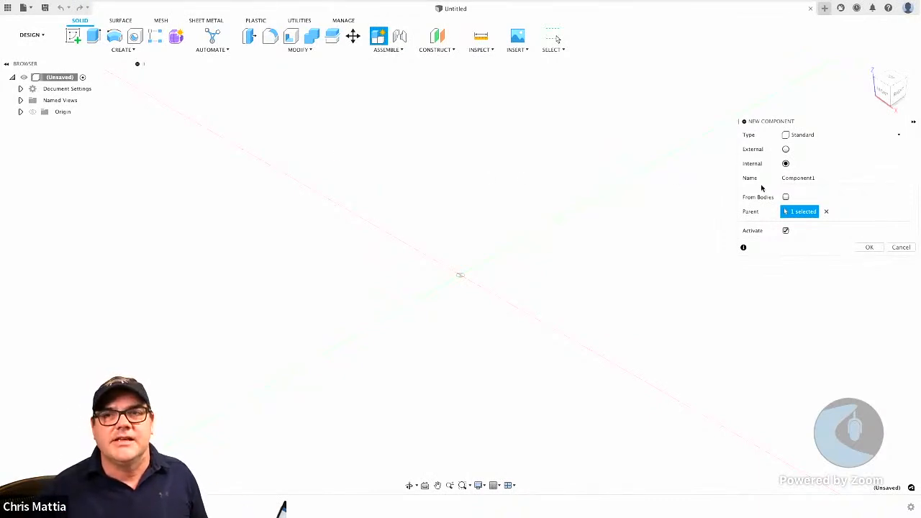
click(819, 178)
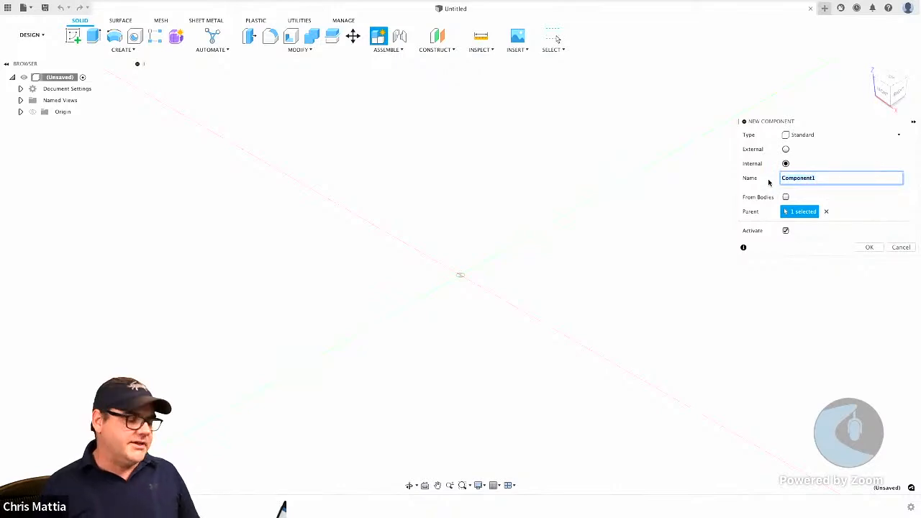
text(15)
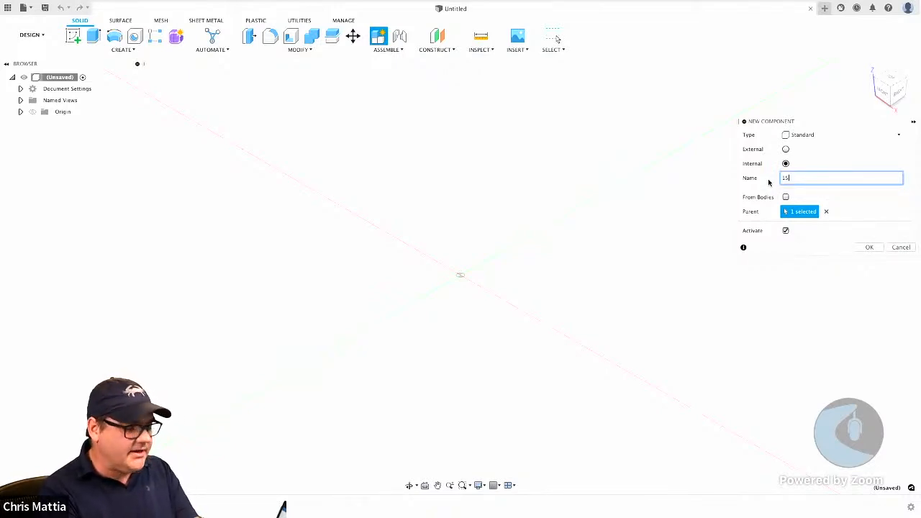
key(BackSpace)
key(BackSpace)
text(Batt)
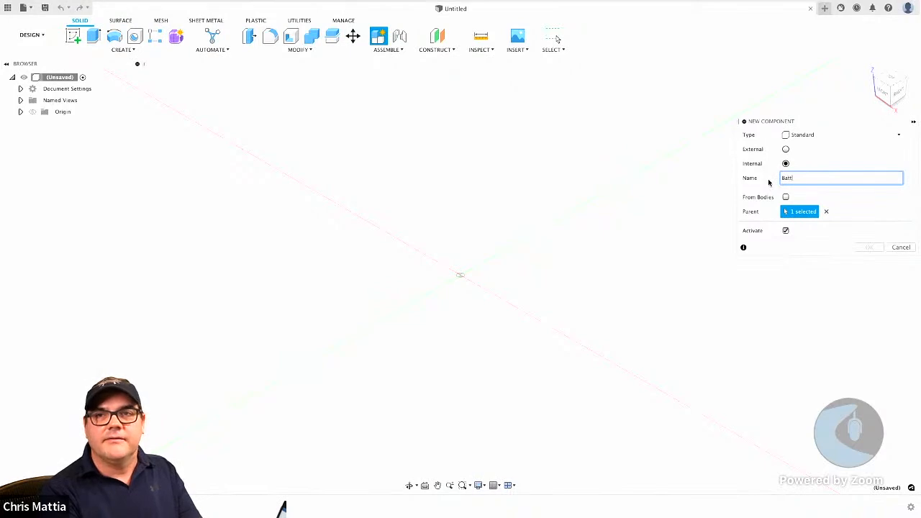
text(ery 1)
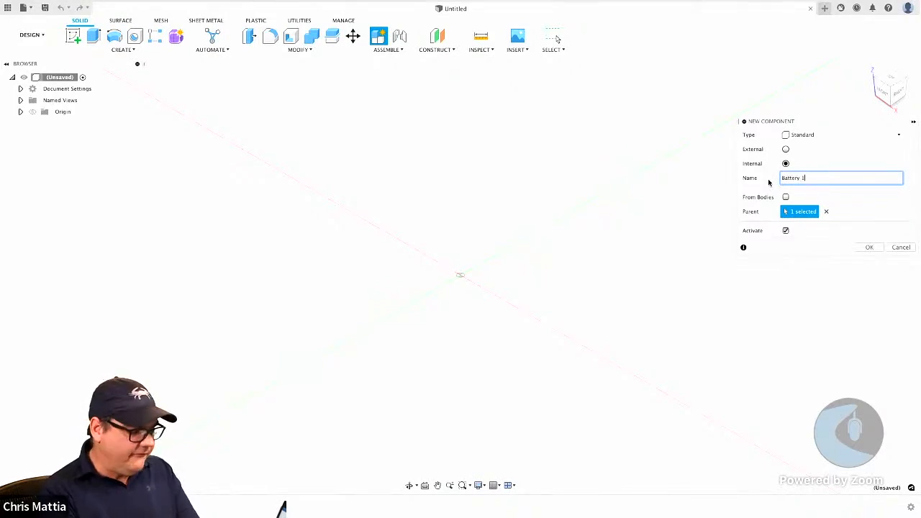
text(5Ah)
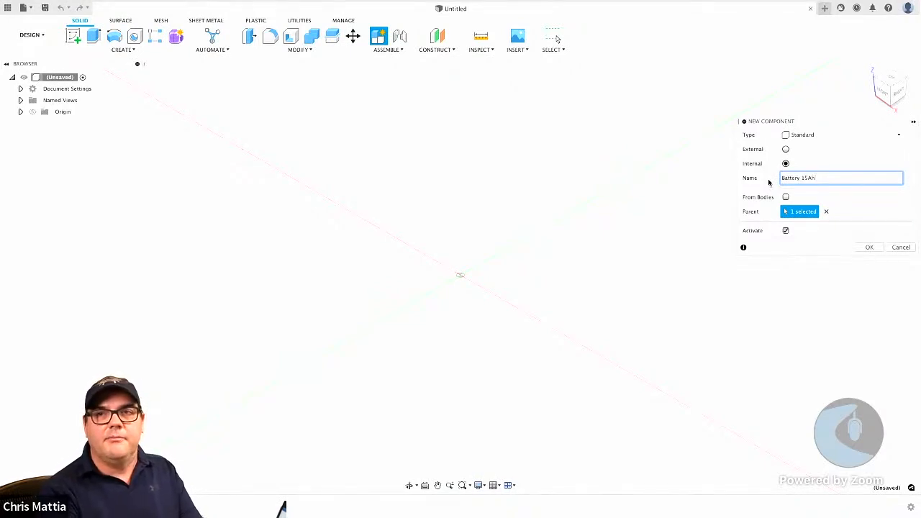
click(867, 247)
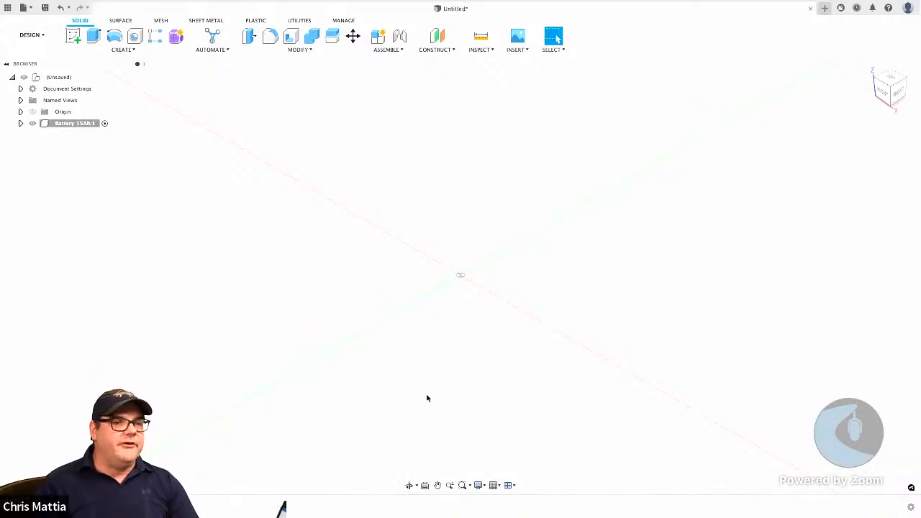
scroll(417, 412, up, 1)
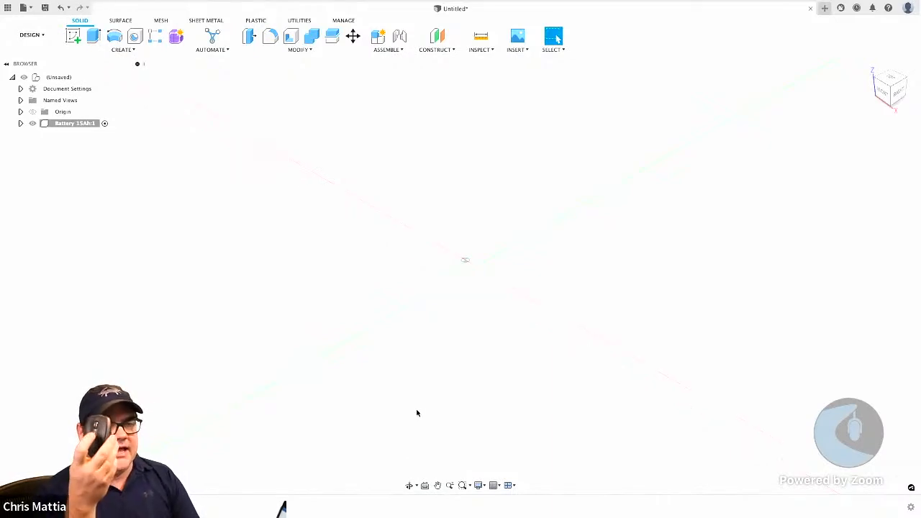
scroll(417, 412, up, 1)
scroll(417, 412, up, 1)
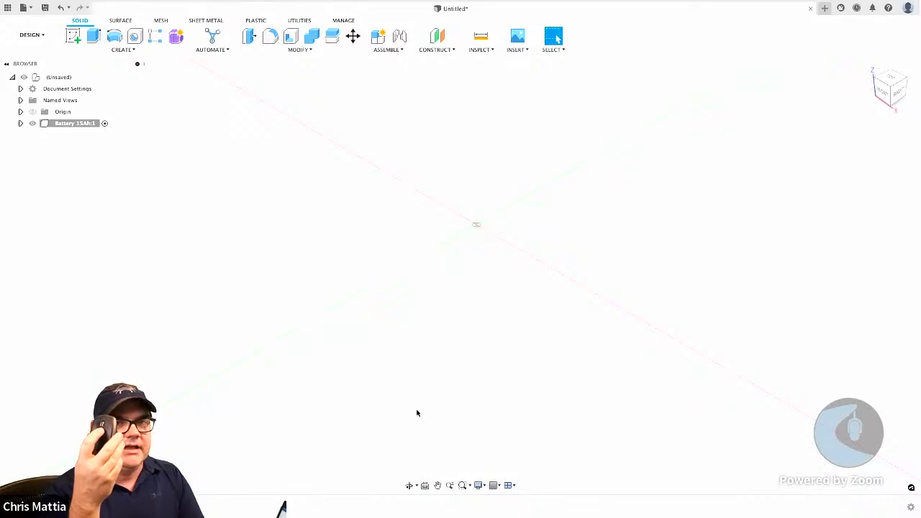
scroll(391, 340, down, 1)
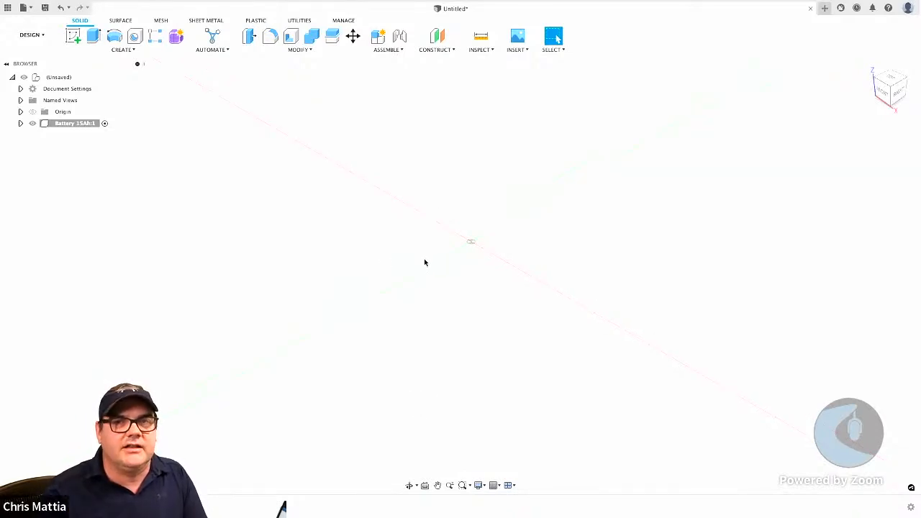
middle_drag(425, 263, 467, 278)
key(Escape)
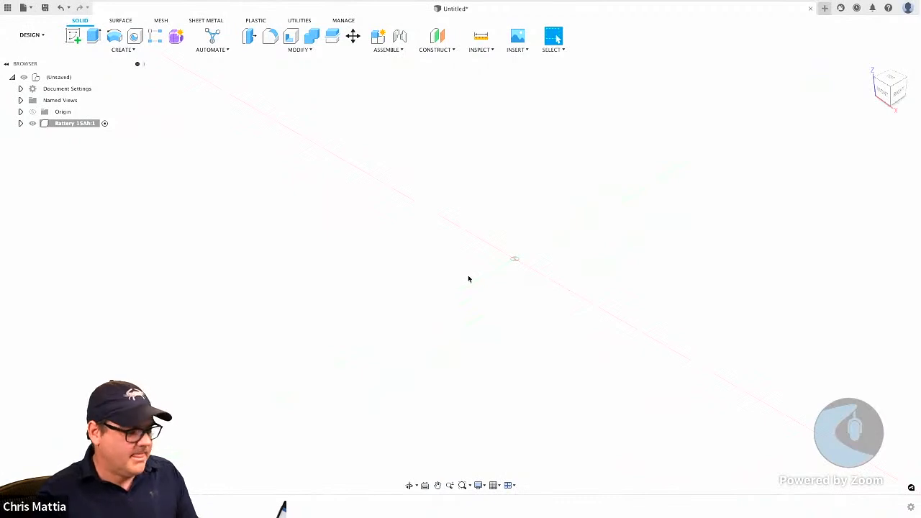
shift+middle_drag(493, 287, 611, 218)
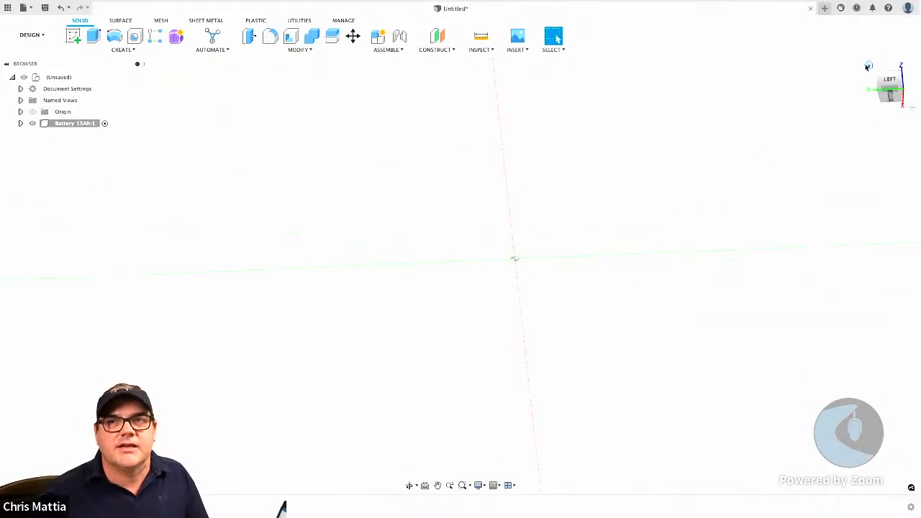
click(868, 66)
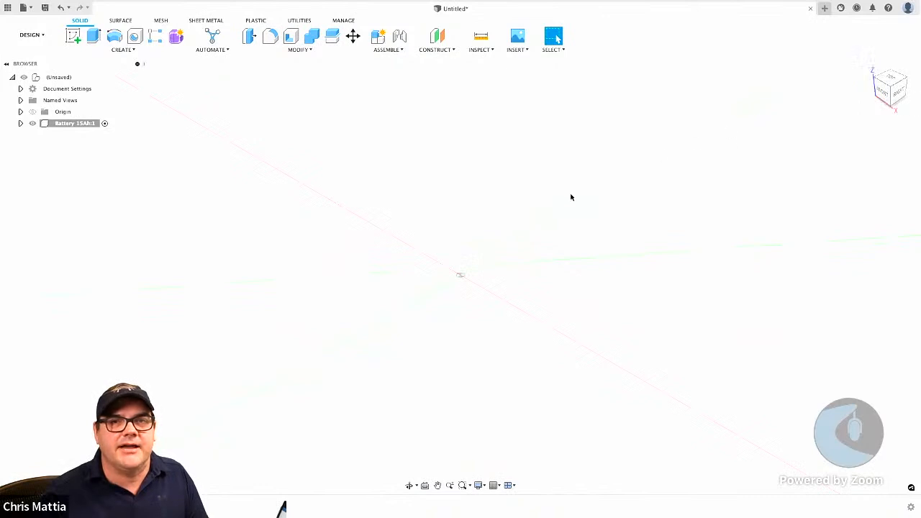
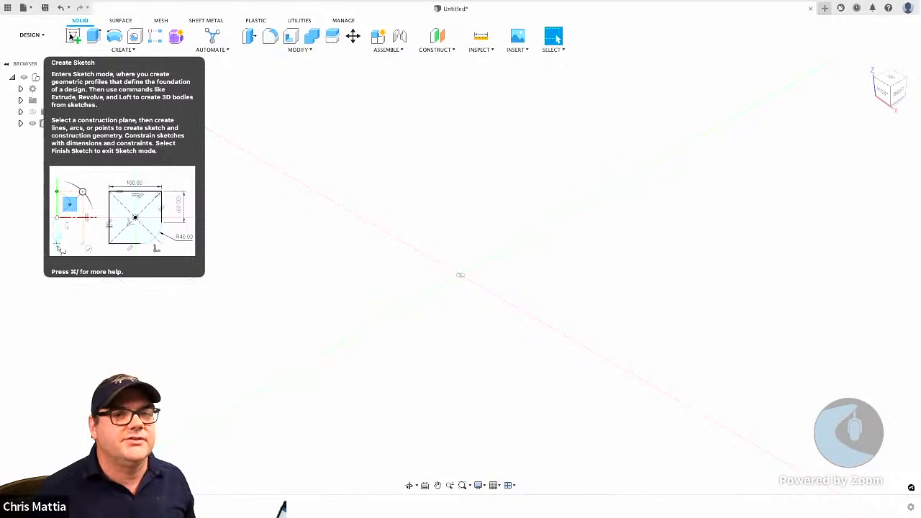
- Start a sketch on the horizontal XY plane inside the battery component
click(73, 36)
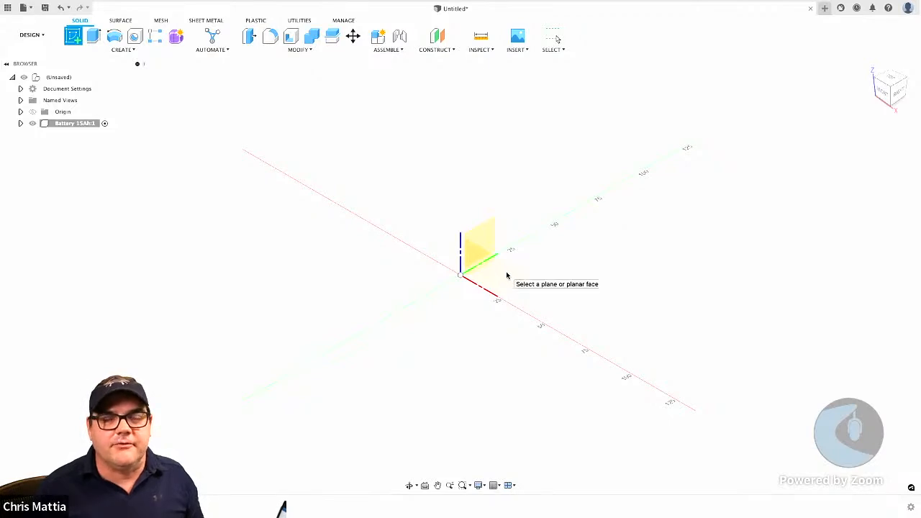
click(506, 276)
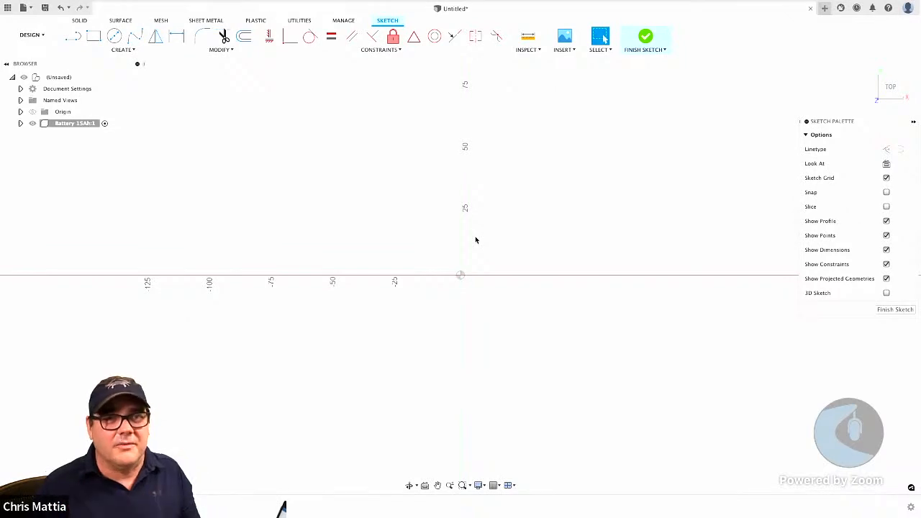
click(93, 42)
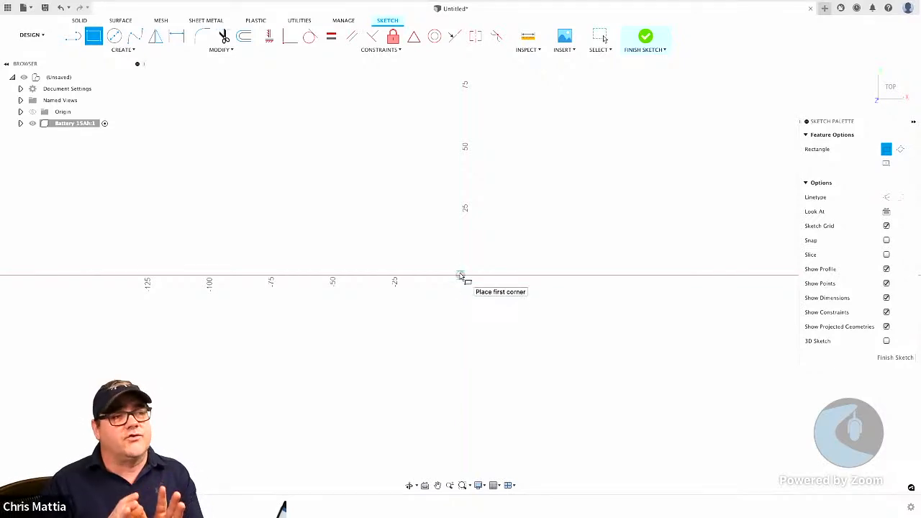
click(461, 275)
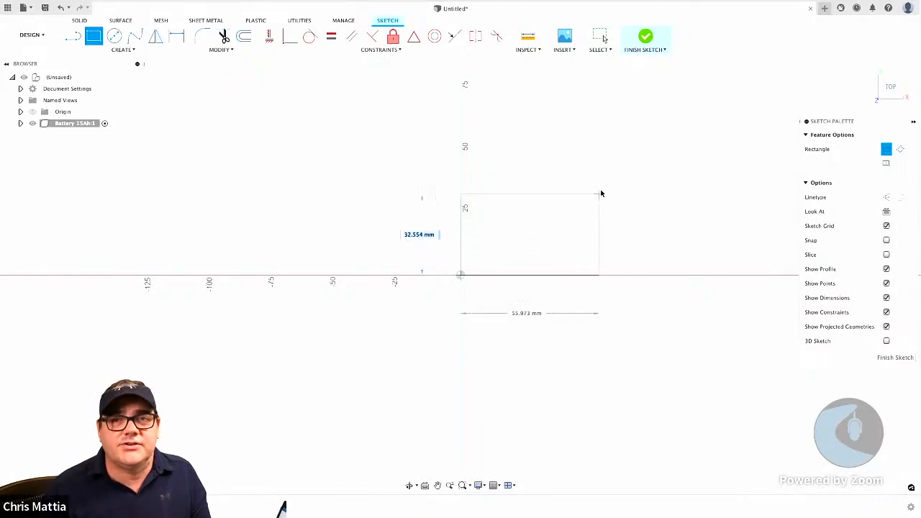
key(Tab)
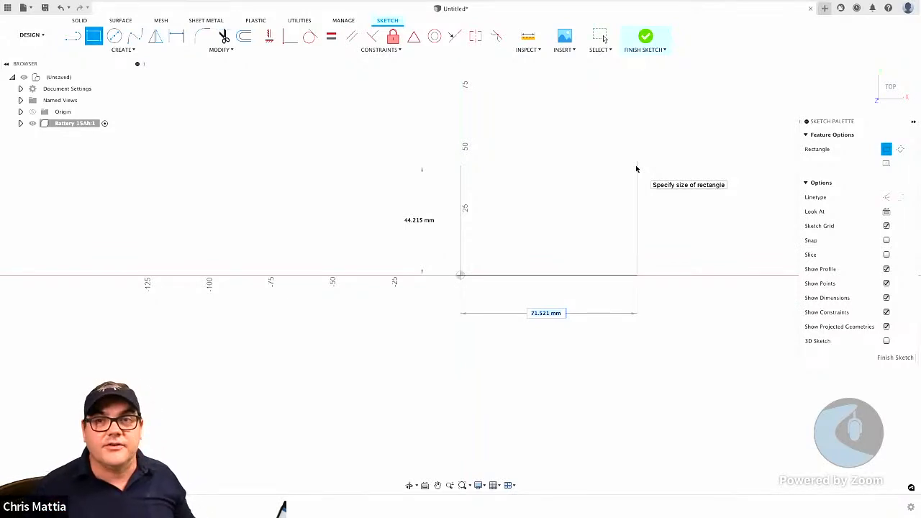
click(636, 168)
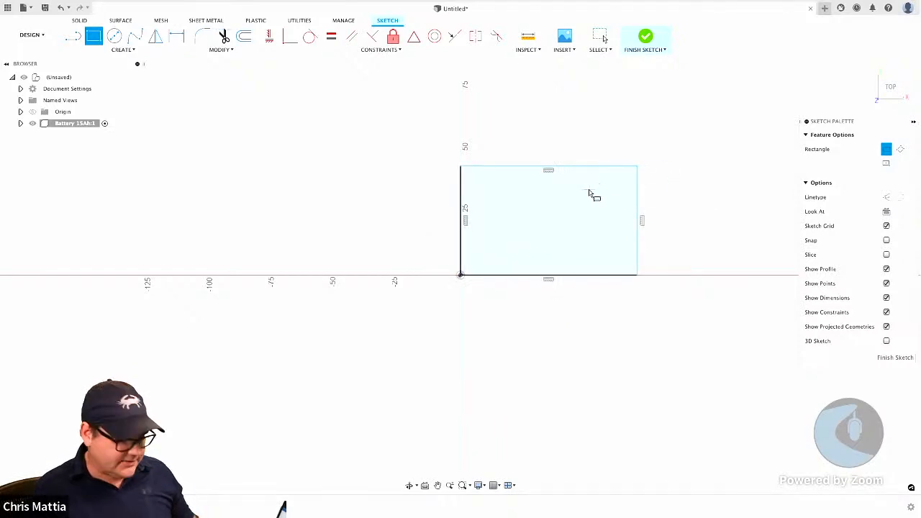
key(Escape)
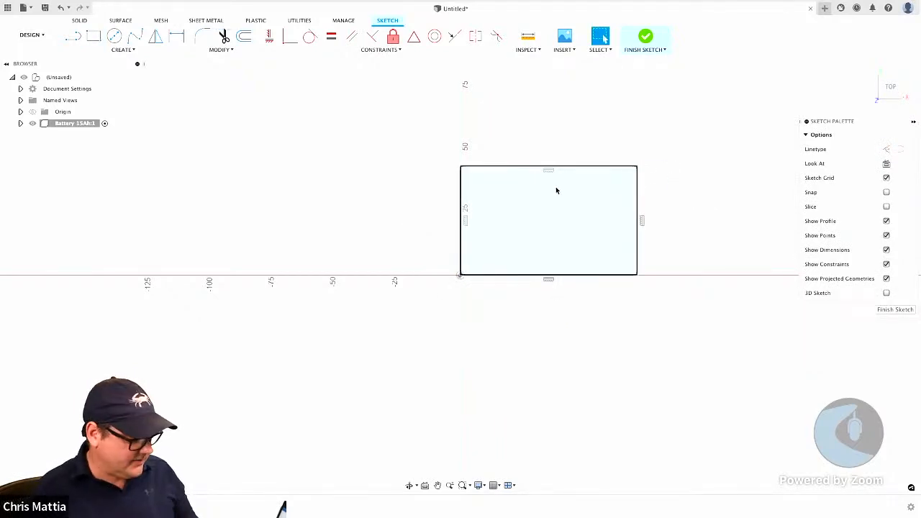
key(ctrl+z)
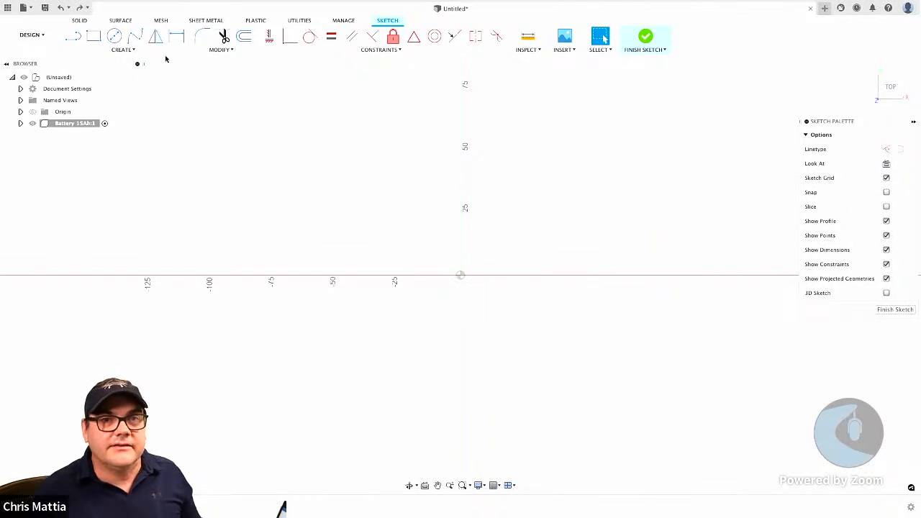
- Sketch a two-point rectangle from the origin, 137 mm wide along X and 107 mm high along Y
click(95, 38)
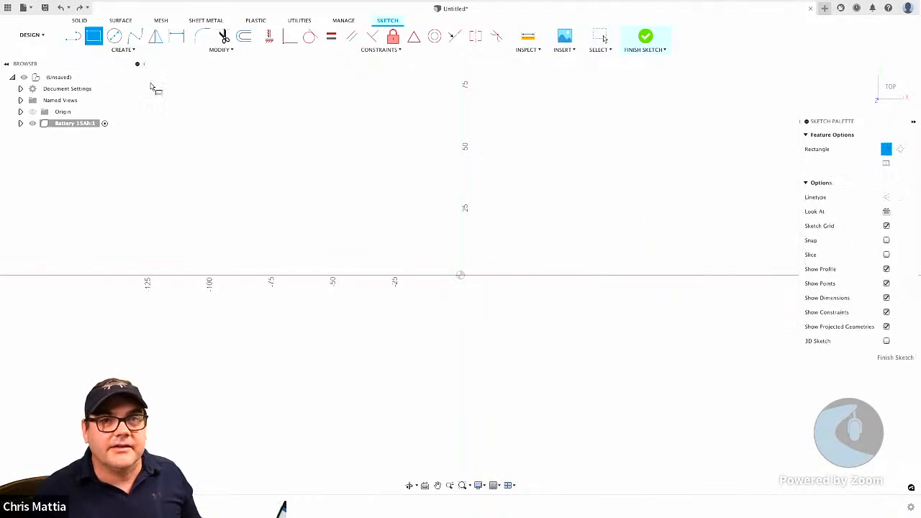
click(460, 275)
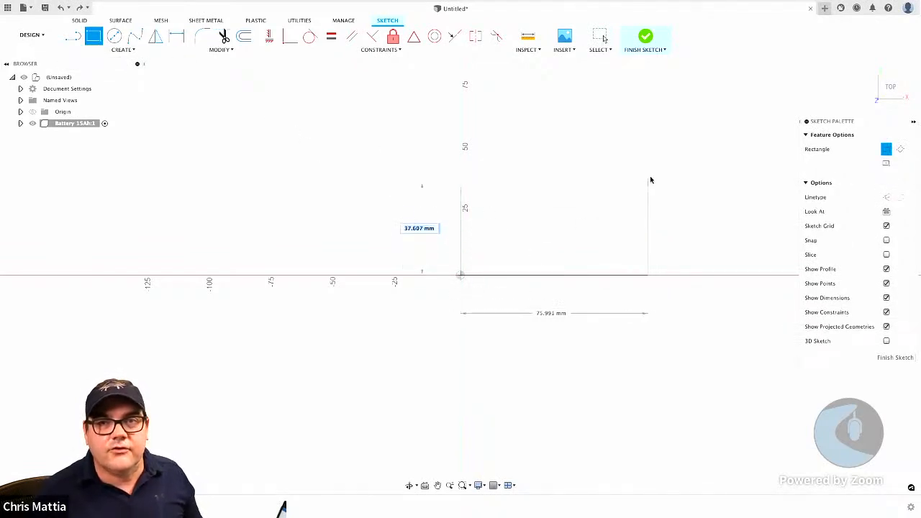
key(Tab)
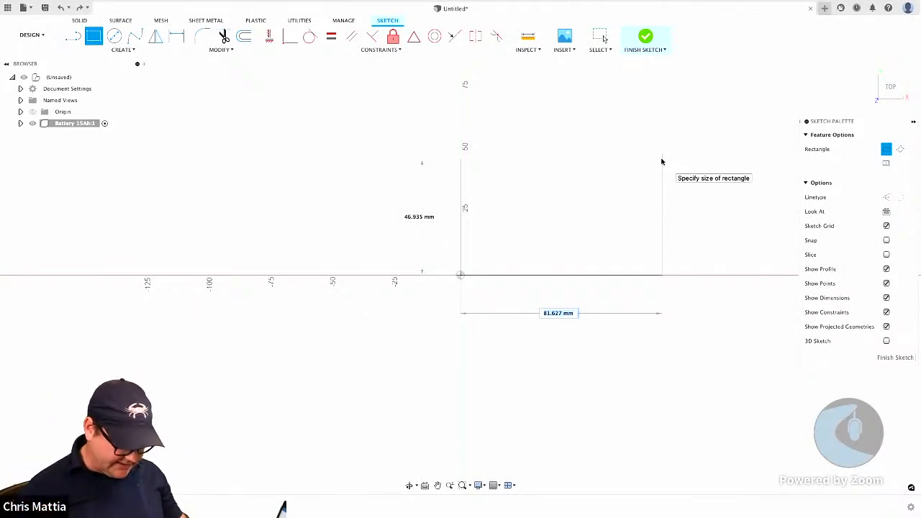
text(137)
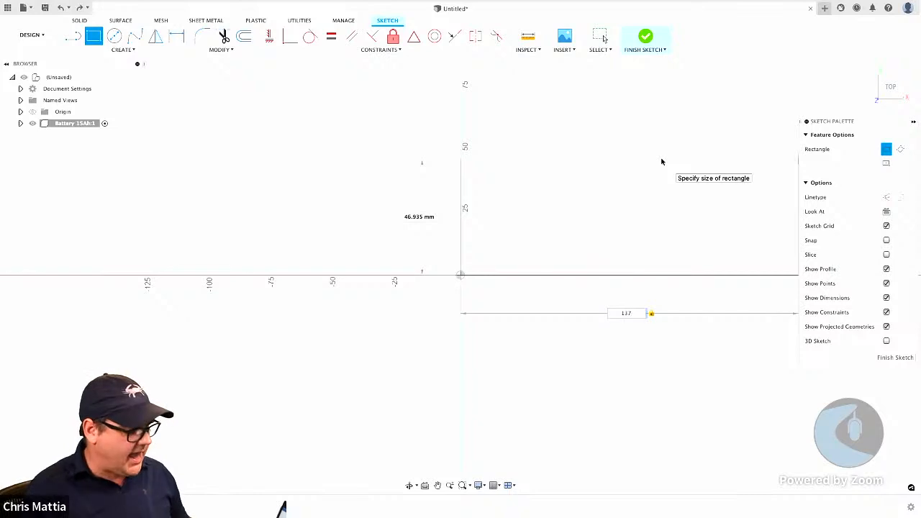
key(Tab)
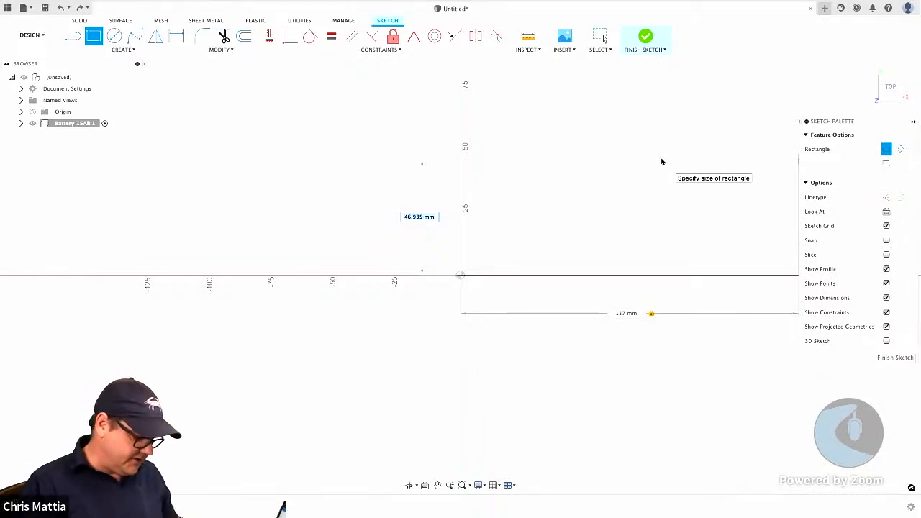
text(107)
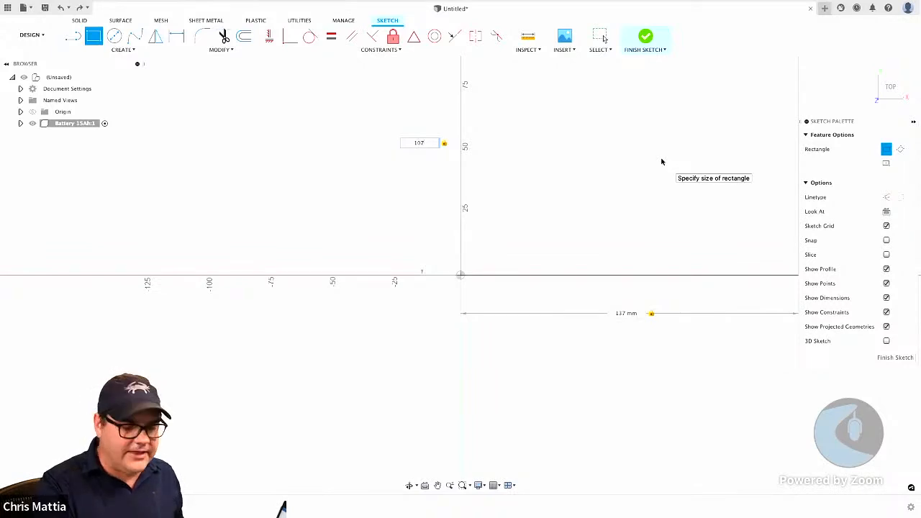
key(Return)
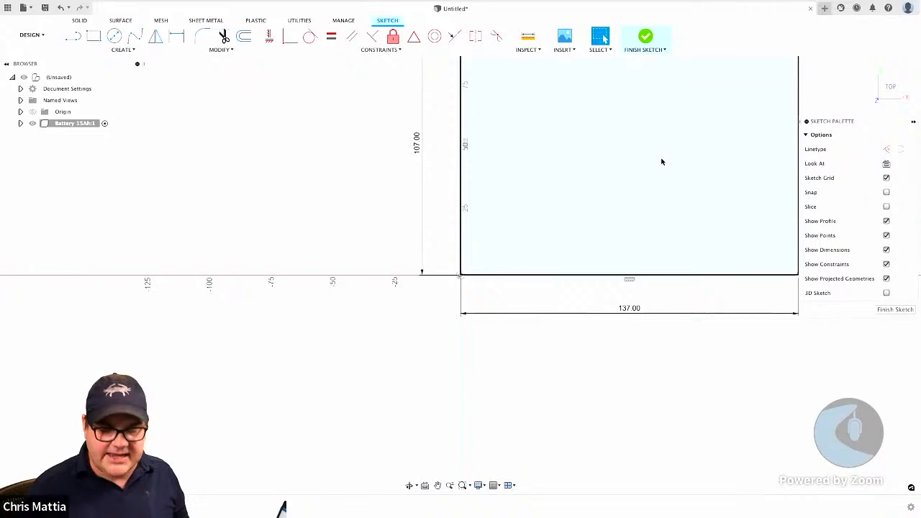
- Finish the sketch by using Press Pull on the 137 by 107 mm rectangle to extrude it 78 mm as a new body
middle_drag(604, 193, 444, 301)
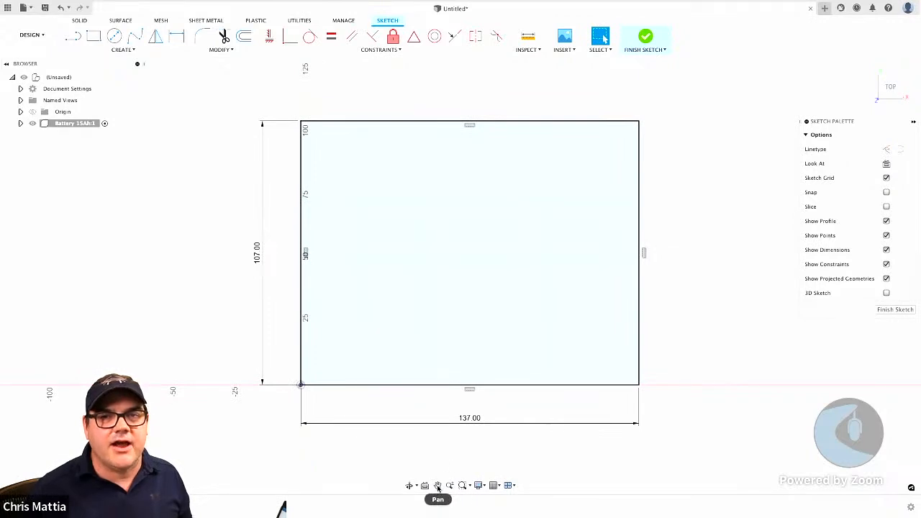
scroll(437, 278, up, 3)
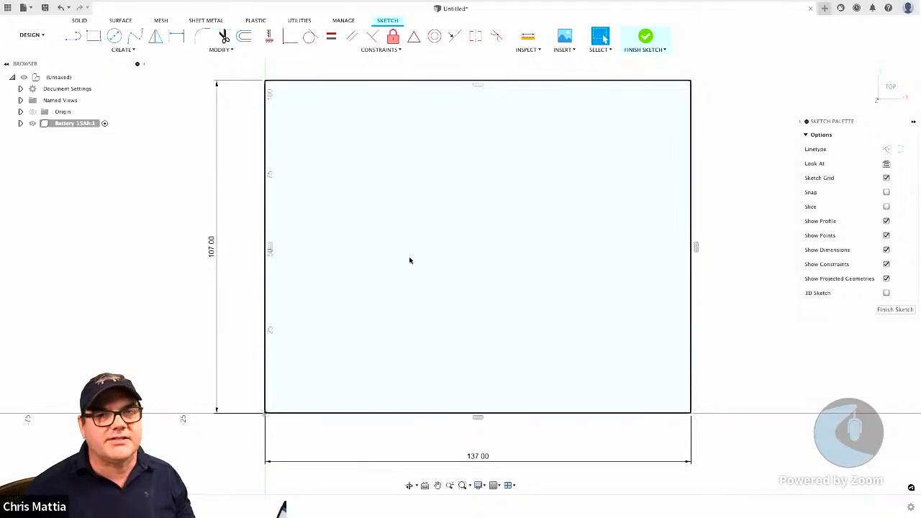
key(q)
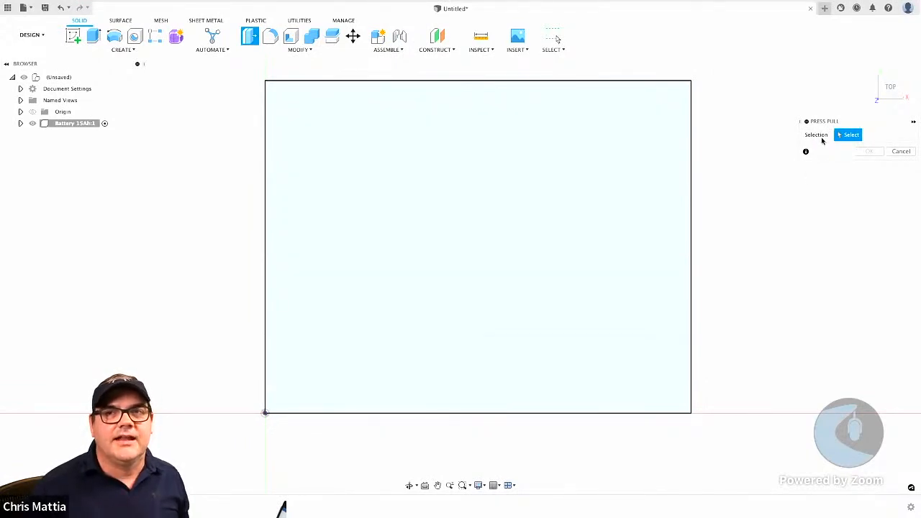
click(447, 223)
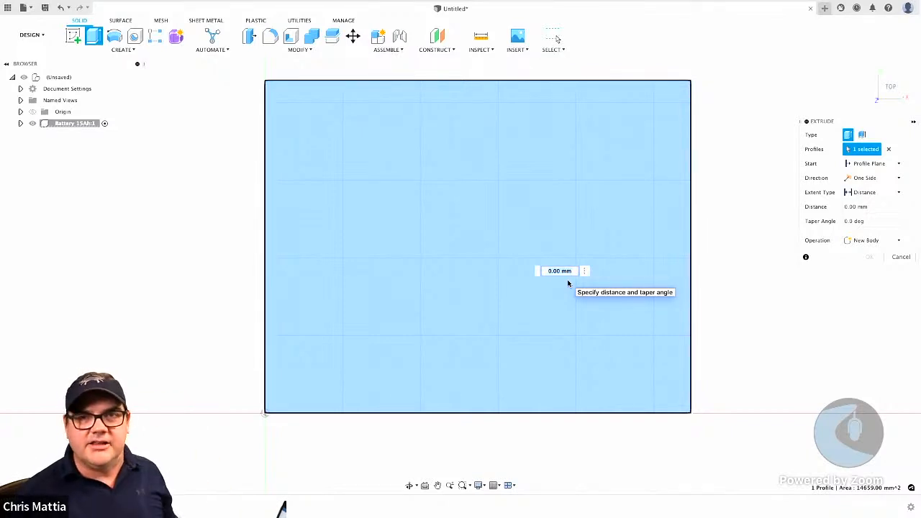
text(78)
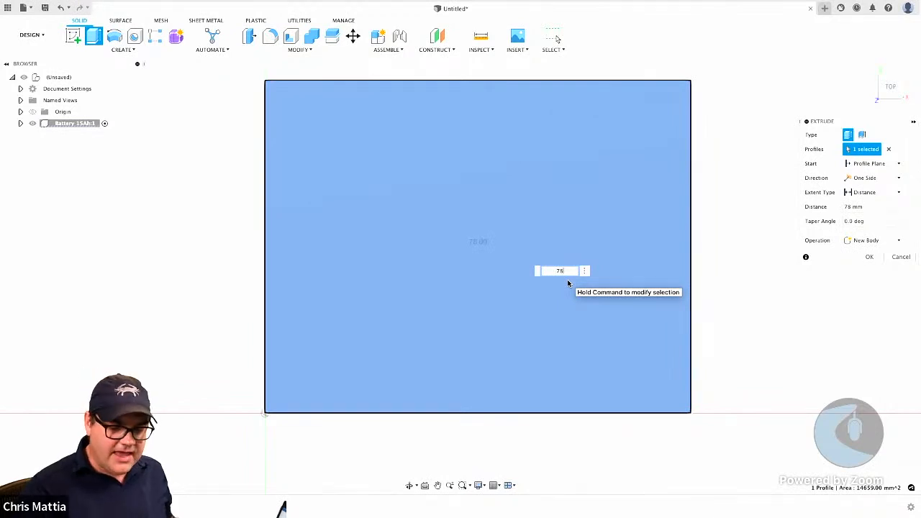
key(Return)
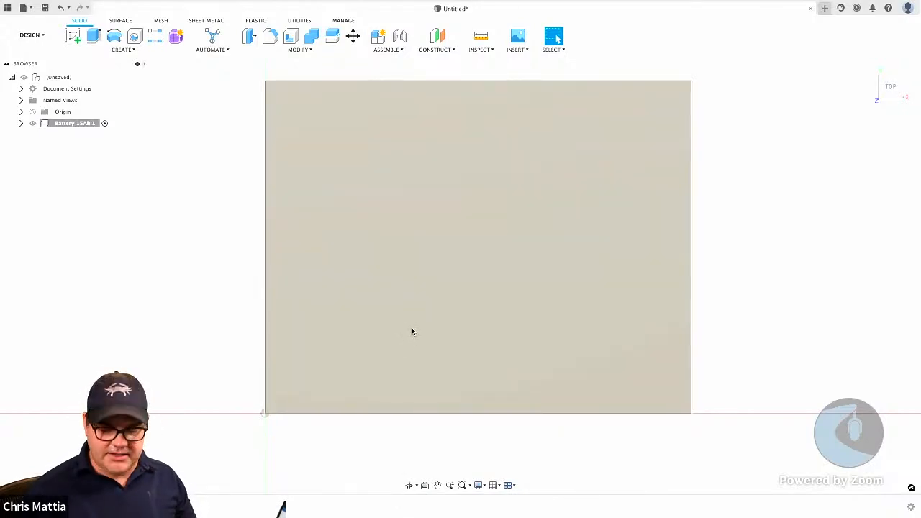
mouse_move(412, 327)
shift+middle_down()
mouse_move(416, 295)
mouse_move(393, 274)
mouse_move(349, 267)
mouse_move(420, 274)
mouse_move(485, 264)
mouse_move(427, 253)
mouse_move(411, 244)
mouse_move(412, 229)
mouse_move(406, 263)
shift+middle_up()
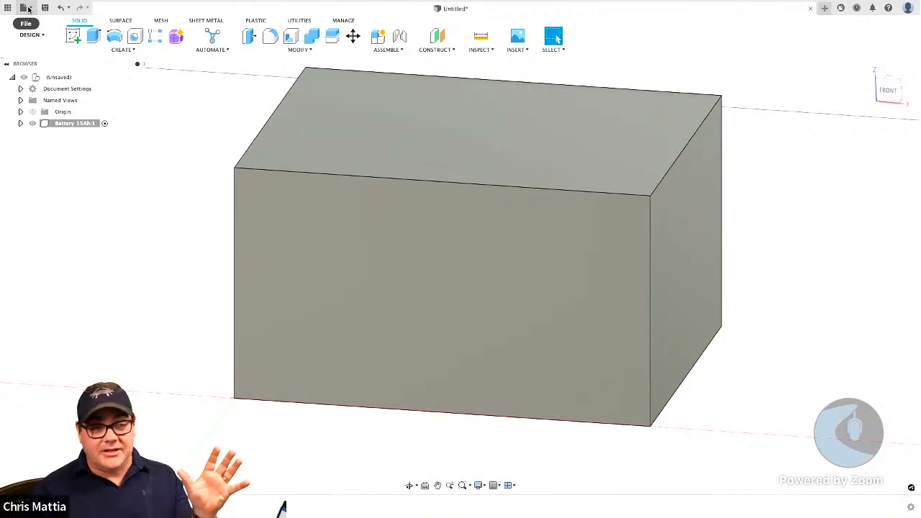
- Save the design as Battery_15Ah in the WaveTalkers Project
click(26, 8)
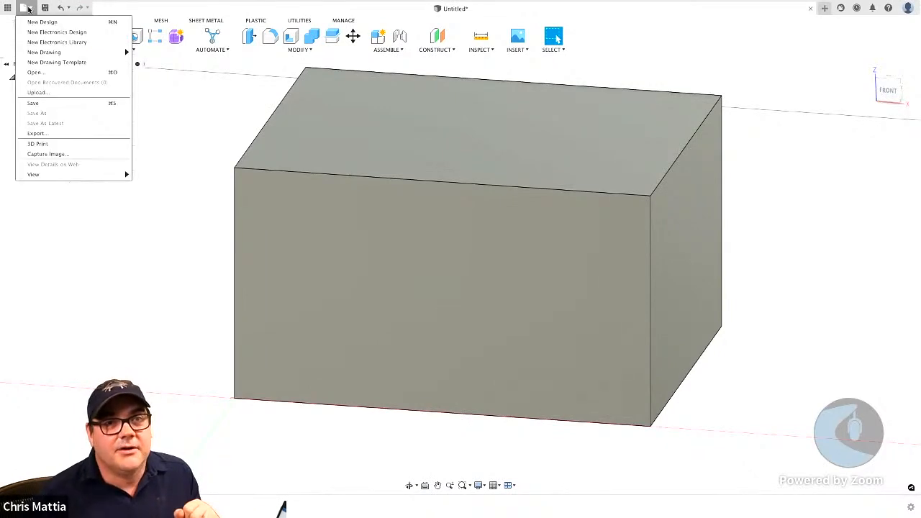
click(43, 106)
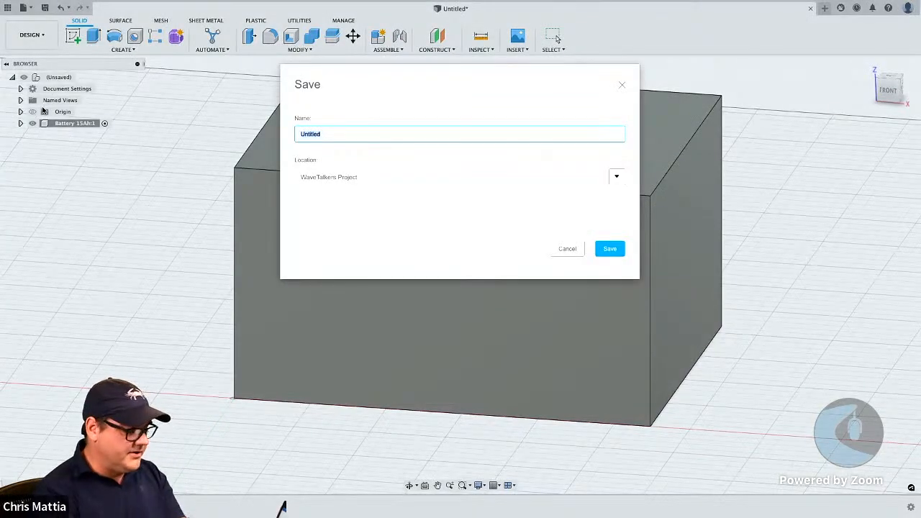
text(Battery)
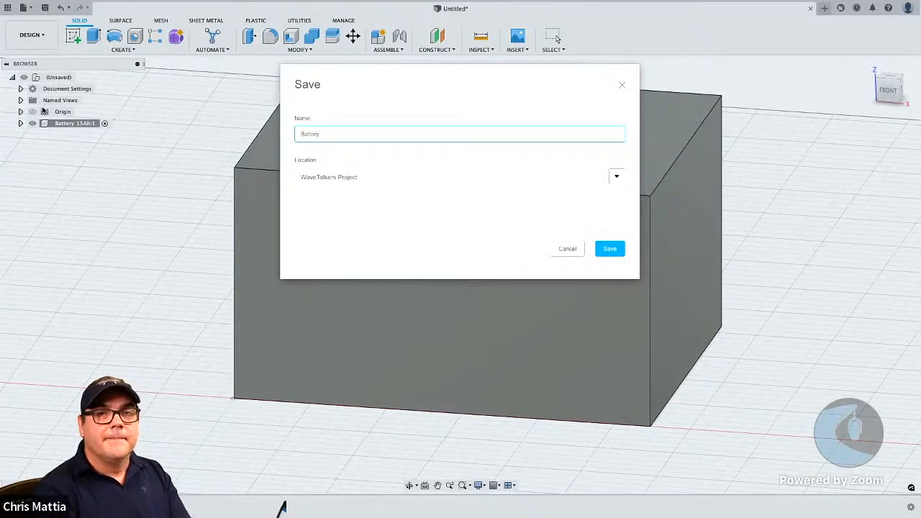
text(_15Ah)
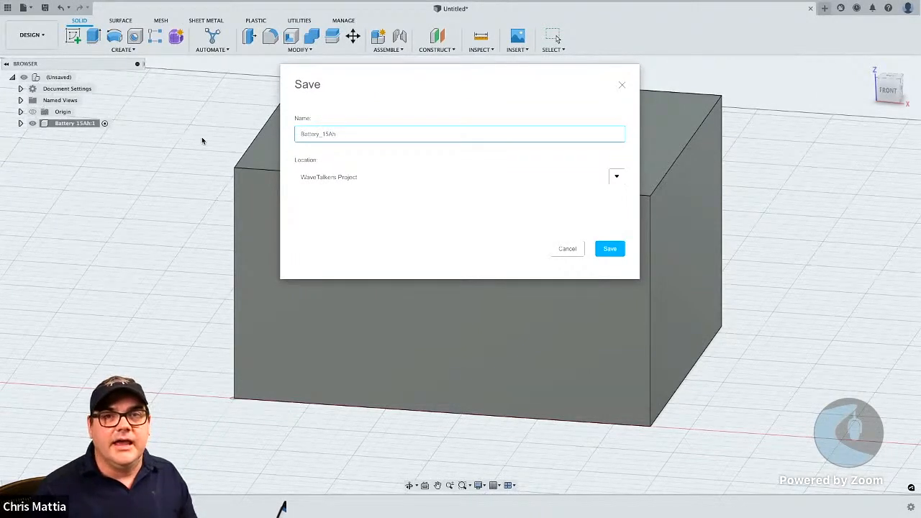
click(610, 249)
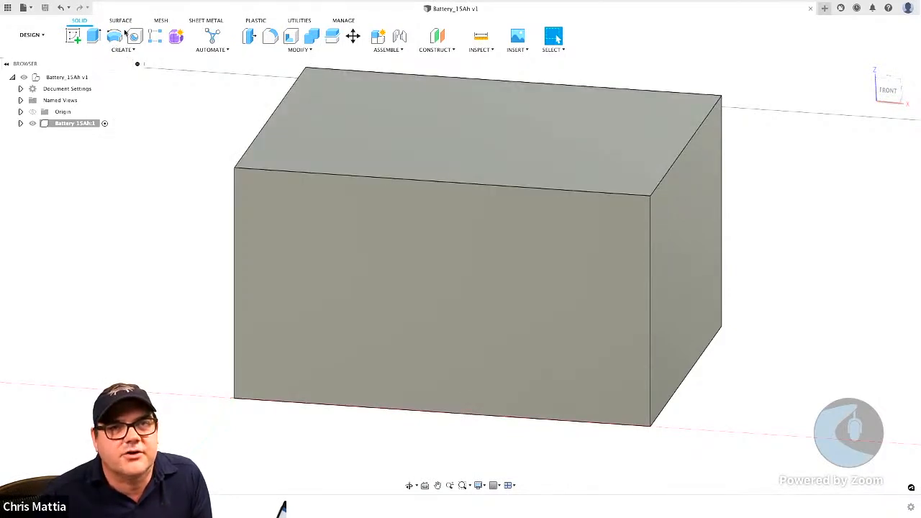
- Apply the glossy paint appearance Paint - Enamel Glossy (Blue) to the battery body
click(311, 51)
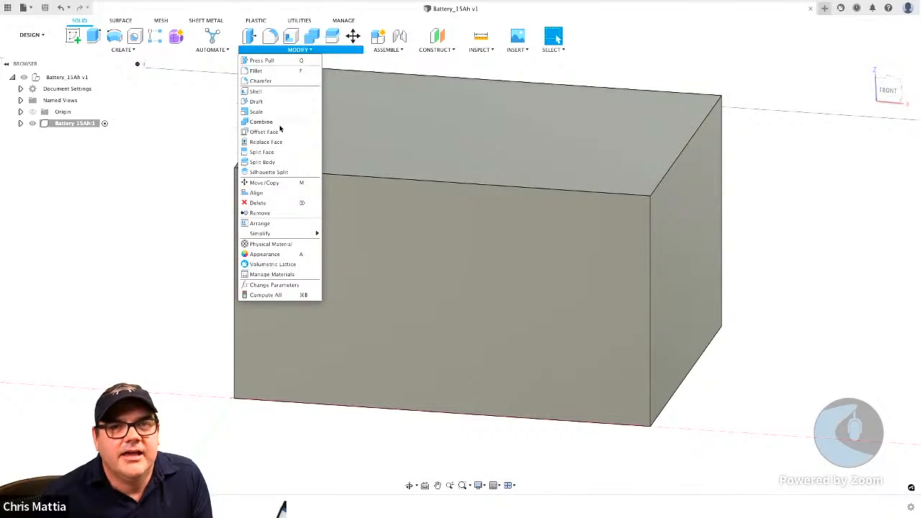
click(293, 255)
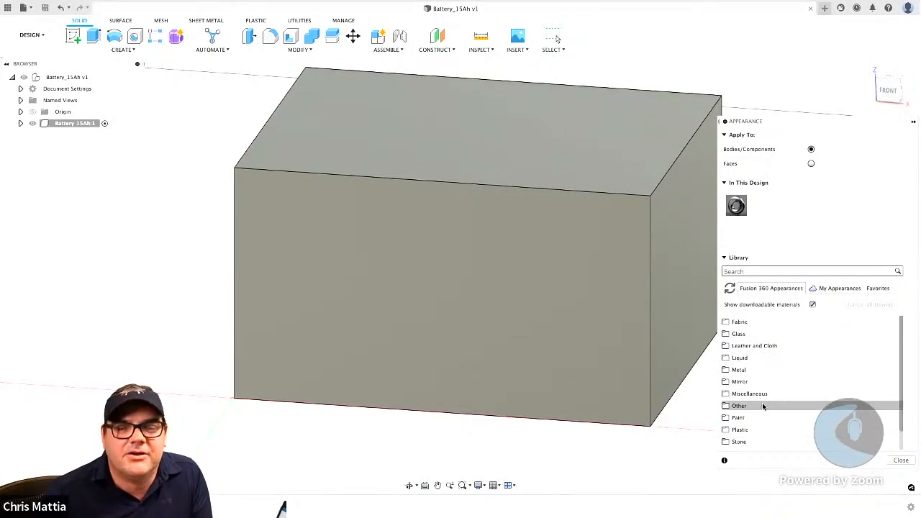
scroll(763, 406, down, 2)
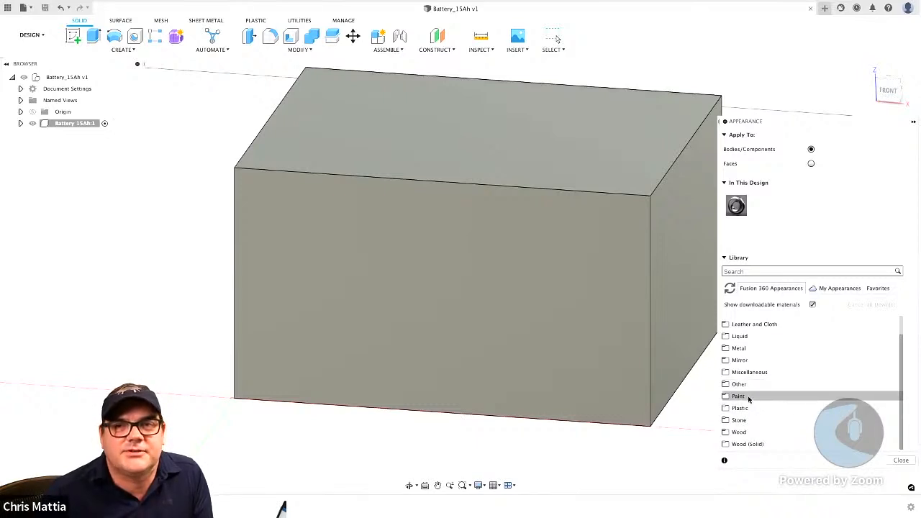
click(727, 396)
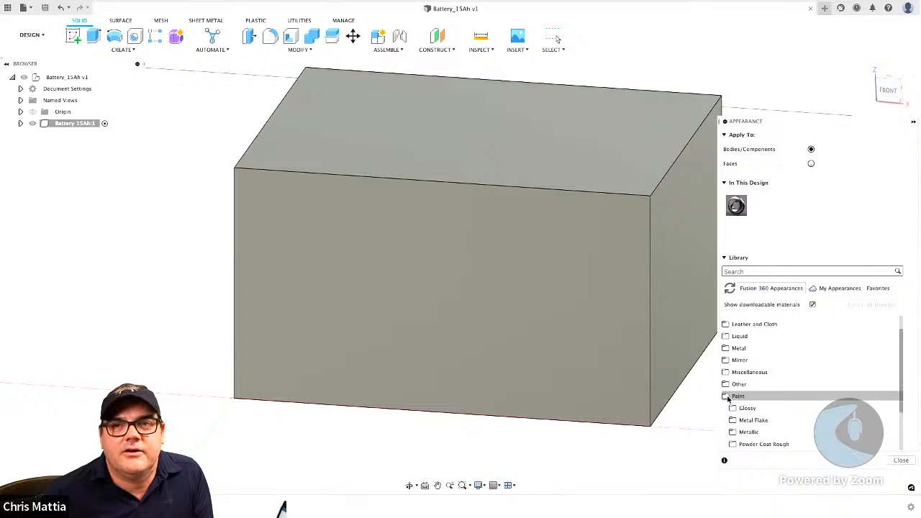
scroll(731, 396, down, 5)
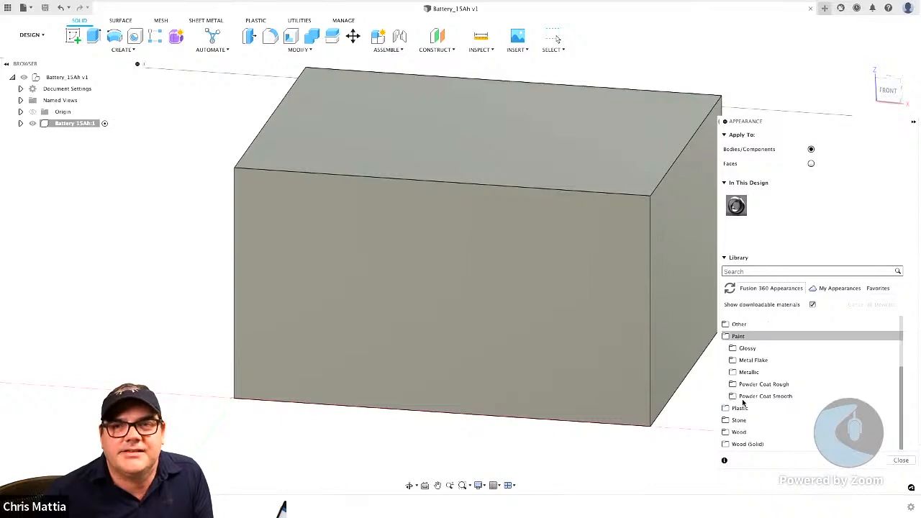
click(733, 350)
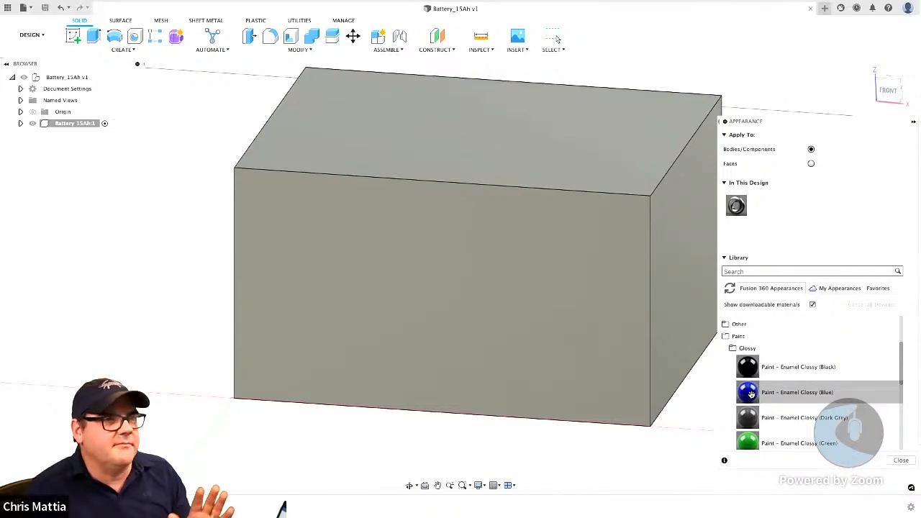
drag(751, 394, 484, 260)
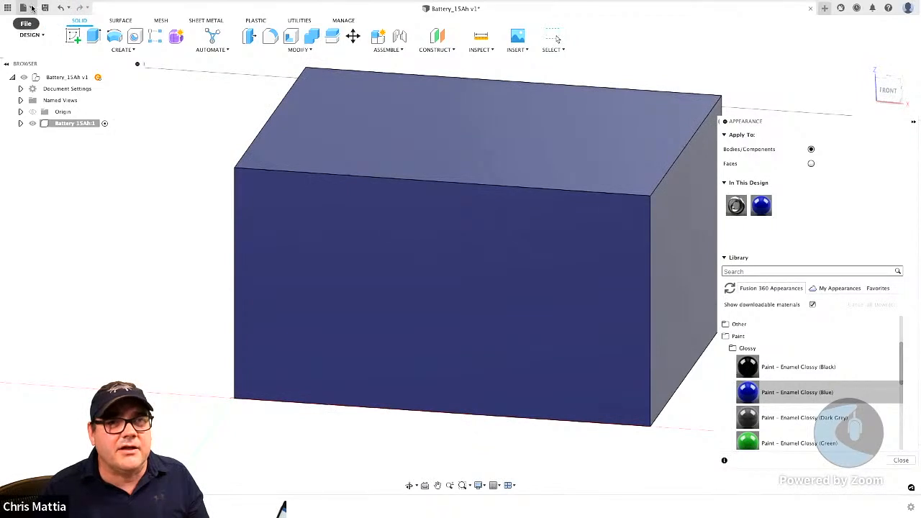
- Save the blue battery as a new version described as User Saved, and show the version history of Battery_15Ah
click(32, 7)
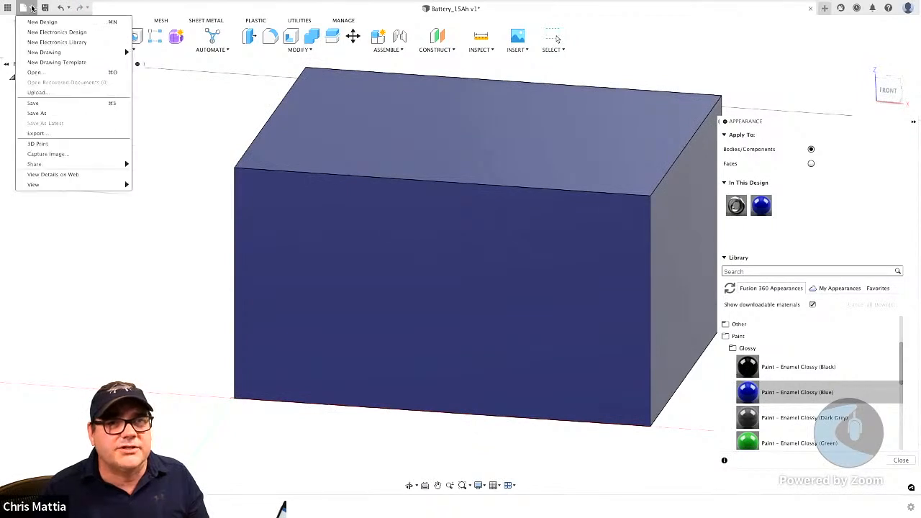
click(38, 103)
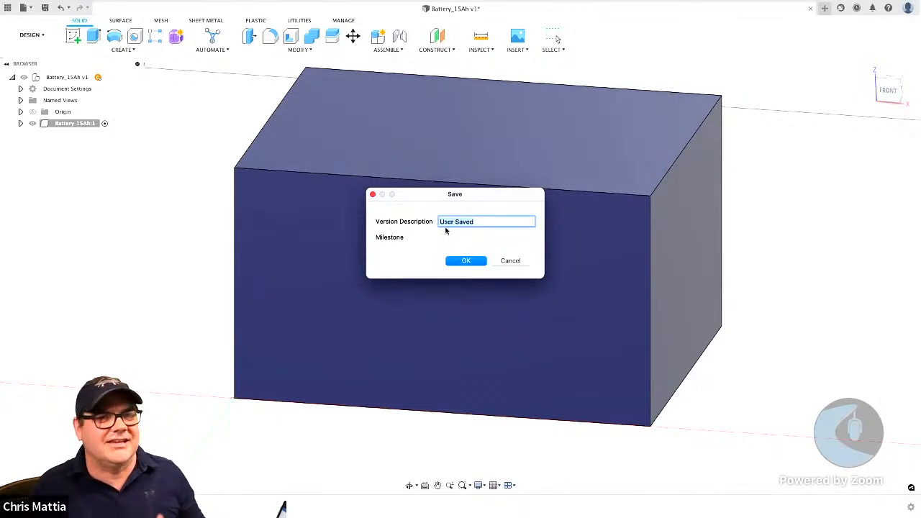
click(465, 261)
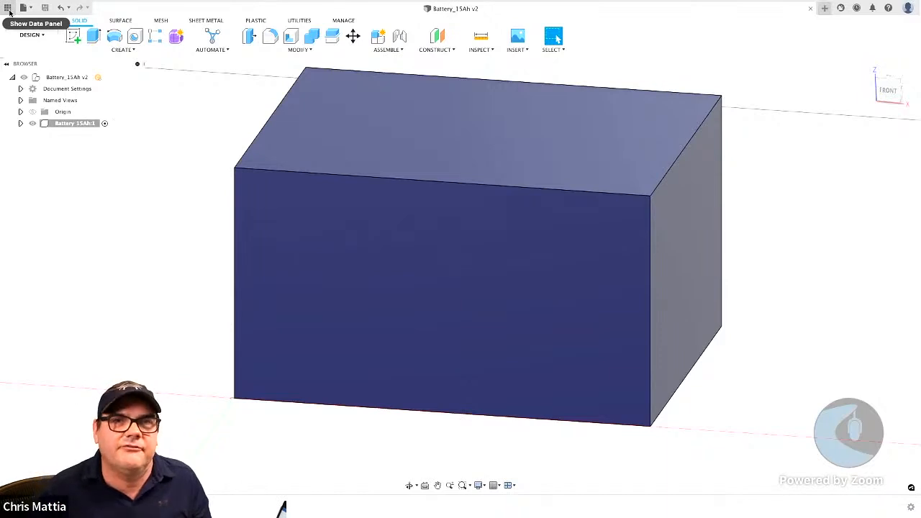
click(10, 12)
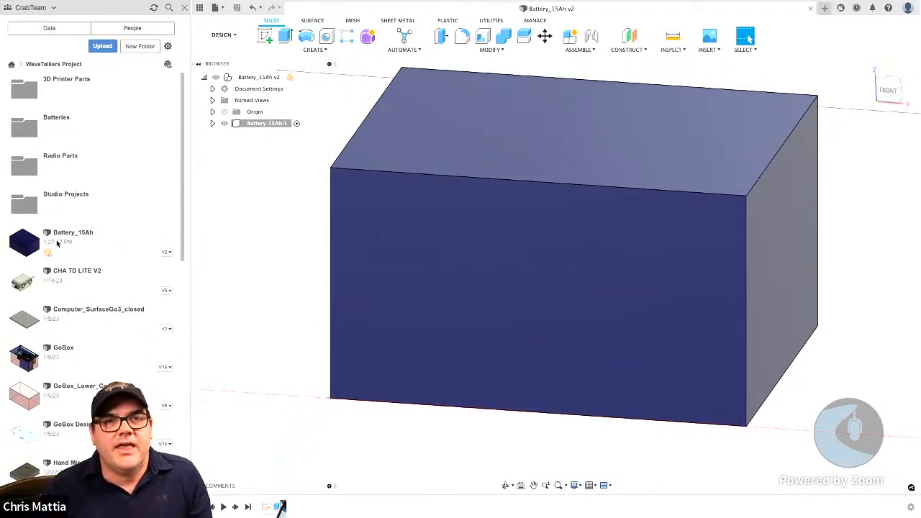
click(168, 246)
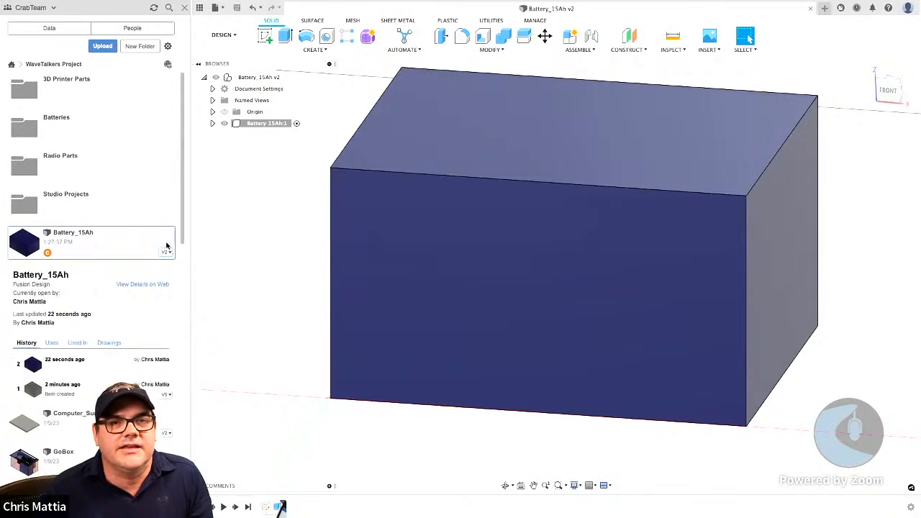
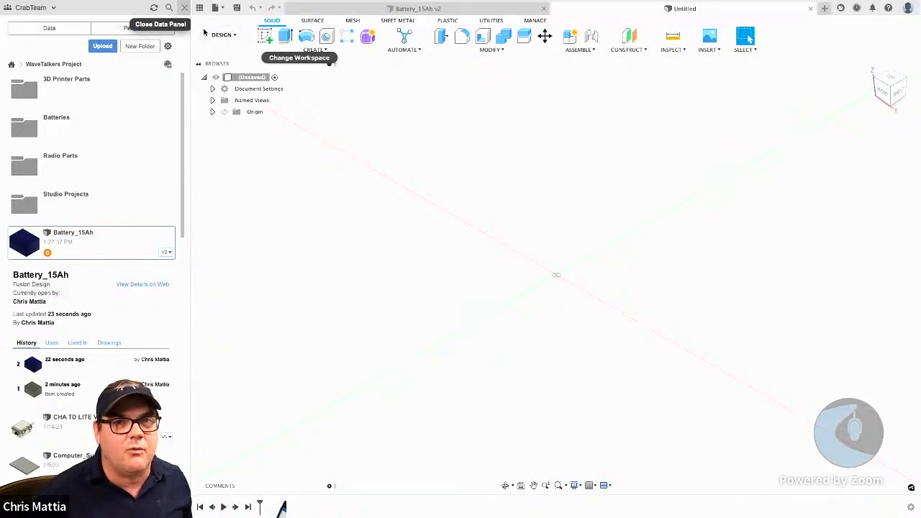
- In a new empty design, create an activated standard internal component named D710G under the root
click(184, 7)
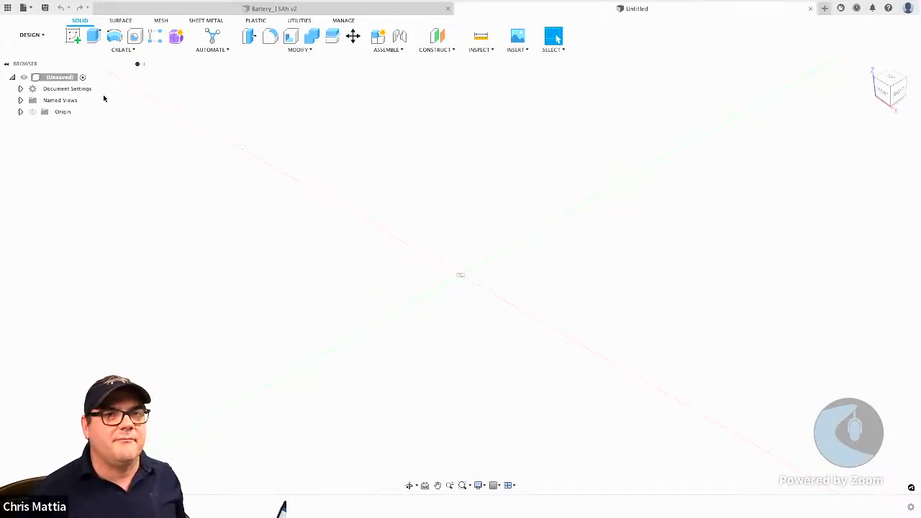
right_click(53, 79)
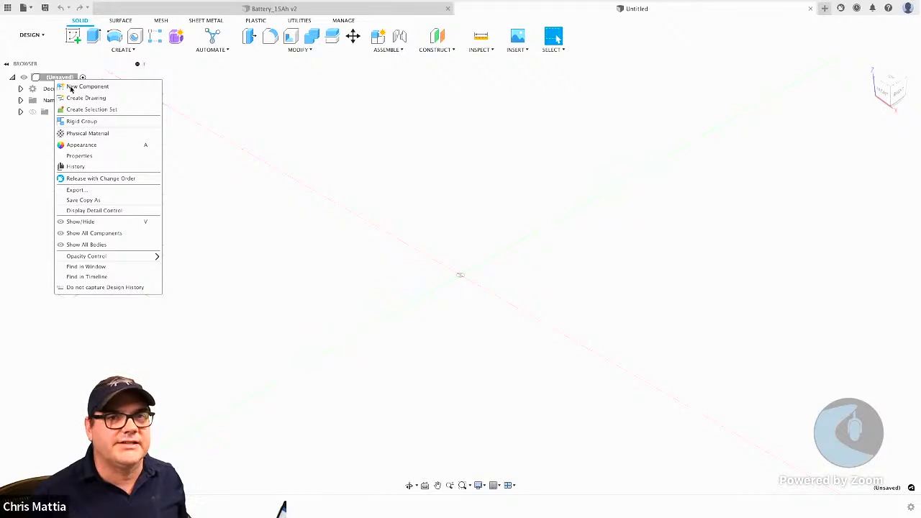
click(70, 87)
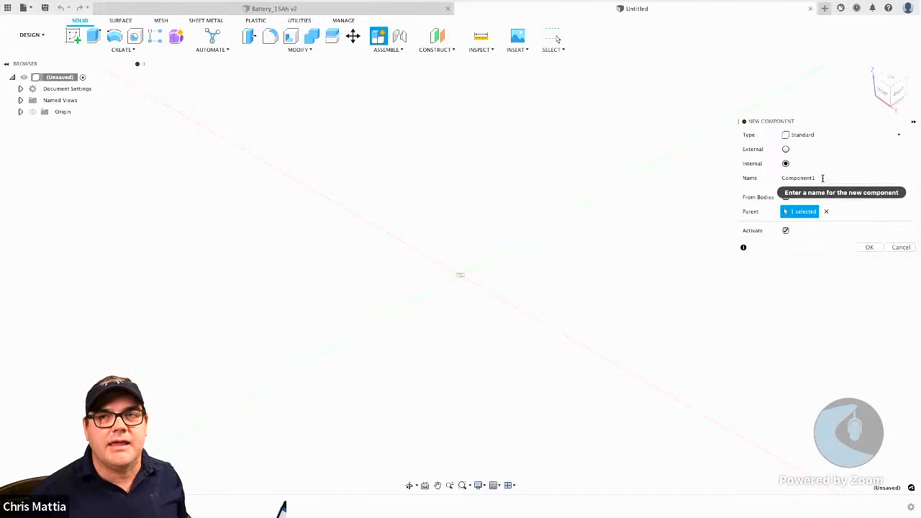
click(822, 178)
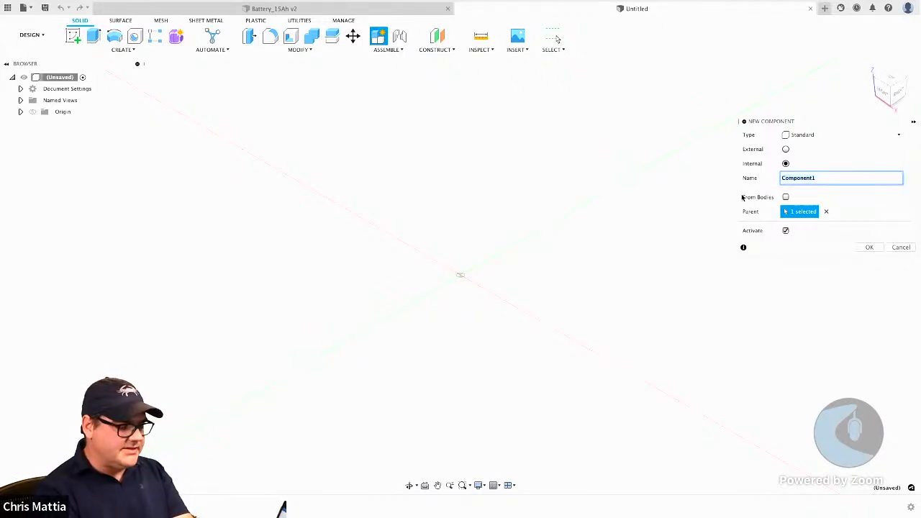
text(b)
text(7)
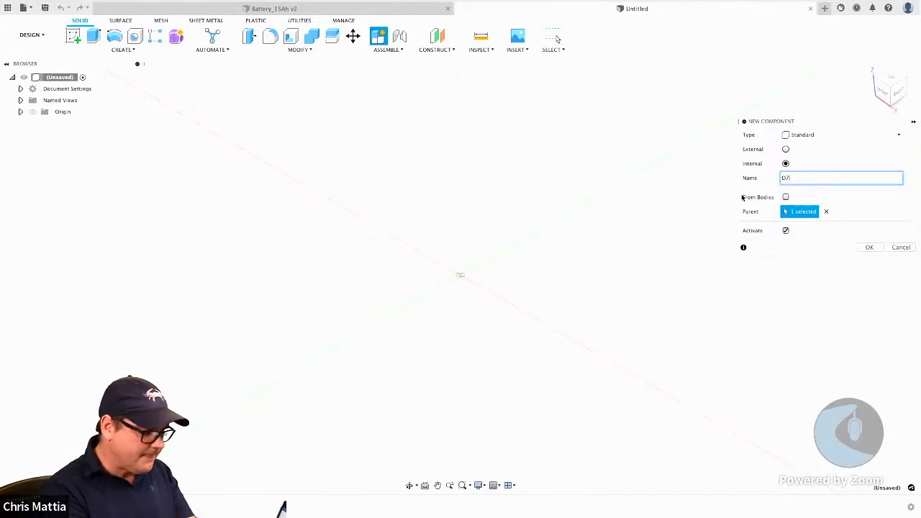
text(10G)
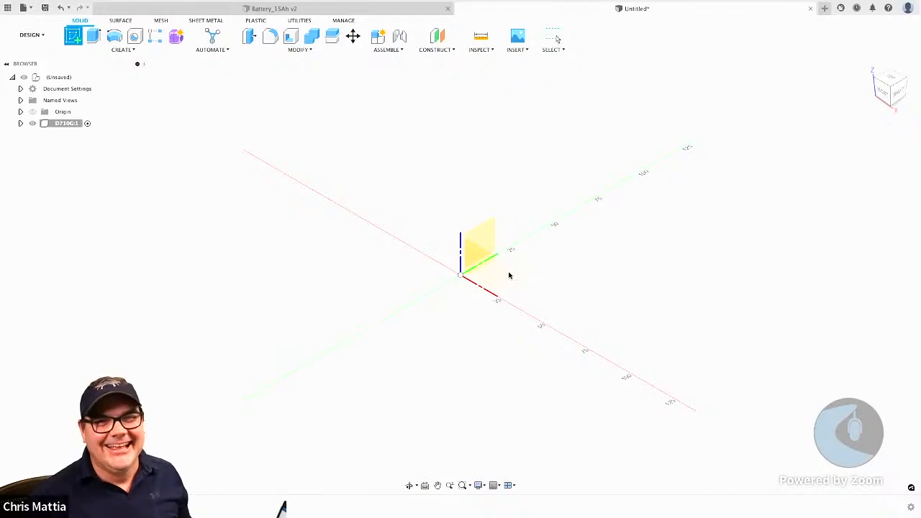
- Sketch a rectangle 137 mm wide and 143 mm high on the horizontal plane, with one corner at the origin
click(509, 275)
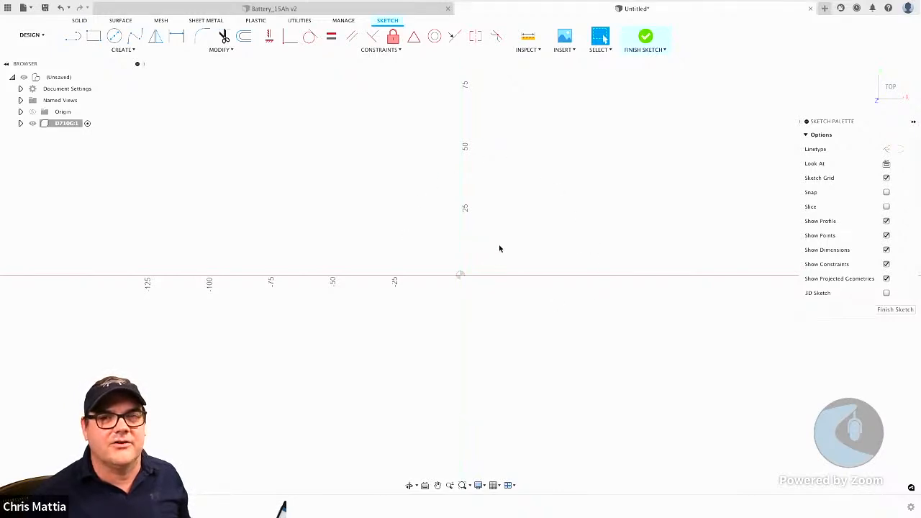
click(91, 38)
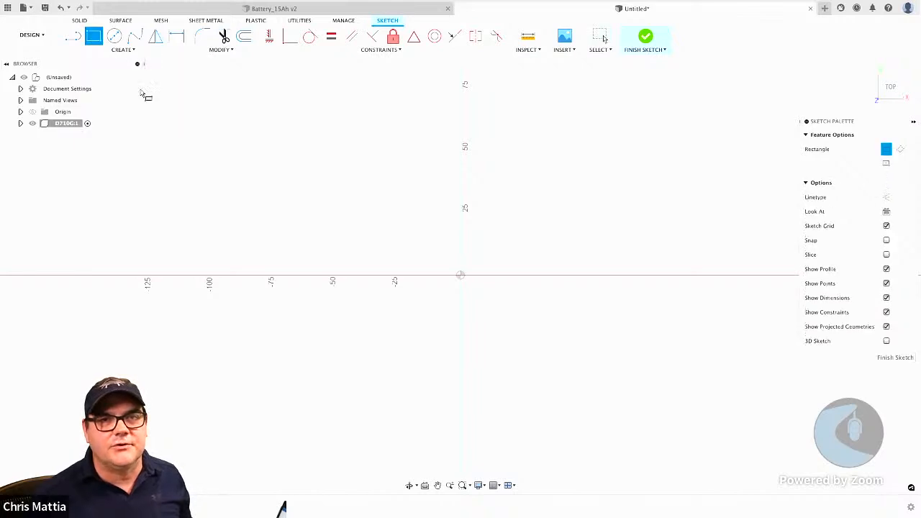
click(460, 276)
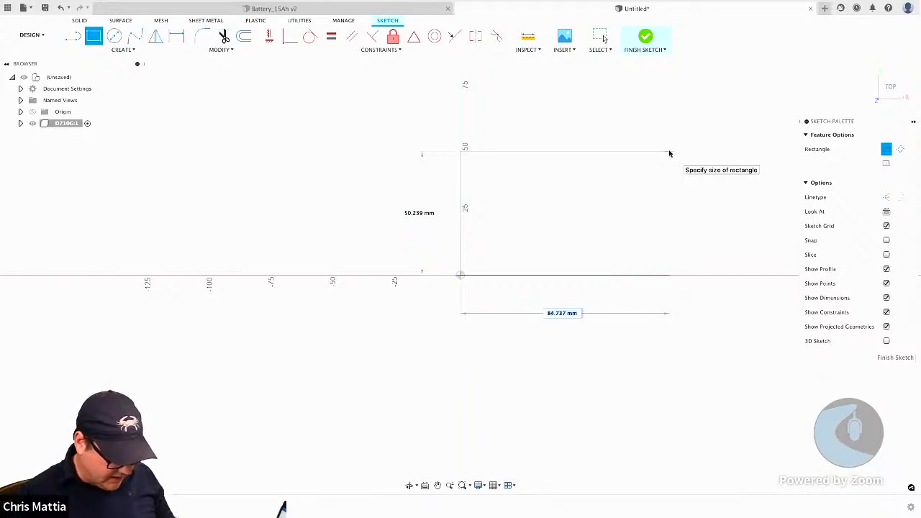
text(137)
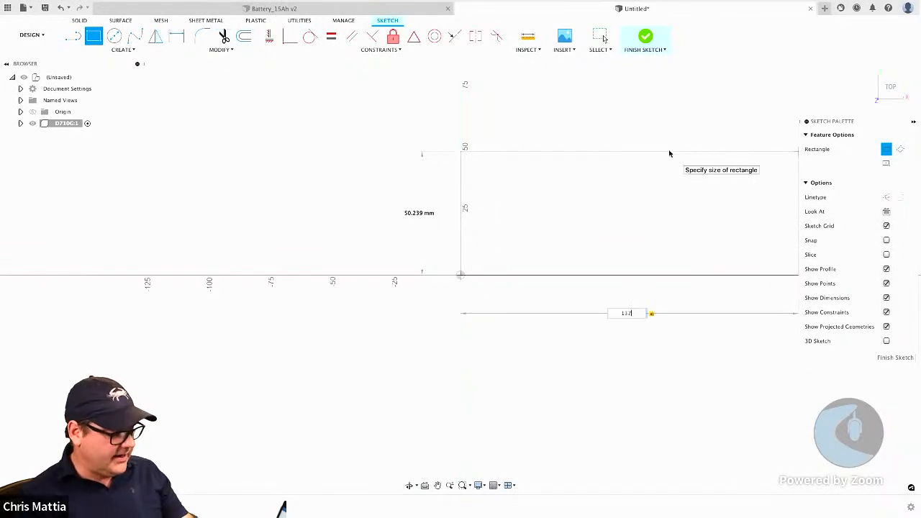
key(Tab)
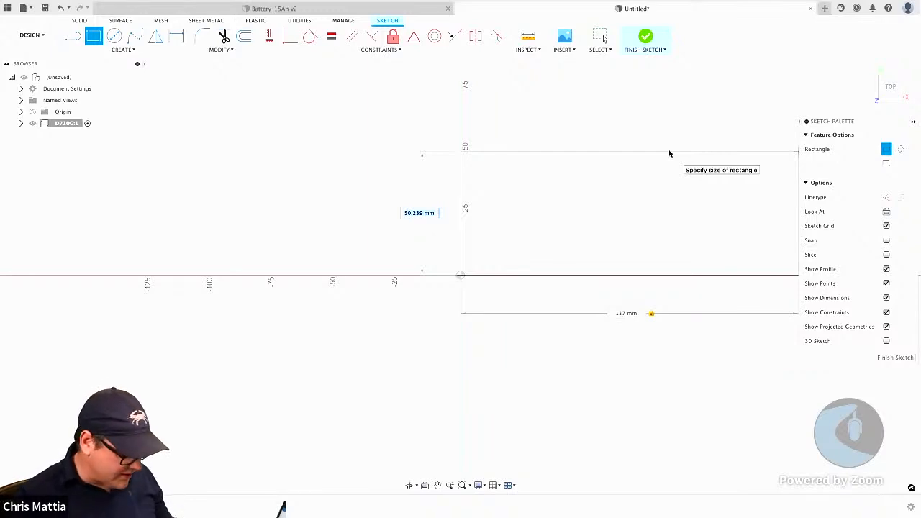
text(143)
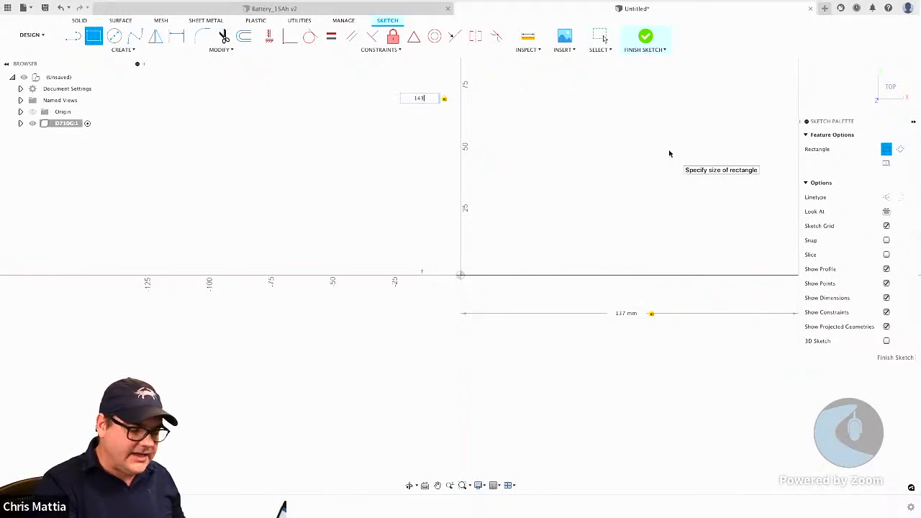
key(Return)
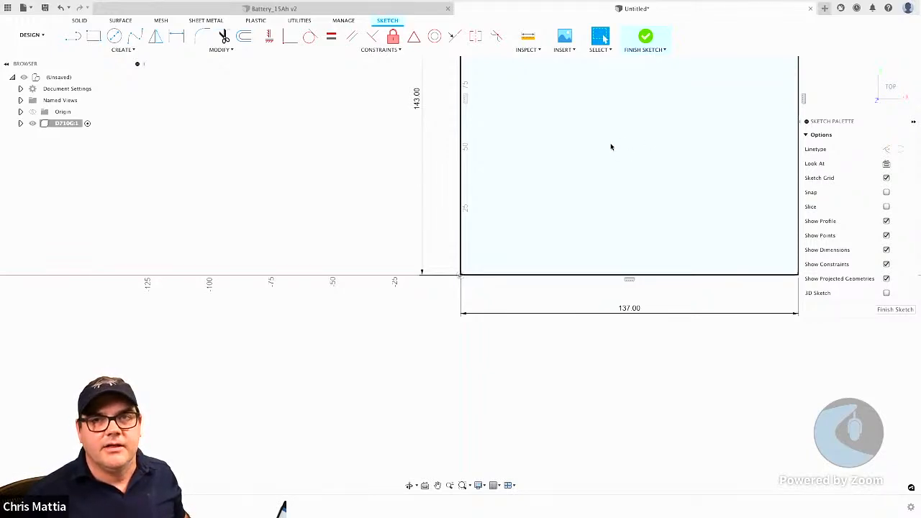
- Extrude the rectangular profile 42 mm as a new body
mouse_move(610, 147)
middle_down()
mouse_move(427, 312)
mouse_move(458, 303)
middle_up()
scroll(467, 273, up, 2)
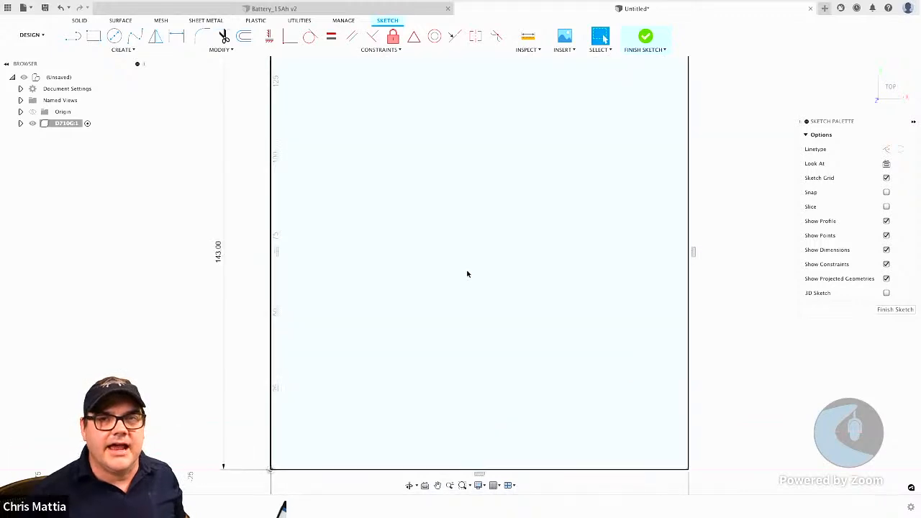
scroll(467, 273, down, 3)
scroll(467, 273, up, 1)
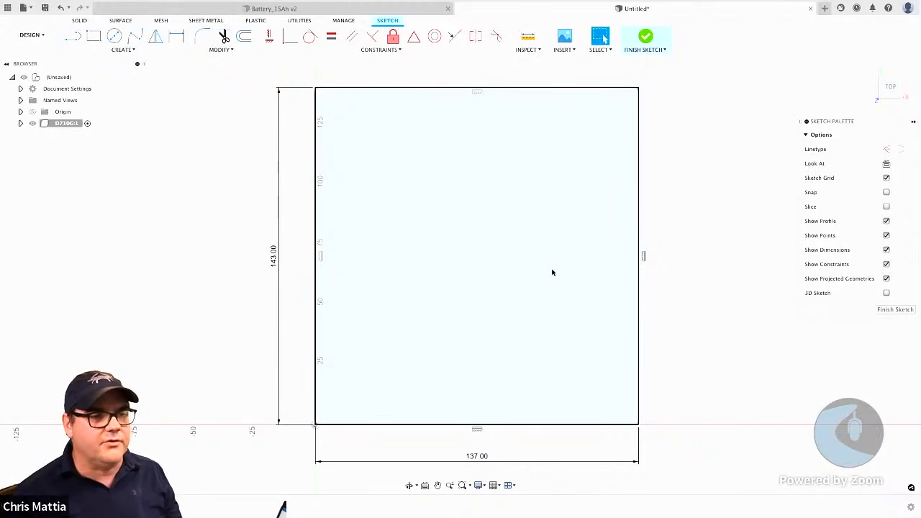
key(q)
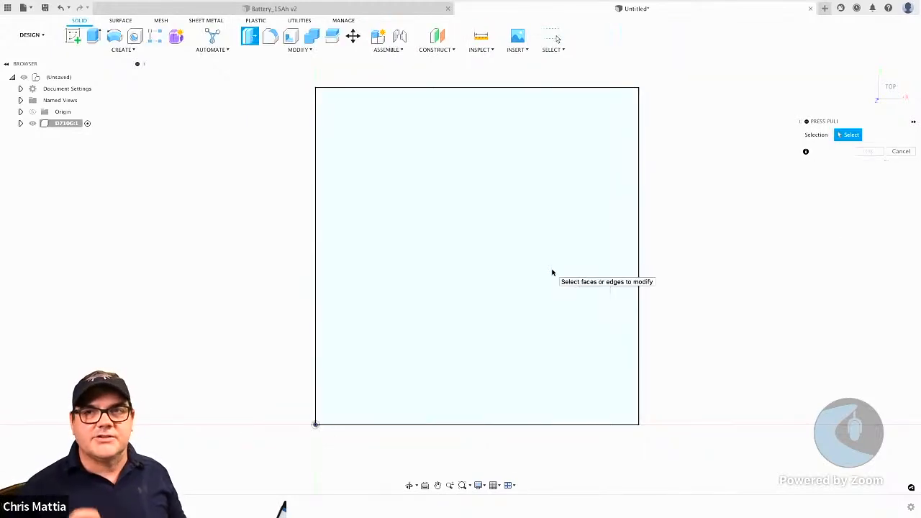
click(513, 245)
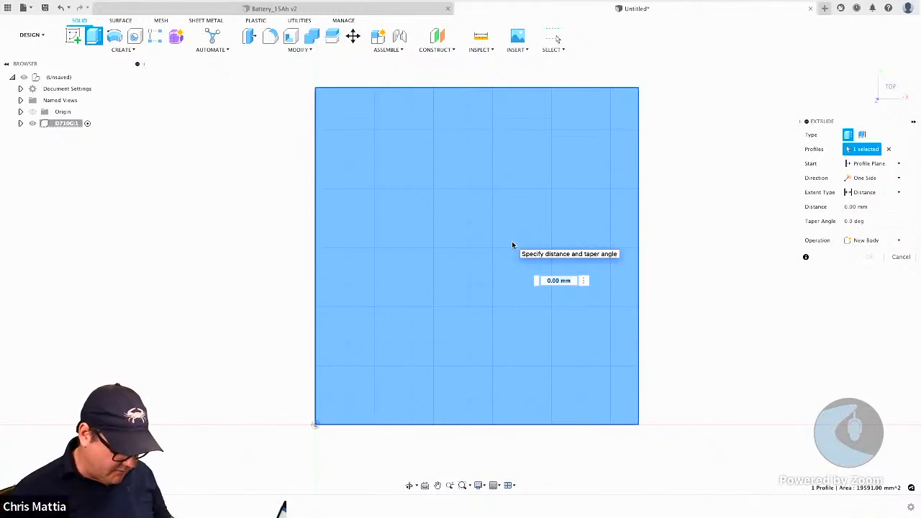
text(42)
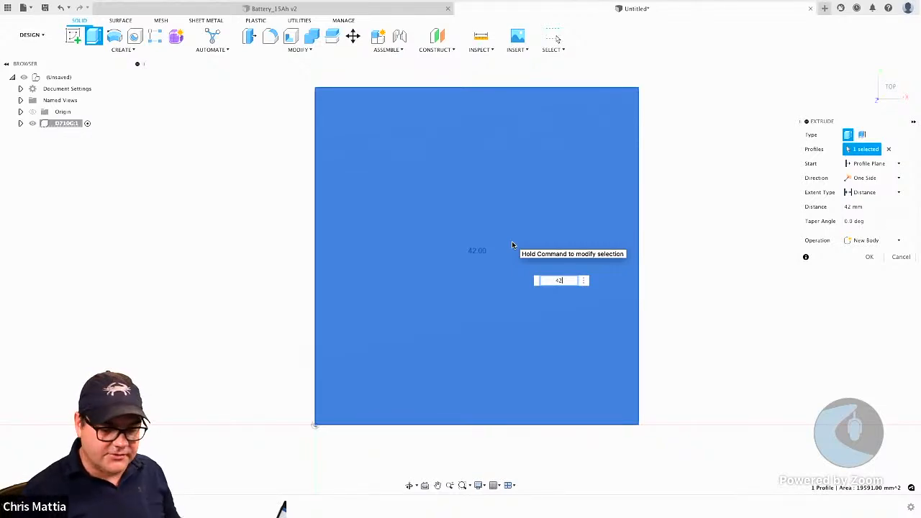
key(Return)
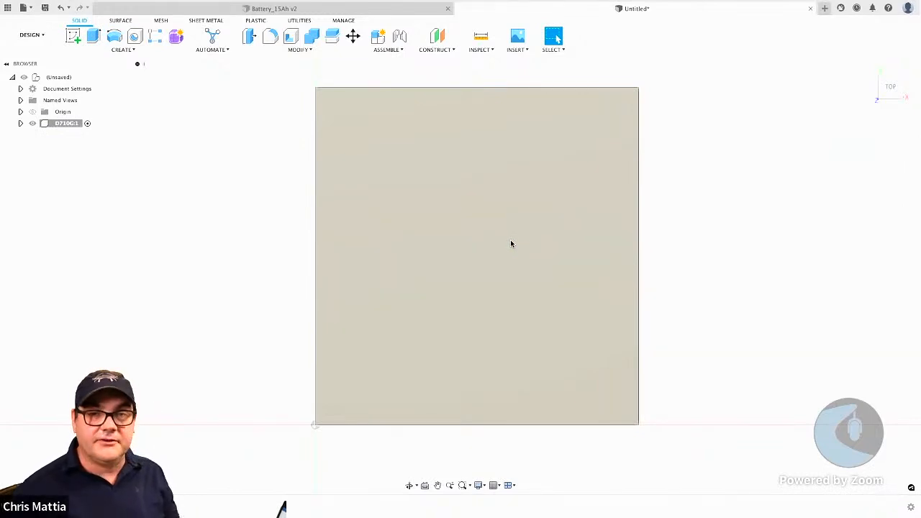
- Start a new sketch on the block's 137 mm wide back face
shift+middle_drag(511, 244, 492, 192)
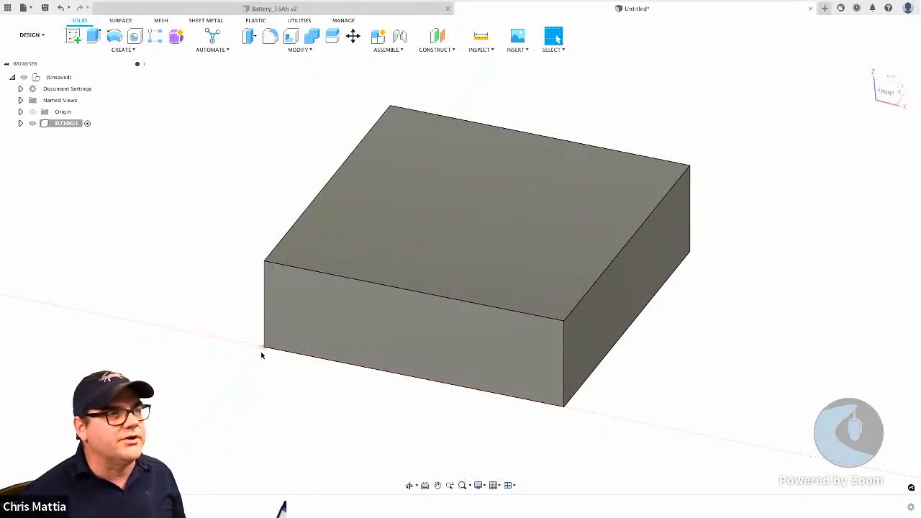
scroll(263, 354, down, 2)
scroll(263, 354, up, 6)
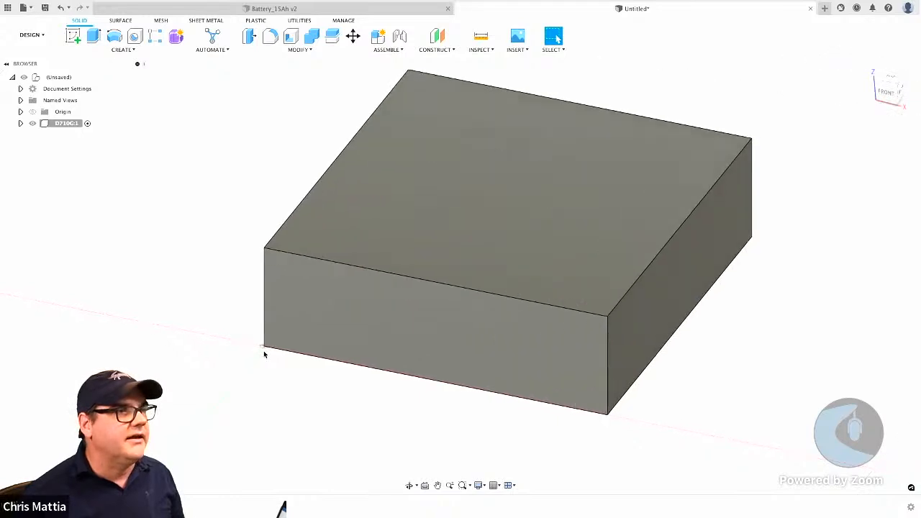
scroll(264, 352, up, 4)
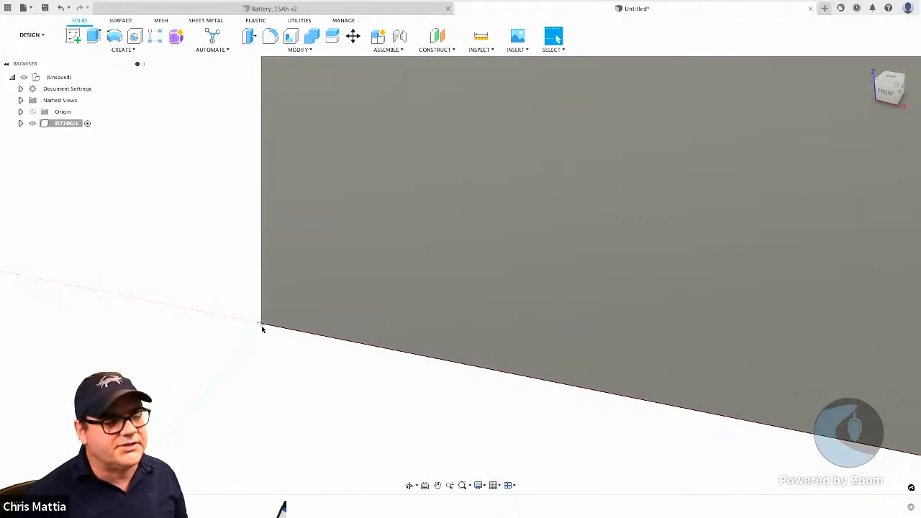
scroll(262, 328, down, 5)
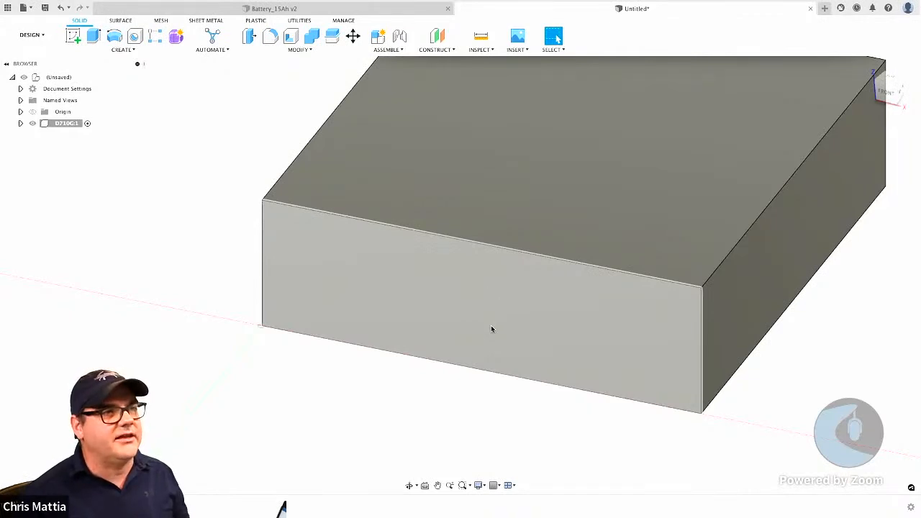
shift+middle_drag(492, 326, 557, 321)
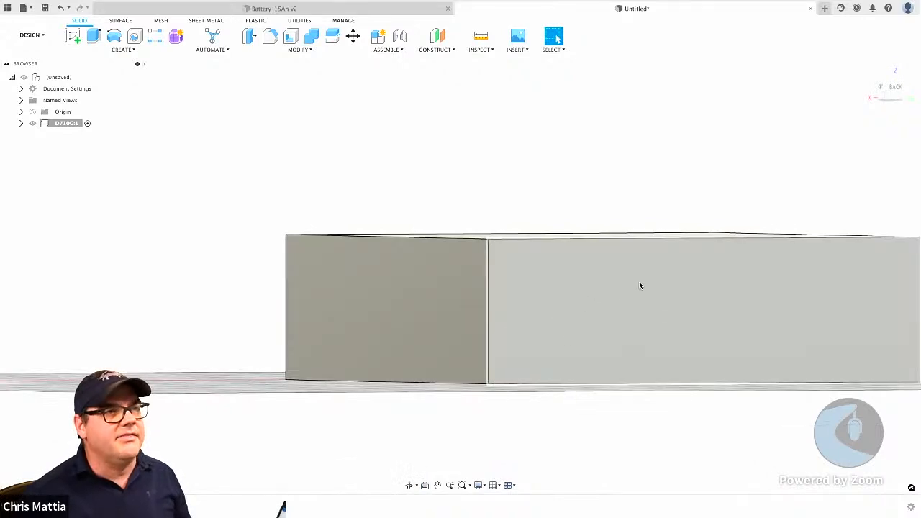
click(694, 317)
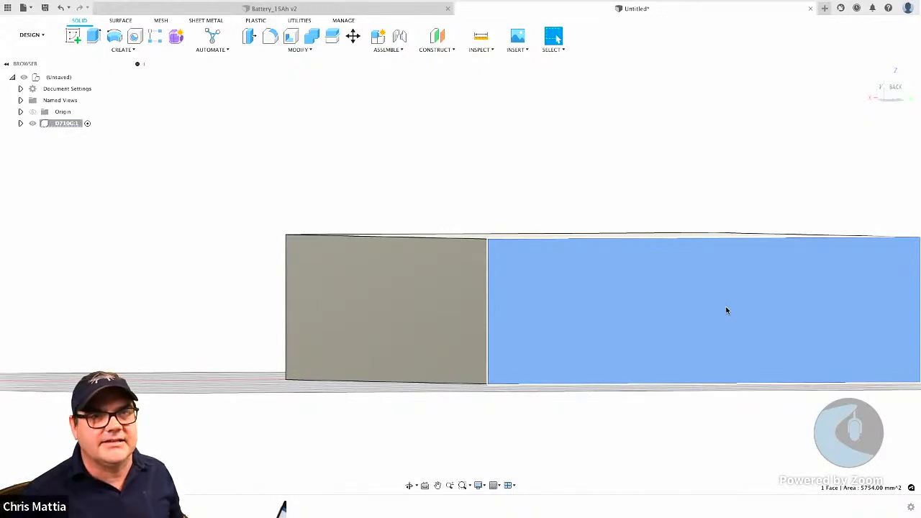
click(727, 311)
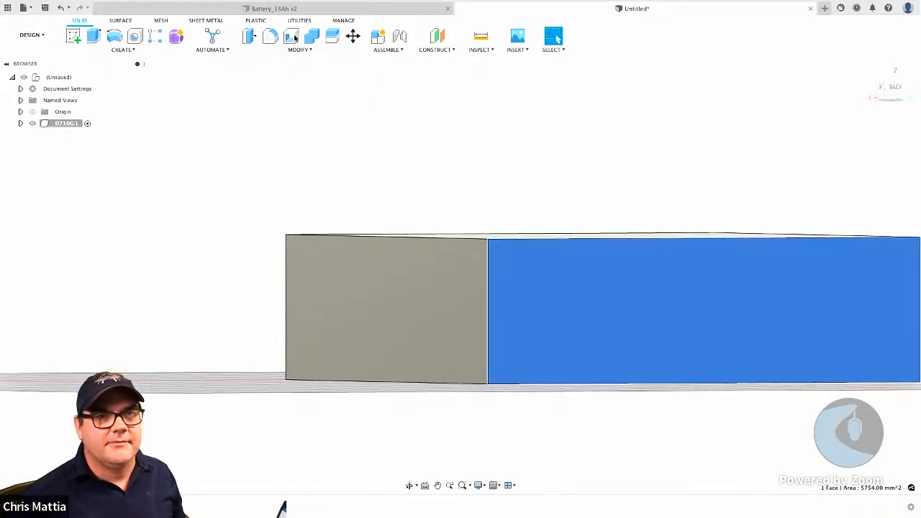
click(76, 37)
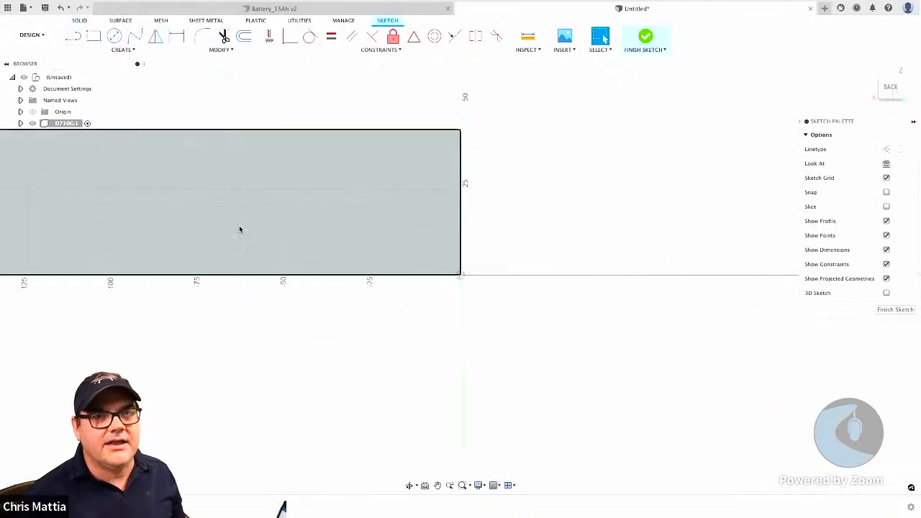
mouse_move(250, 232)
middle_down()
mouse_move(425, 251)
mouse_move(488, 286)
middle_up()
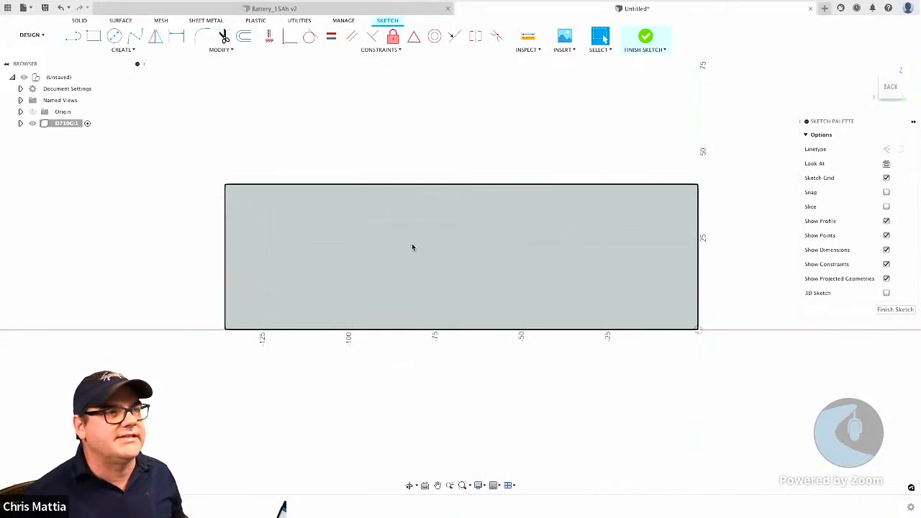
scroll(413, 247, up, 2)
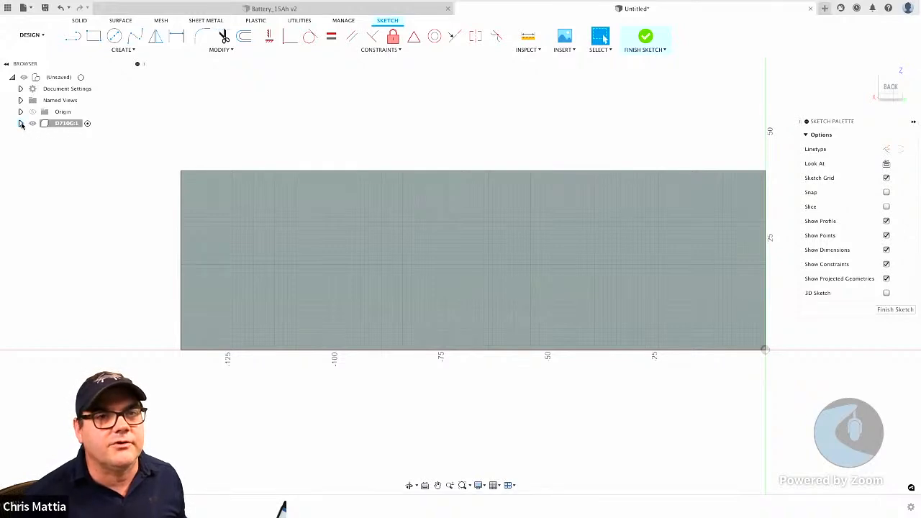
- Rename the base rectangle's sketch in the D710G component as Body of D710g
click(21, 124)
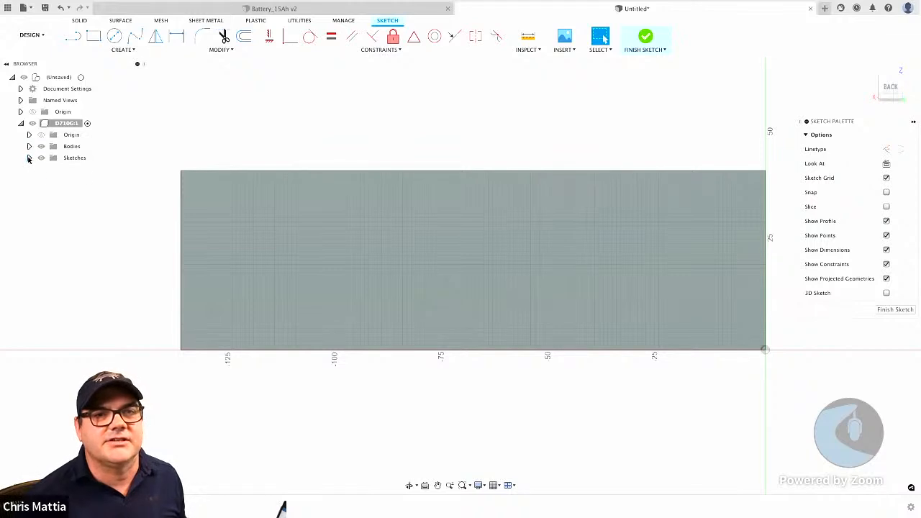
click(29, 158)
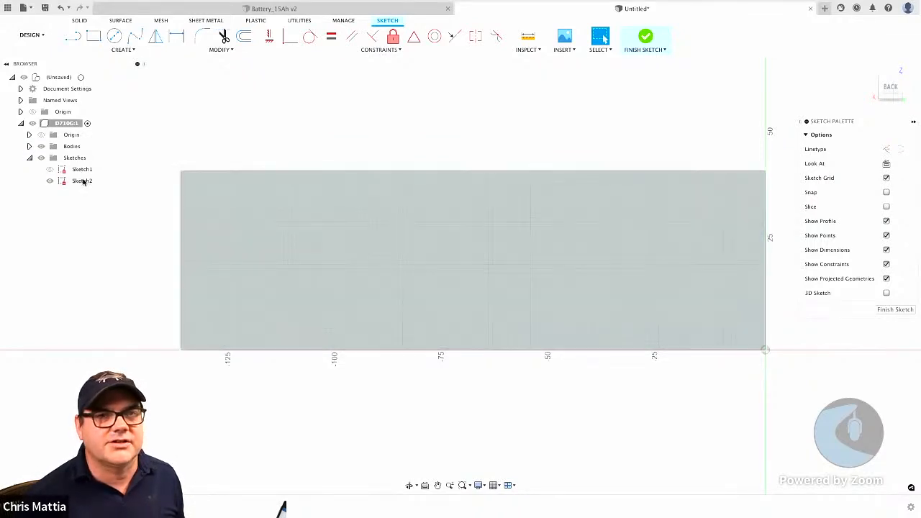
click(82, 170)
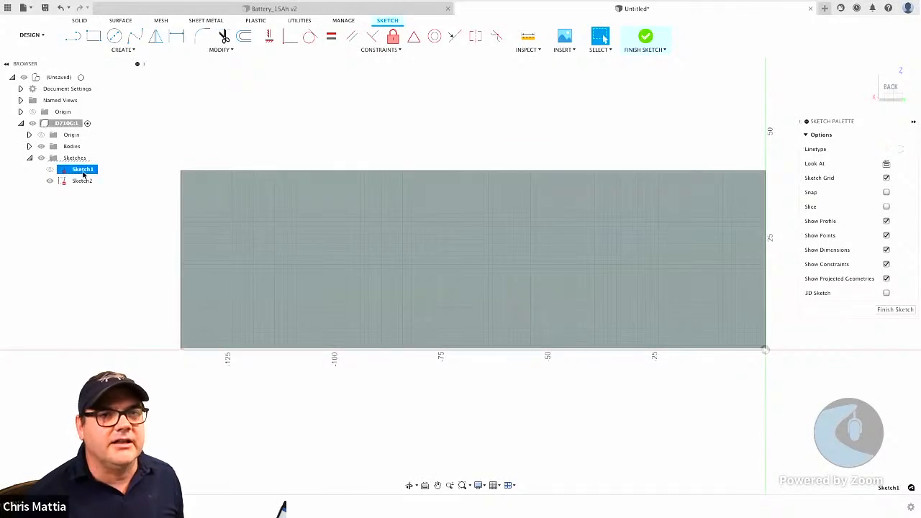
click(83, 170)
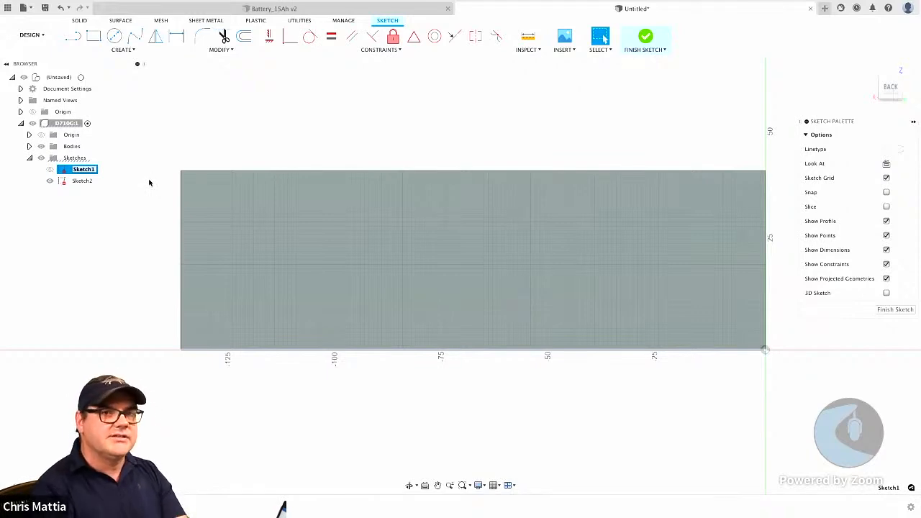
text(Body of)
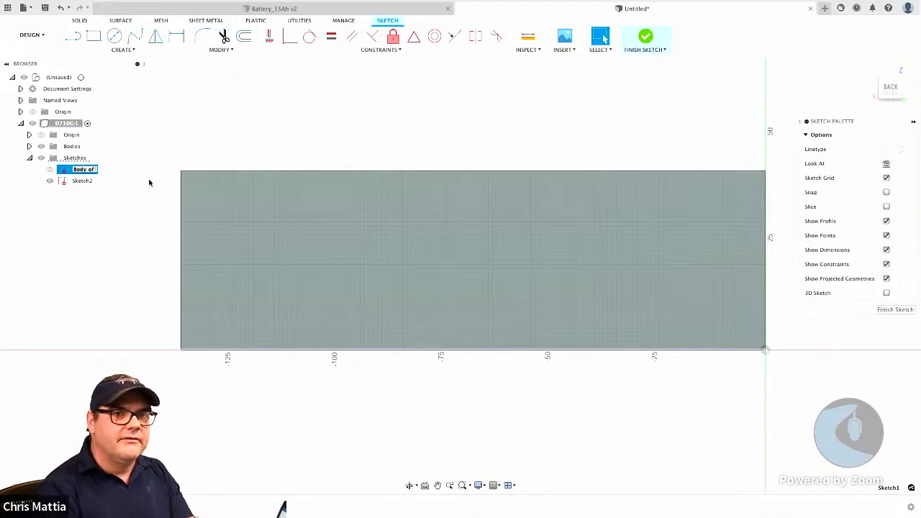
text( D7)
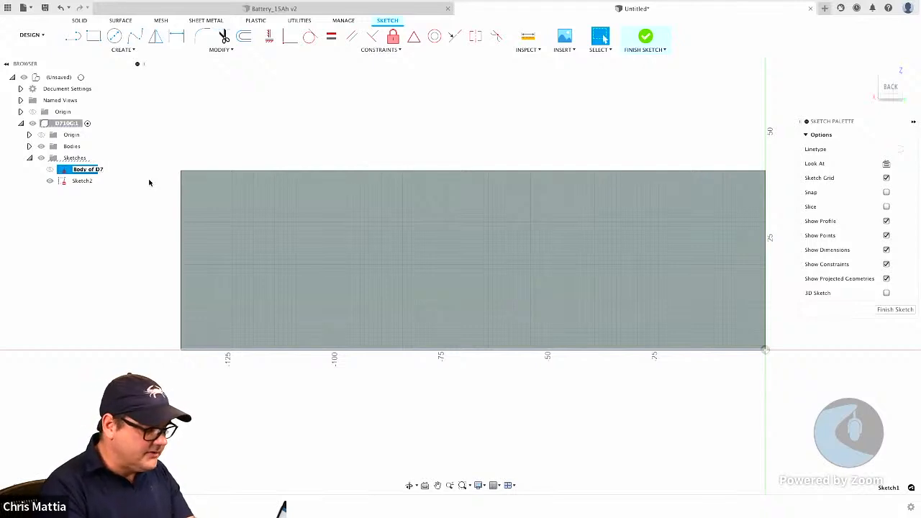
text(10a)
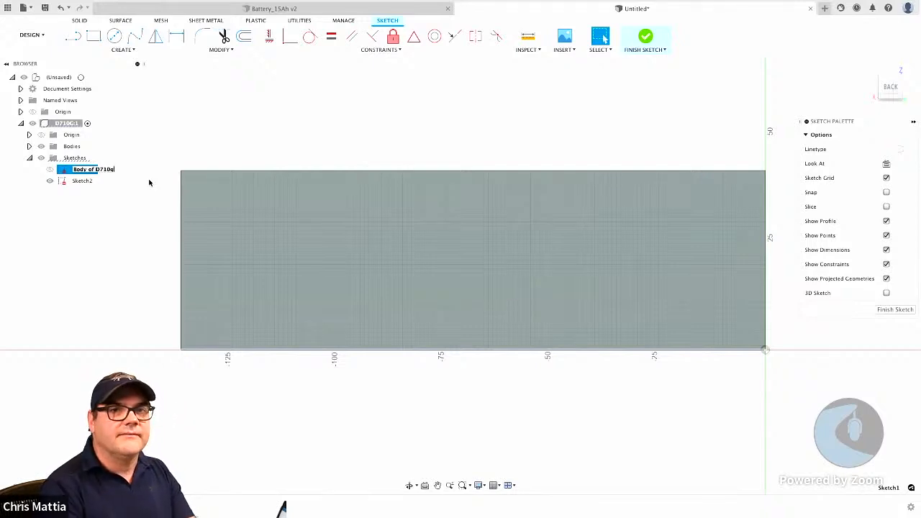
key(Return)
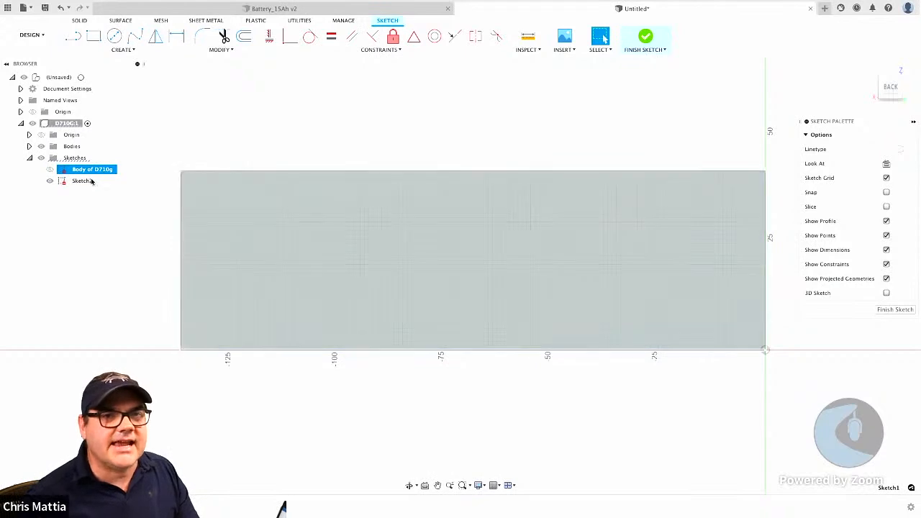
- Rename the sketch on the block's back face as Back
click(88, 182)
click(87, 181)
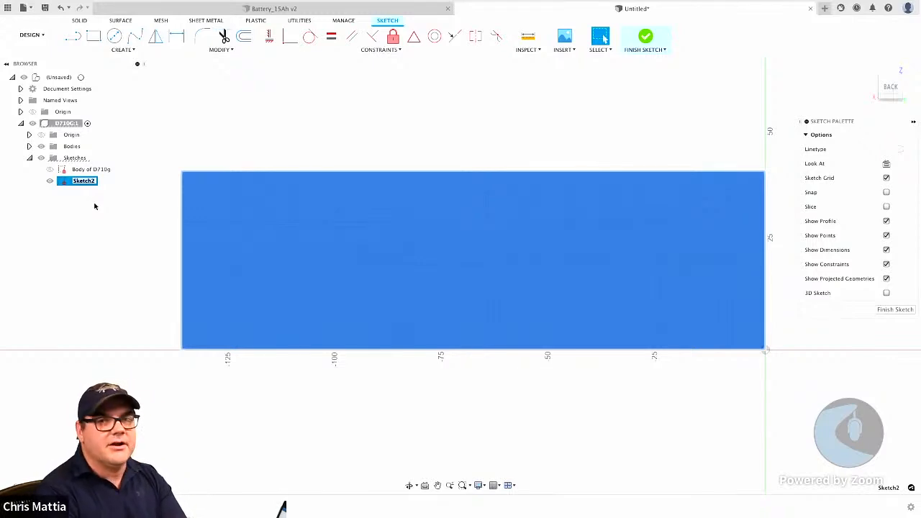
text(Back)
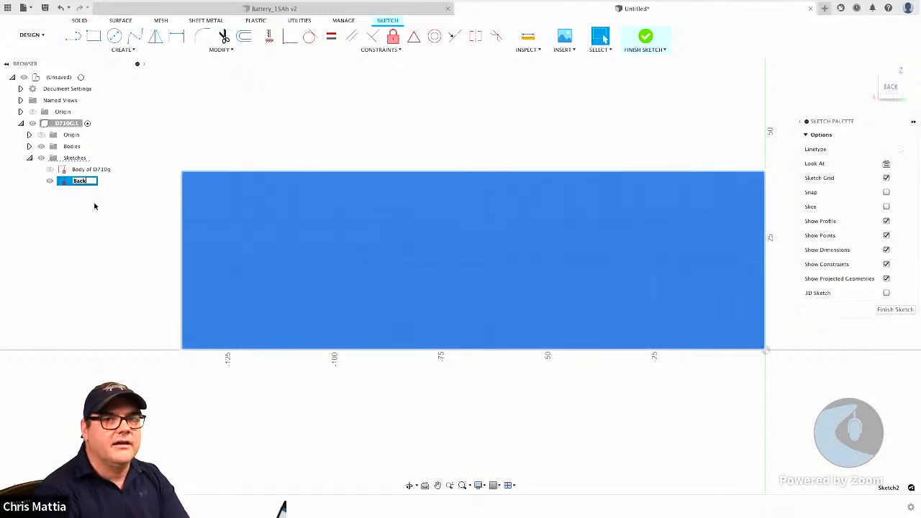
key(Return)
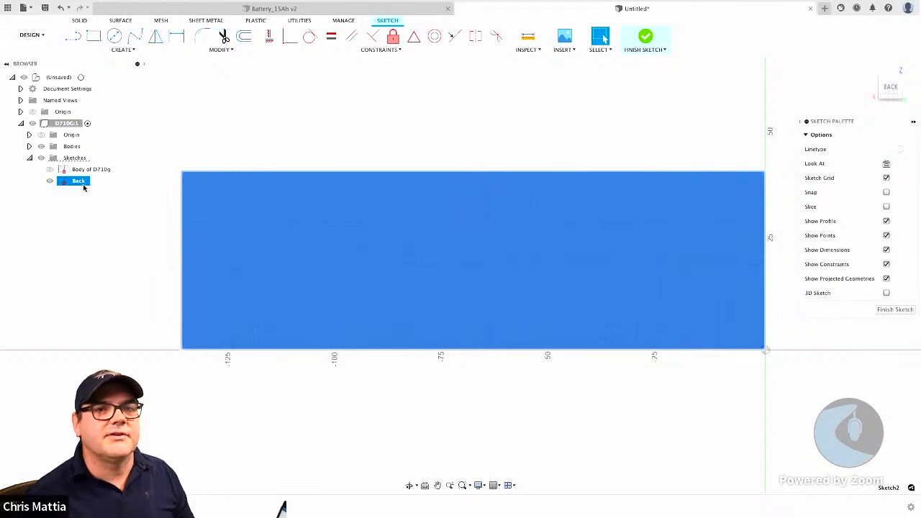
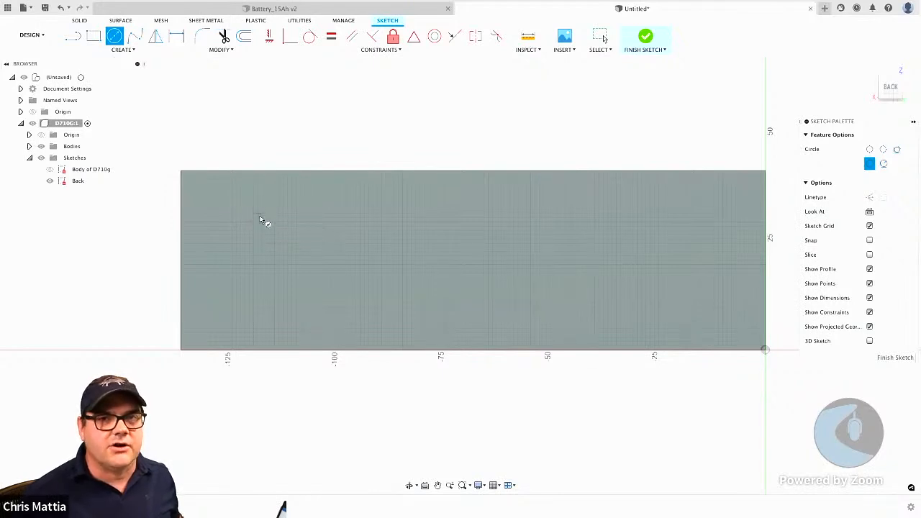
- Sketch a 15 mm diameter circle near the upper left corner of the block's back face
click(260, 217)
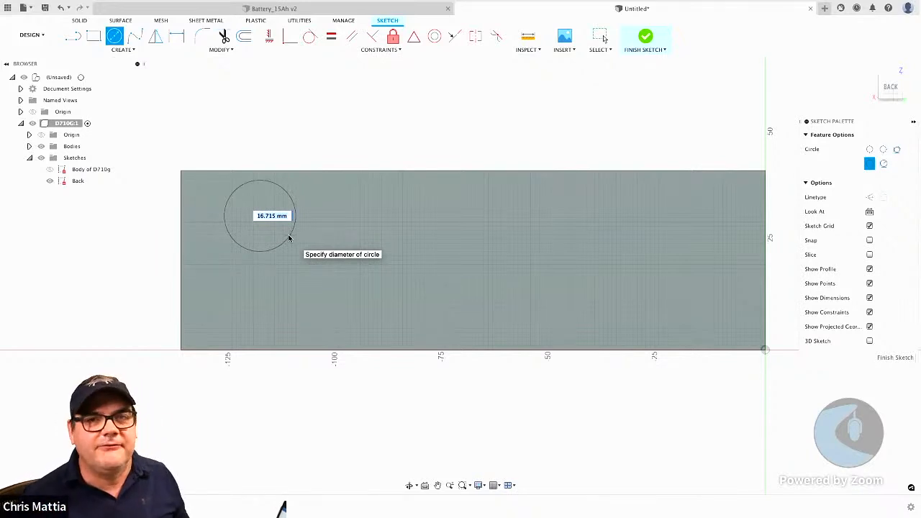
text(15)
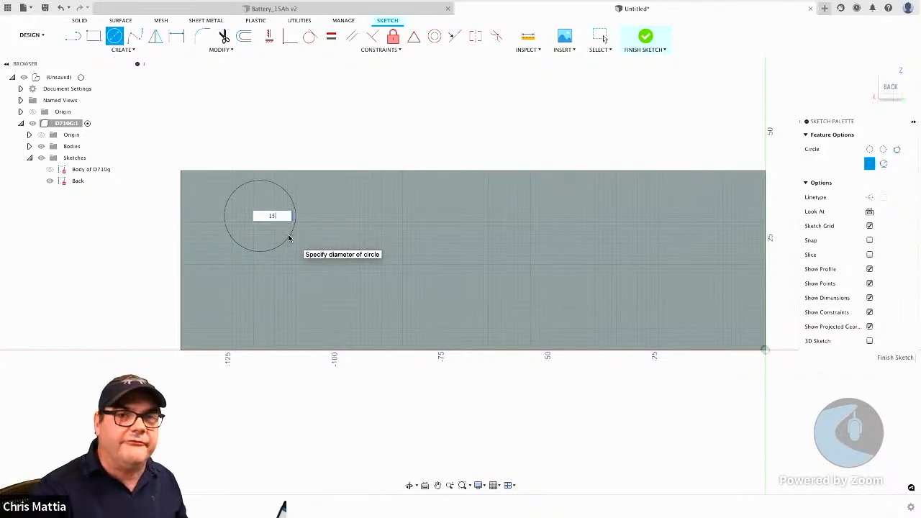
key(Return)
key(Escape)
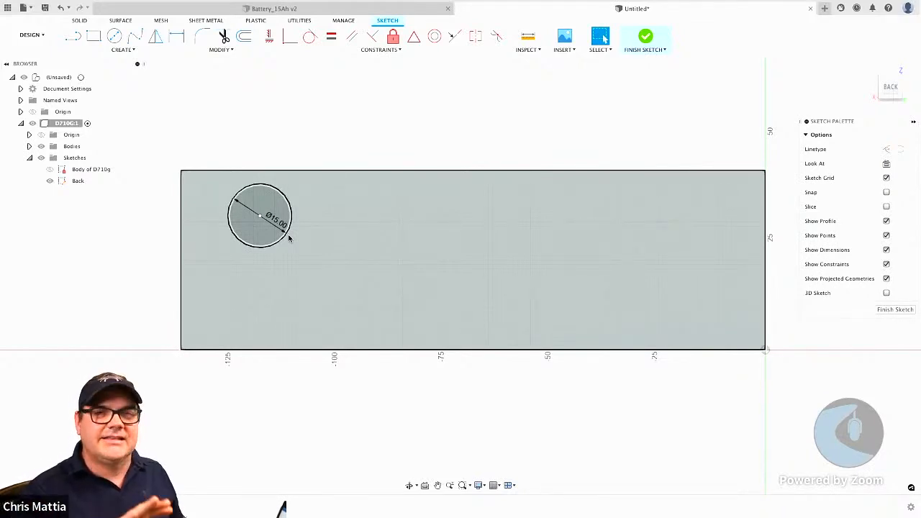
- Sketch a 40 mm by 40 mm rectangle on the back face, just right of the 15 mm circle
click(96, 39)
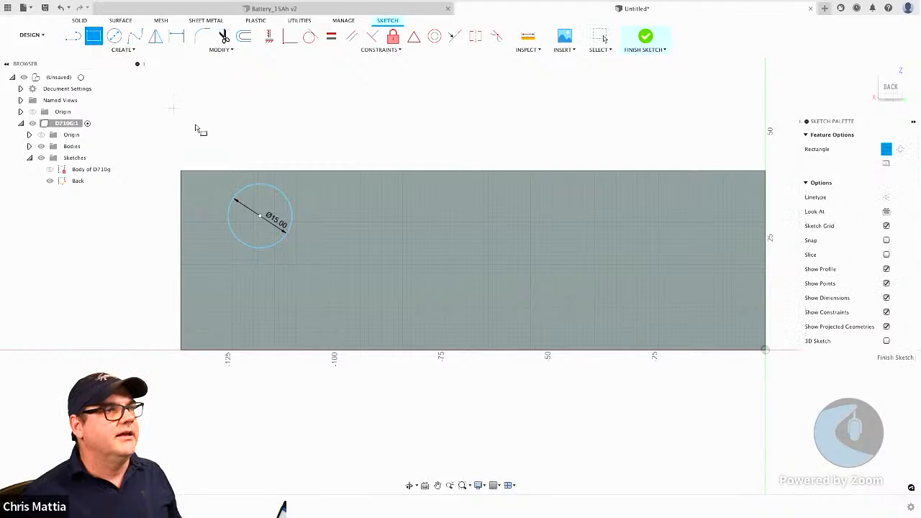
click(305, 179)
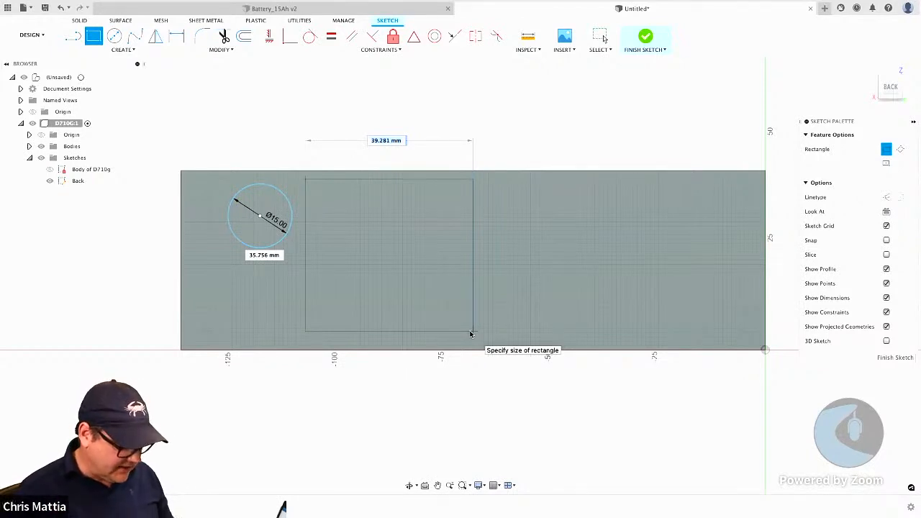
text(40)
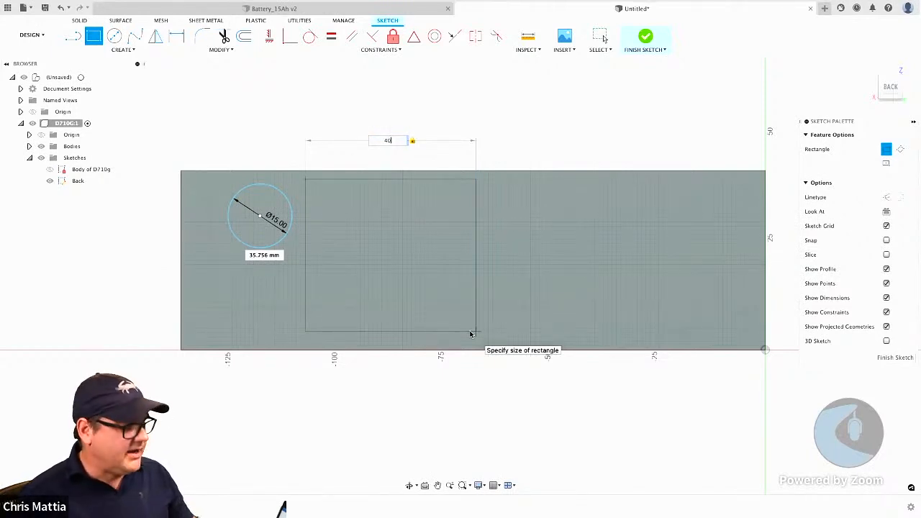
key(Tab)
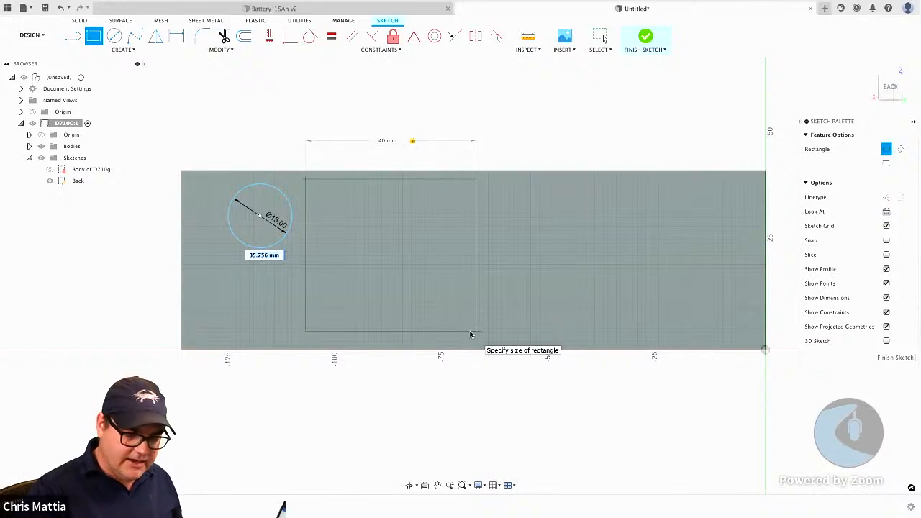
text(40)
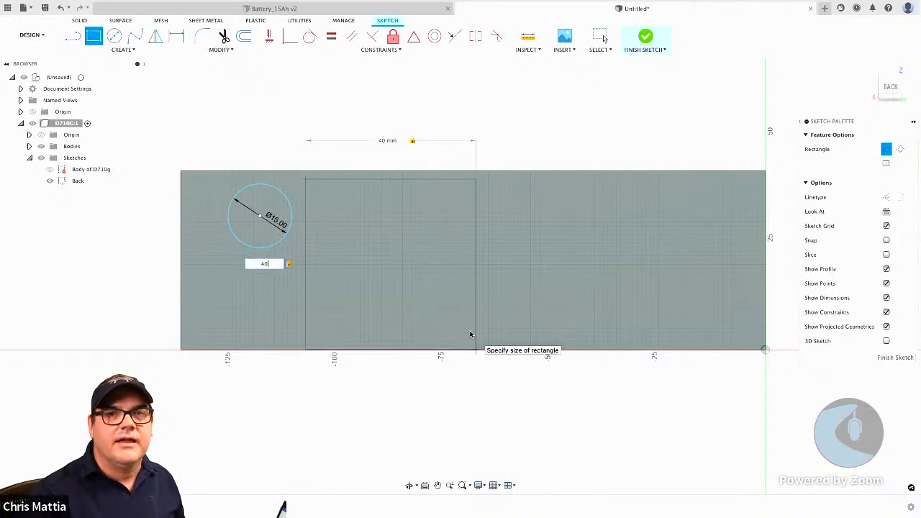
key(Return)
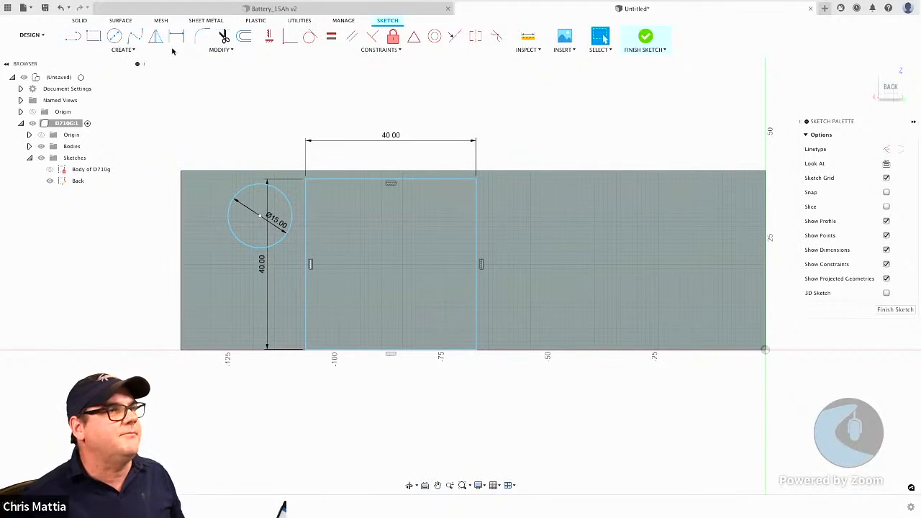
- Sketch two 10 mm diameter circles side by side in the upper right part of the back face
click(115, 36)
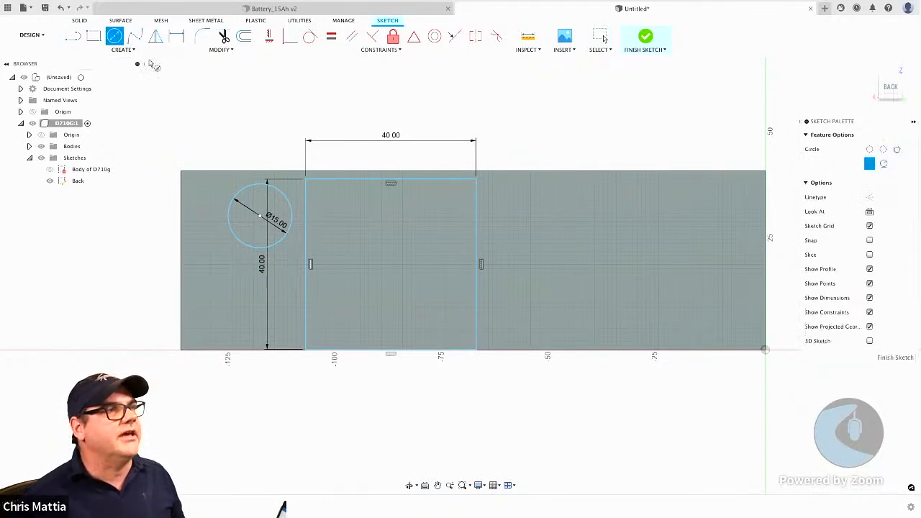
click(580, 207)
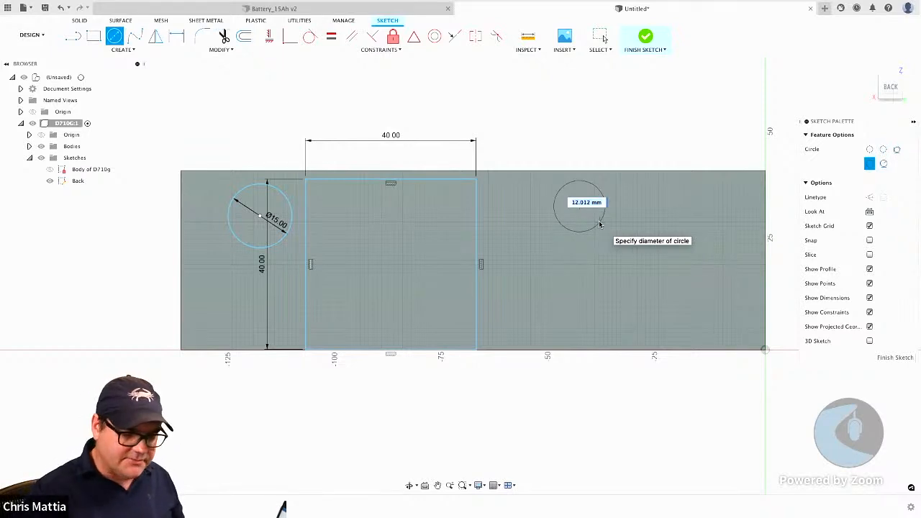
text(10)
key(Return)
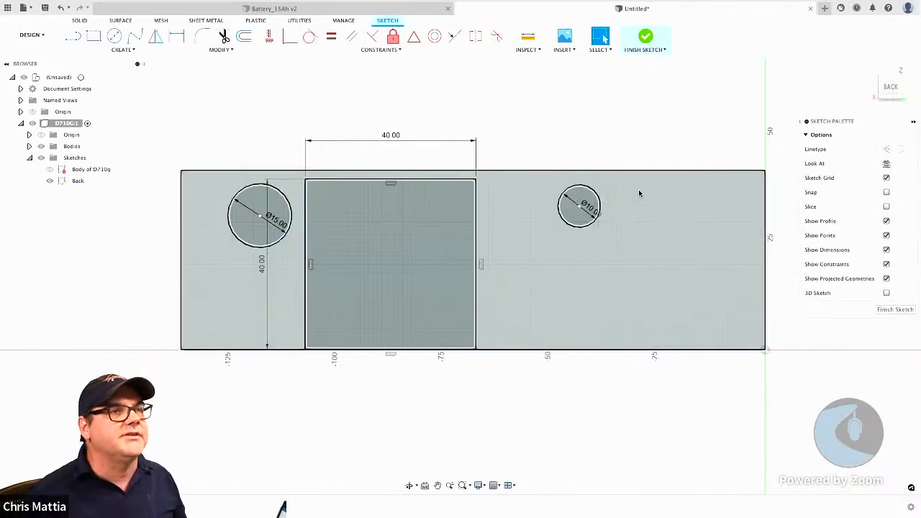
click(114, 38)
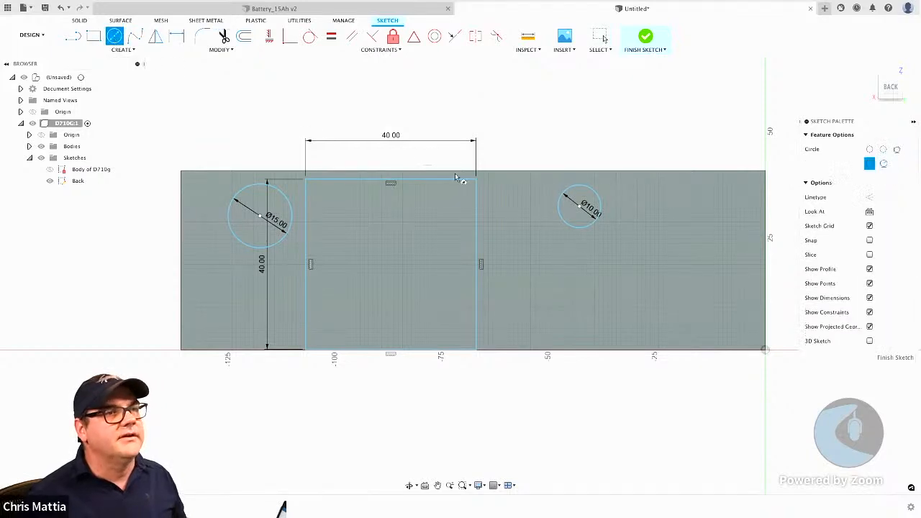
click(663, 208)
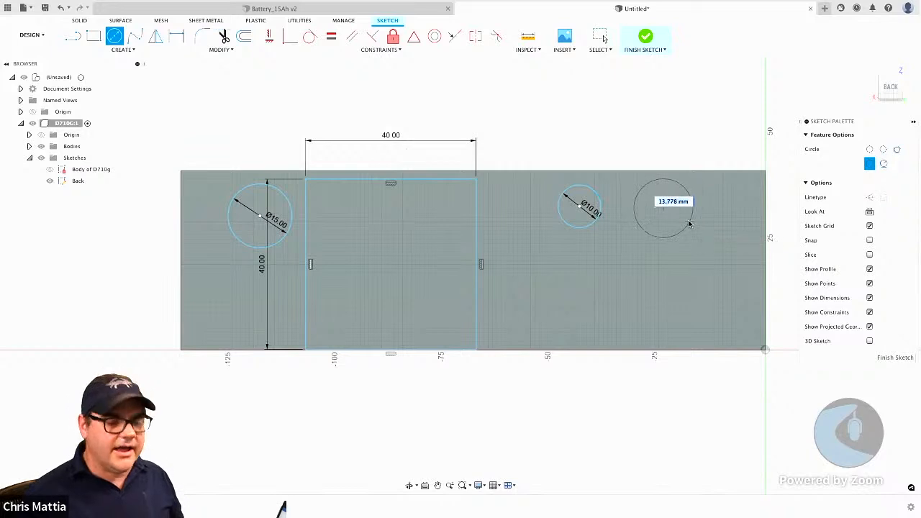
text(10)
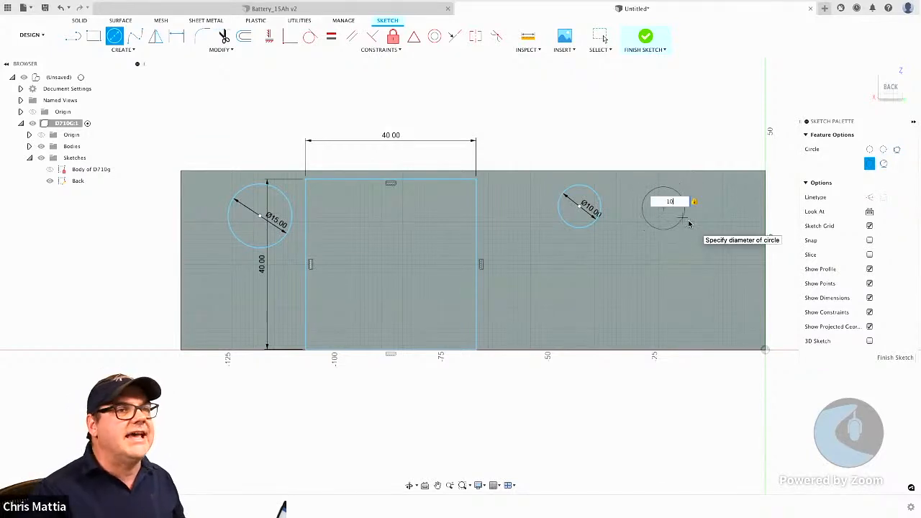
key(Return)
key(Escape)
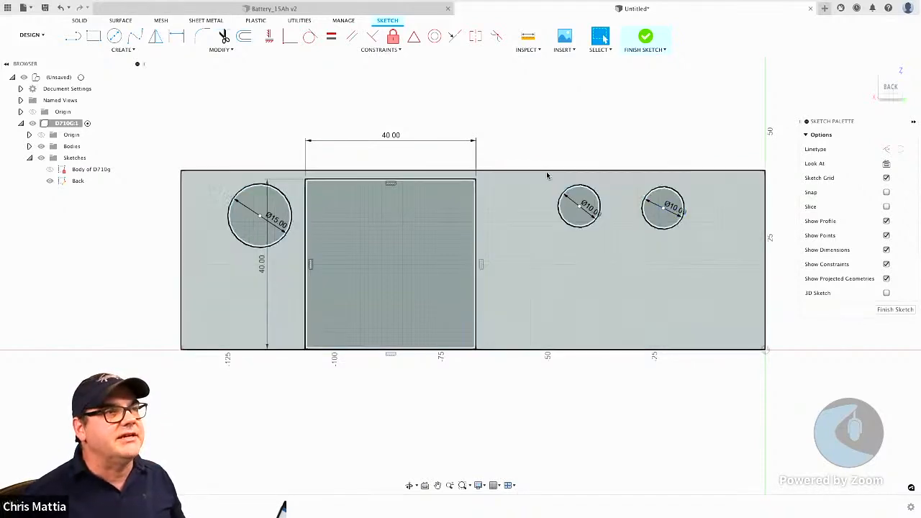
- Sketch two 7 mm diameter circles side by side below the pair of 10 mm circles
click(113, 42)
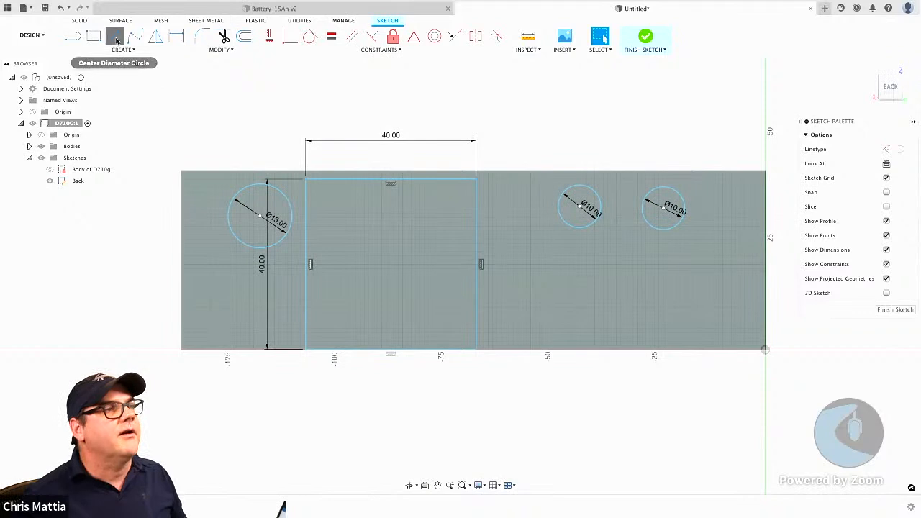
click(594, 299)
text(7)
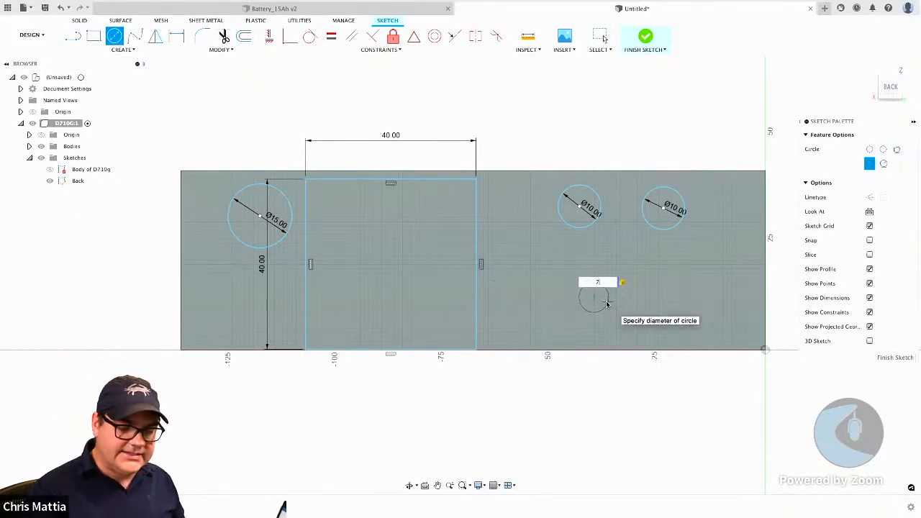
key(Return)
key(Escape)
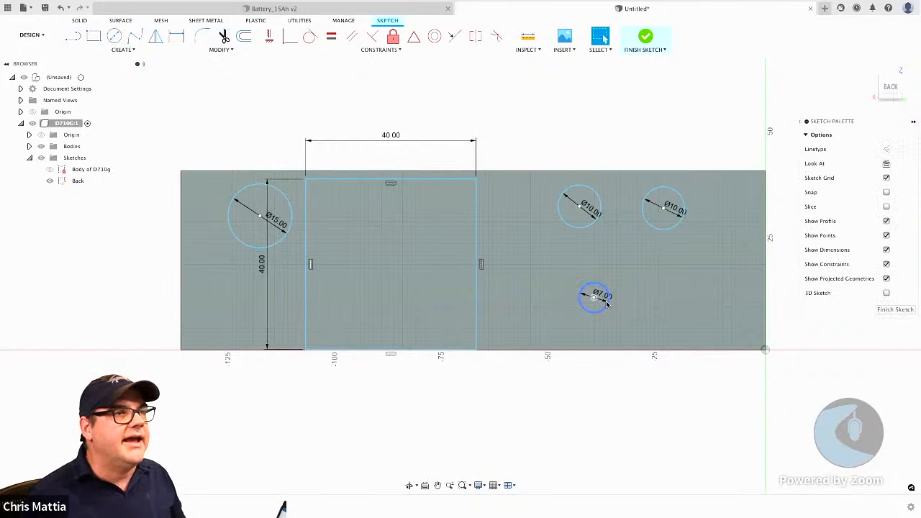
click(116, 37)
click(668, 301)
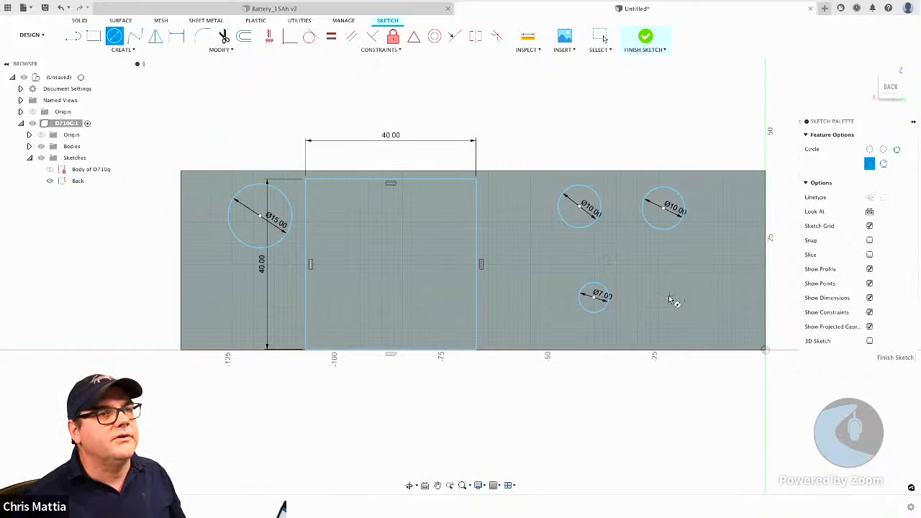
text(7)
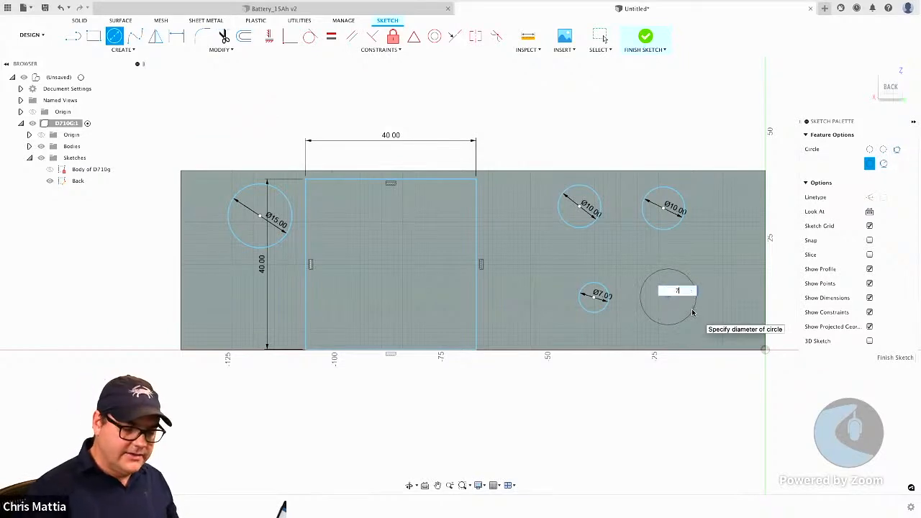
key(Return)
key(Escape)
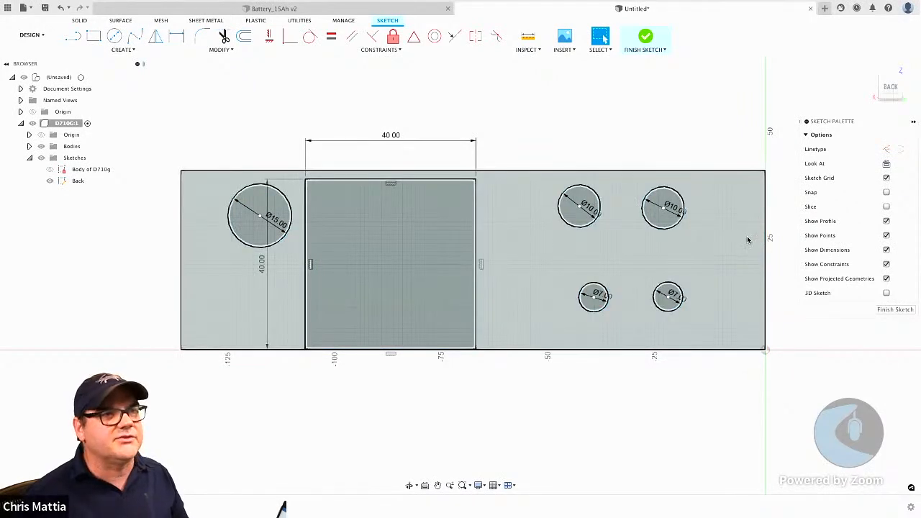
click(746, 235)
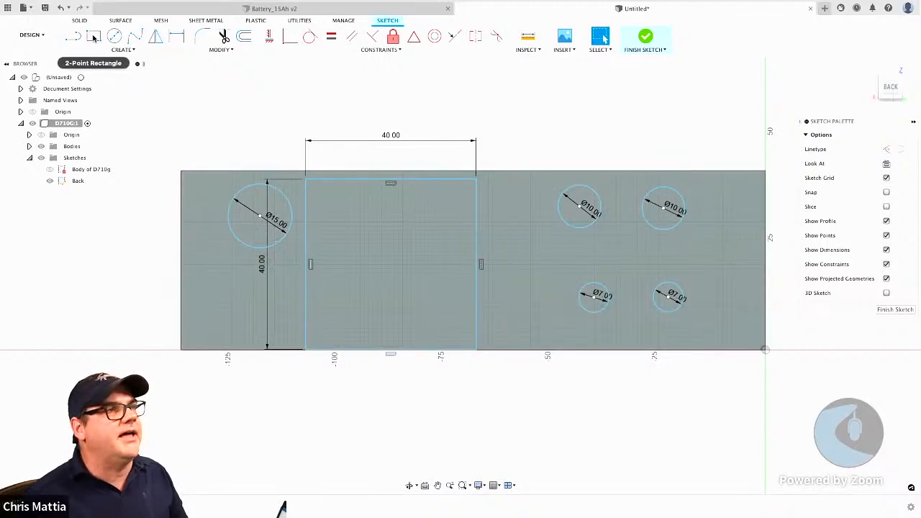
- Sketch a rectangle 6 mm wide and 22 mm high inward from the back face's right edge
click(94, 37)
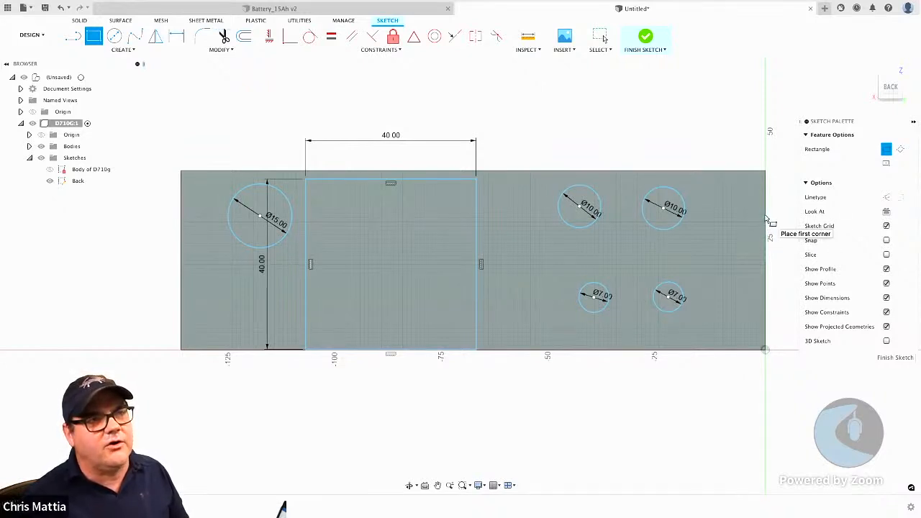
click(767, 220)
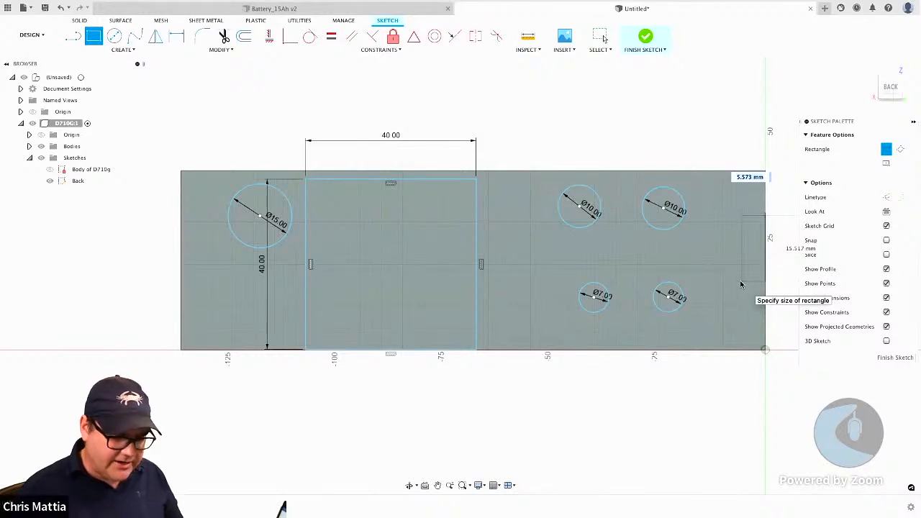
text(6)
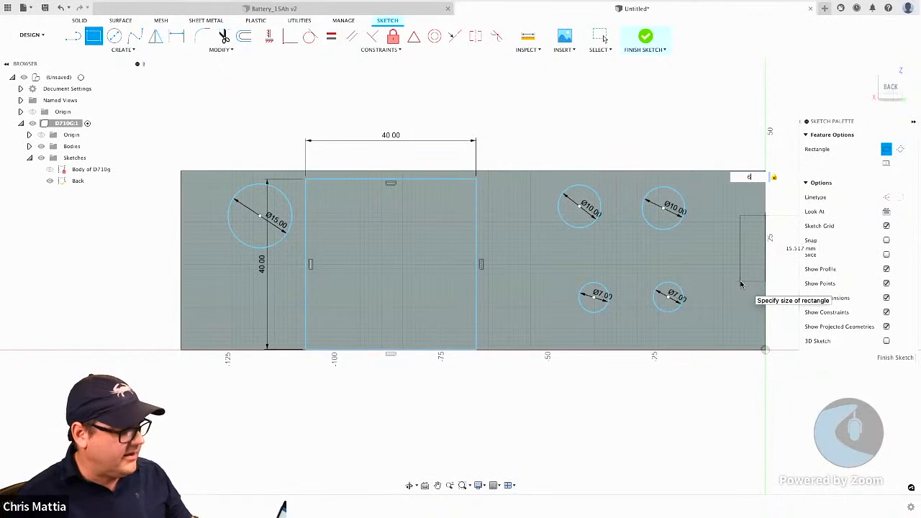
key(Tab)
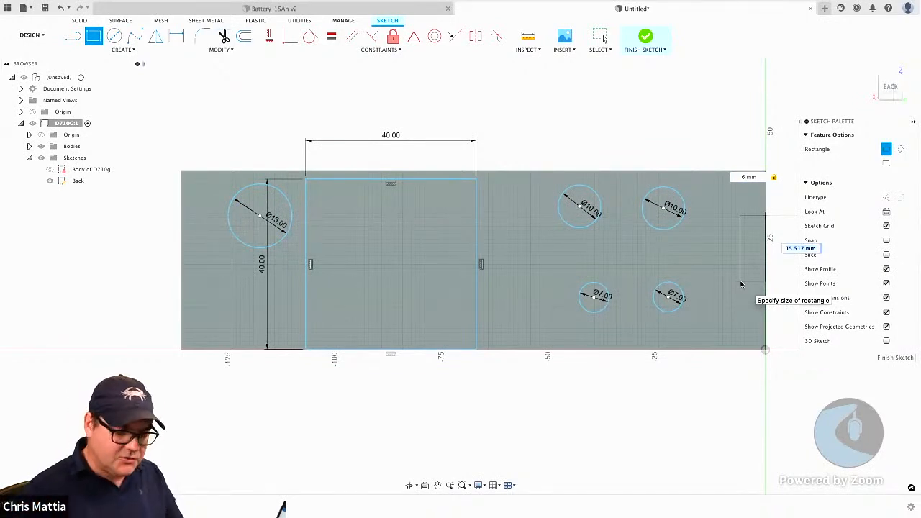
text(22)
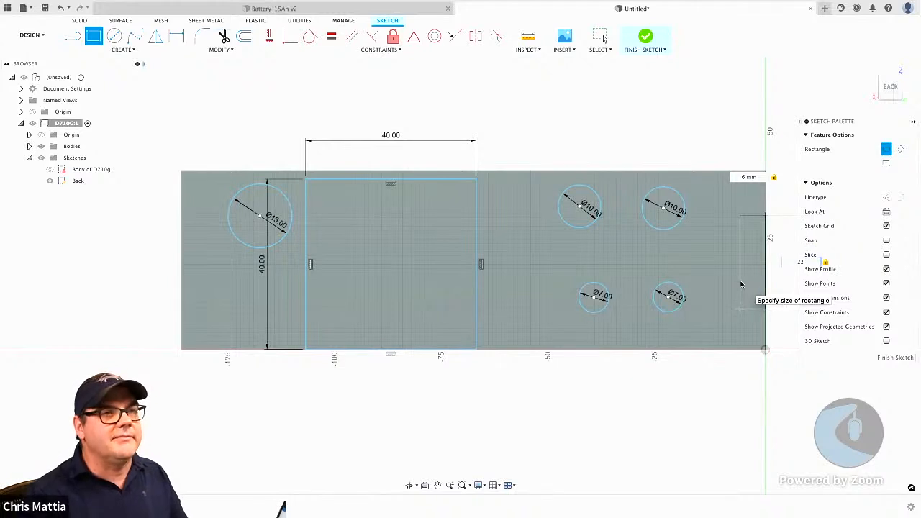
key(Return)
key(Escape)
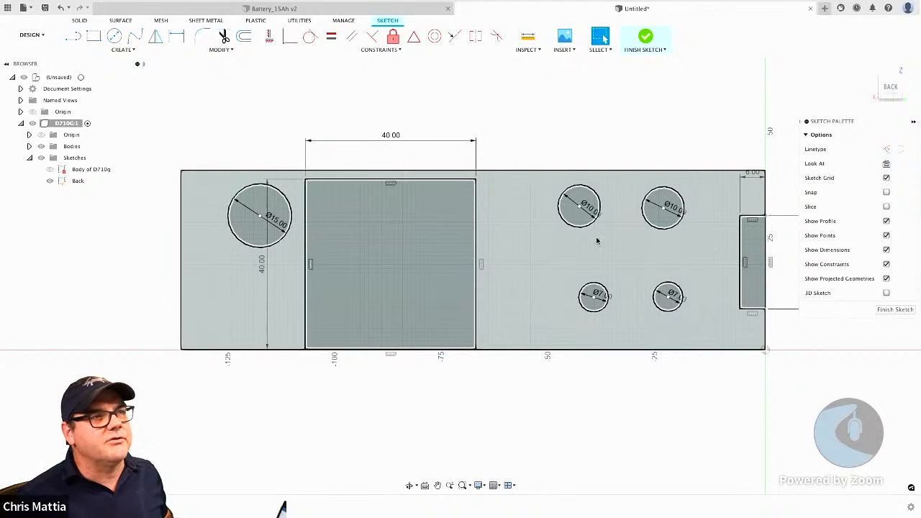
- Extrude the 15 mm circle and the 40 mm square profiles outward by 15 mm, joined to the block
click(482, 220)
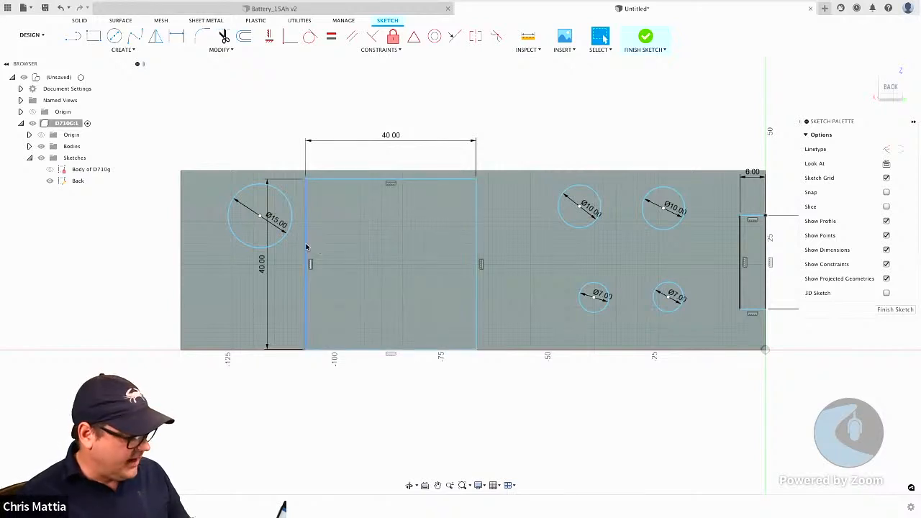
key(q)
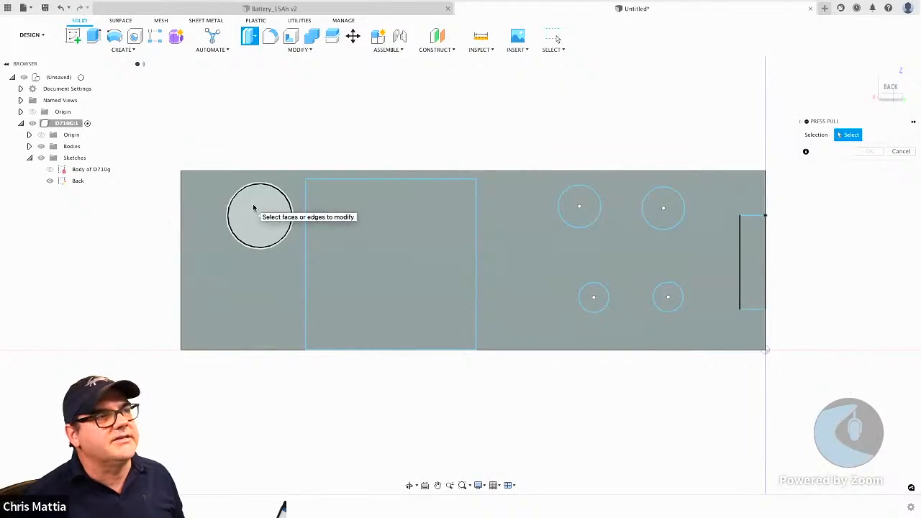
click(253, 208)
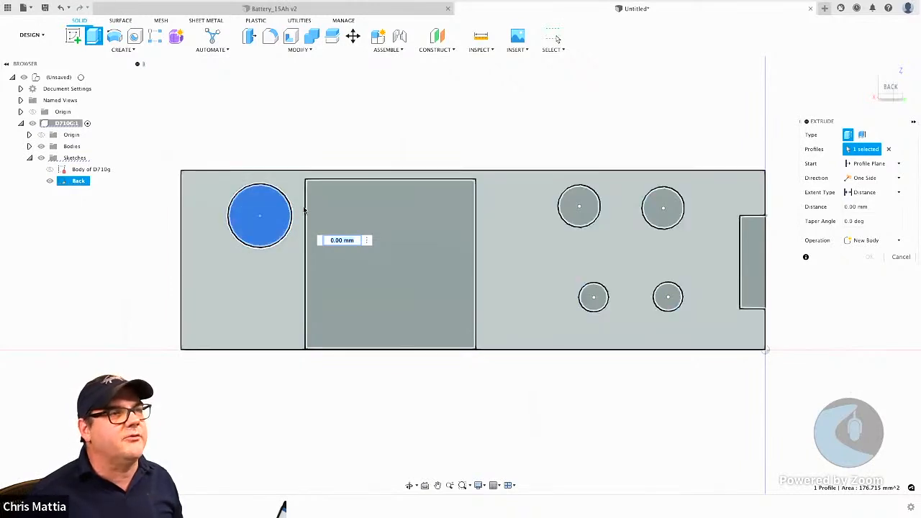
click(424, 220)
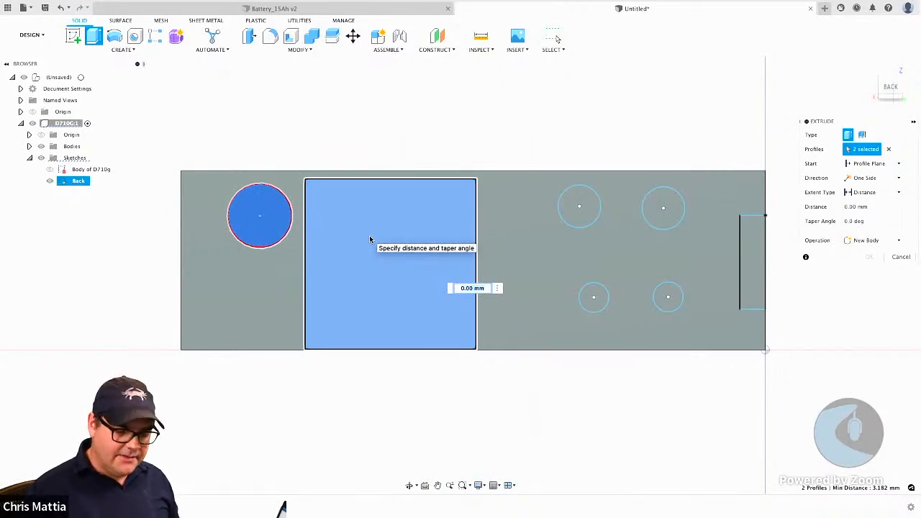
text(15)
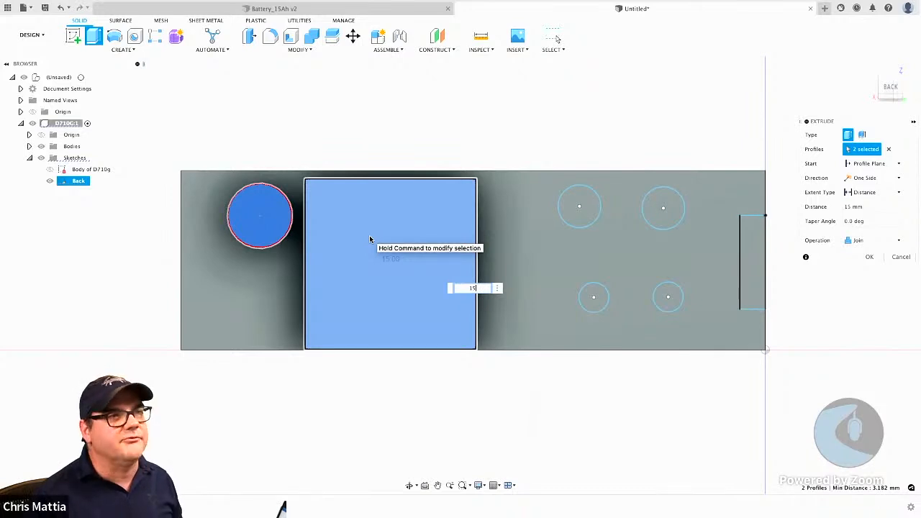
key(Return)
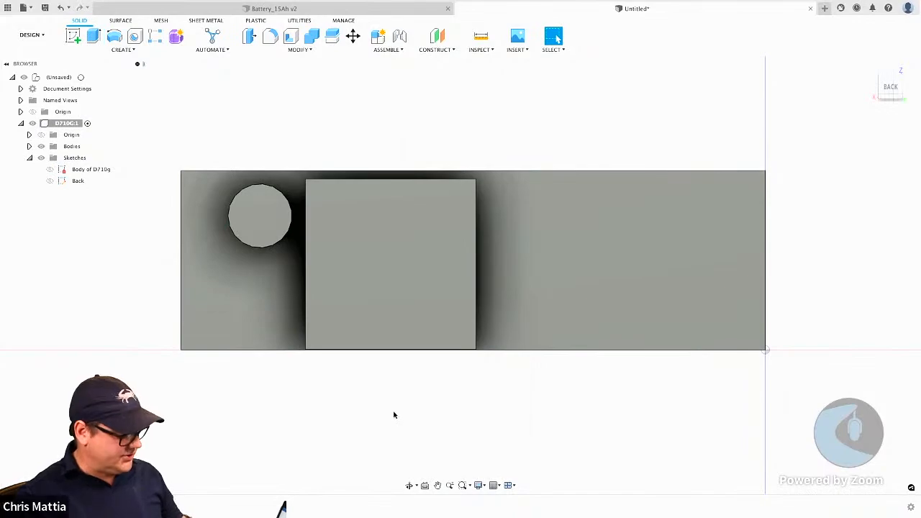
- Open the Back sketch of the D710G component for editing
shift+middle_drag(403, 407, 430, 414)
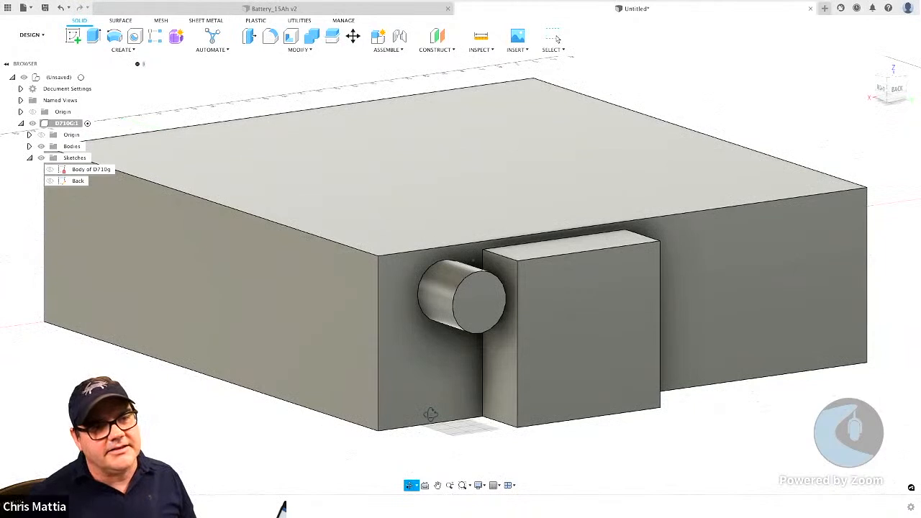
shift+middle_drag(431, 414, 433, 416)
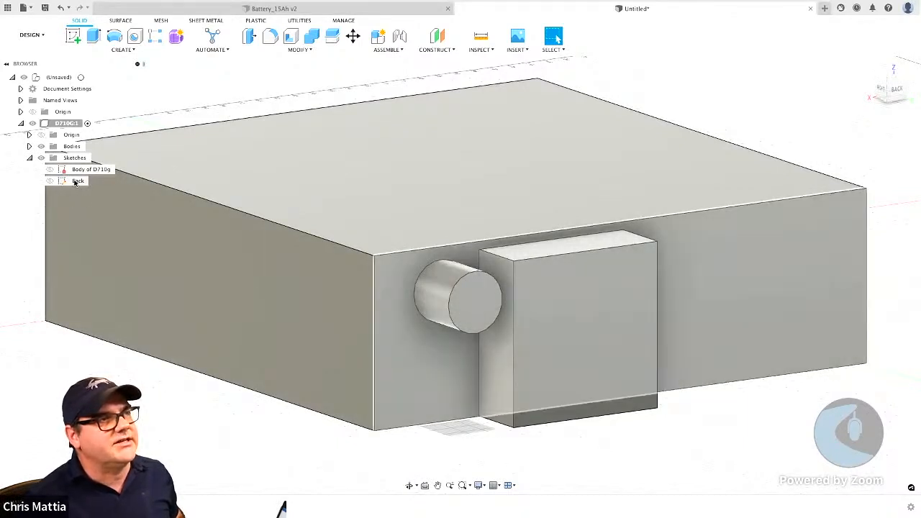
right_click(74, 182)
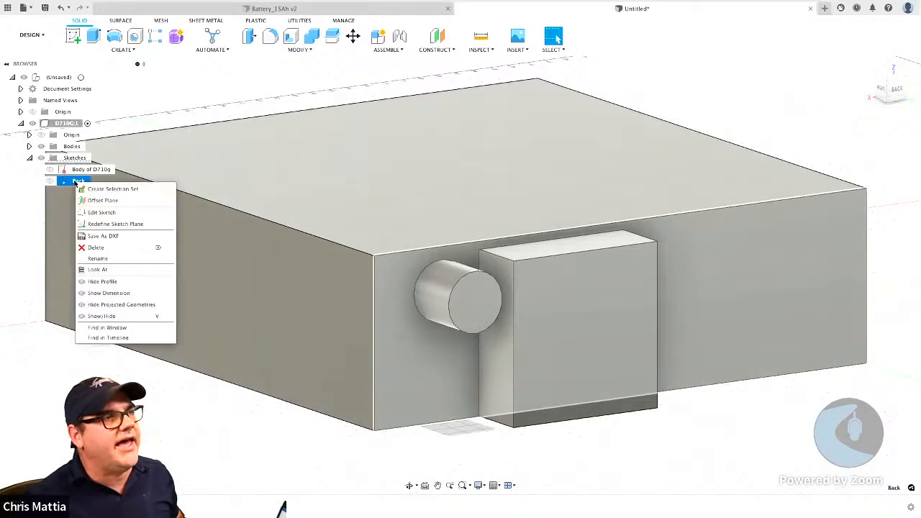
click(101, 212)
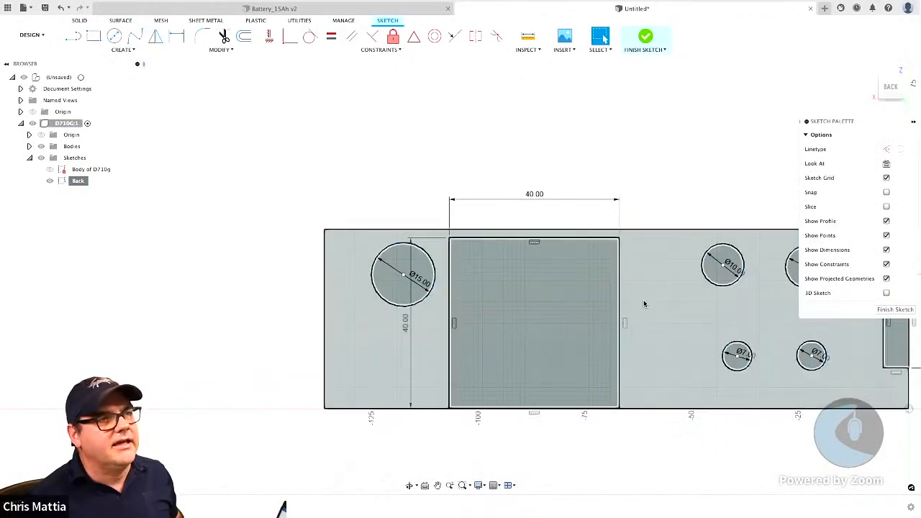
middle_drag(672, 306, 464, 233)
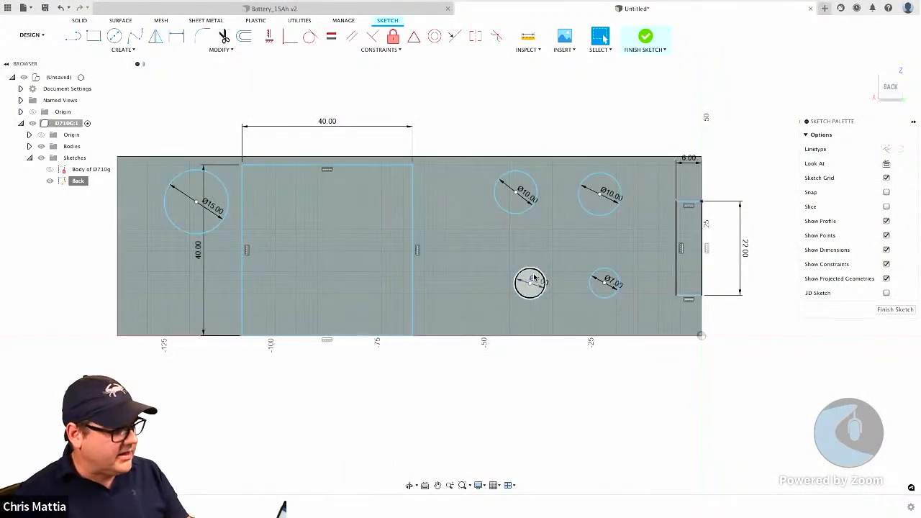
- Press-pull the two 10 mm and two 7 mm circles into the back face as a 3 mm deep cut
key(q)
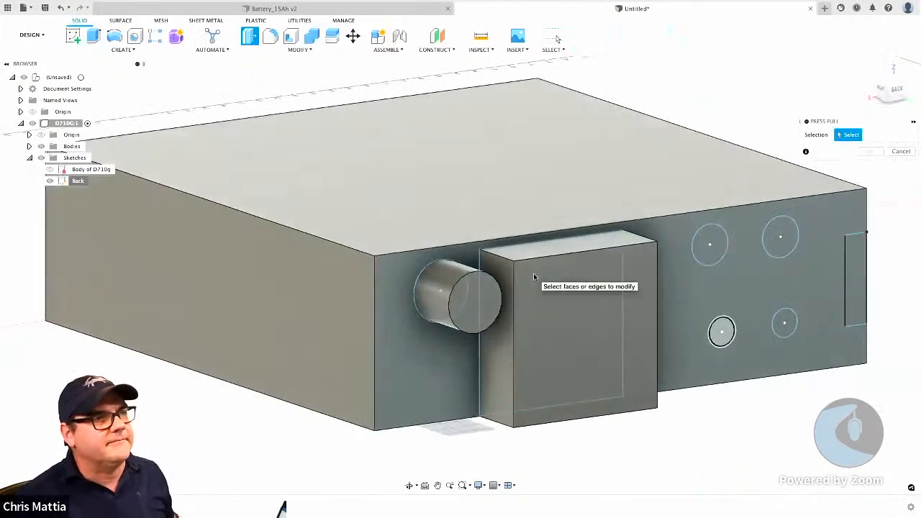
click(711, 246)
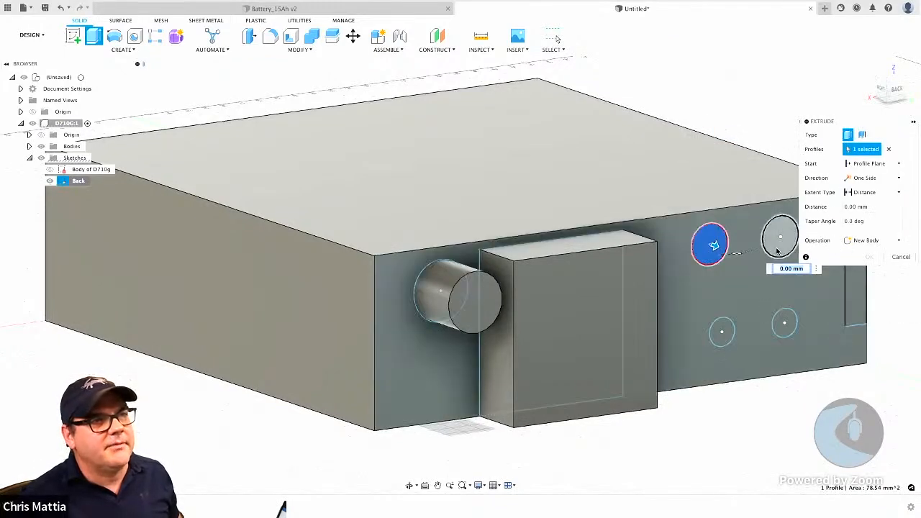
click(777, 250)
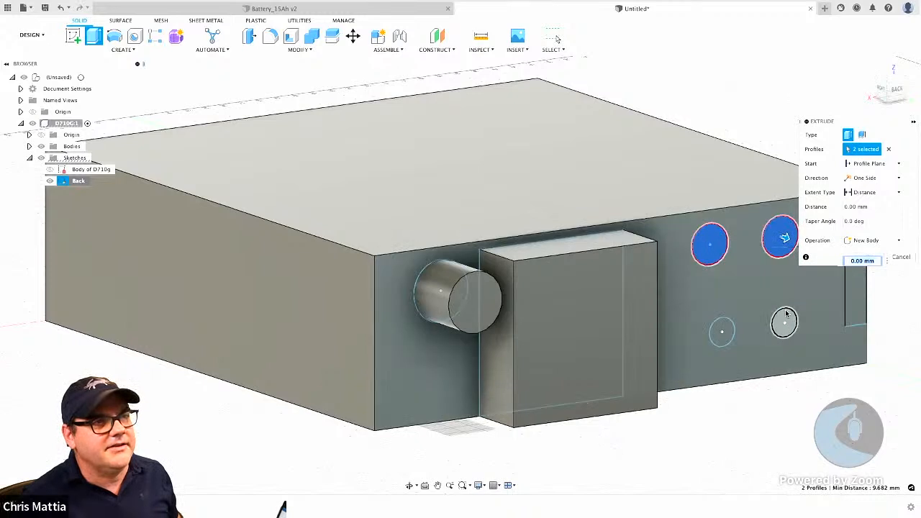
click(783, 320)
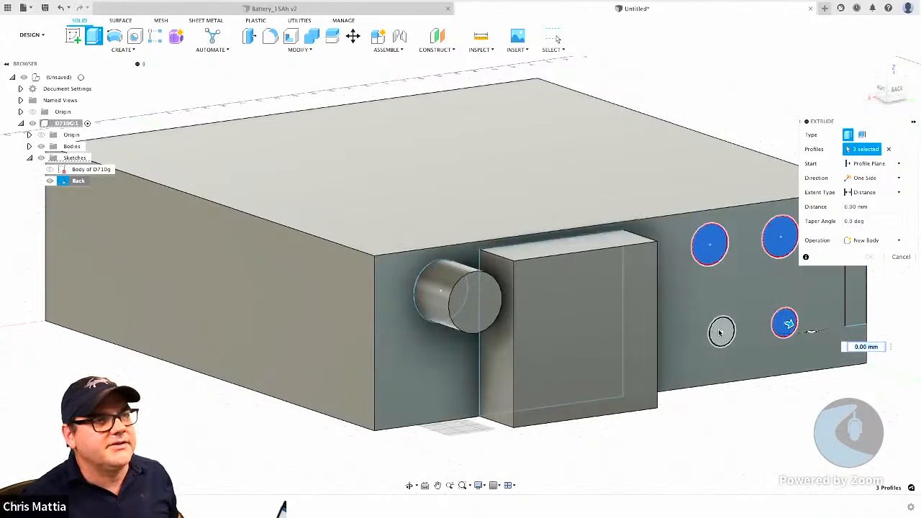
click(718, 333)
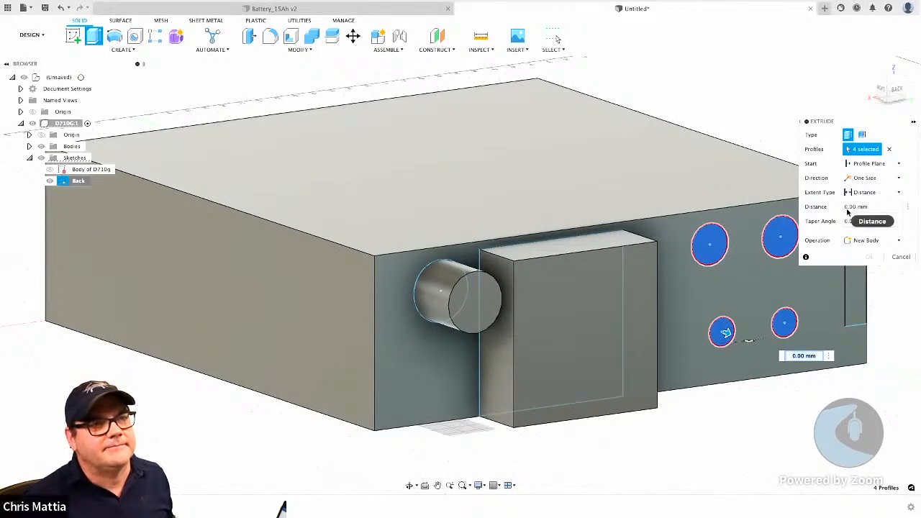
click(849, 208)
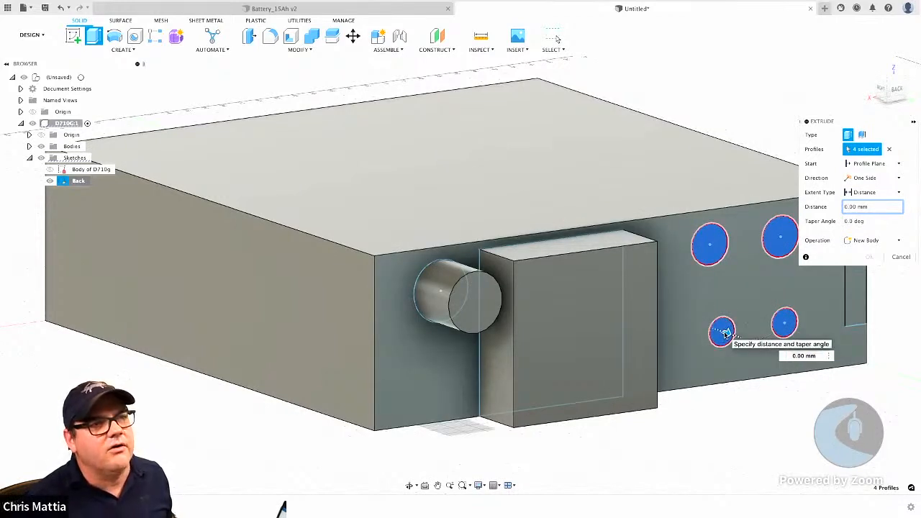
drag(725, 334, 687, 318)
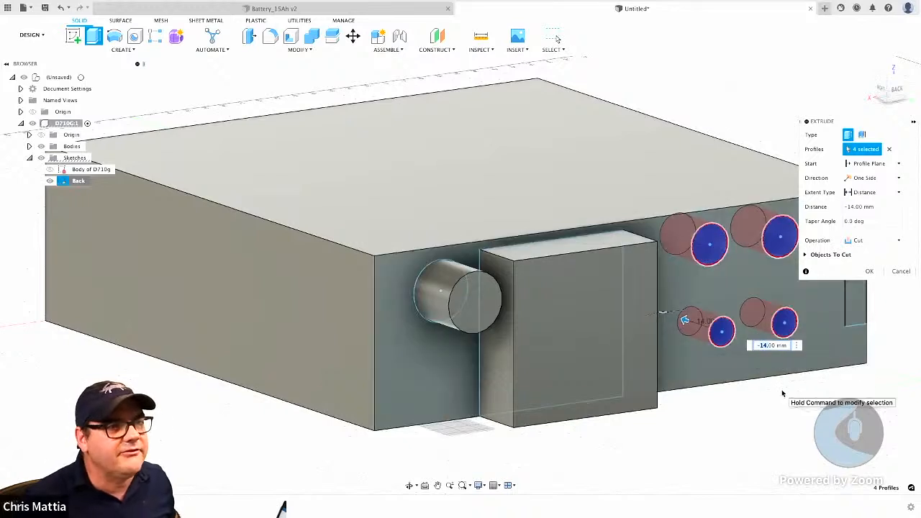
text(-300)
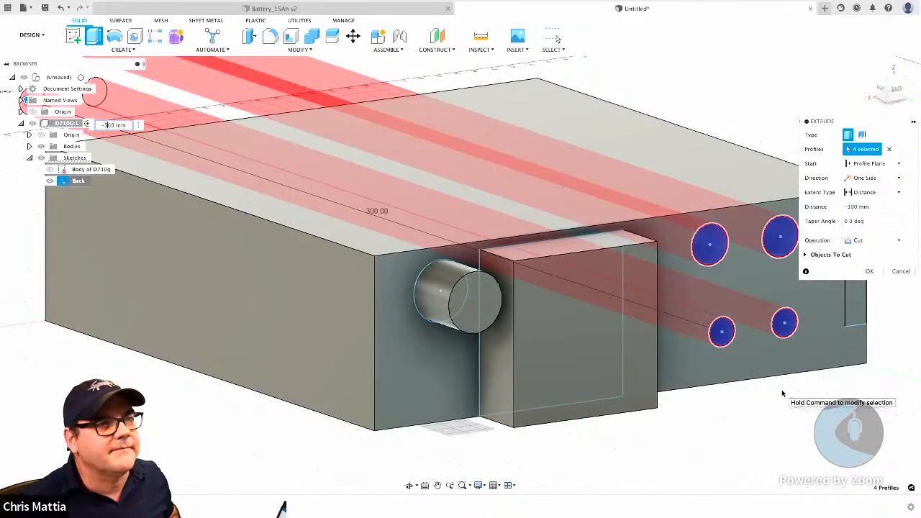
click(856, 207)
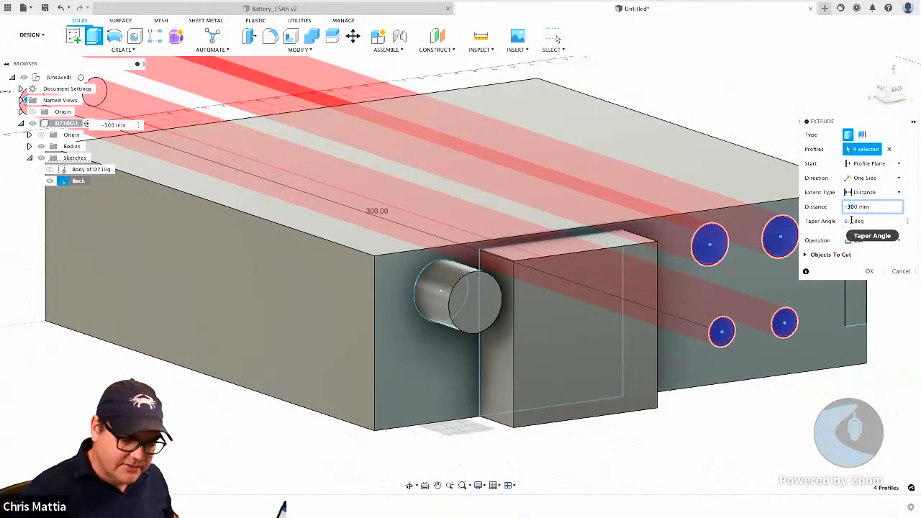
key(BackSpace)
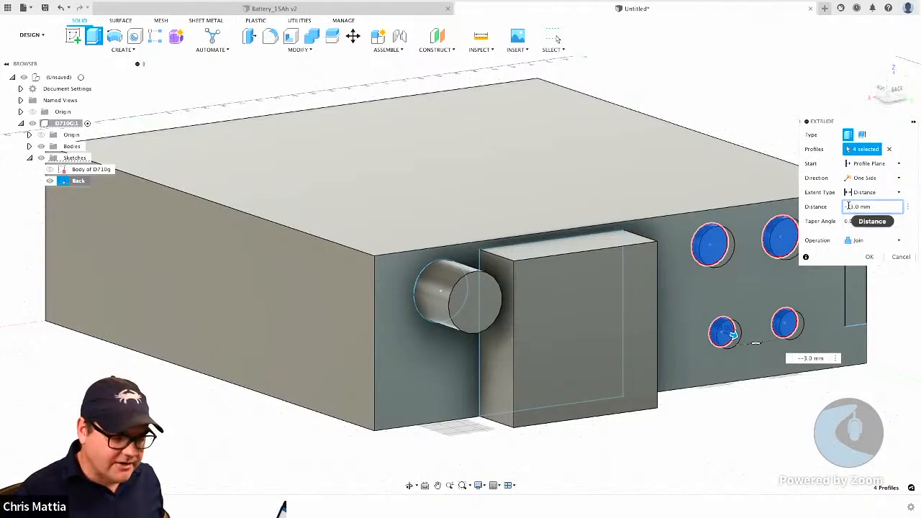
key(BackSpace)
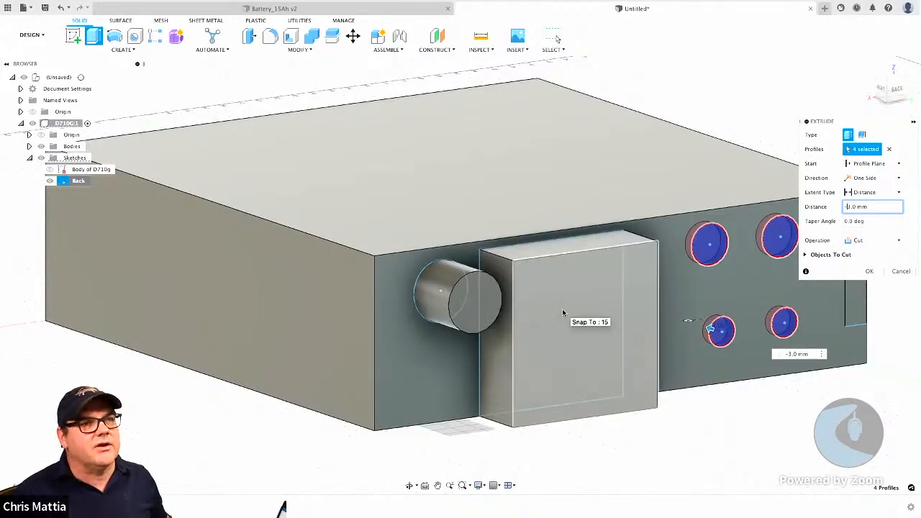
click(901, 241)
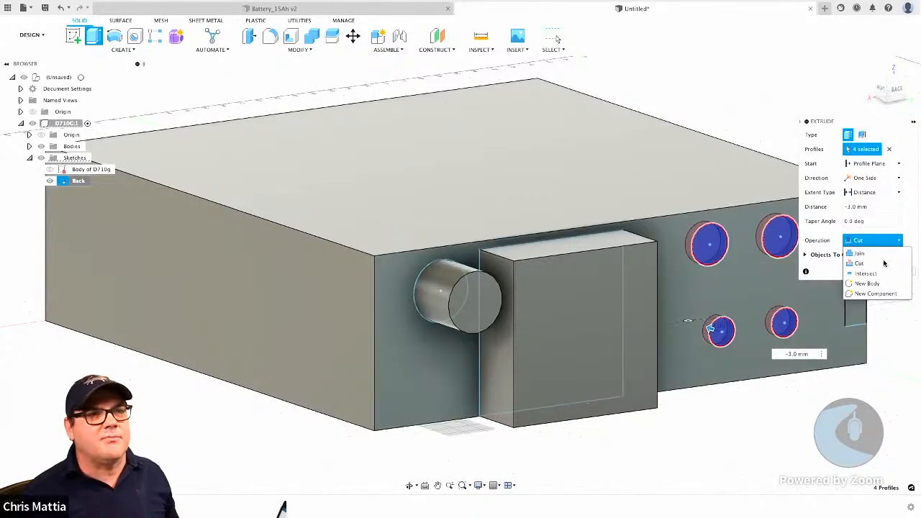
click(831, 253)
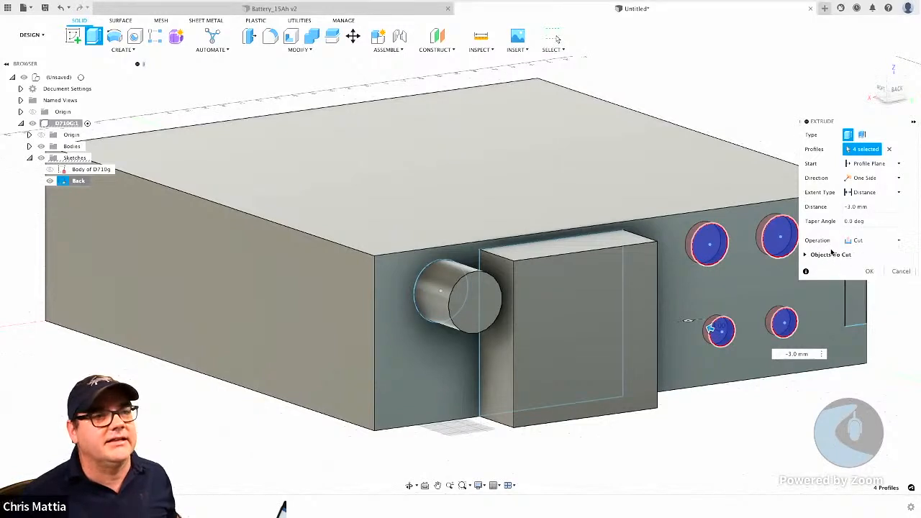
click(867, 273)
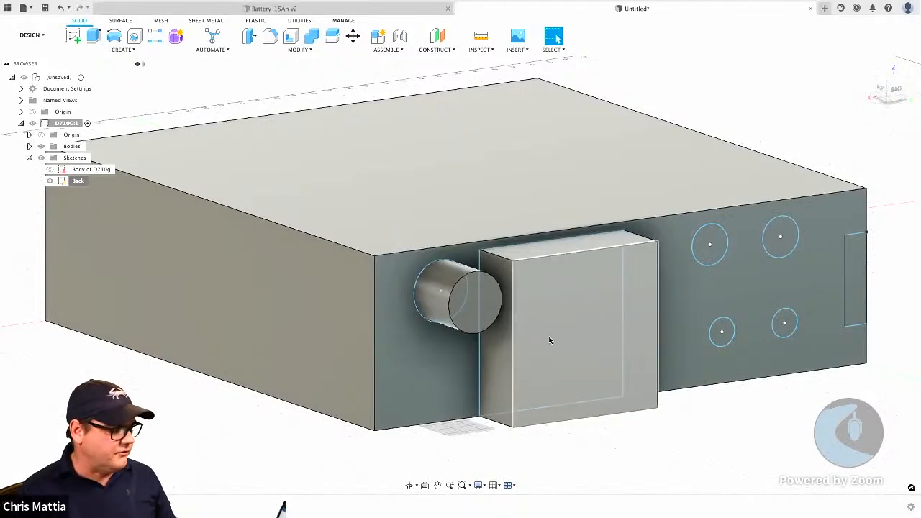
- Roll the design history back to the plain block before the Back sketch, and return it to the latest feature
mouse_move(647, 441)
shift+middle_down()
mouse_move(614, 397)
mouse_move(604, 403)
mouse_move(606, 415)
mouse_move(640, 428)
shift+middle_up()
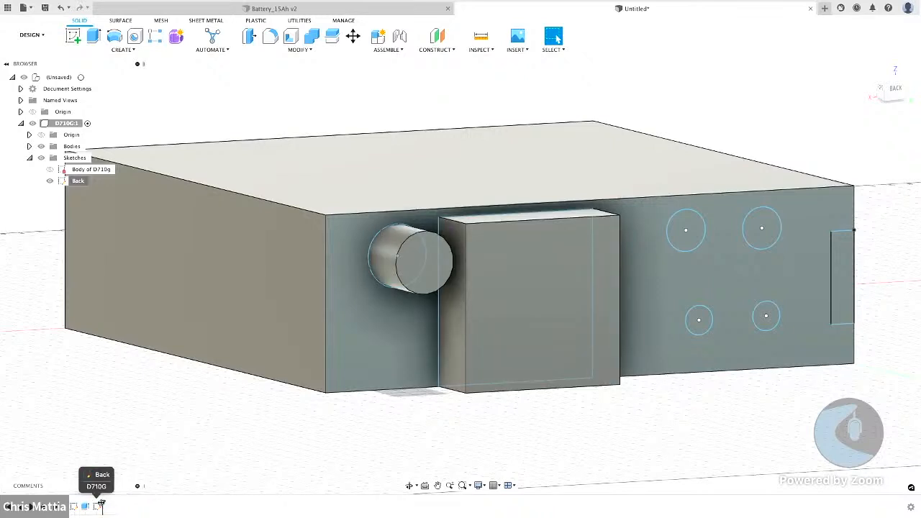
mouse_move(87, 502)
mouse_down()
mouse_move(76, 504)
mouse_move(89, 504)
mouse_up()
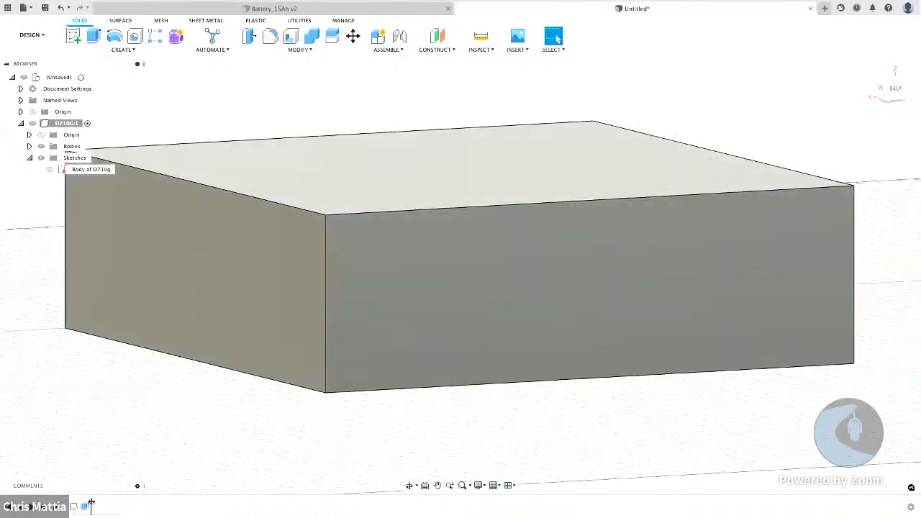
drag(90, 502, 126, 503)
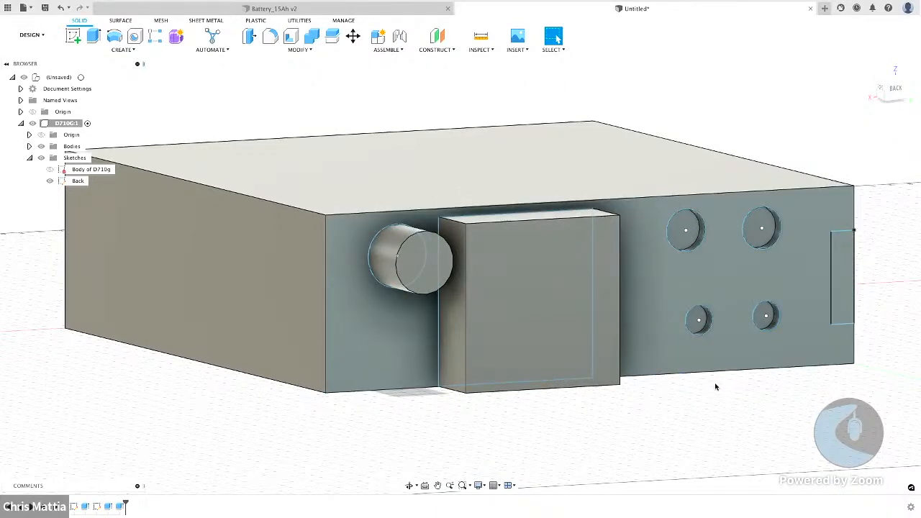
- Edit the Back sketch and dimension the 15 mm circle's centre 18 mm from the back face's left edge
shift+middle_drag(717, 382, 709, 363)
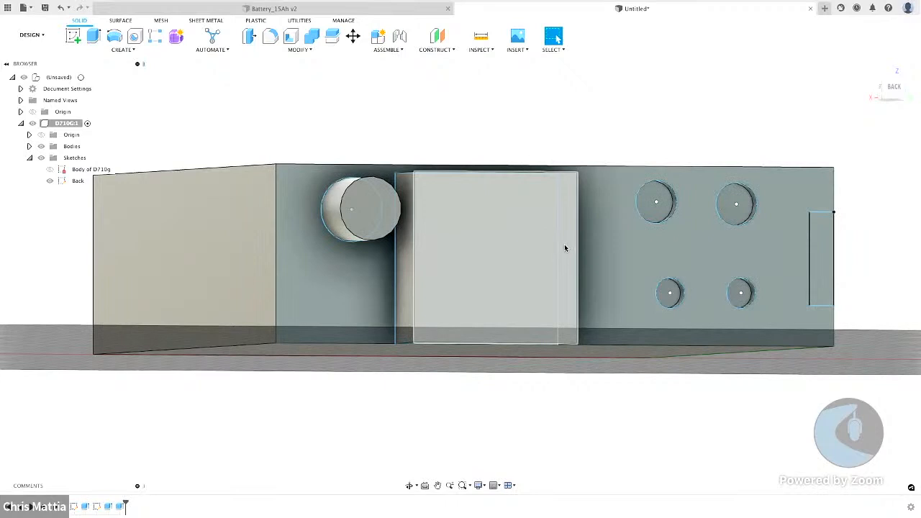
right_click(75, 182)
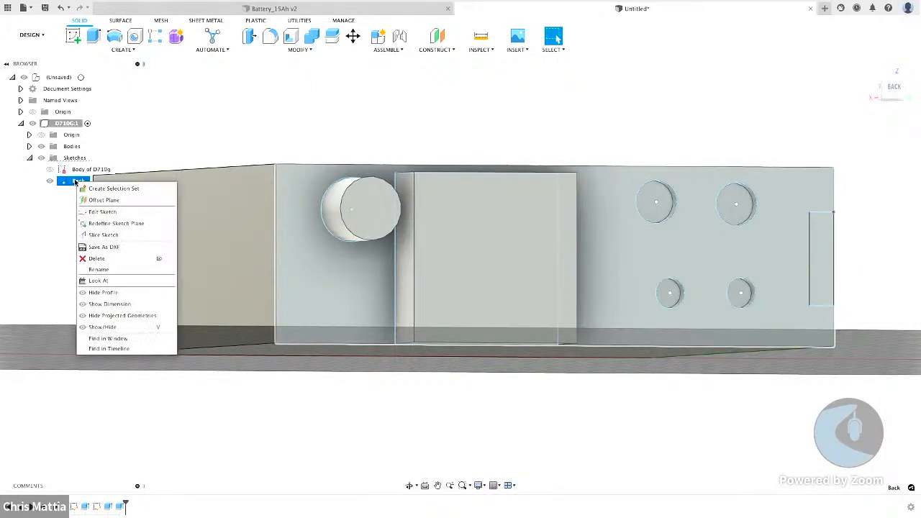
click(102, 213)
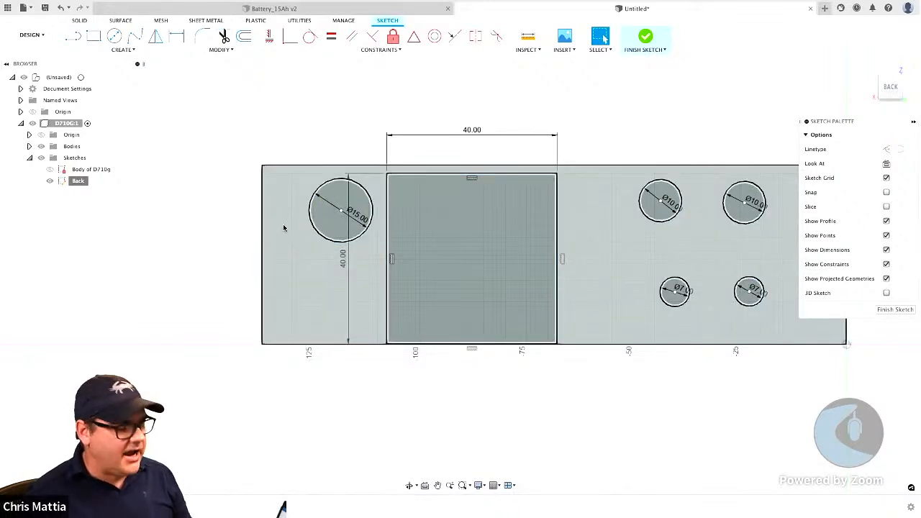
key(d)
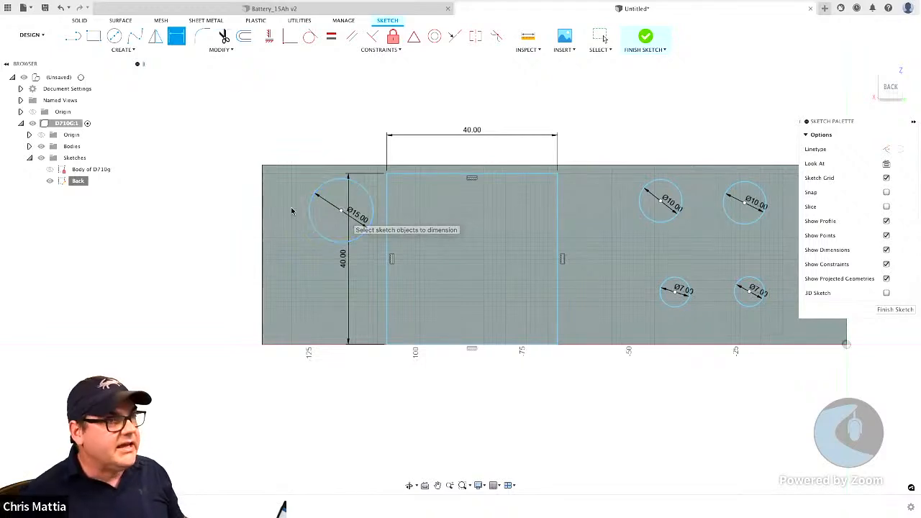
click(340, 211)
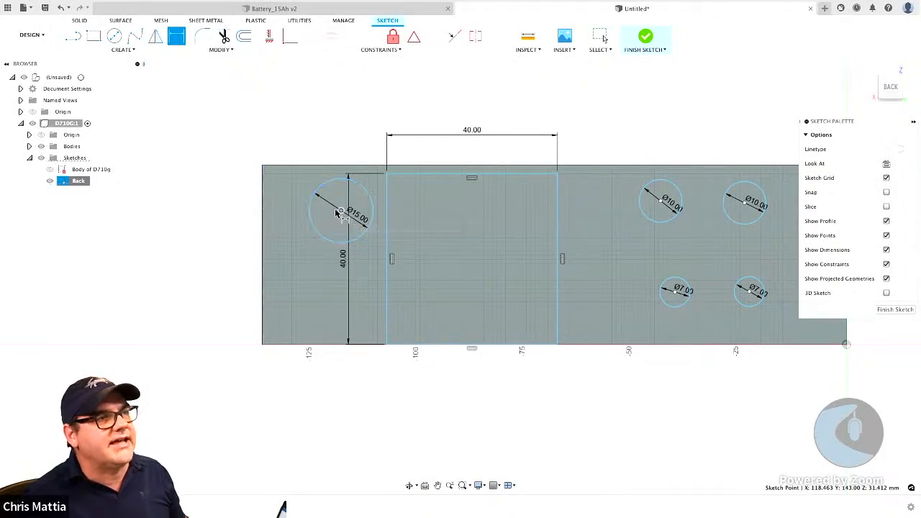
click(263, 213)
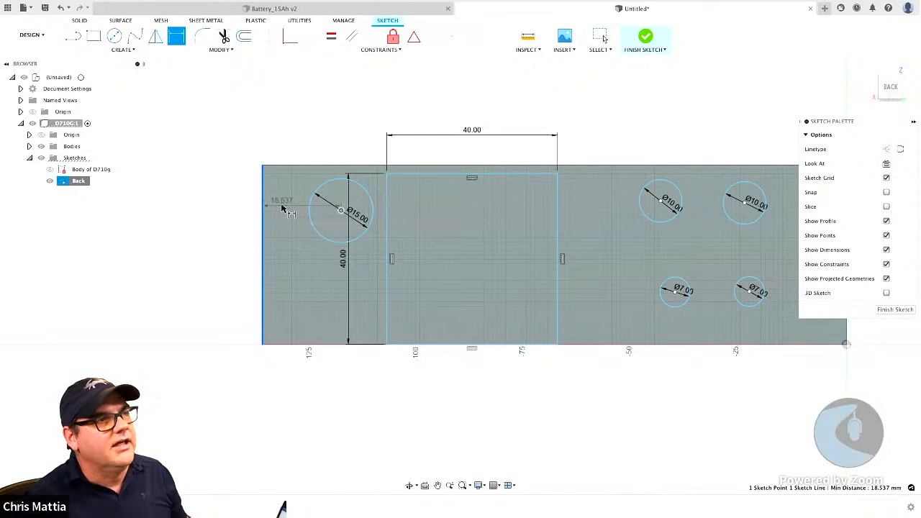
click(285, 137)
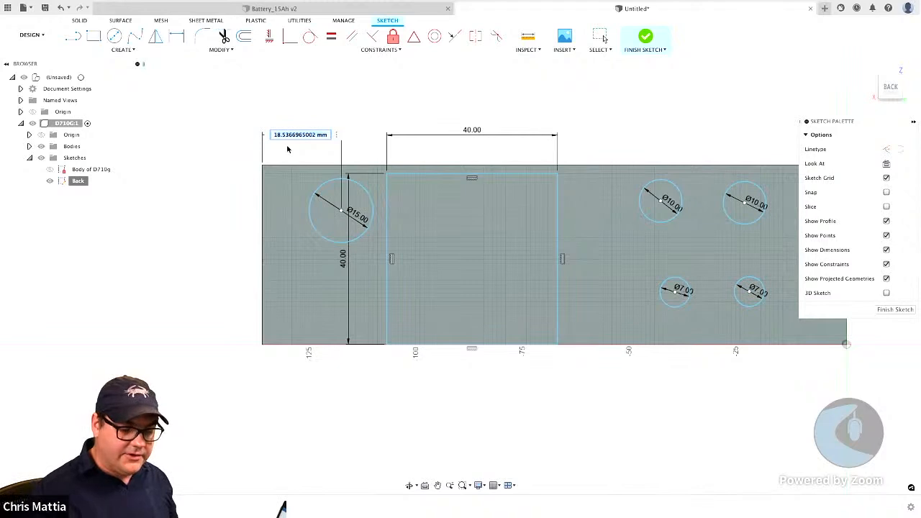
text(1)
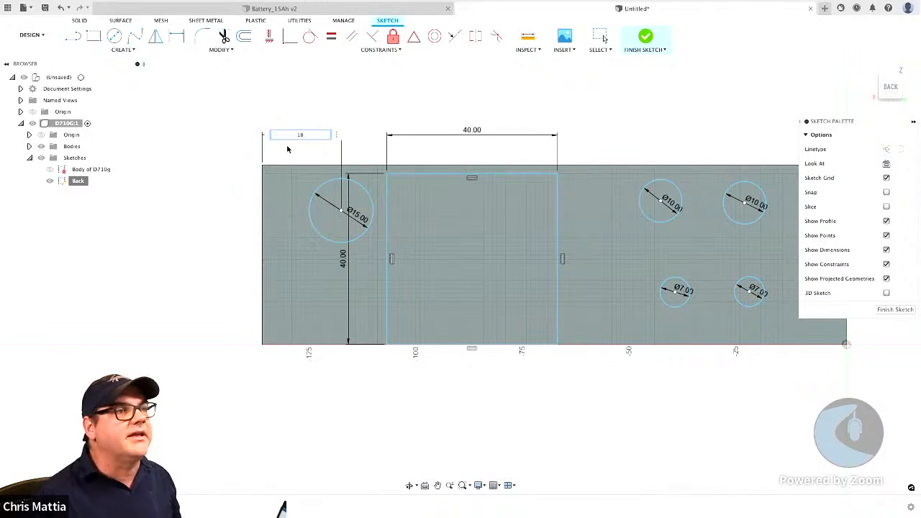
text(8)
key(Return)
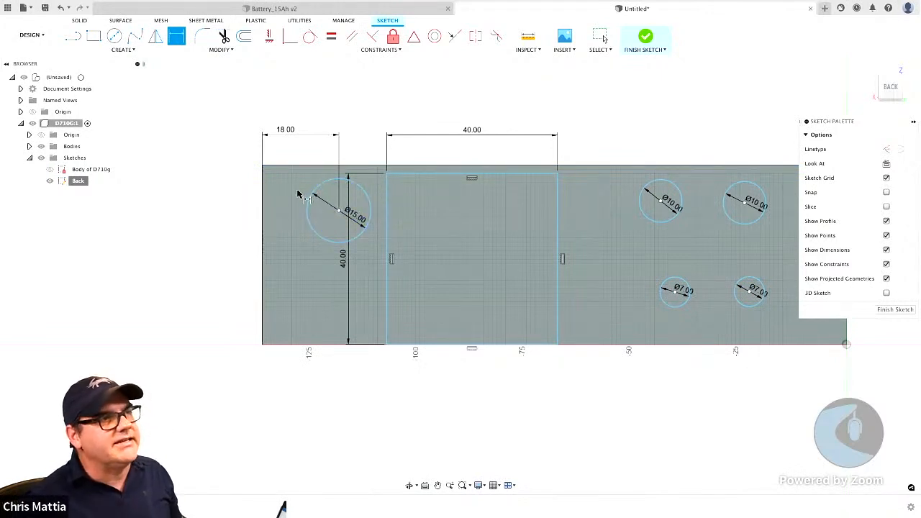
- Dimension the 15 mm circle's centre 15 mm below the back face's top edge and finish the sketch
click(338, 210)
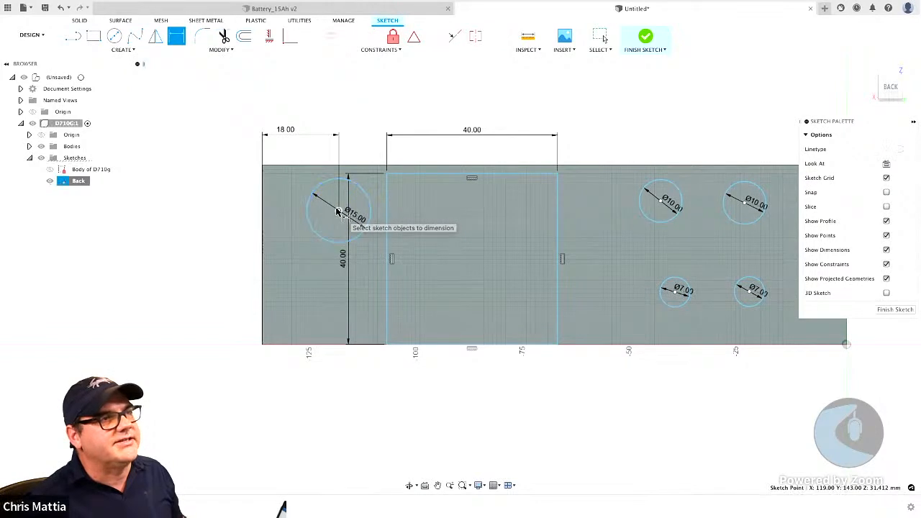
shift+click(320, 167)
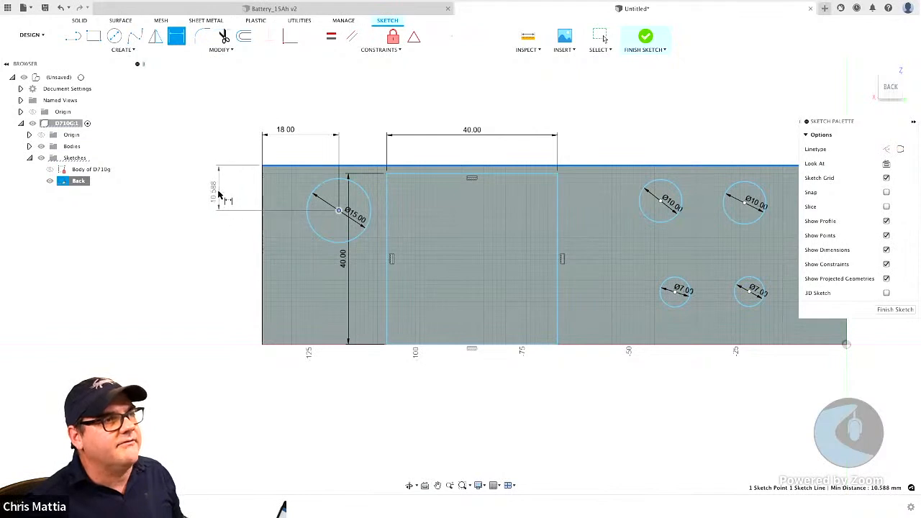
click(218, 192)
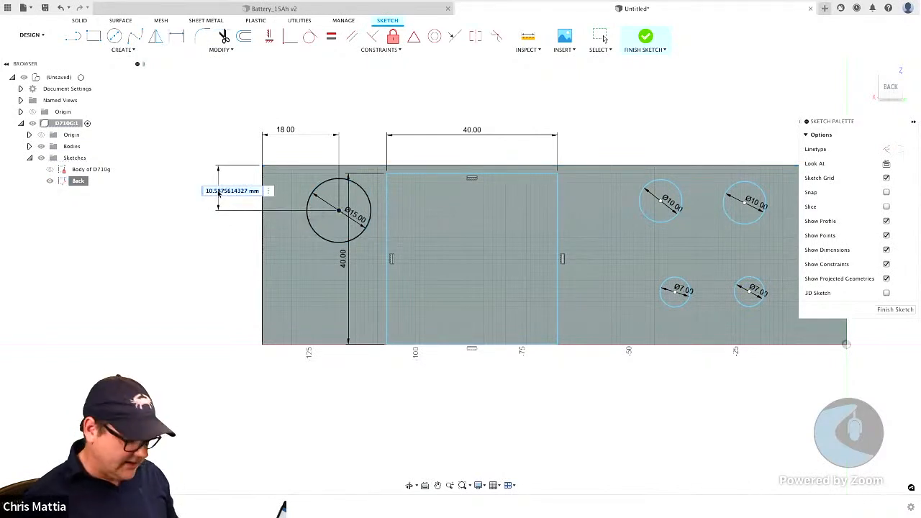
text(15)
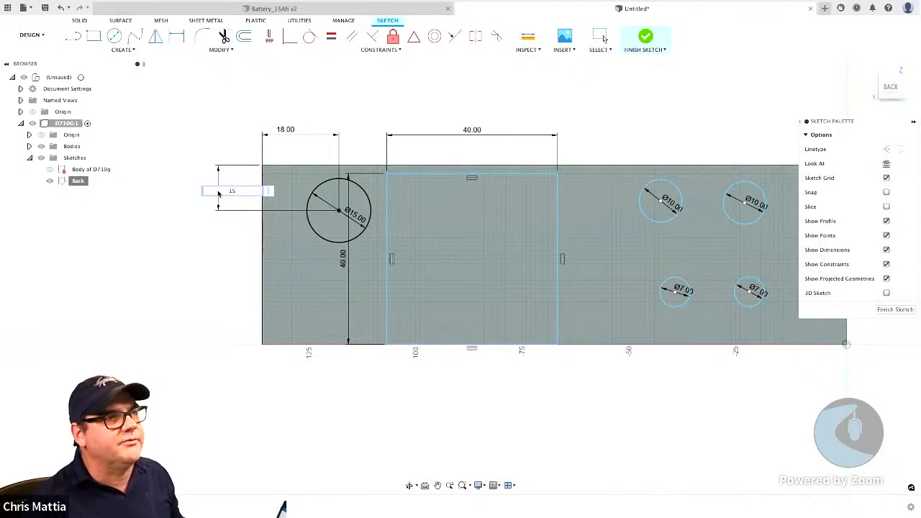
key(Return)
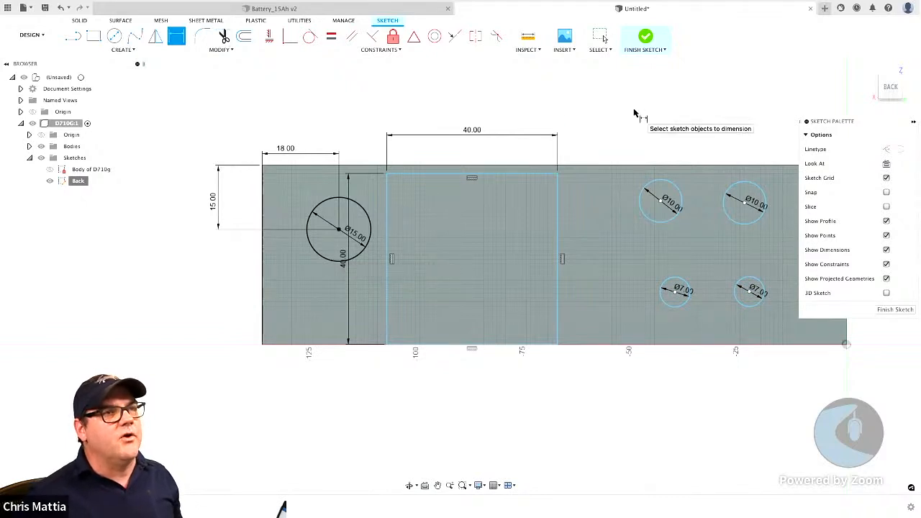
click(645, 38)
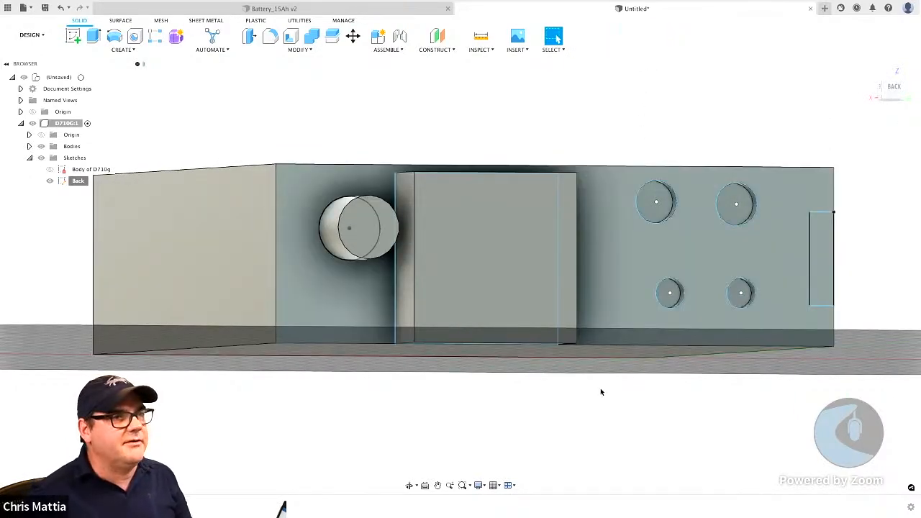
- Reopen the Back sketch and dimension the 40 mm square's top edge 1 mm below the back face's top edge
mouse_move(600, 388)
shift+middle_down()
mouse_move(595, 365)
mouse_move(612, 395)
mouse_move(633, 394)
mouse_move(603, 393)
shift+middle_up()
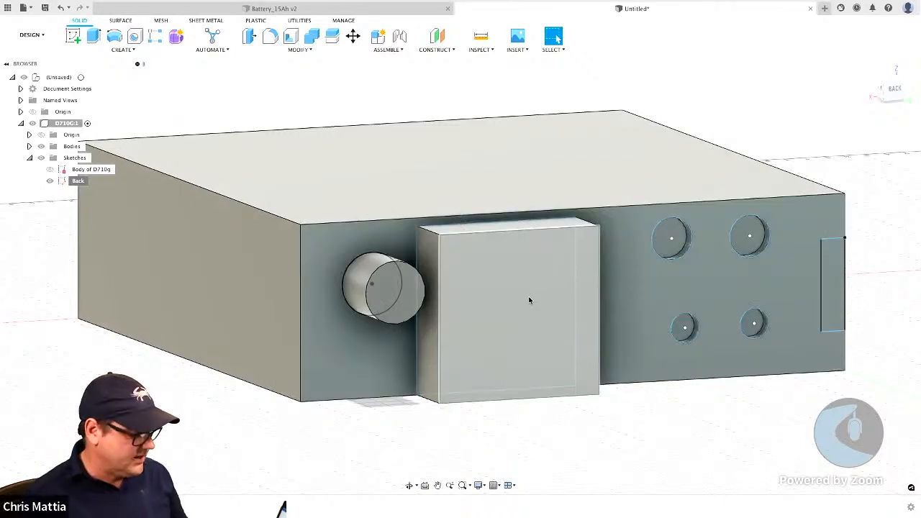
right_click(73, 187)
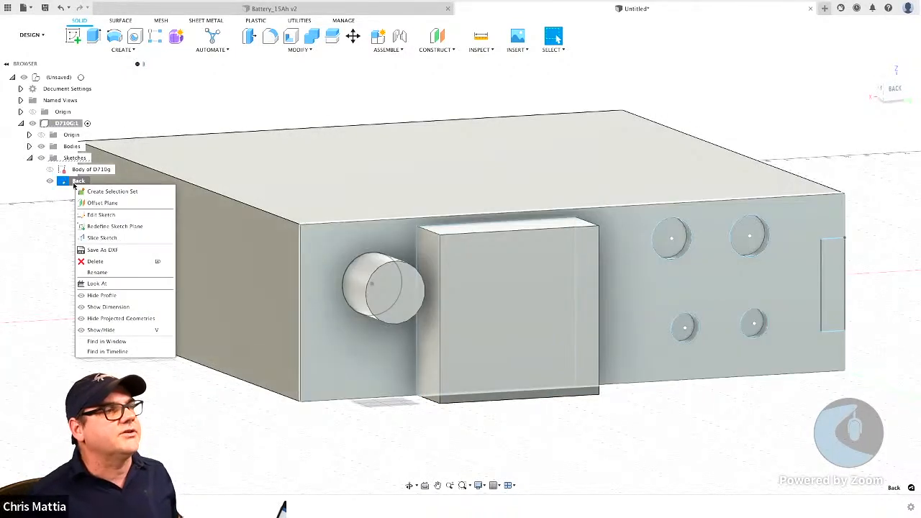
click(89, 216)
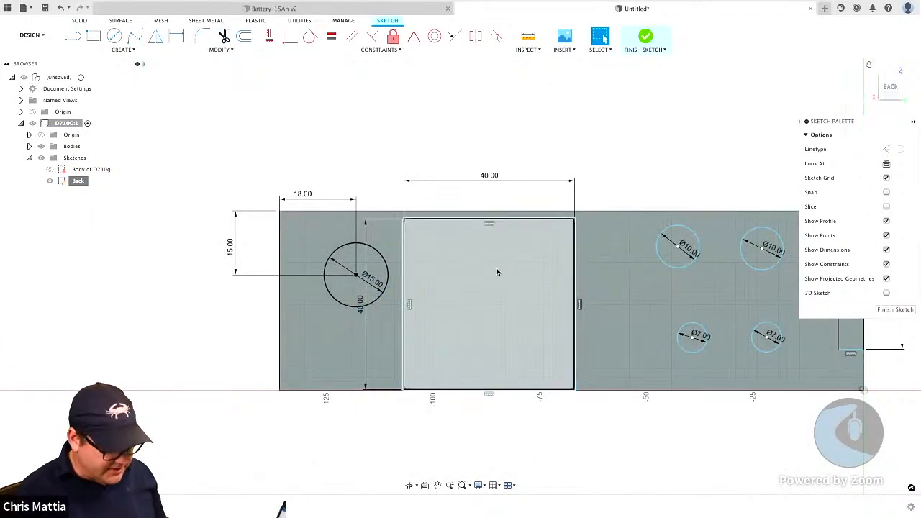
click(514, 223)
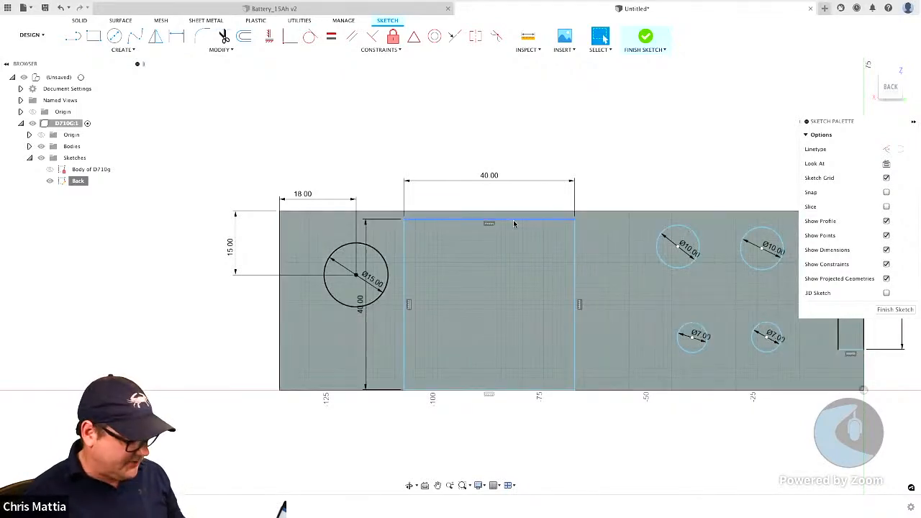
scroll(513, 223, up, 6)
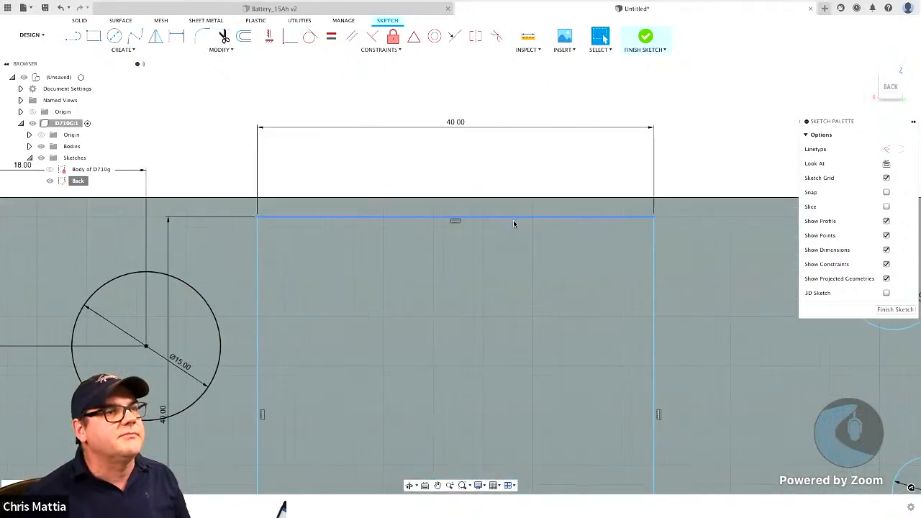
key(d)
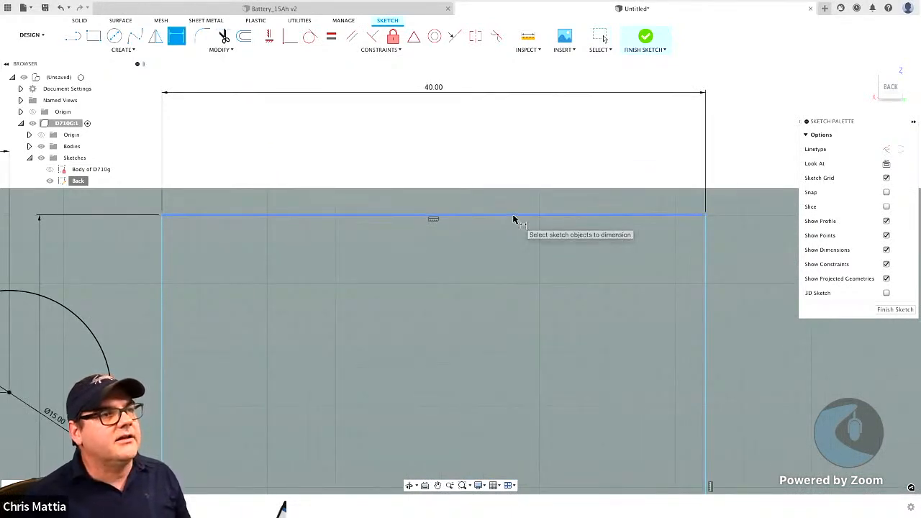
click(514, 218)
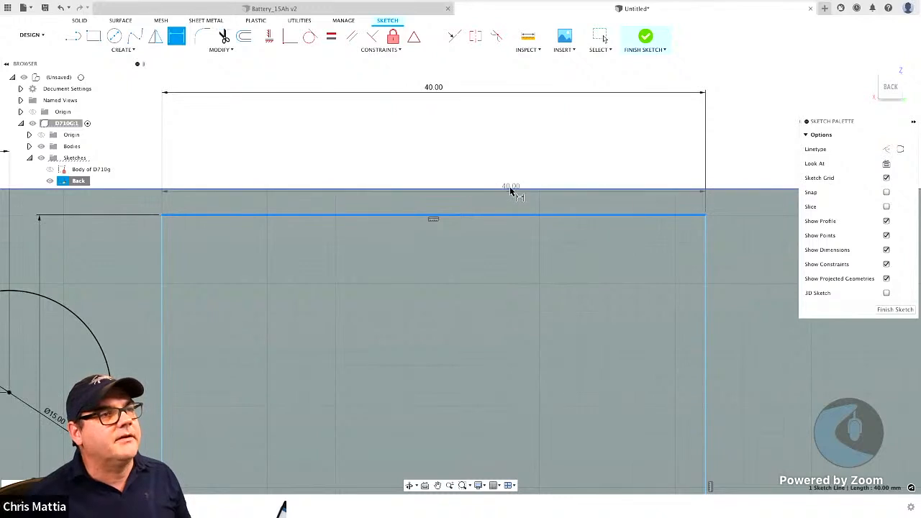
click(510, 190)
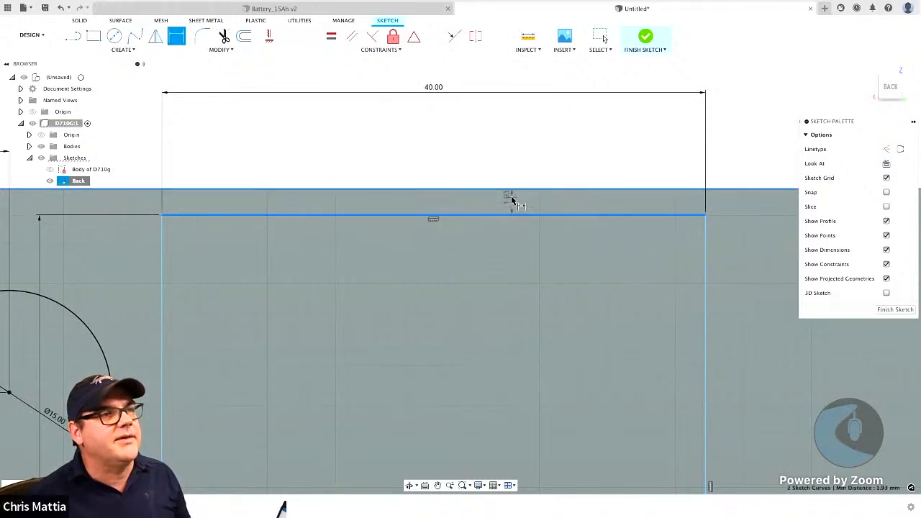
click(512, 200)
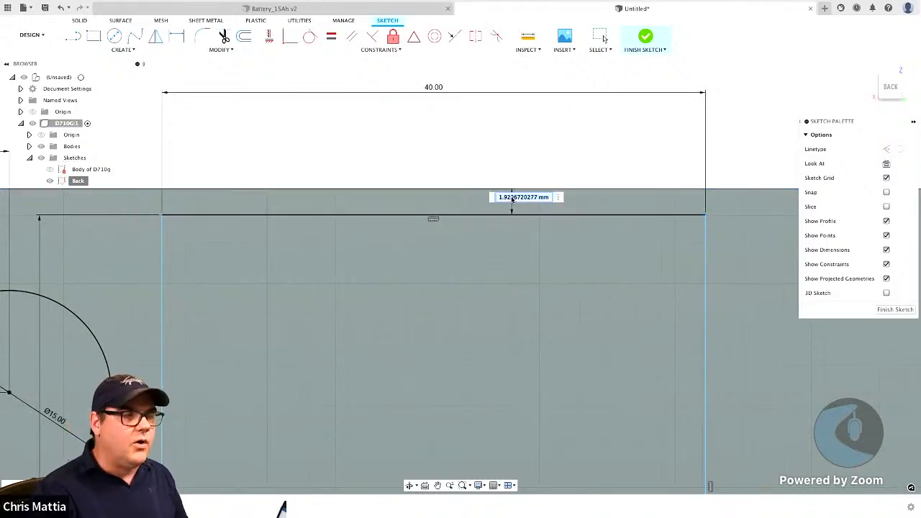
text(1)
key(Return)
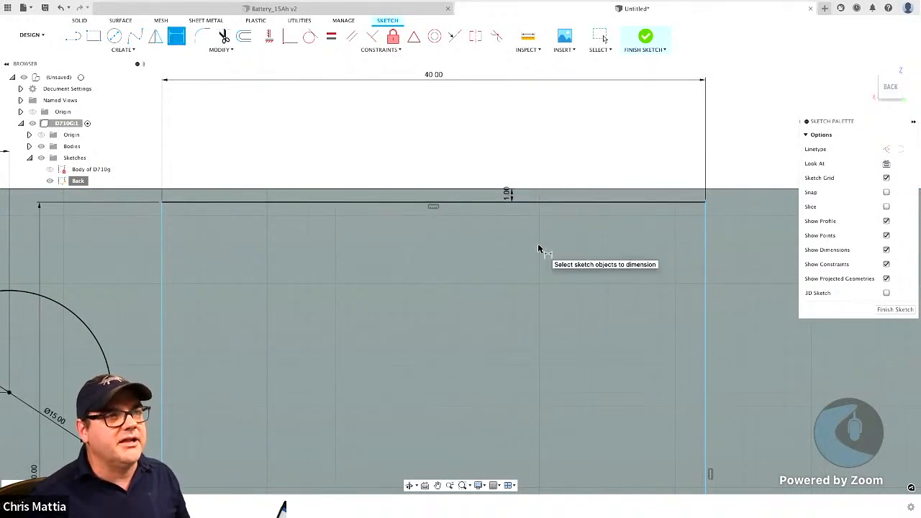
- Dimension the 40 mm square's left side 30 mm from the back face's left edge and finish the sketch
scroll(538, 254, up, 2)
scroll(539, 254, down, 3)
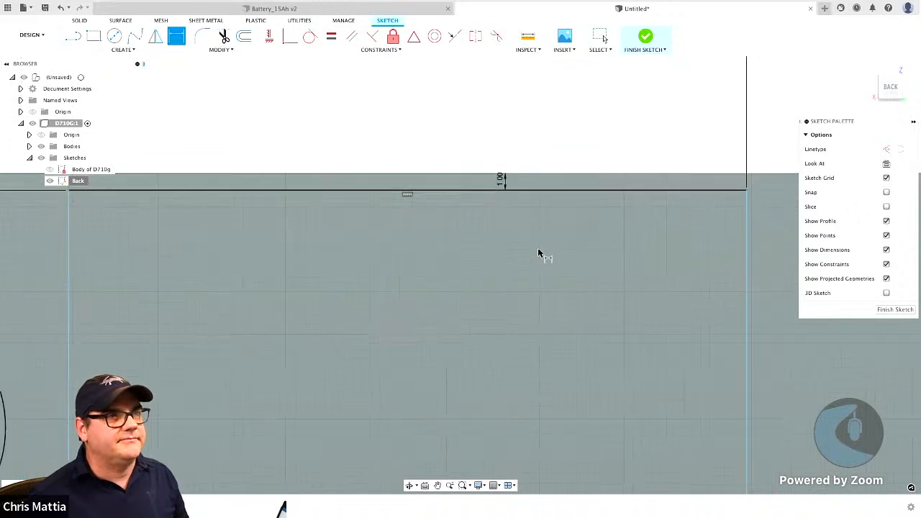
scroll(536, 255, down, 2)
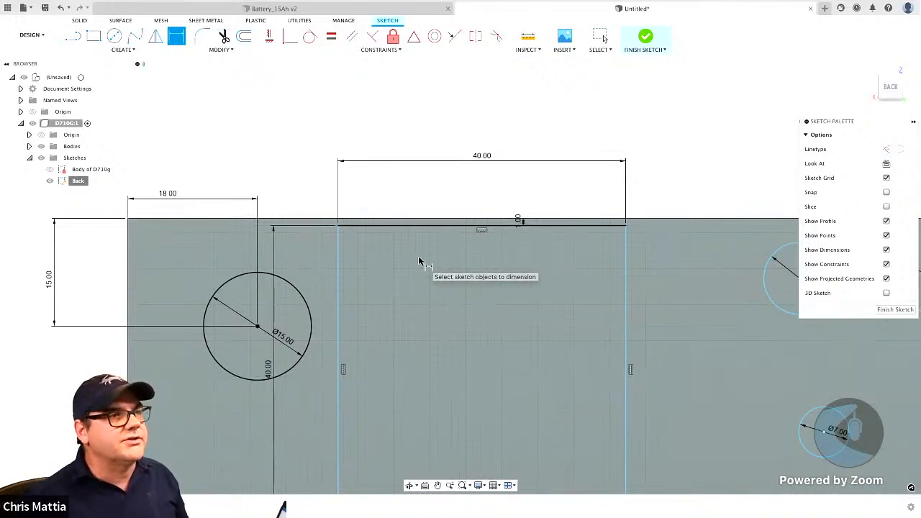
click(338, 271)
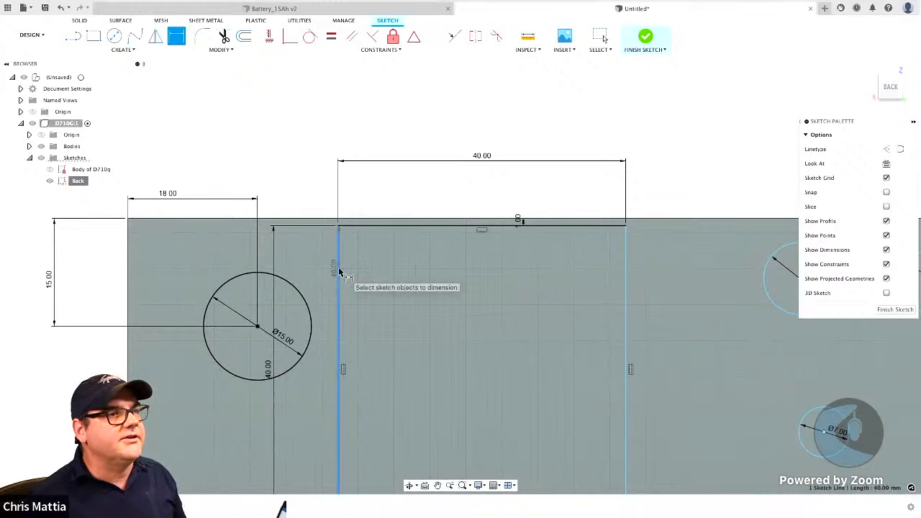
click(126, 267)
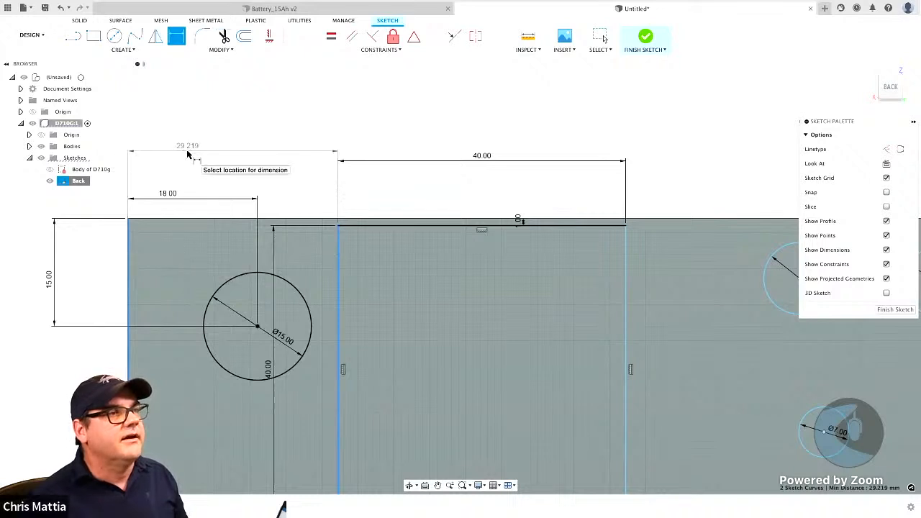
click(188, 153)
text(3)
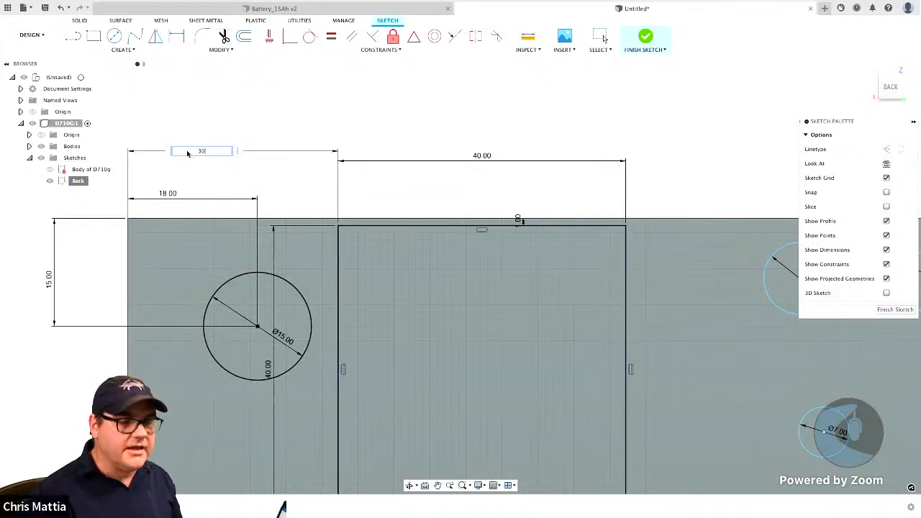
text(0)
key(Return)
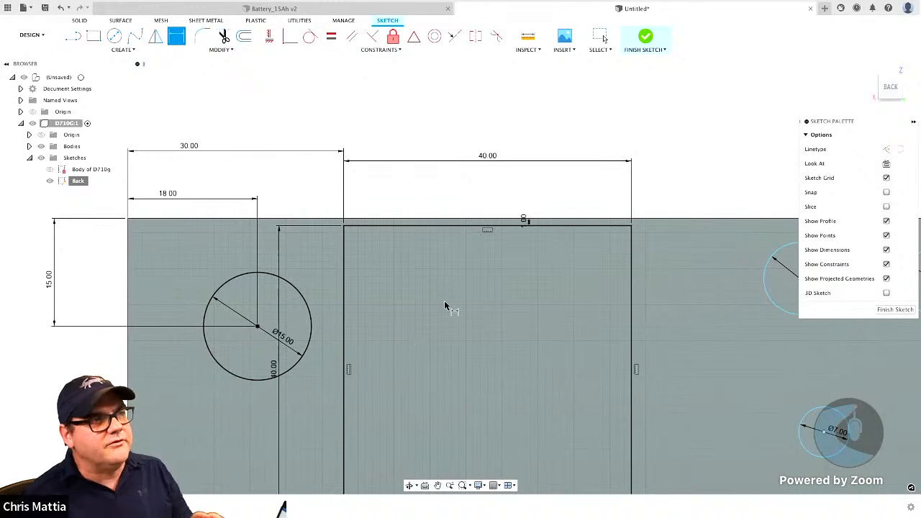
click(645, 36)
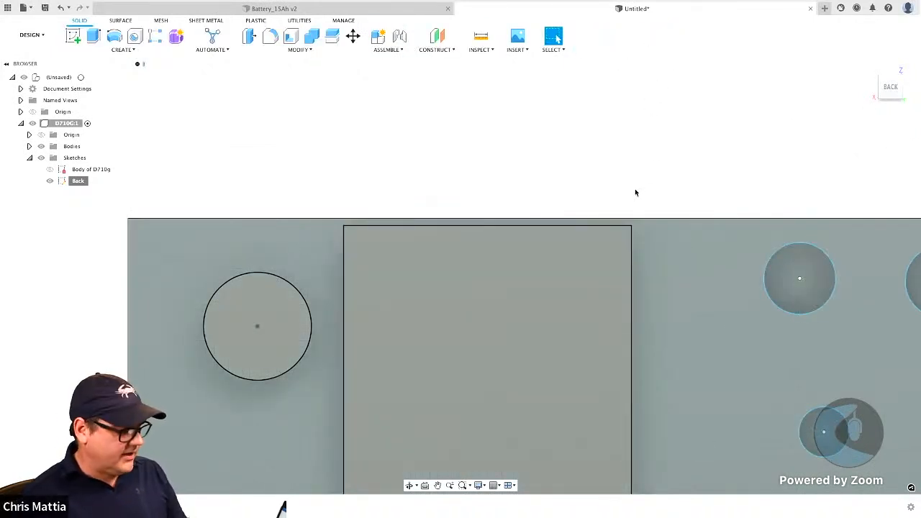
- Edit the Back sketch and dimension the right-hand 10 mm circle's centre 20 mm from the back face's right edge
shift+middle_drag(633, 194, 640, 173)
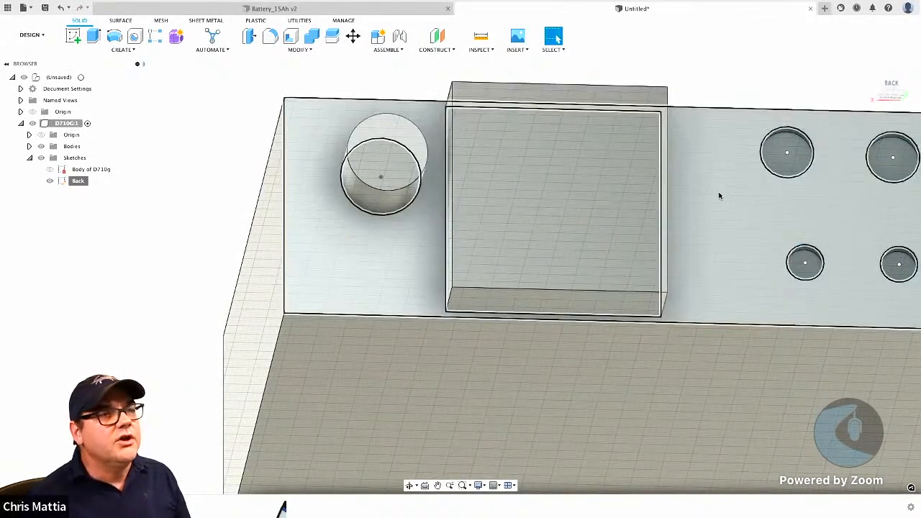
shift+middle_drag(719, 196, 676, 217)
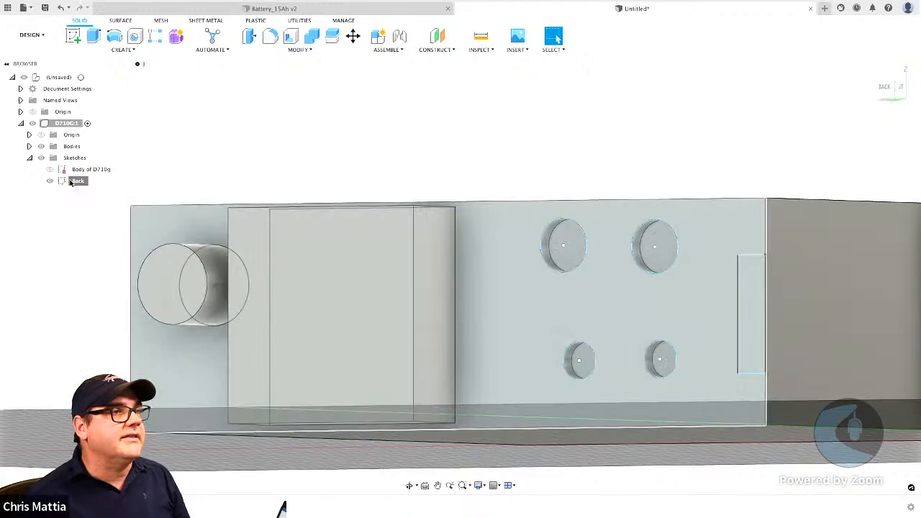
right_click(70, 181)
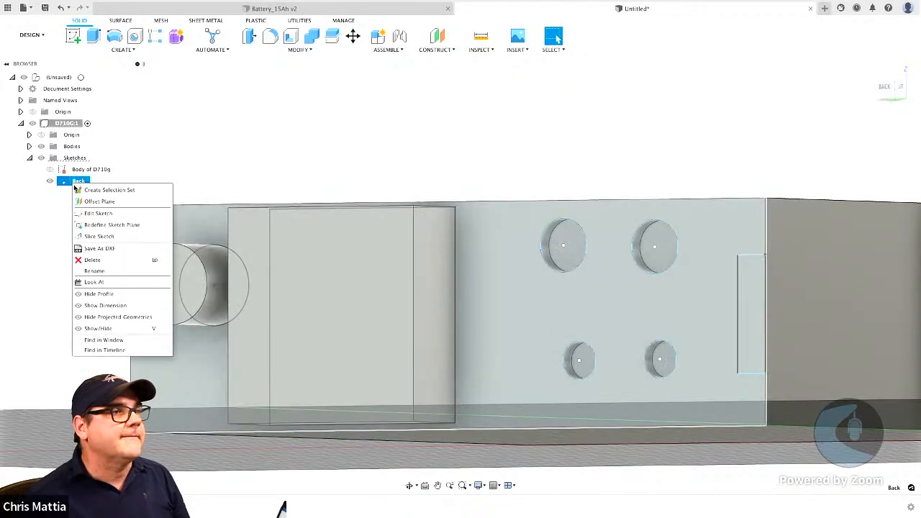
click(92, 214)
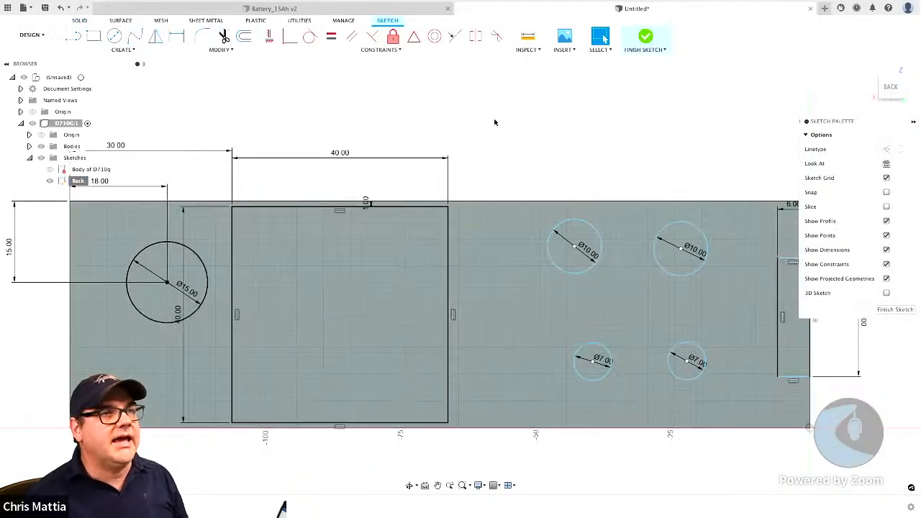
middle_drag(520, 113, 355, 107)
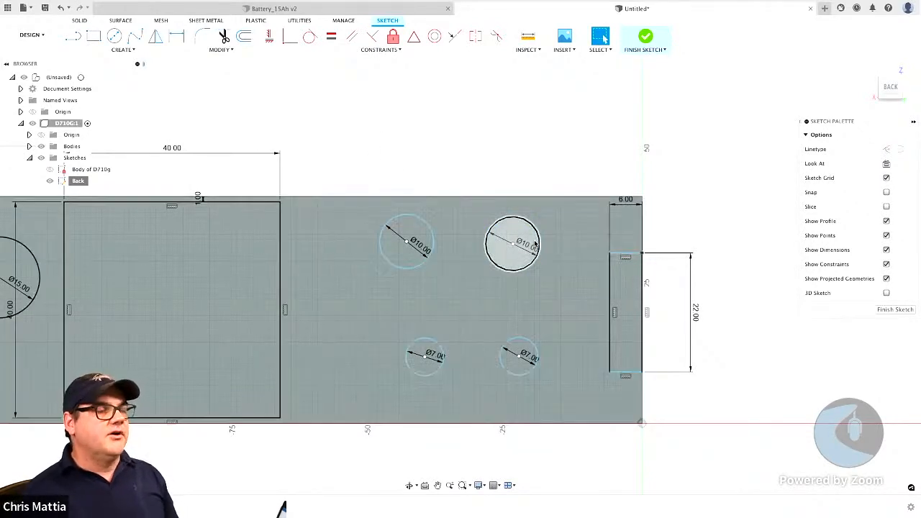
key(d)
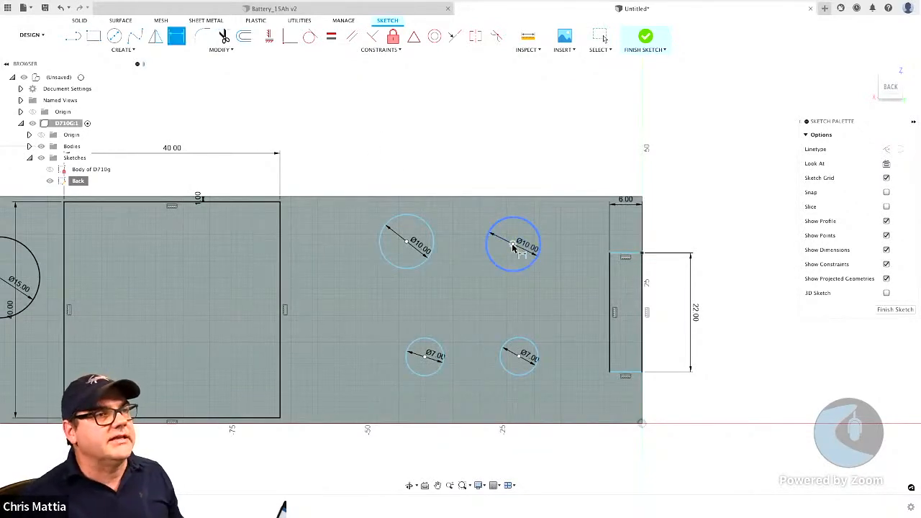
click(512, 245)
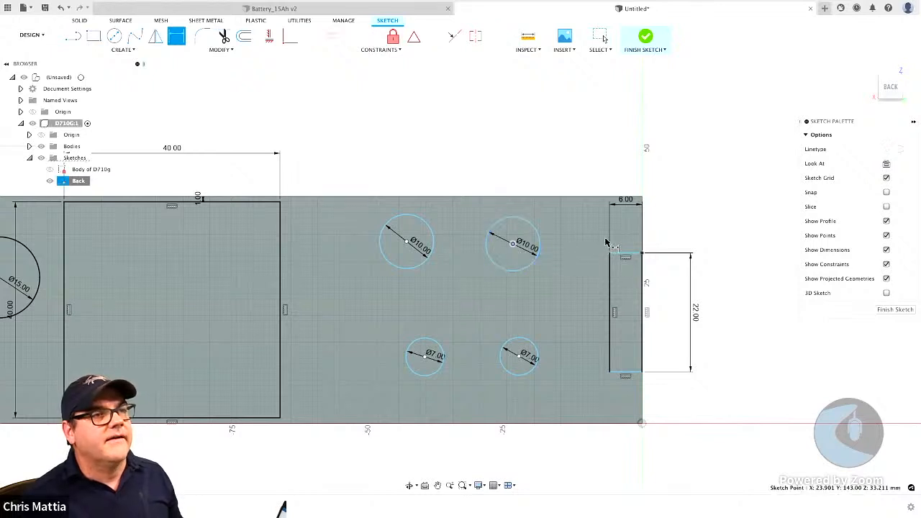
click(643, 248)
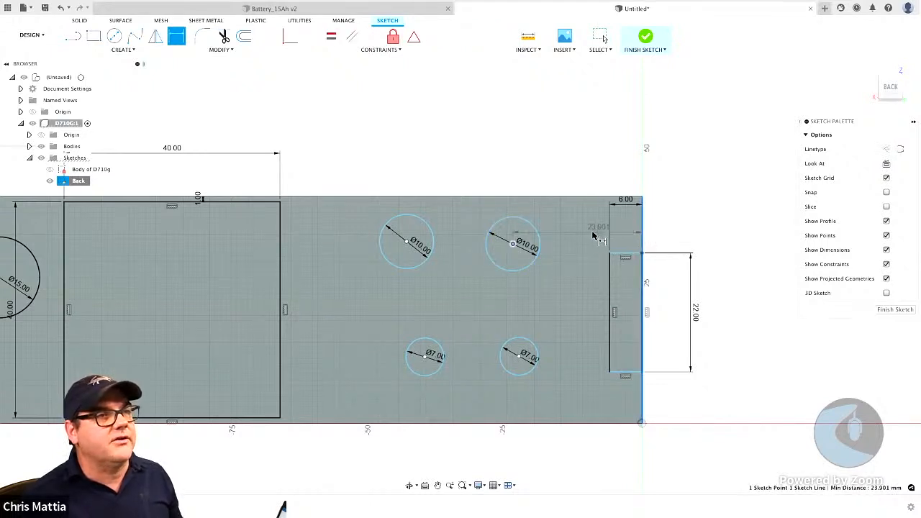
click(596, 156)
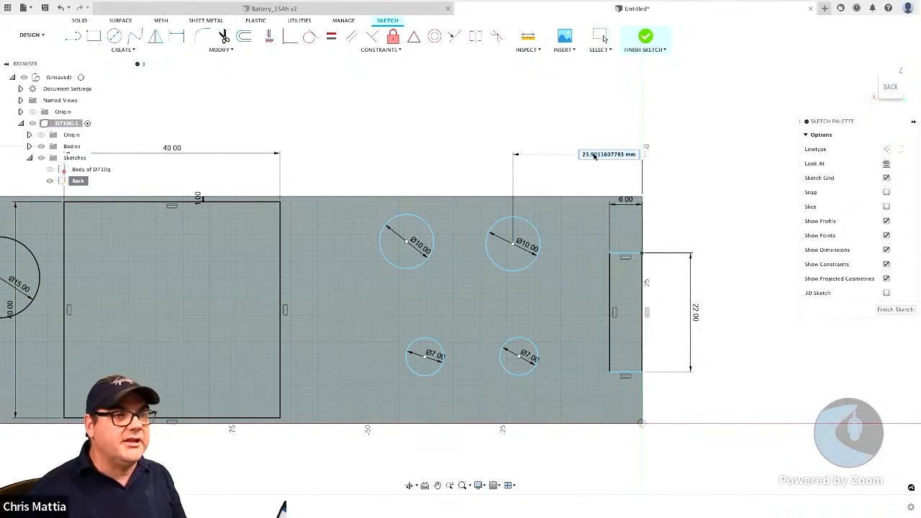
text(20)
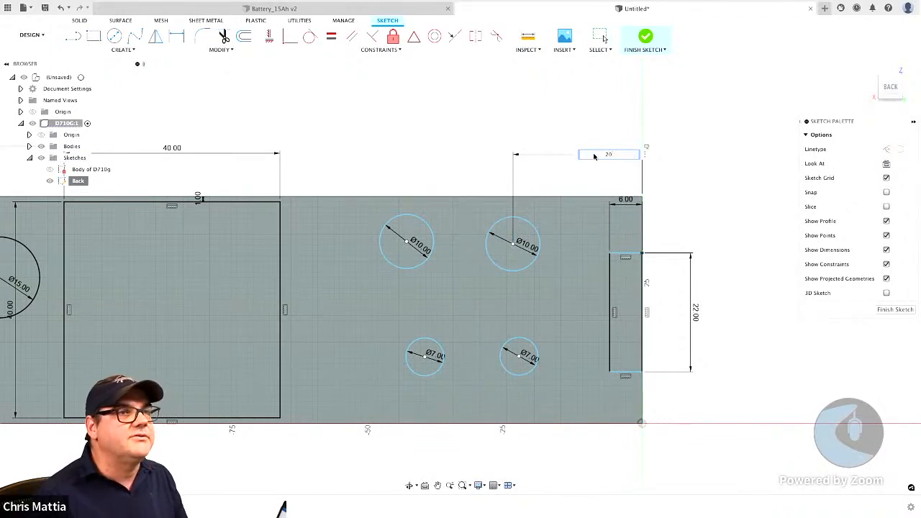
key(Return)
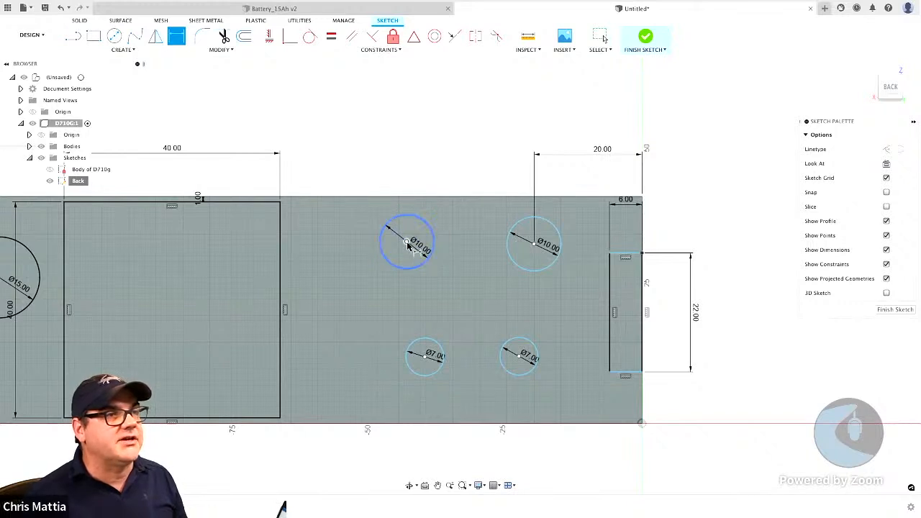
- Dimension the left-hand 10 mm circle's centre 35 mm from the back face's right edge
click(642, 240)
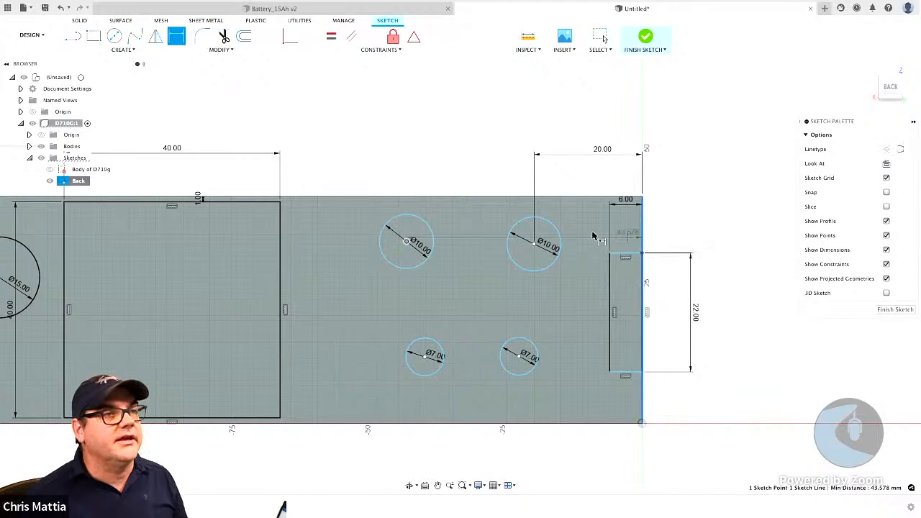
click(407, 241)
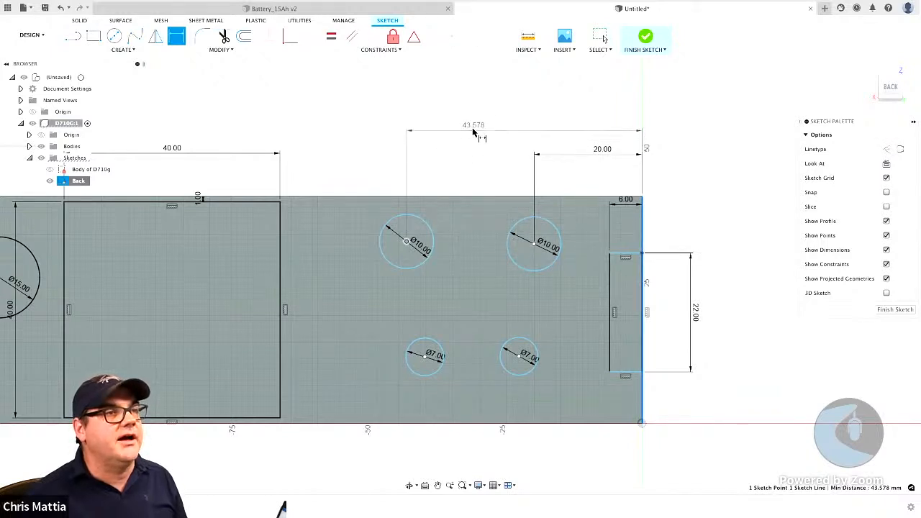
click(474, 124)
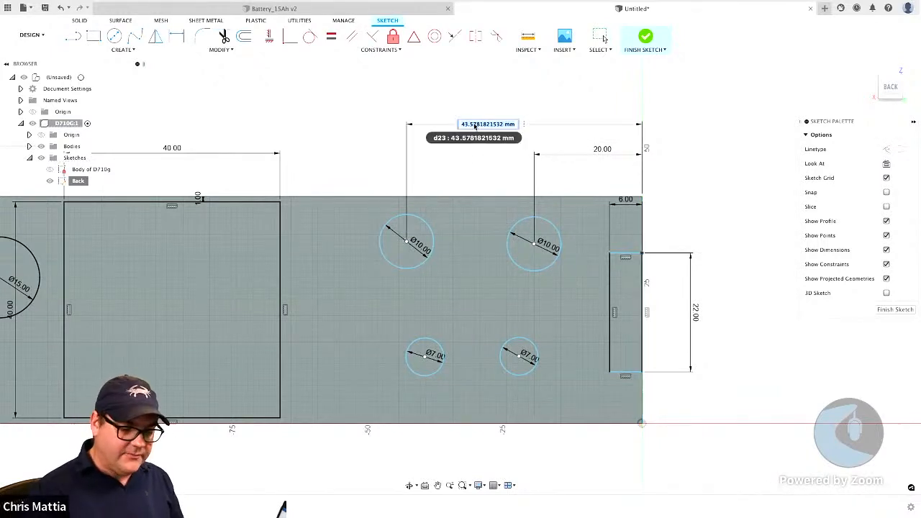
key(Return)
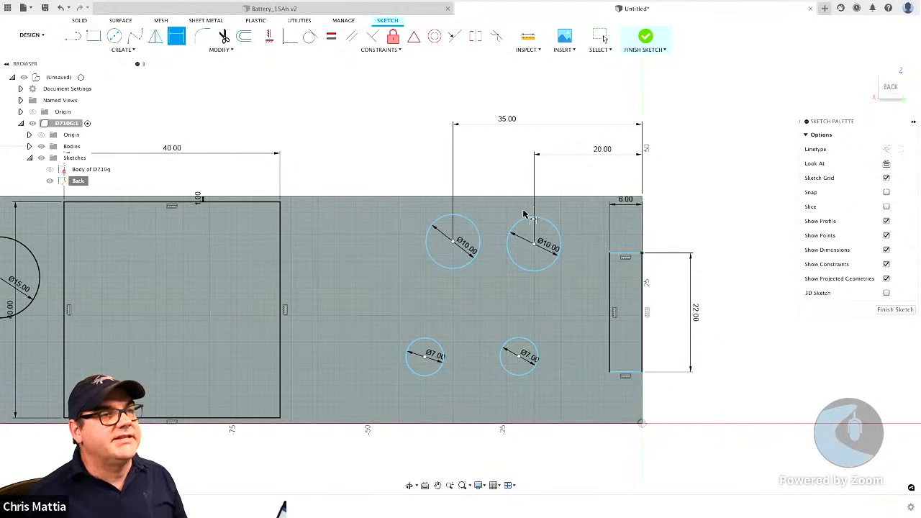
- Dimension the left-hand 10 mm circle's centre 10 mm below the back face's top edge
click(453, 242)
click(444, 197)
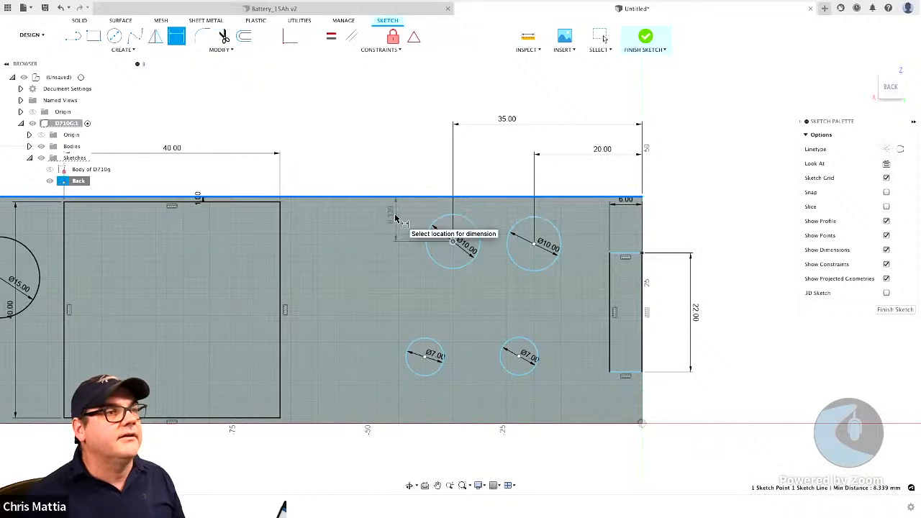
click(398, 161)
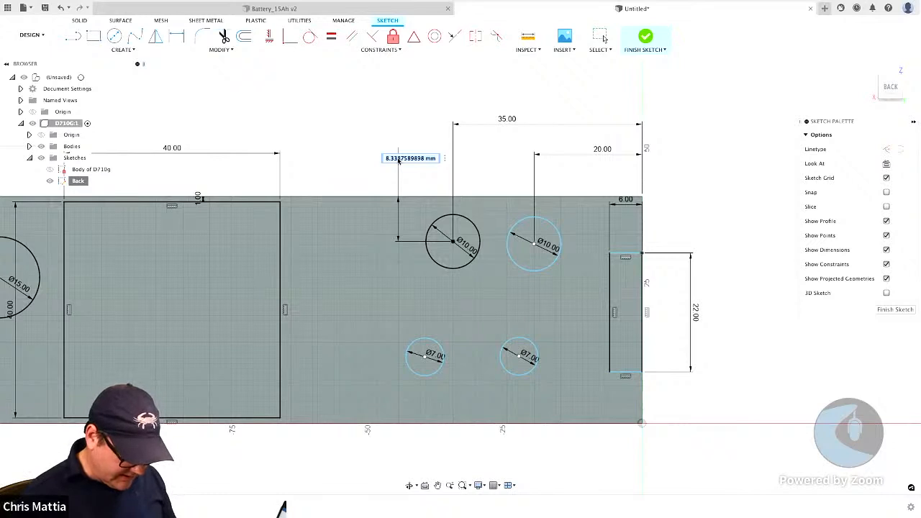
text(10)
key(Return)
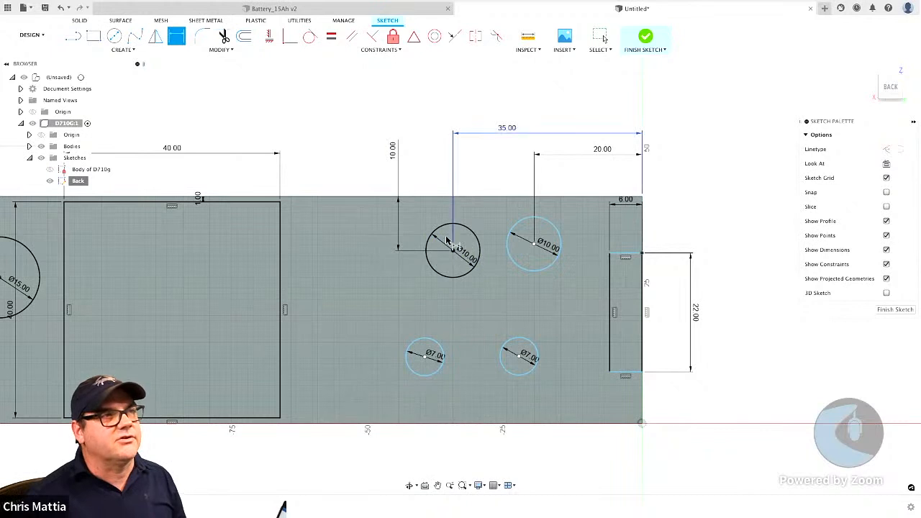
- Dimension the right-hand 10 mm circle's centre 10 mm below the back face's top edge
click(533, 244)
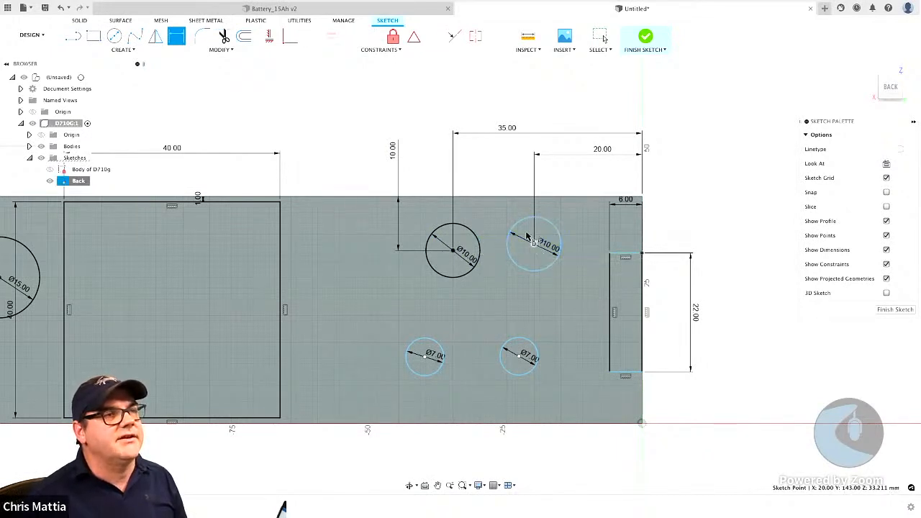
shift+click(509, 203)
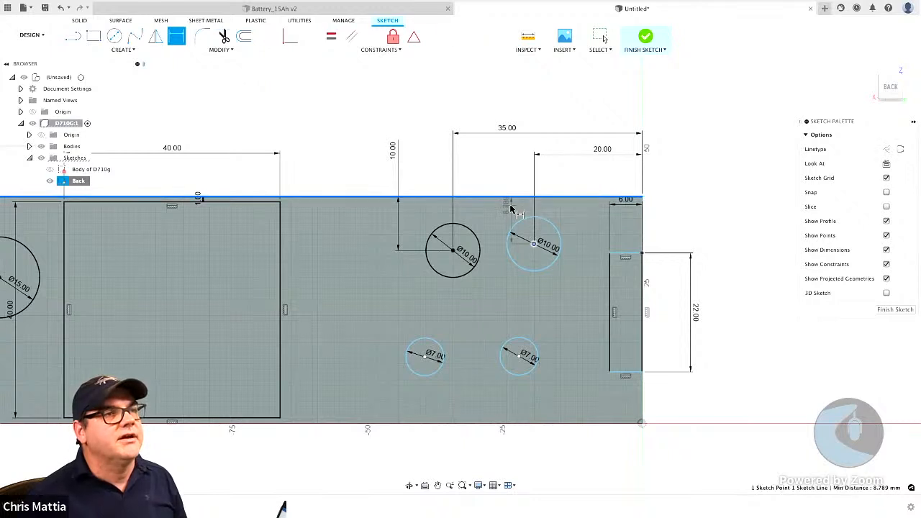
key(d)
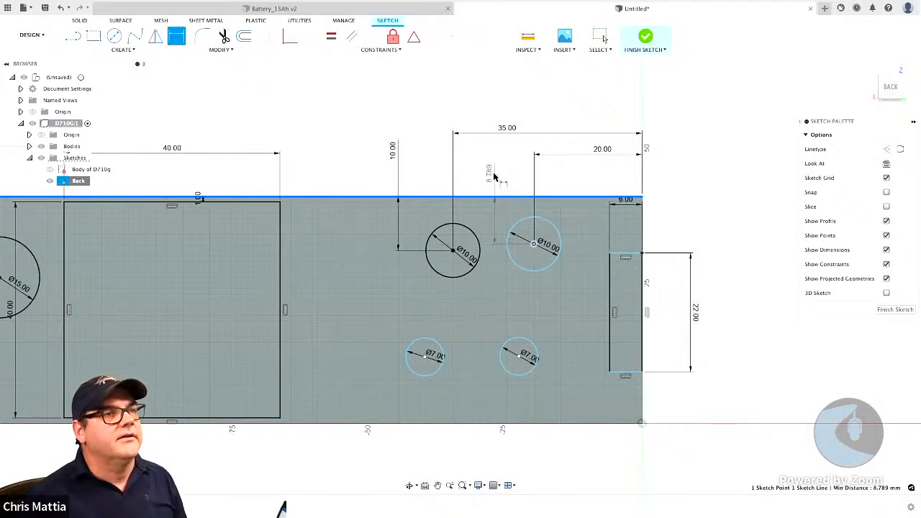
click(493, 173)
text(10)
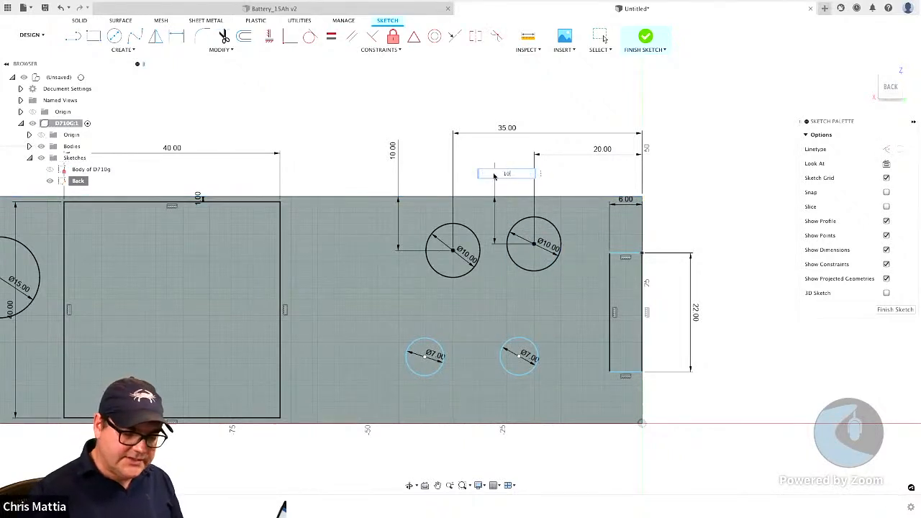
key(Return)
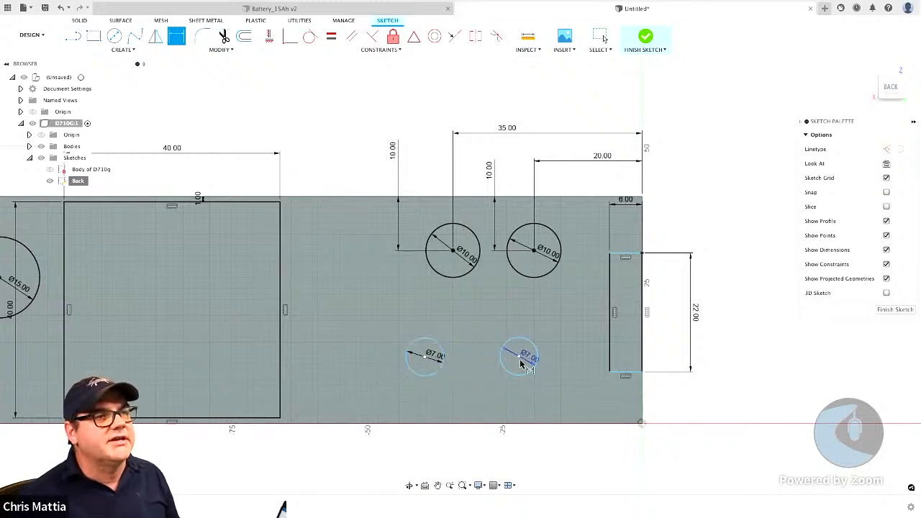
- Dimension the horizontal spacing between the centres of the two 7 mm circles as 15 mm
click(424, 357)
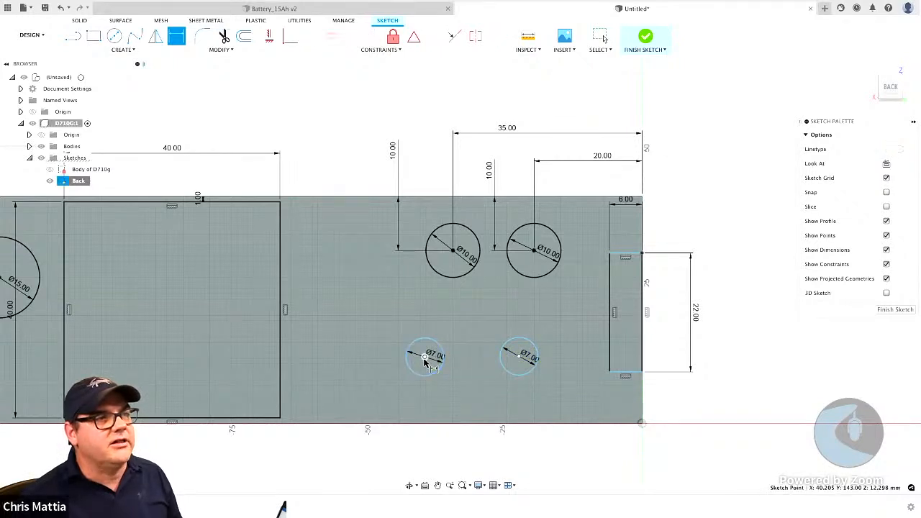
click(519, 356)
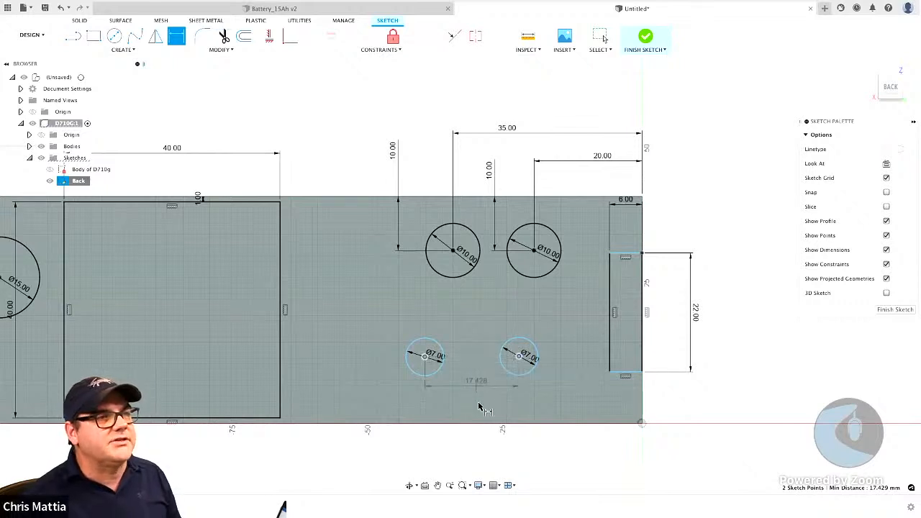
click(477, 450)
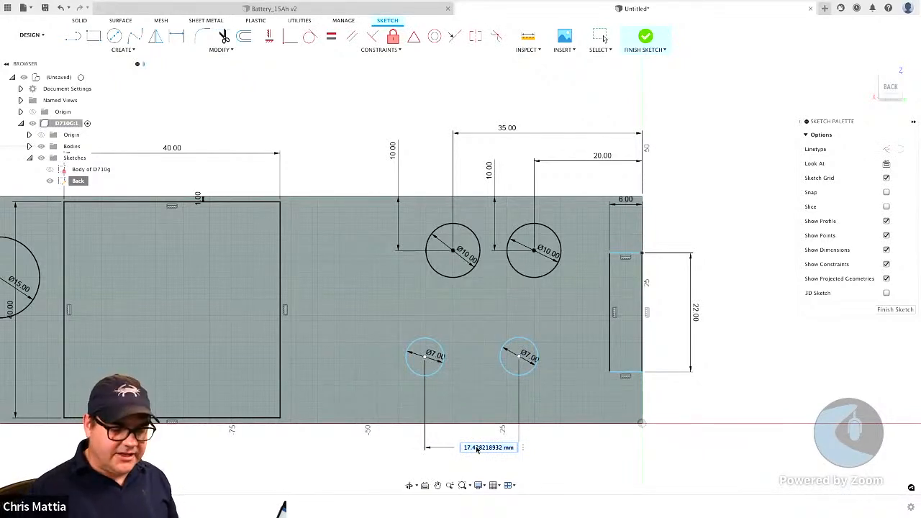
text(1)
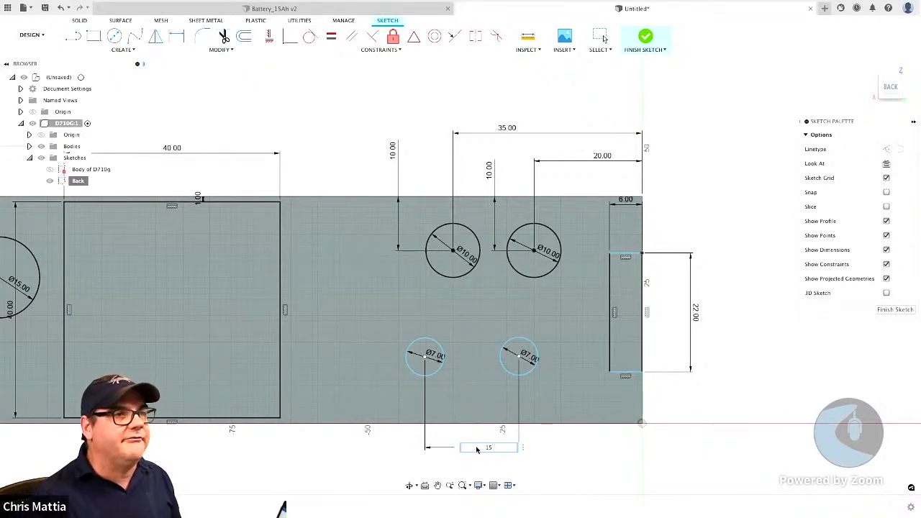
text(5)
key(Return)
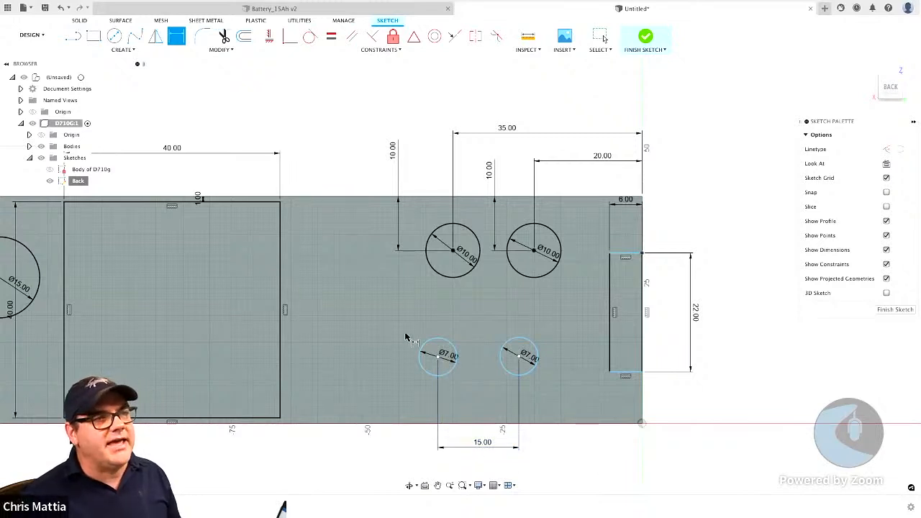
- Dimension the right-hand 7 mm circle's centre 20 mm from the back face's right edge
click(519, 355)
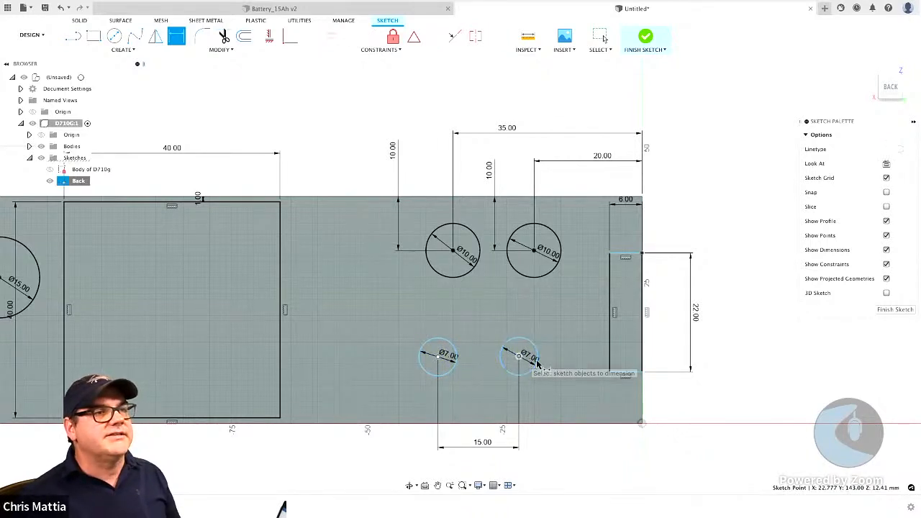
click(641, 358)
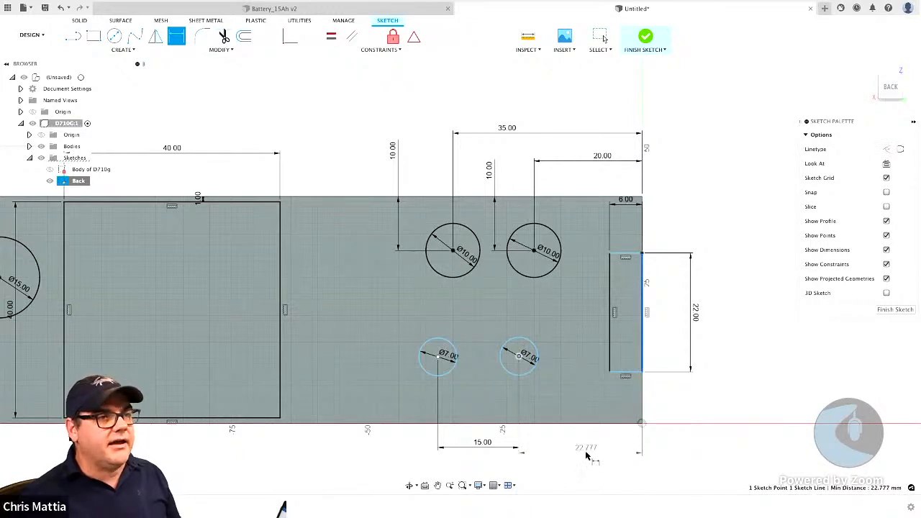
click(587, 454)
text(20)
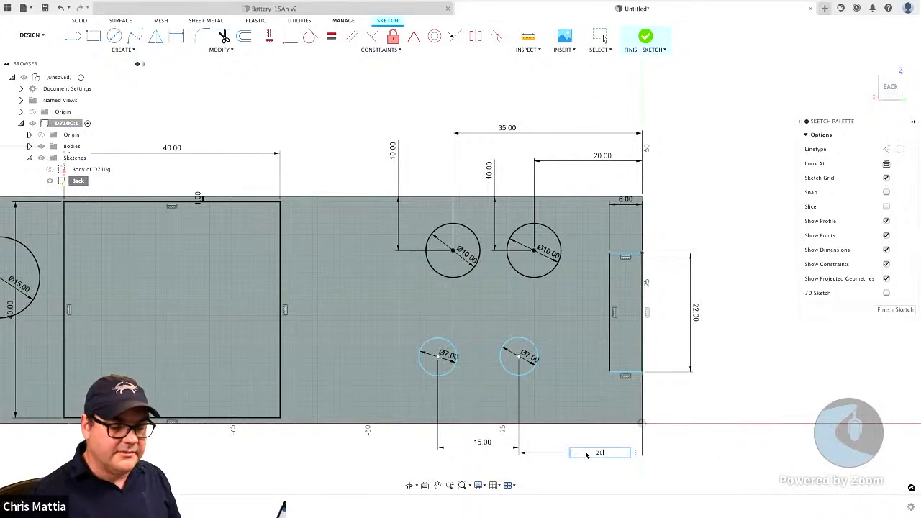
key(Return)
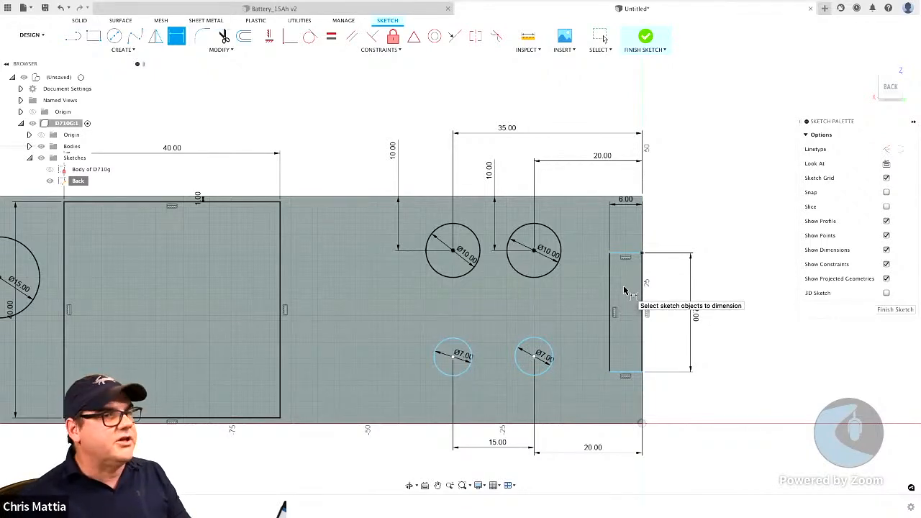
- Extrude the 6 × 22 mm rectangle at the back face's right edge outward by 15 mm as a new body
key(q)
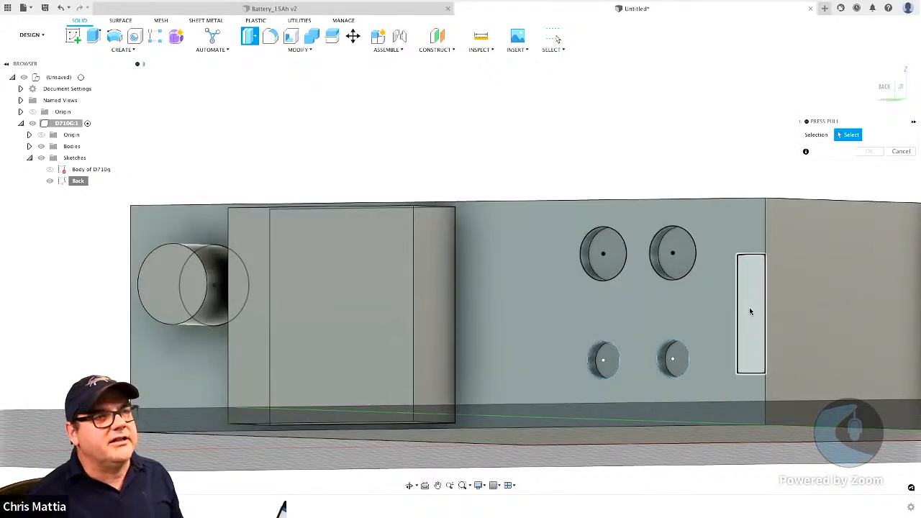
click(749, 306)
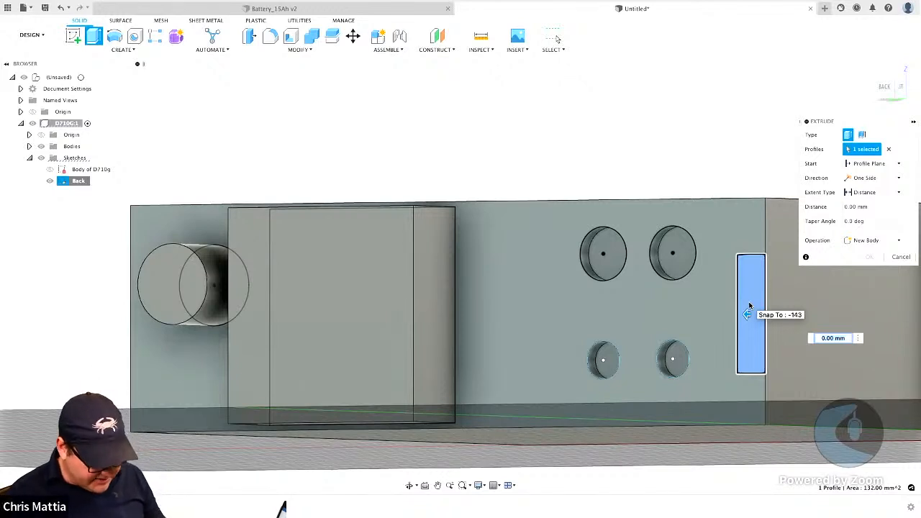
text(15)
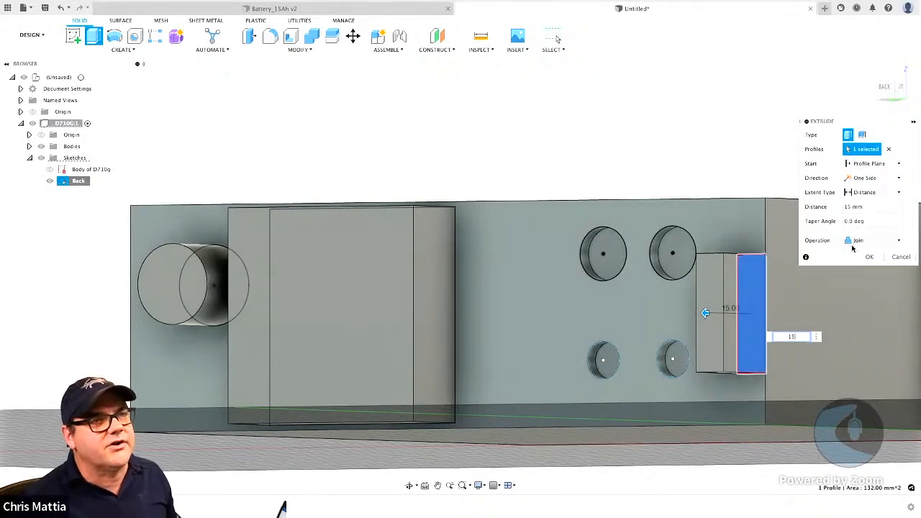
click(899, 242)
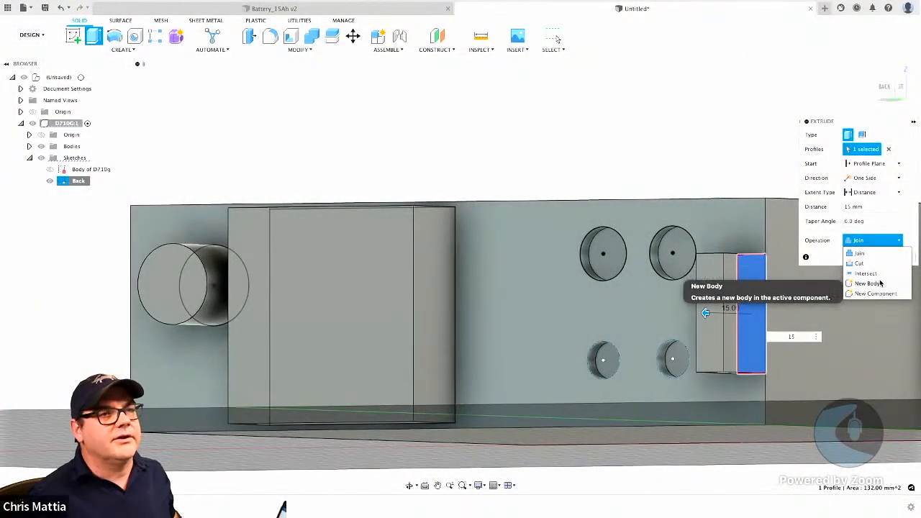
click(867, 283)
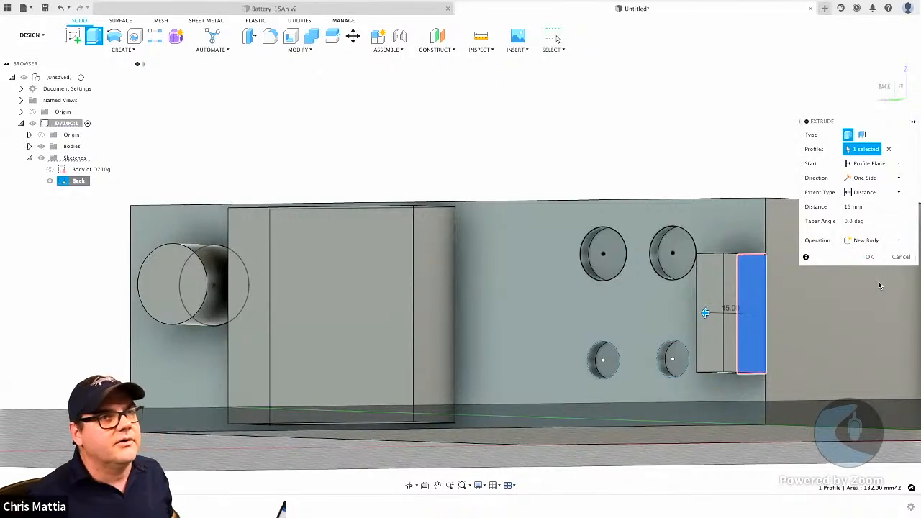
- Extrude the narrow rectangle at the edge of the back face 15 mm as a new body and roll the timeline to its end
key(Return)
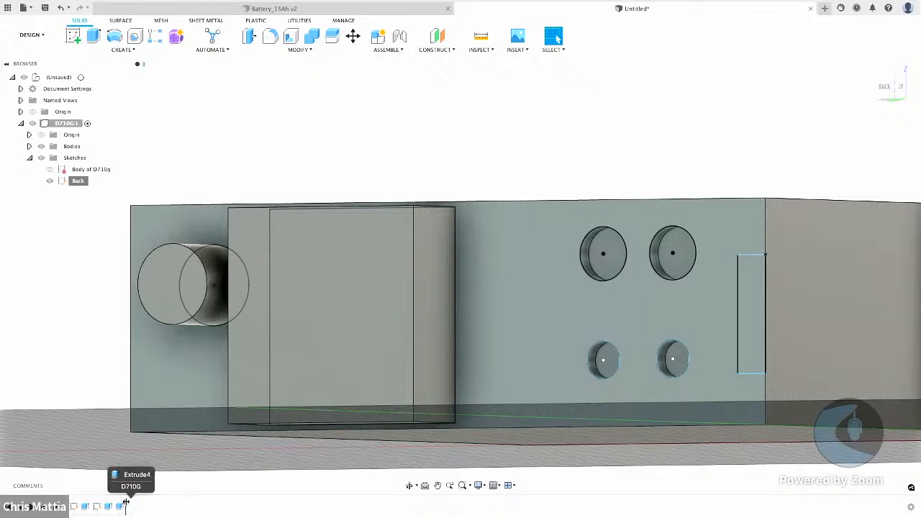
drag(159, 501, 160, 504)
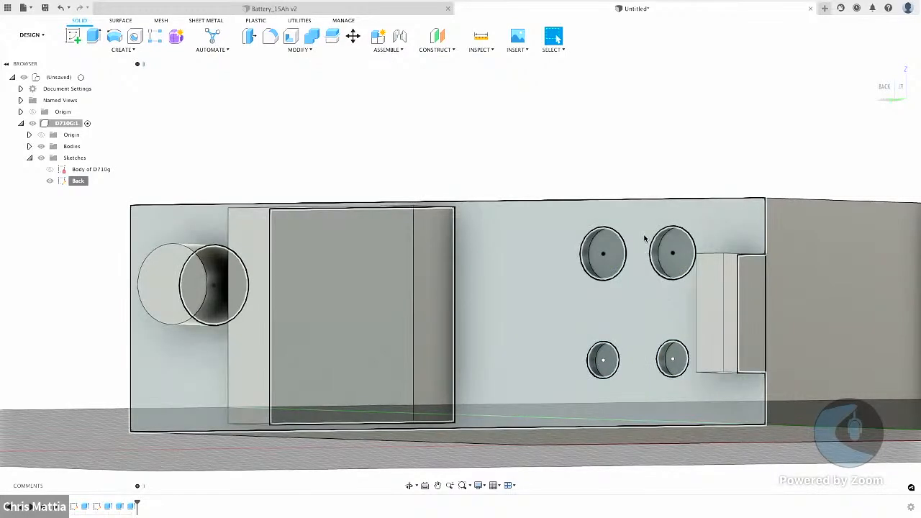
- Start a sketch on the outer side face of the small block projecting from the back of the radio body
shift+middle_drag(639, 183, 129, 161)
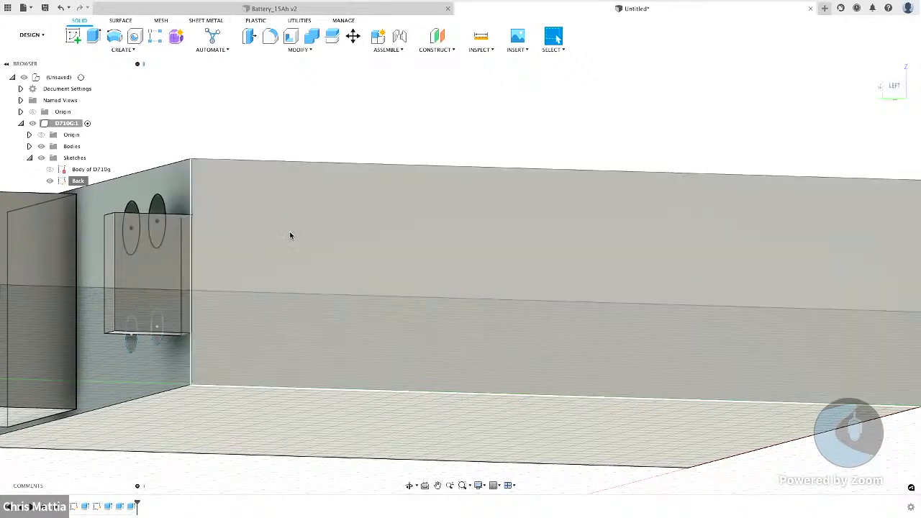
click(295, 235)
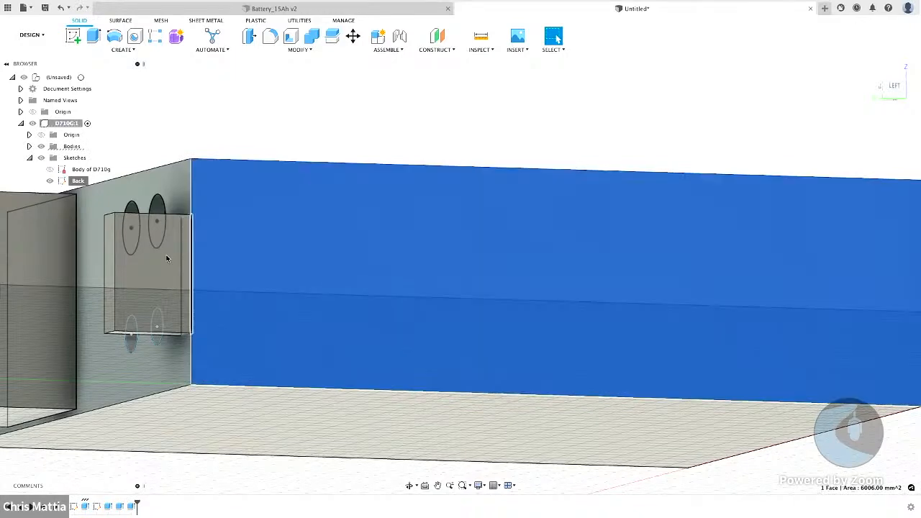
shift+click(163, 259)
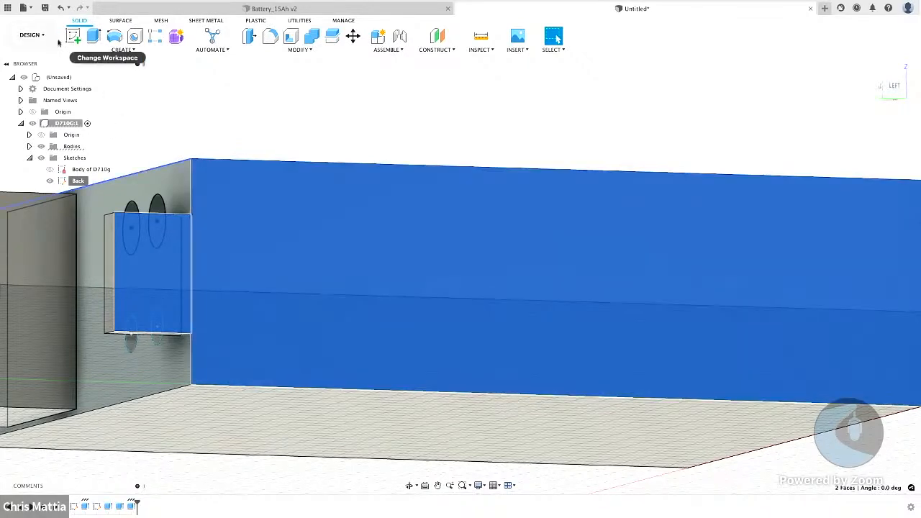
click(75, 37)
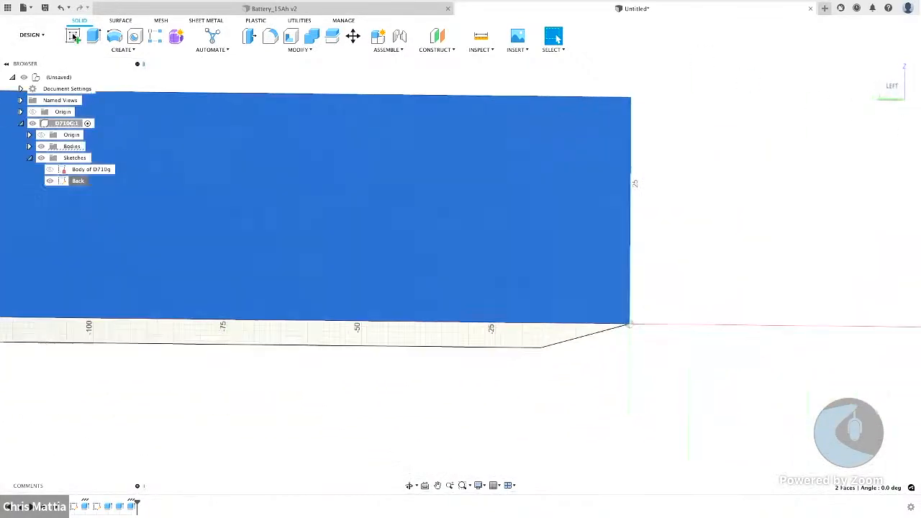
mouse_move(187, 186)
middle_down()
mouse_move(557, 177)
mouse_move(757, 314)
middle_up()
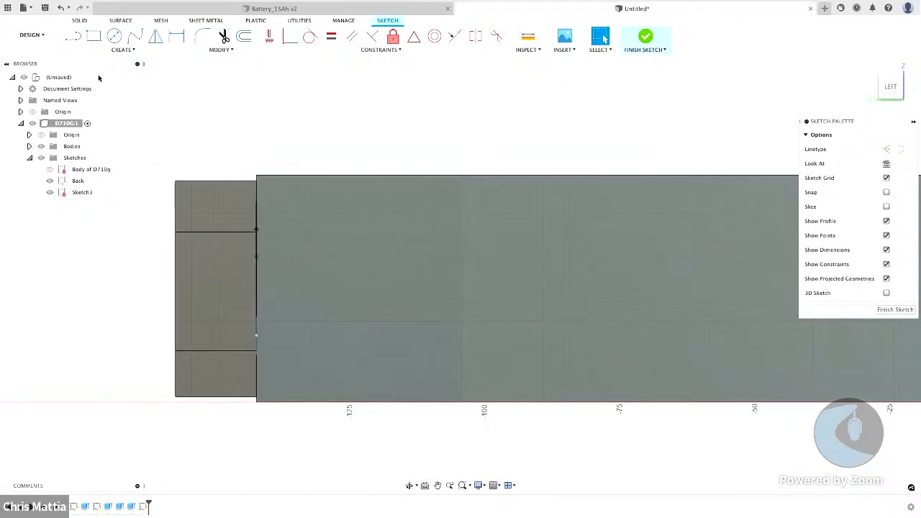
- Sketch a rectangle 5 mm wide and 10 mm high within the side face of the projecting block
click(92, 38)
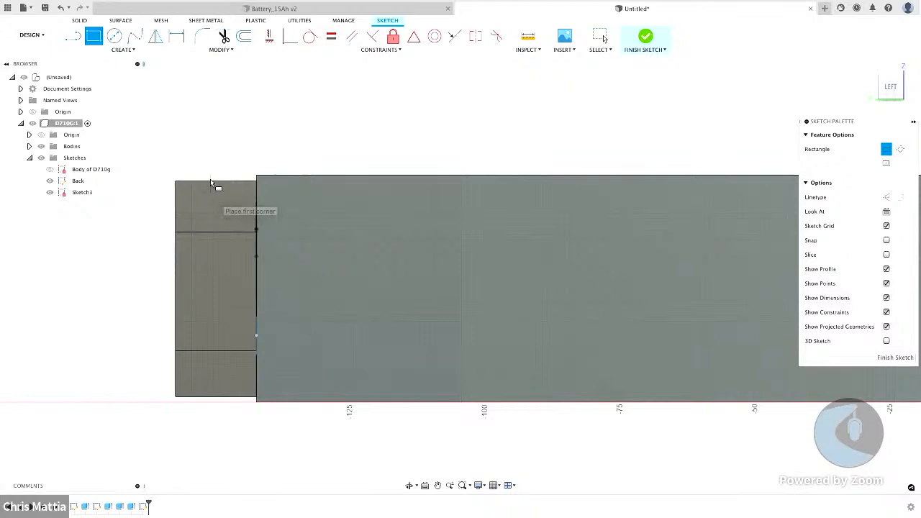
click(195, 257)
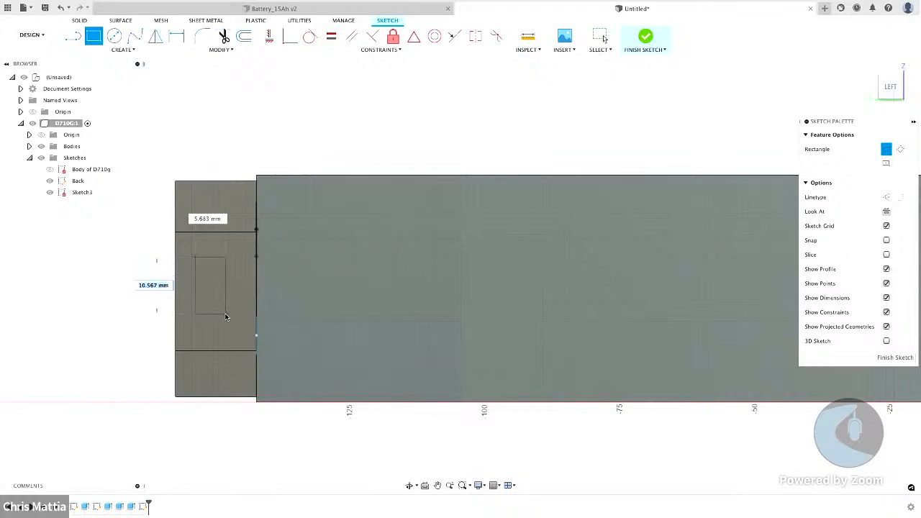
key(Tab)
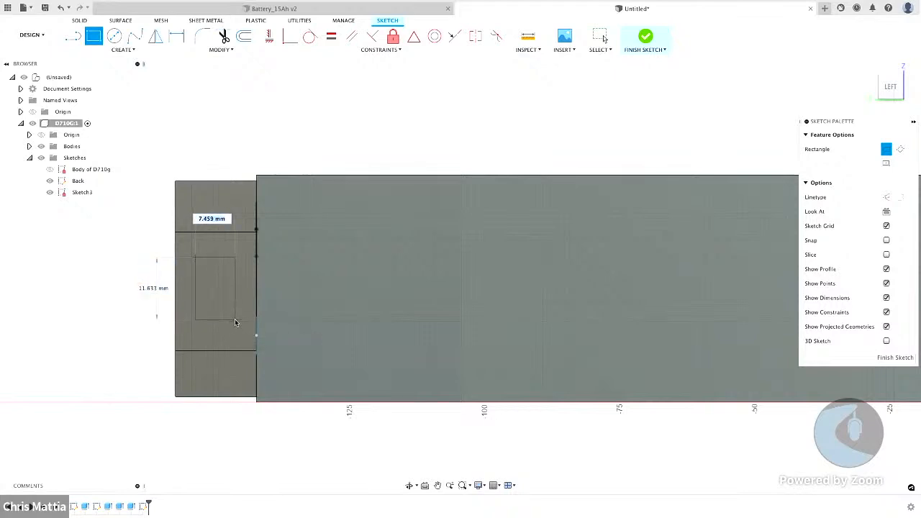
text(5)
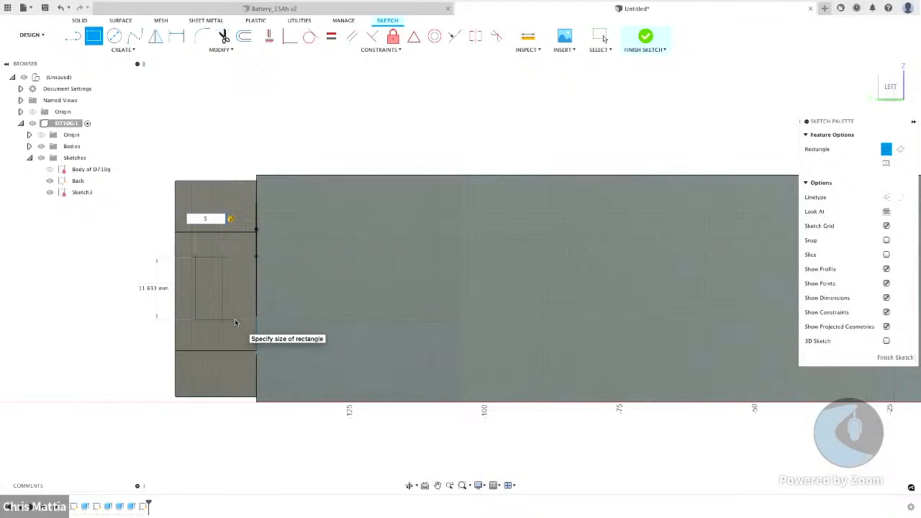
key(Tab)
text(10)
key(Return)
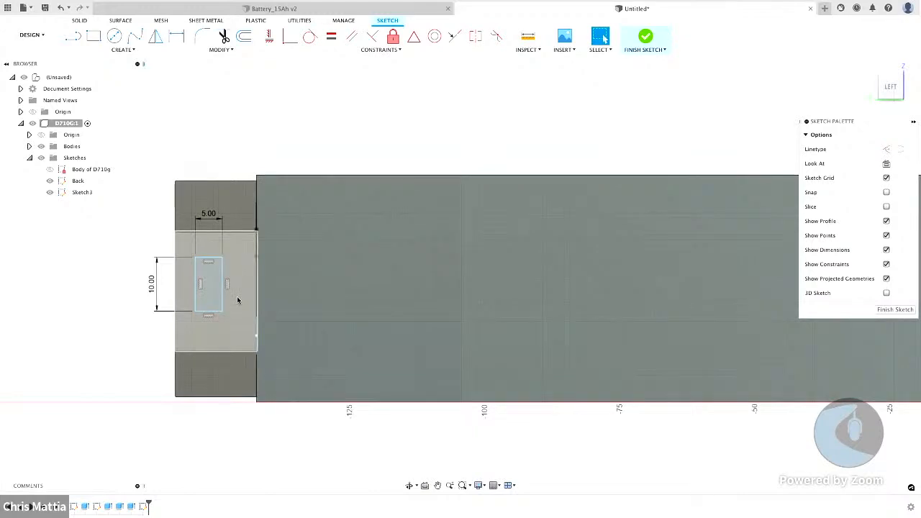
- Cut the 5 by 10 mm rectangle through the projecting block, using To Object extent up to the block's opposite side face
key(q)
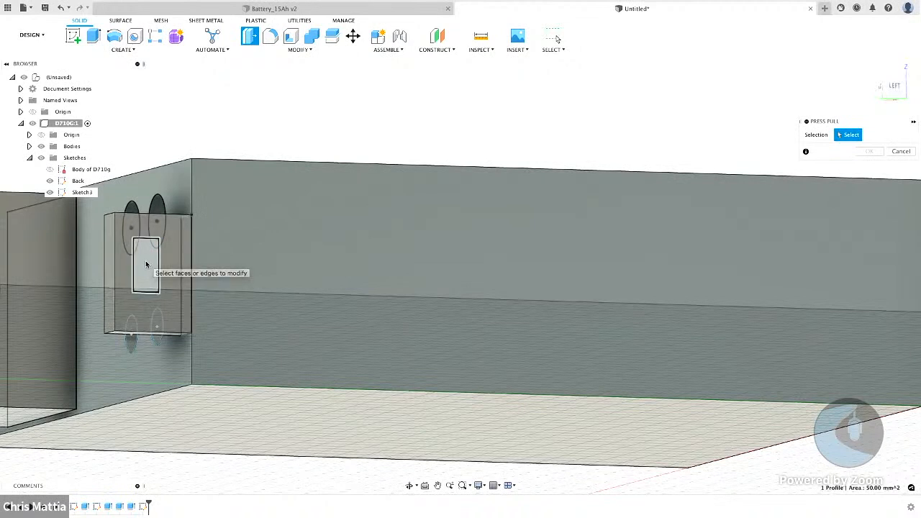
click(146, 263)
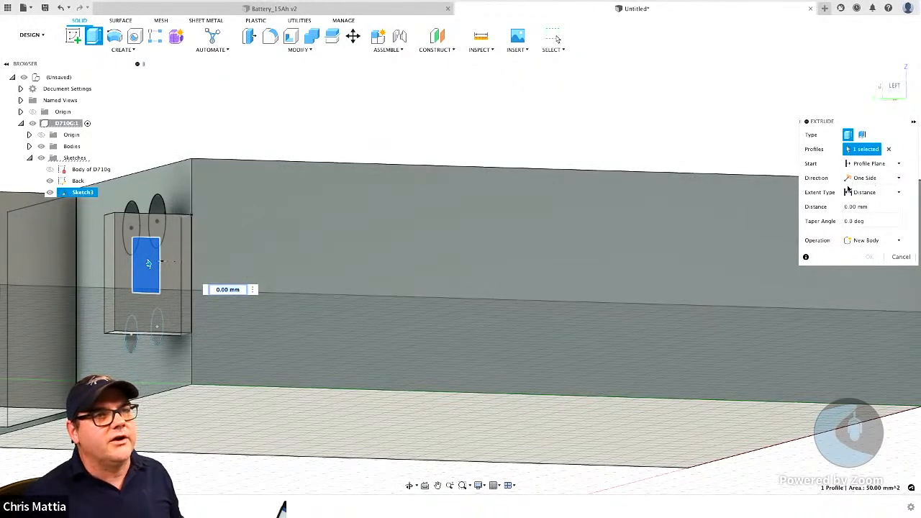
click(899, 180)
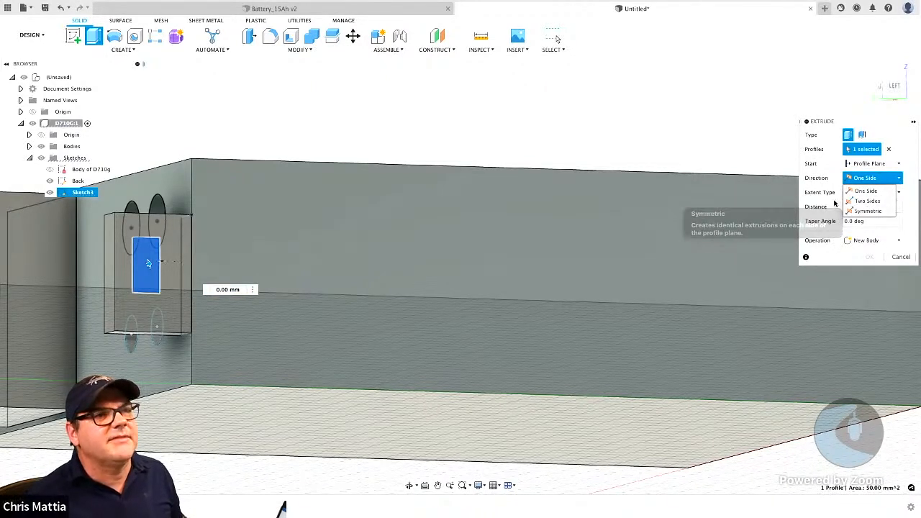
click(822, 175)
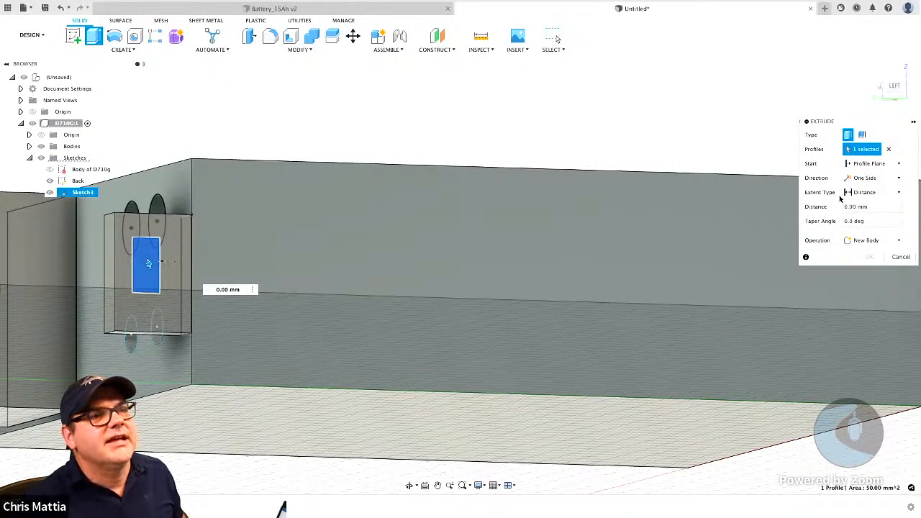
click(897, 193)
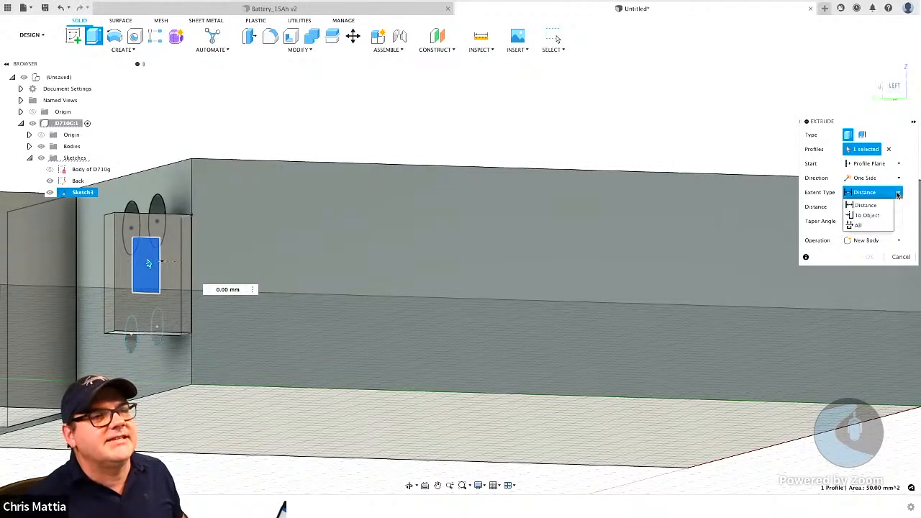
click(866, 215)
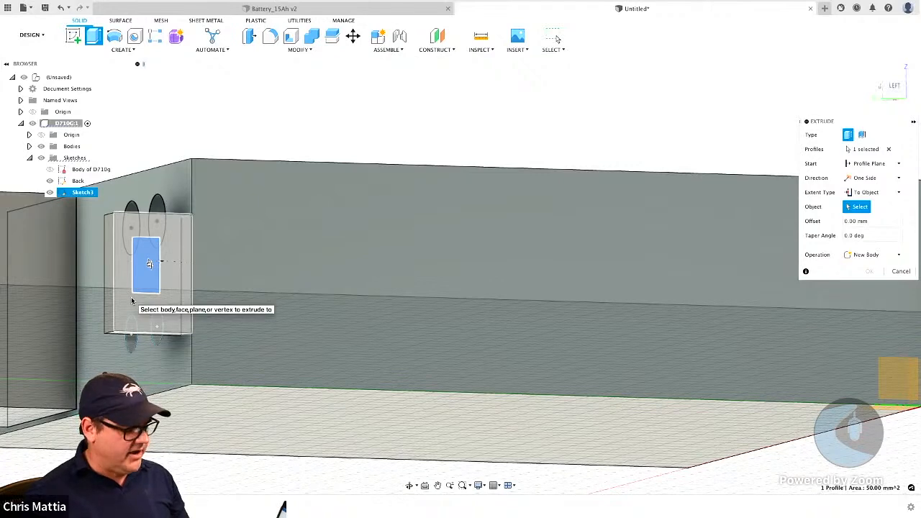
shift+middle_drag(132, 301, 222, 305)
middle_drag(551, 313, 168, 293)
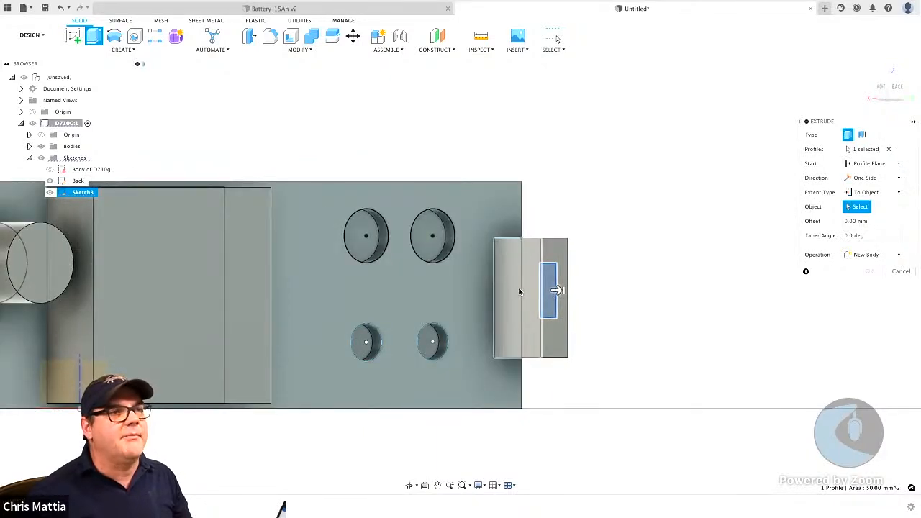
click(518, 293)
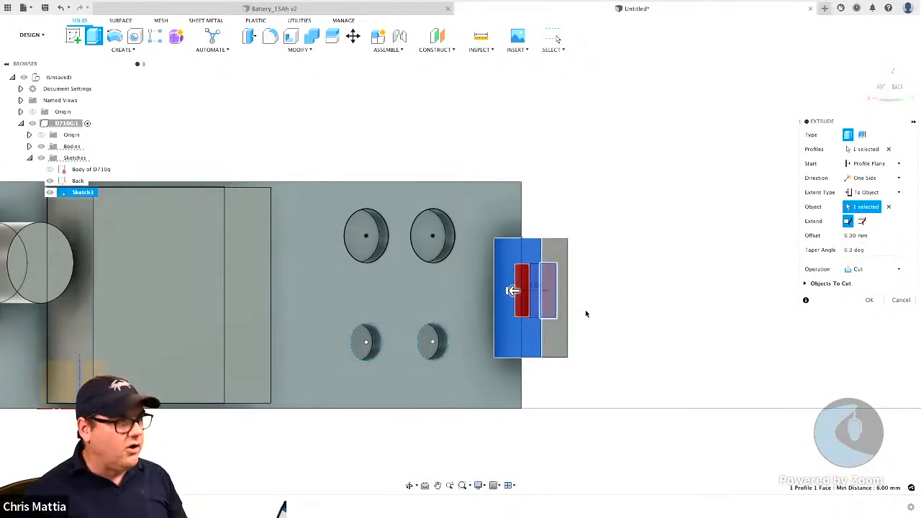
shift+middle_drag(606, 319, 523, 307)
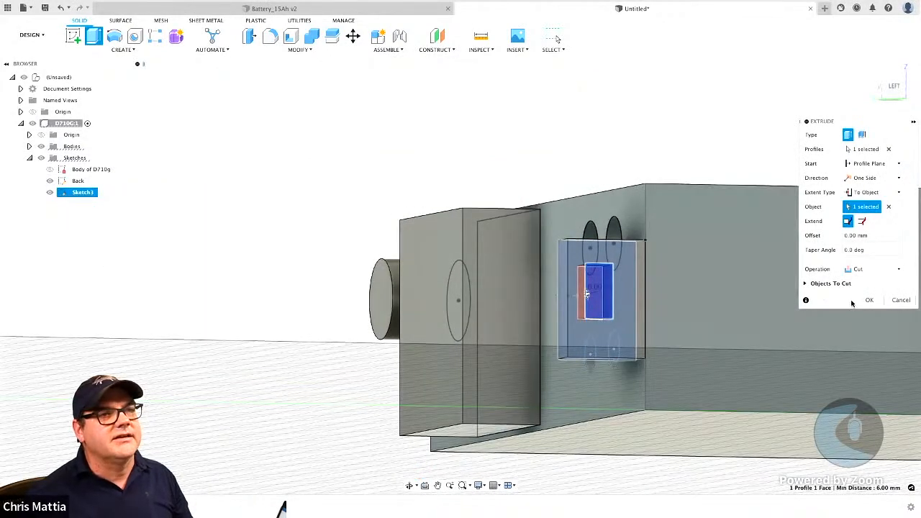
click(880, 301)
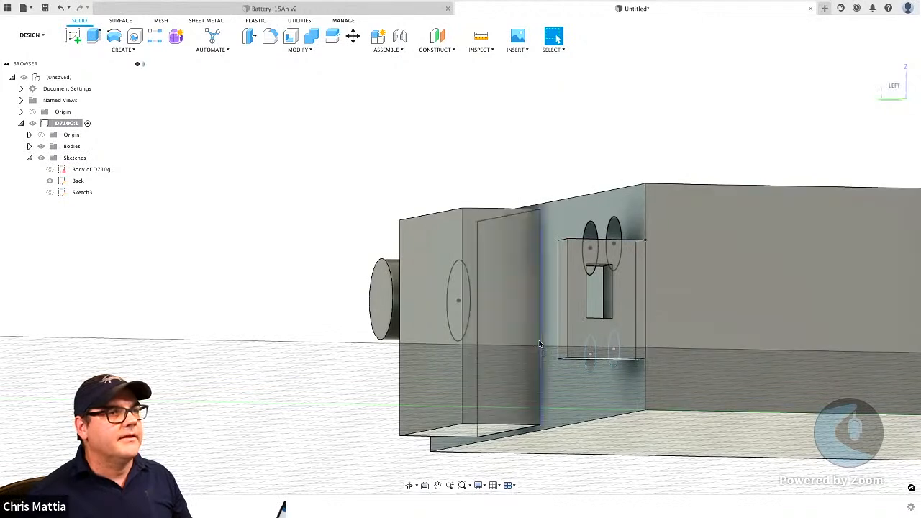
- Examine the slotted block and the whole radio body from the back, side, front and underside
shift+middle_drag(493, 402, 465, 382)
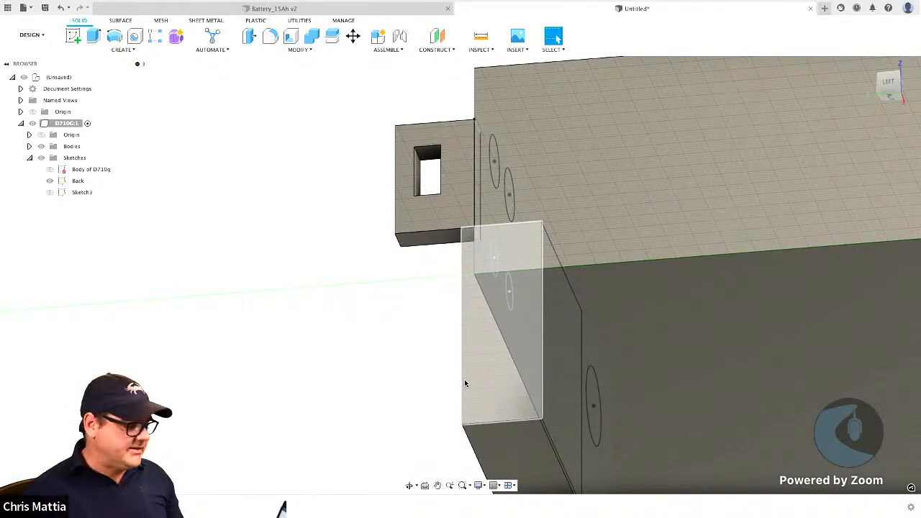
shift+middle_drag(403, 357, 467, 386)
scroll(466, 387, up, 3)
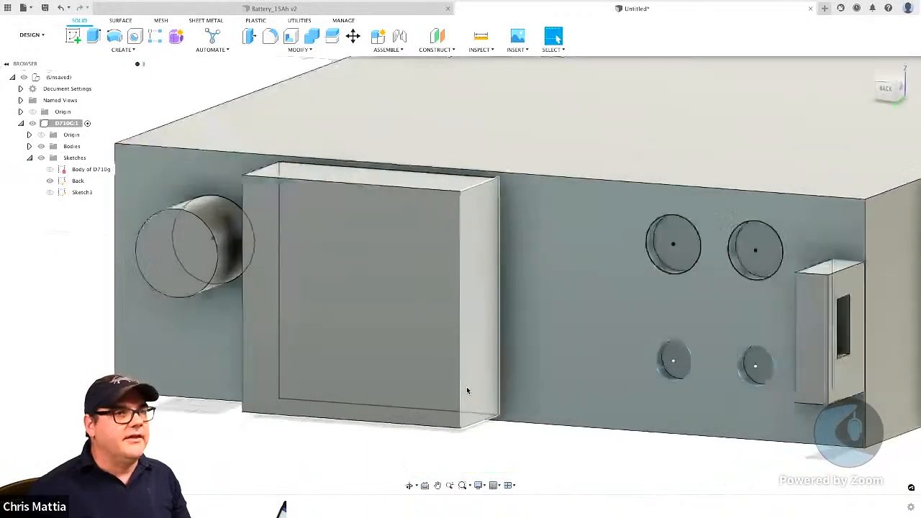
scroll(467, 390, down, 4)
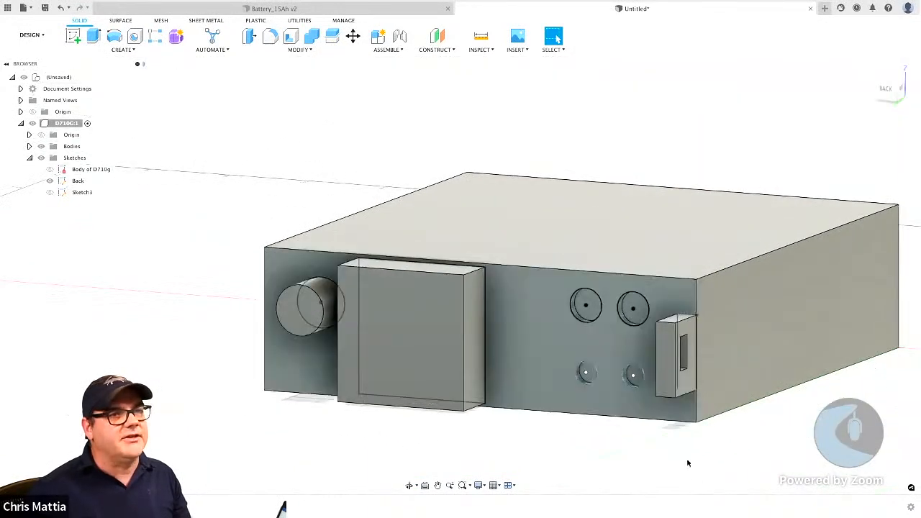
shift+middle_drag(723, 465, 637, 374)
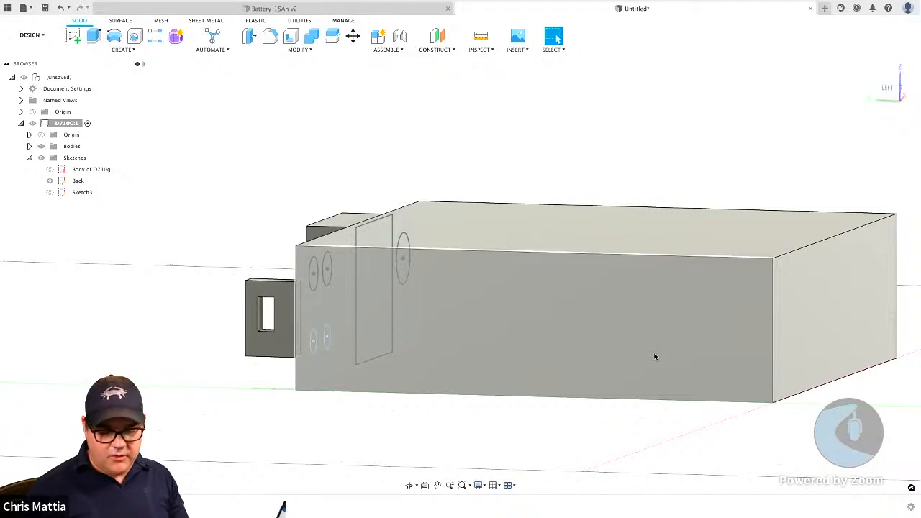
shift+middle_drag(655, 356, 619, 334)
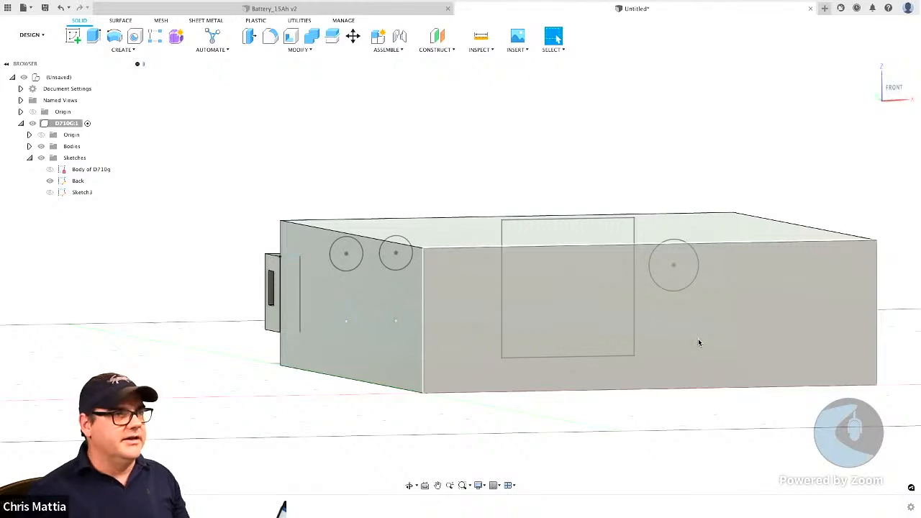
shift+middle_drag(693, 338, 621, 287)
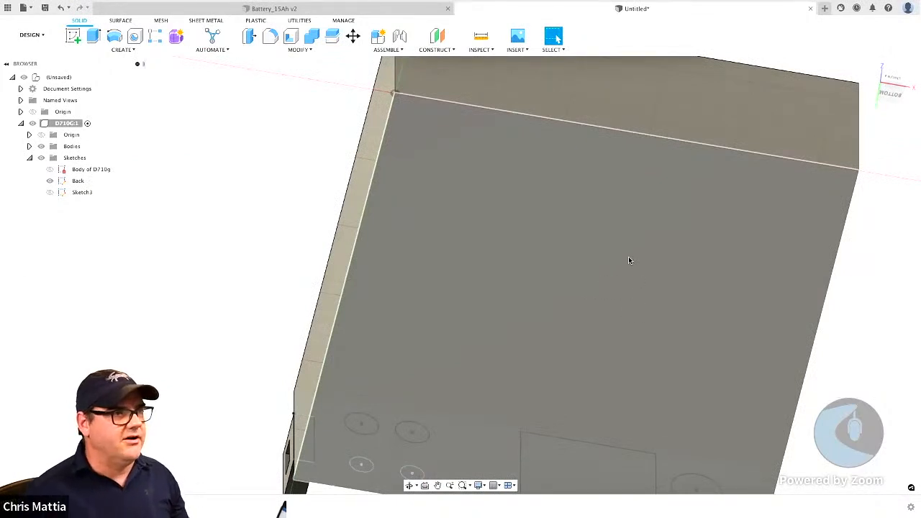
shift+middle_drag(629, 260, 714, 310)
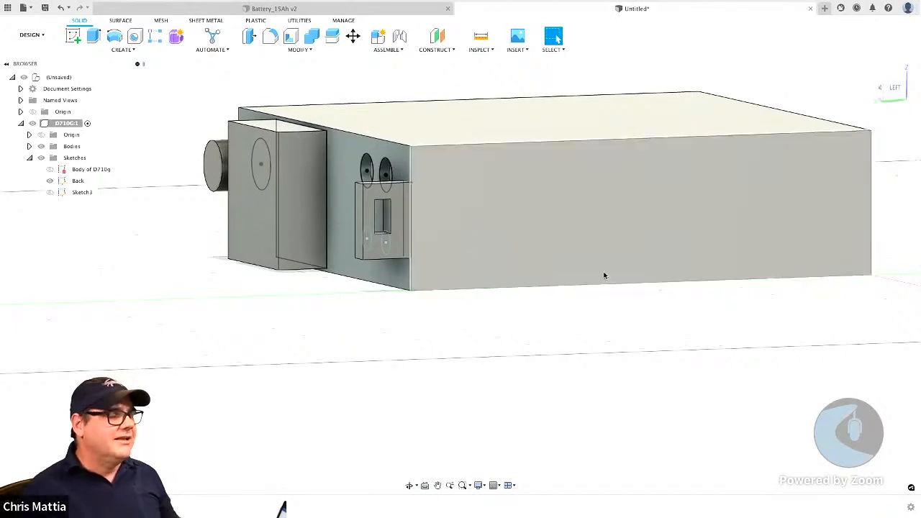
- Save the design as D710G in the WaveTalkers Project
key(ctrl+s)
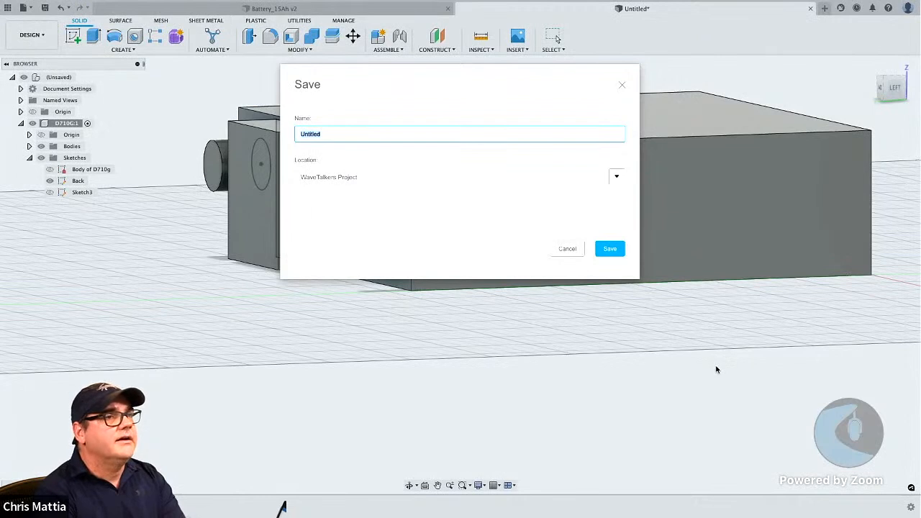
text(Ba)
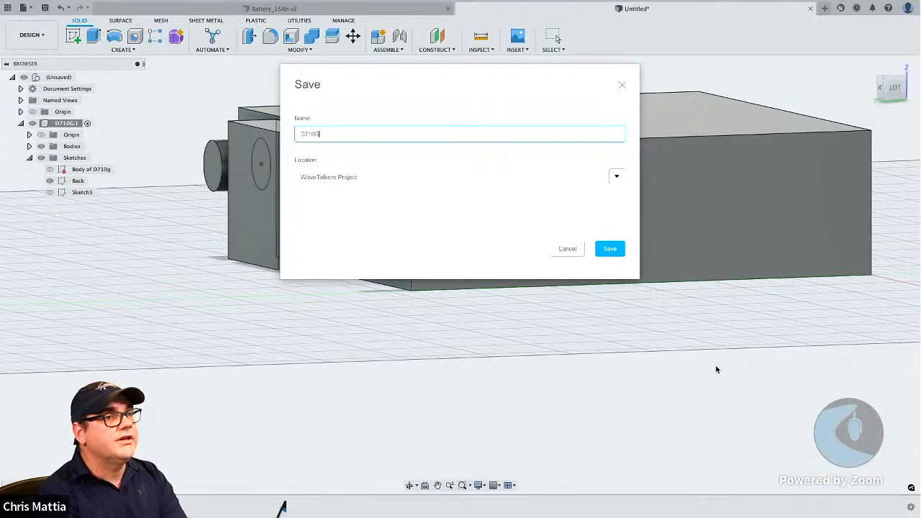
key(Return)
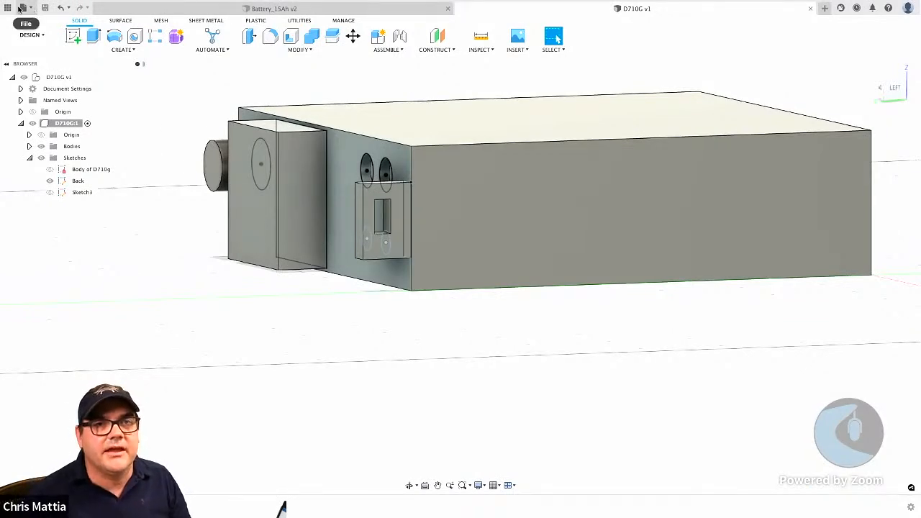
- Create a new empty design and show the project's stored files beside it
click(24, 8)
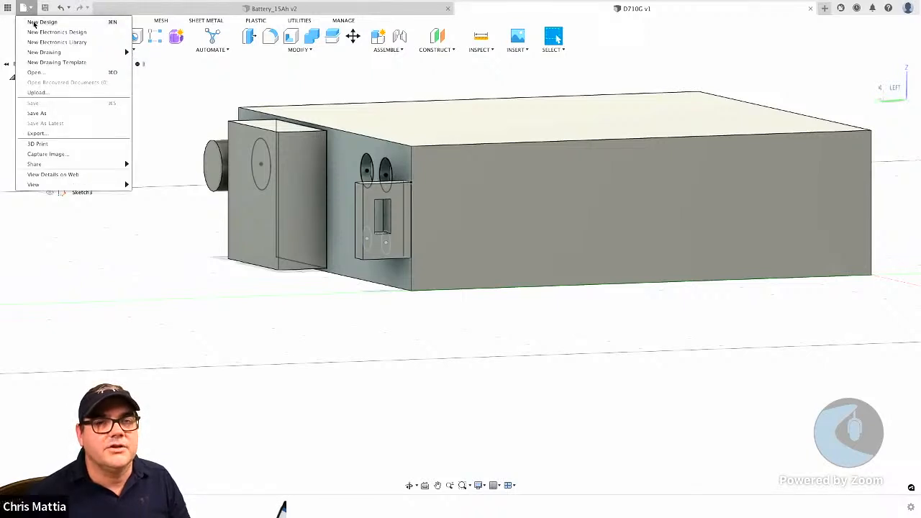
click(41, 22)
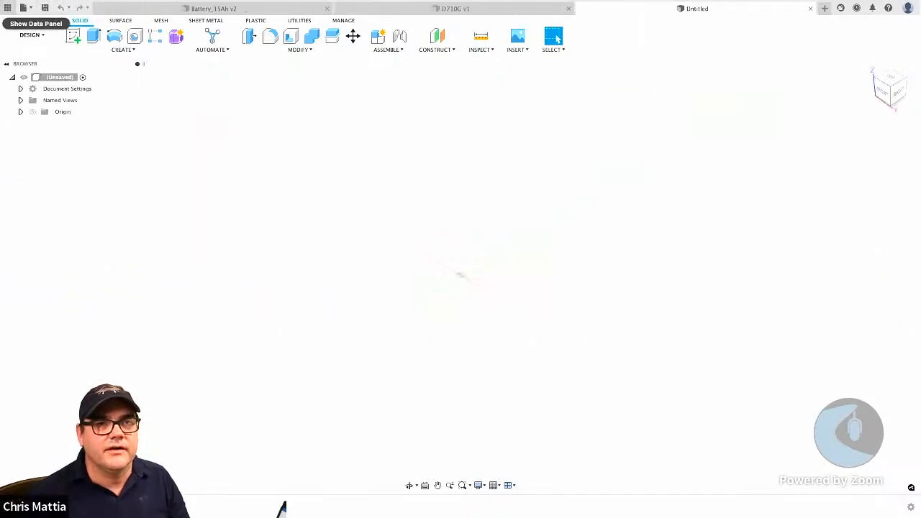
click(9, 9)
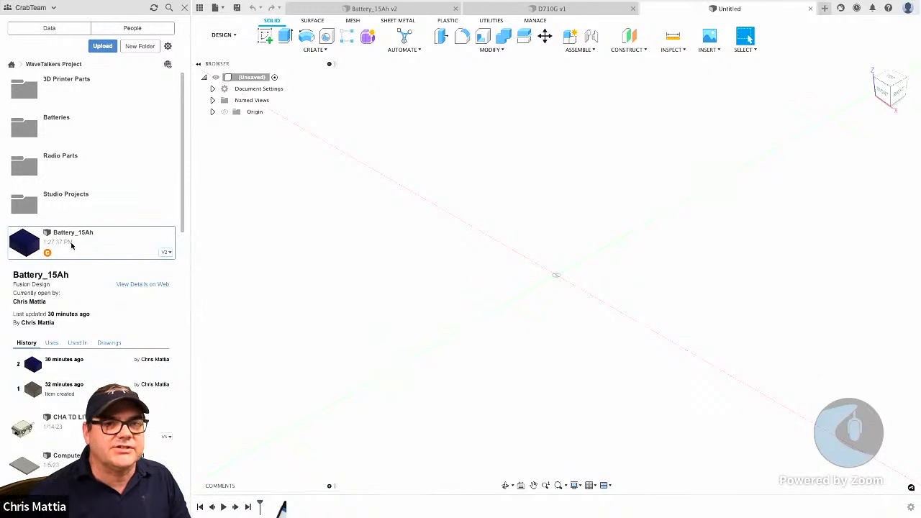
- Try to insert the Battery_15Ah design into the new unsaved design
scroll(104, 372, down, 1)
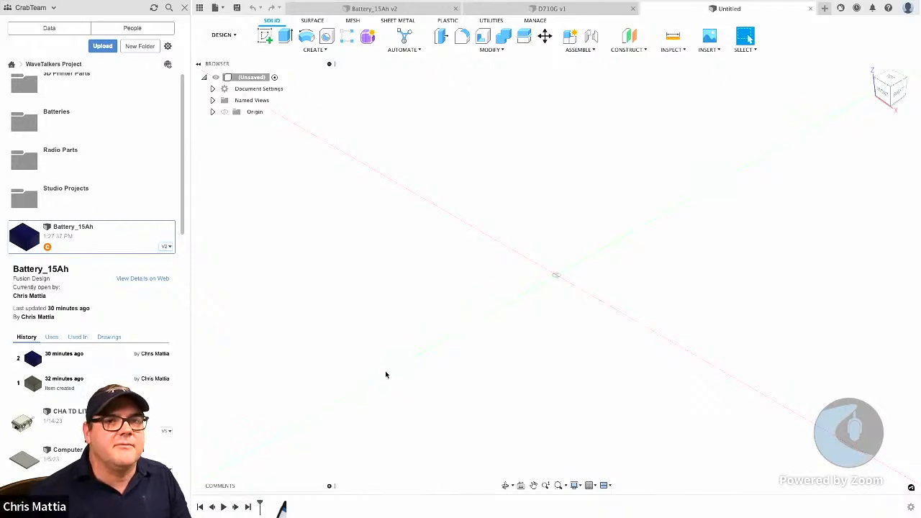
right_click(115, 235)
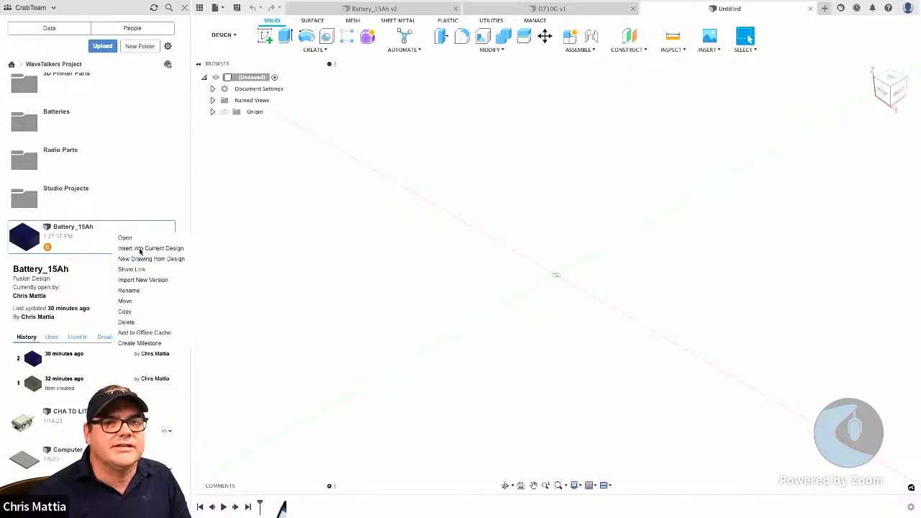
click(140, 250)
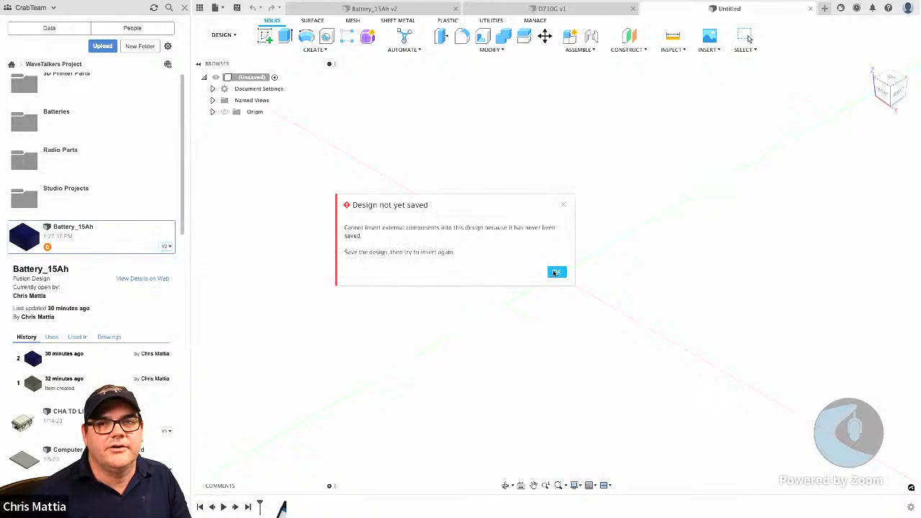
click(557, 272)
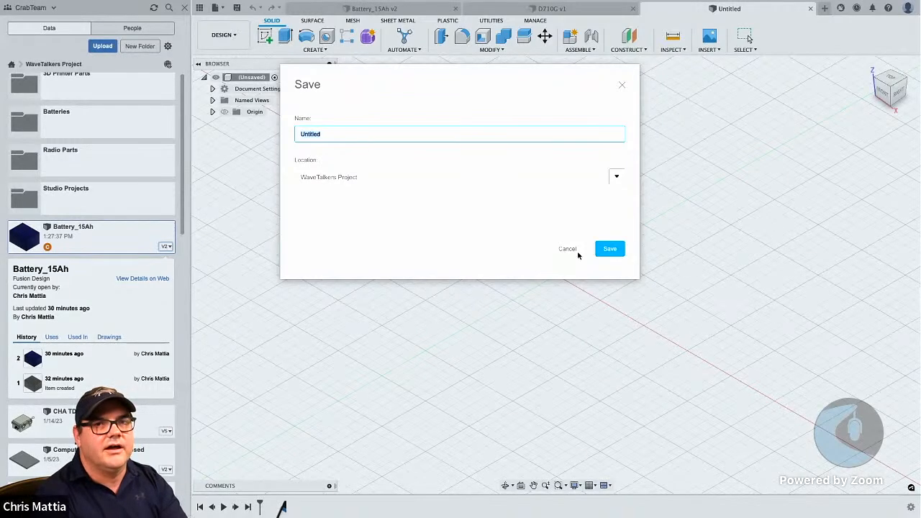
- Save the new design as "New Go Bpox" in the WaveTalkers Project
text(New Go B)
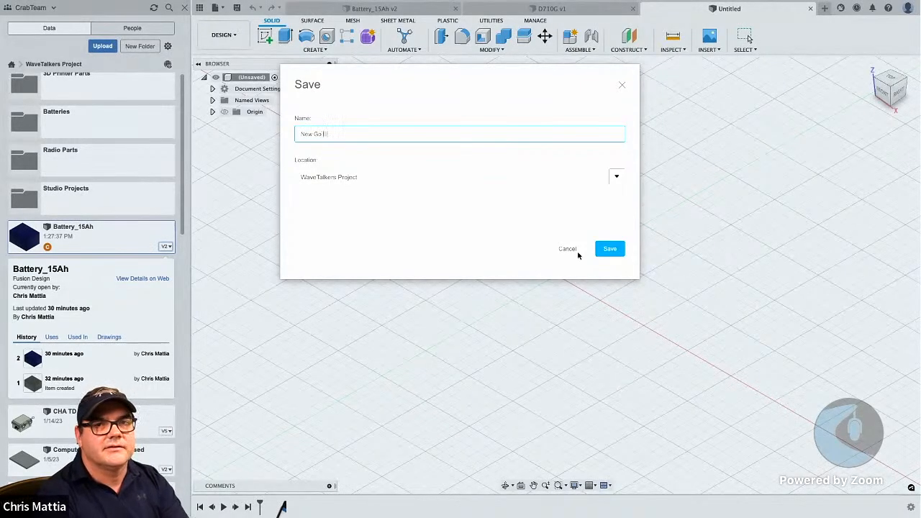
text(pox)
key(Return)
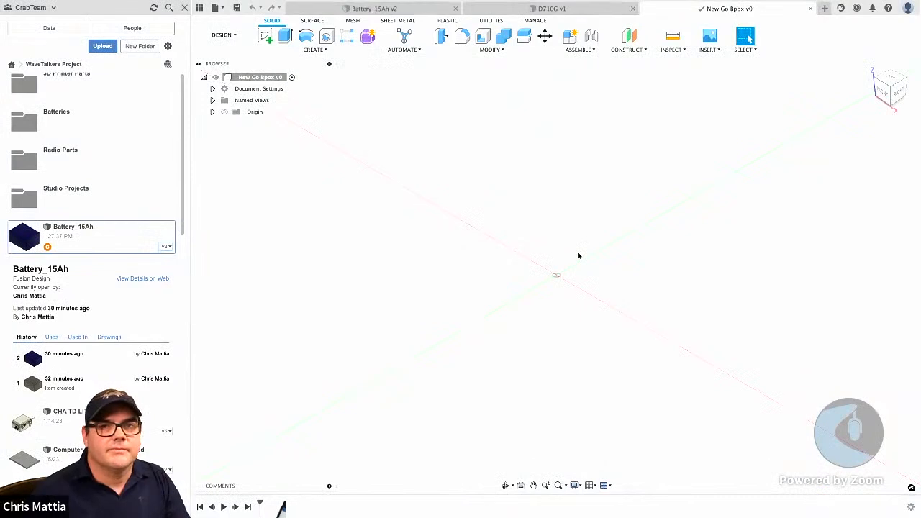
- Insert Battery_15Ah into the current design and move it 20 mm along the Y axis
right_click(108, 239)
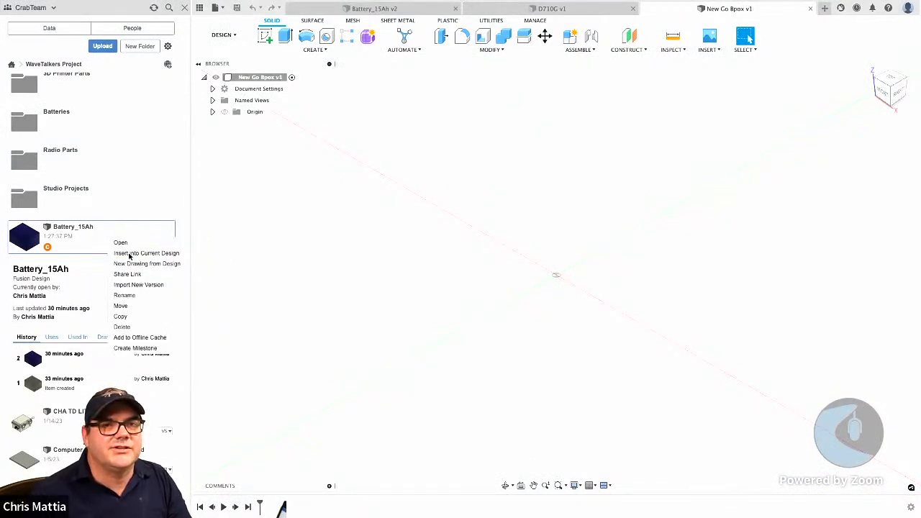
click(131, 255)
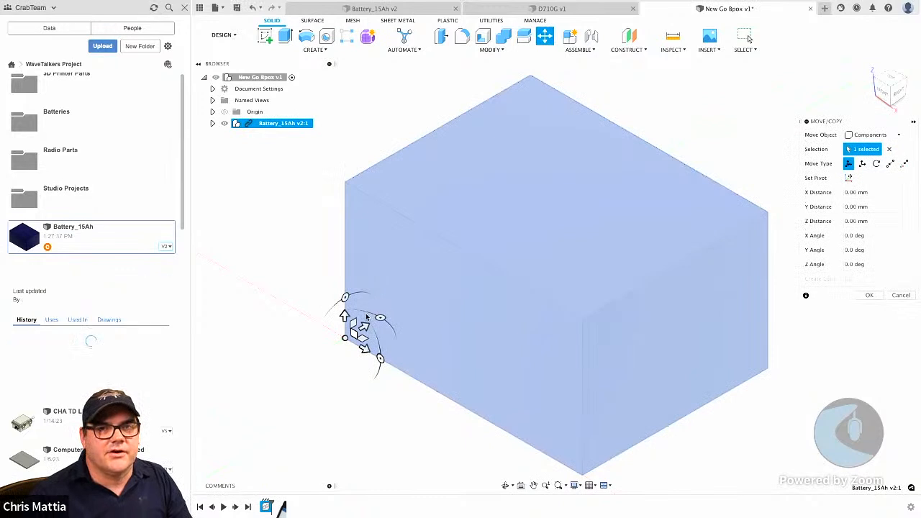
drag(365, 327, 403, 320)
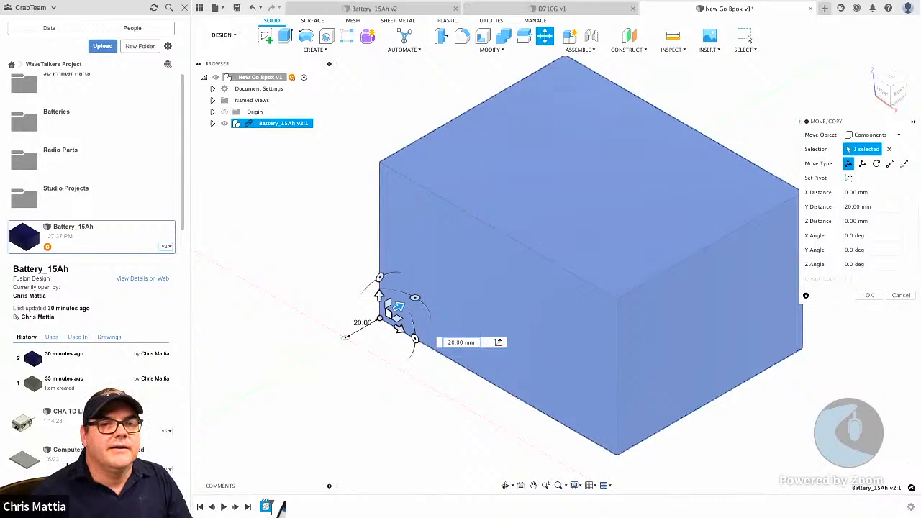
scroll(92, 288, down, 1)
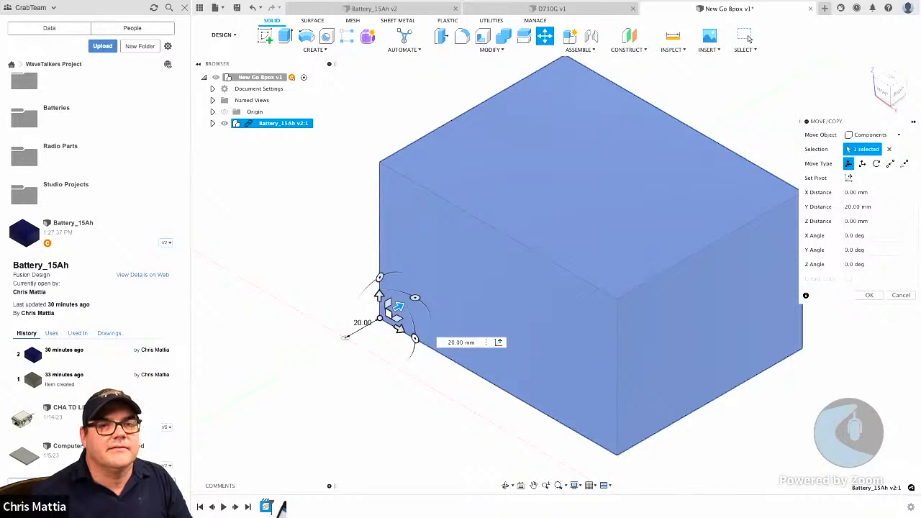
key(Return)
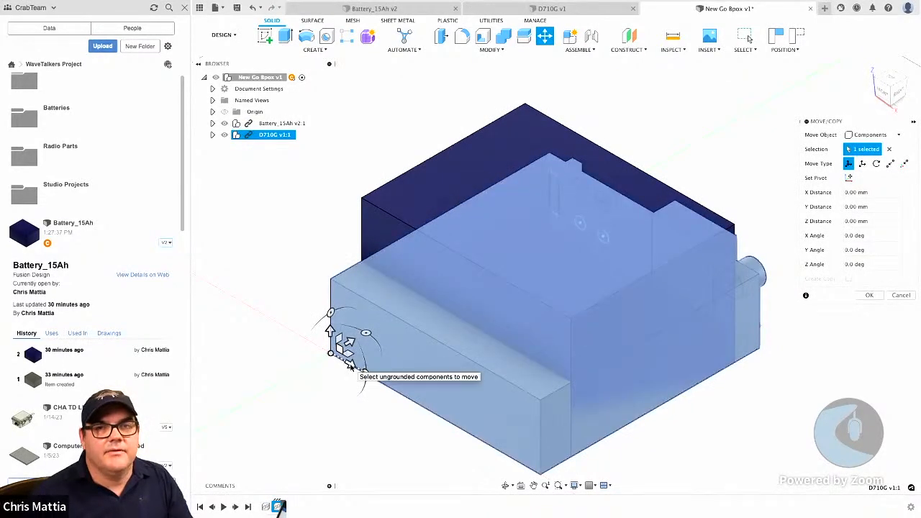
- Place the D710G component clear of the battery by moving it -210 mm along the X axis
drag(349, 364, 151, 90)
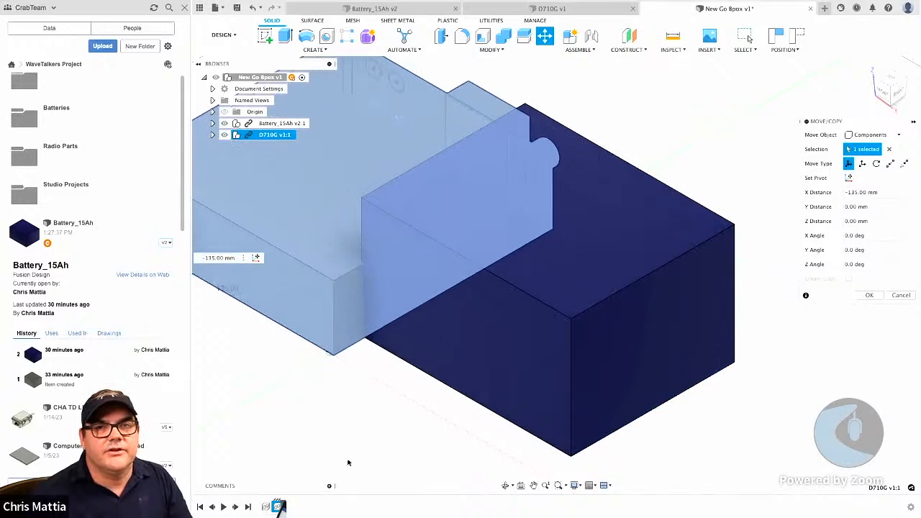
scroll(348, 462, down, 3)
middle_drag(343, 427, 516, 429)
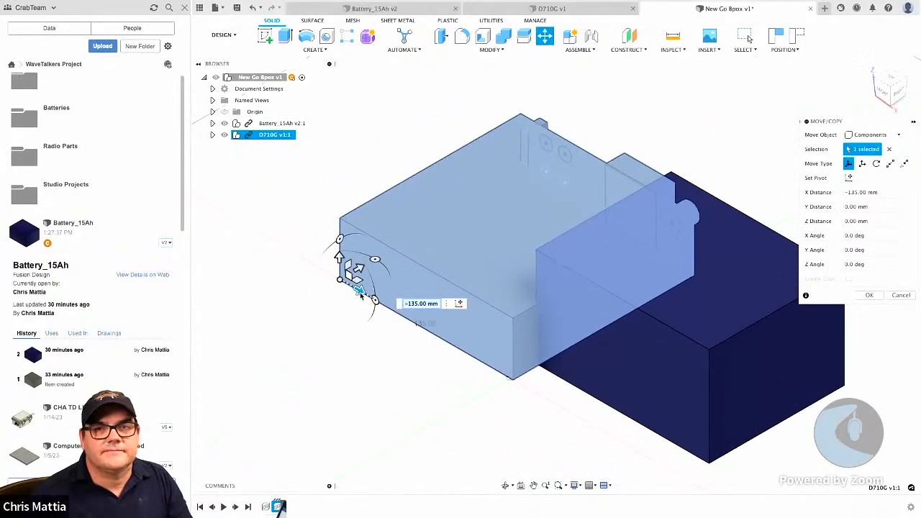
drag(361, 295, 296, 188)
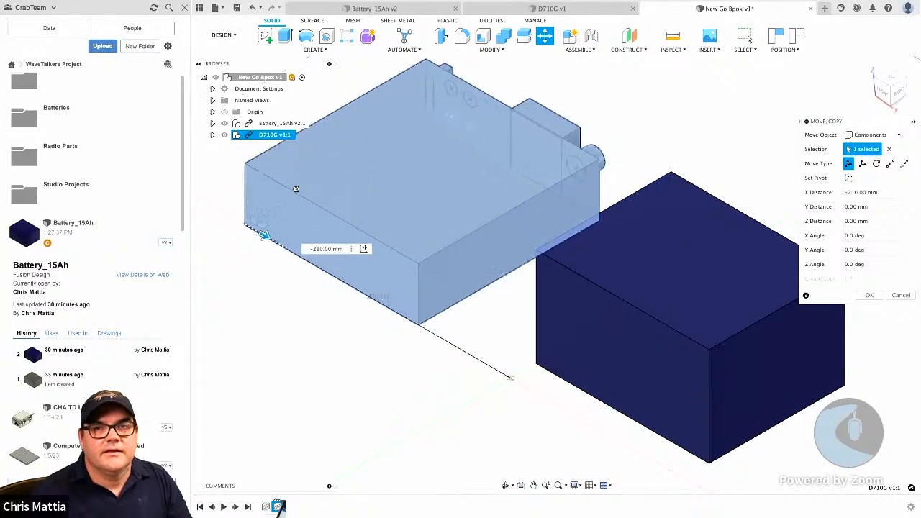
shift+middle_drag(374, 364, 436, 341)
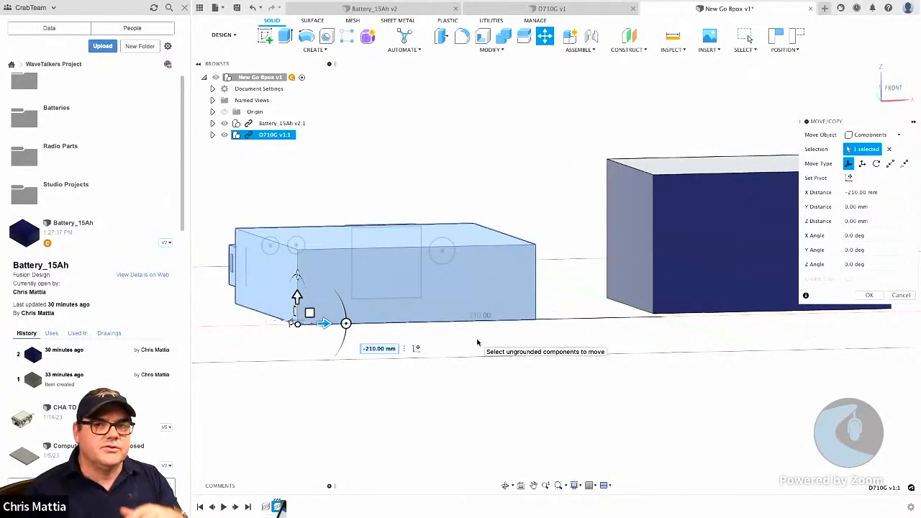
key(Return)
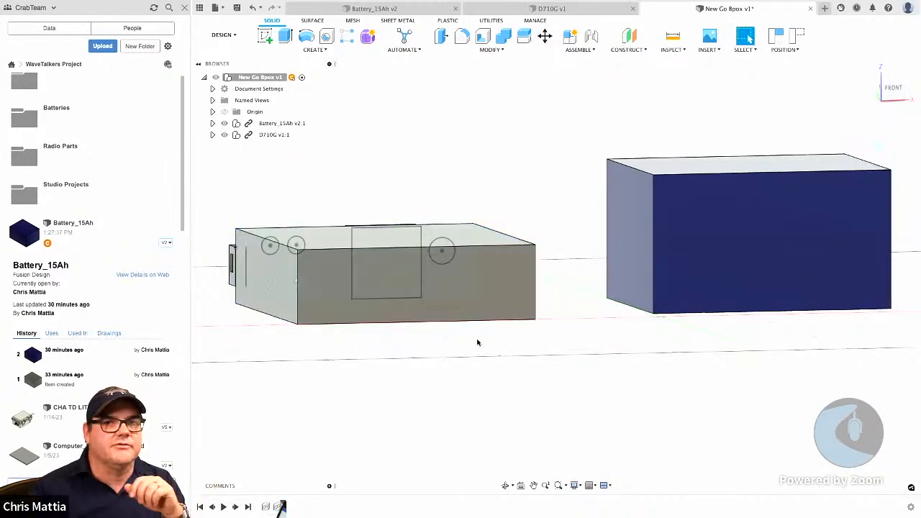
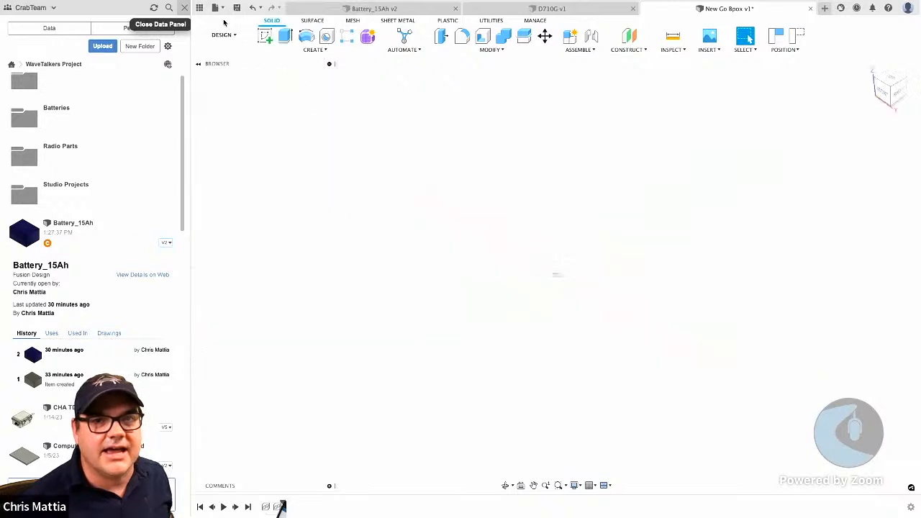
right_click(240, 77)
click(253, 87)
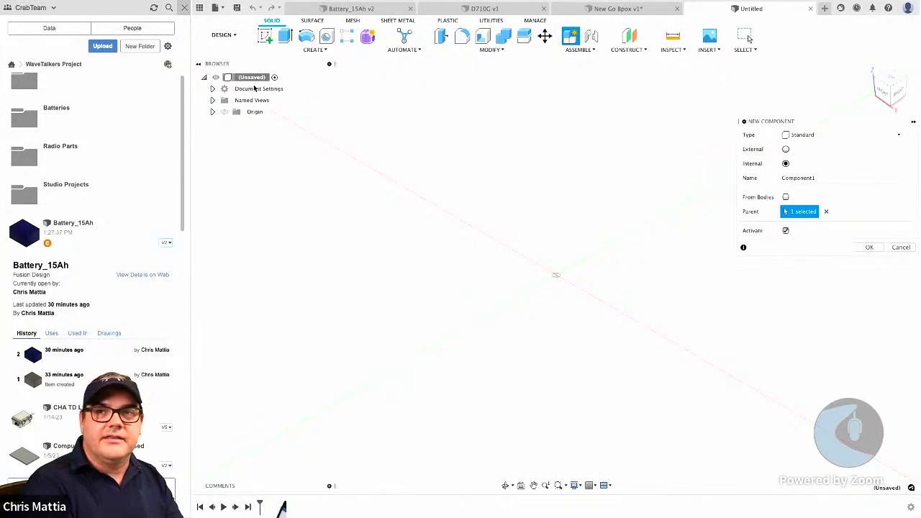
key(Return)
key(a)
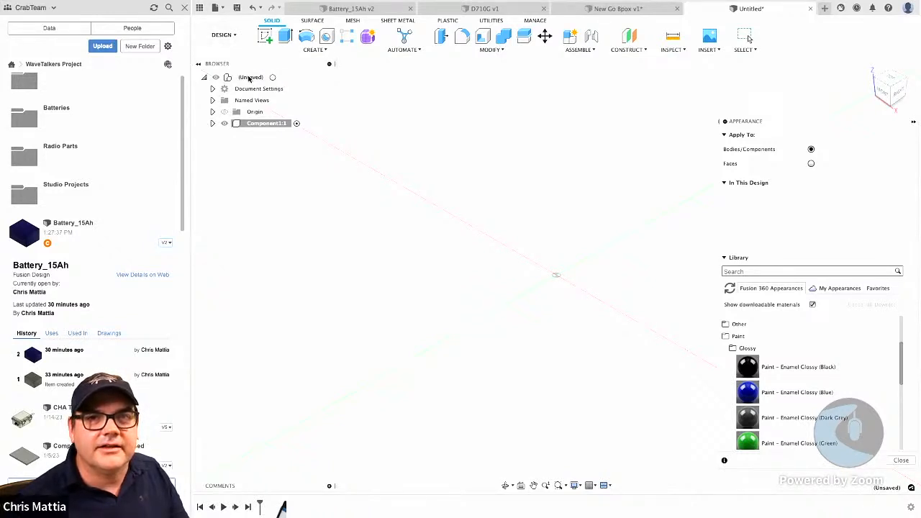
click(810, 7)
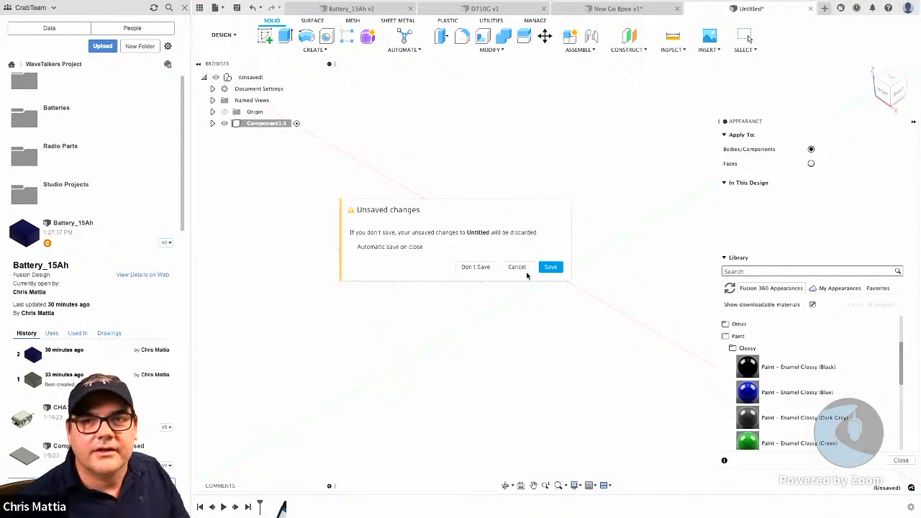
click(488, 270)
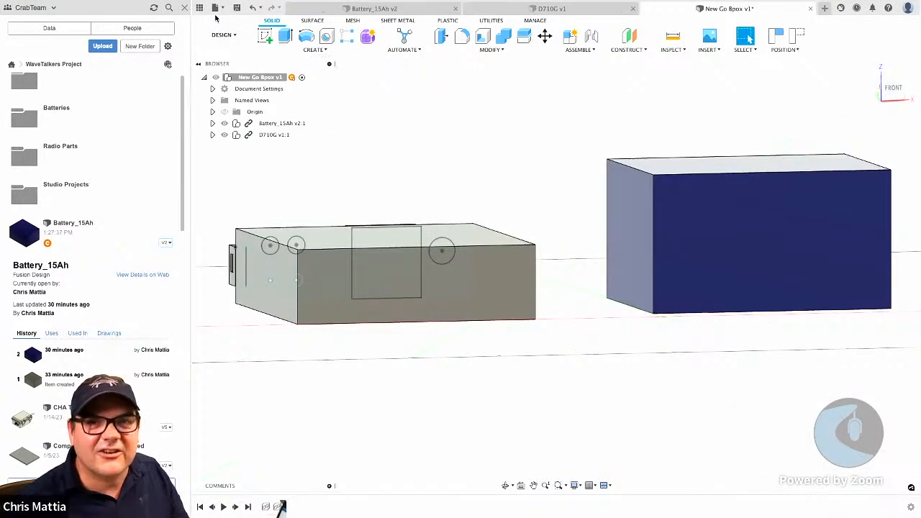
- Create a new design and add an active internal standard component named "WaveTalkers Line Winder"
click(216, 9)
click(226, 22)
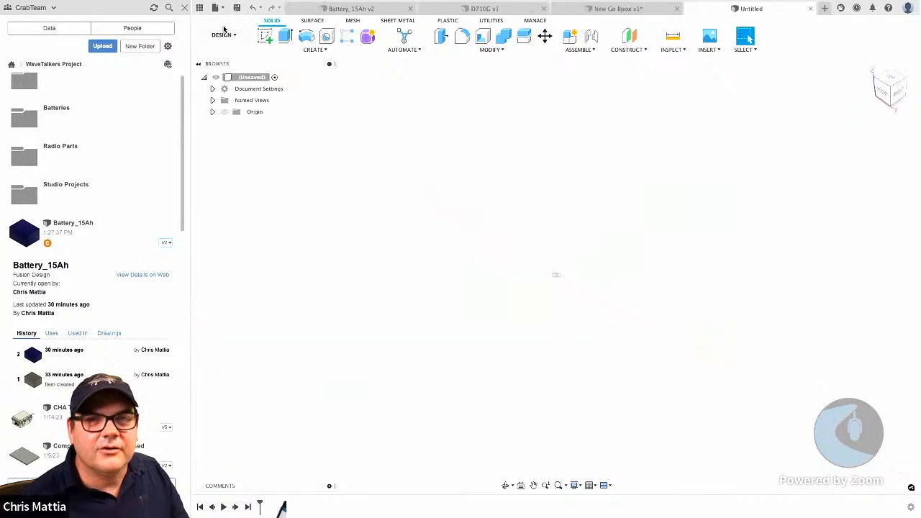
right_click(251, 79)
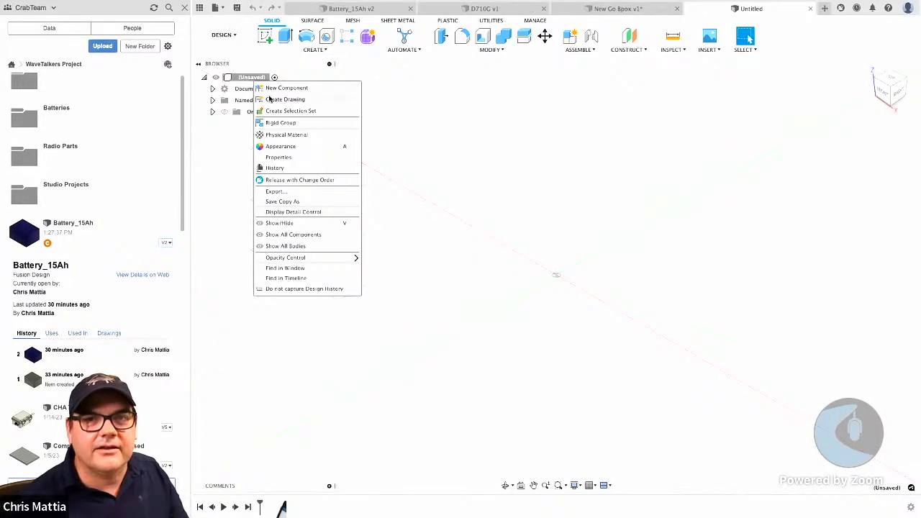
click(270, 89)
click(842, 178)
text(Wa)
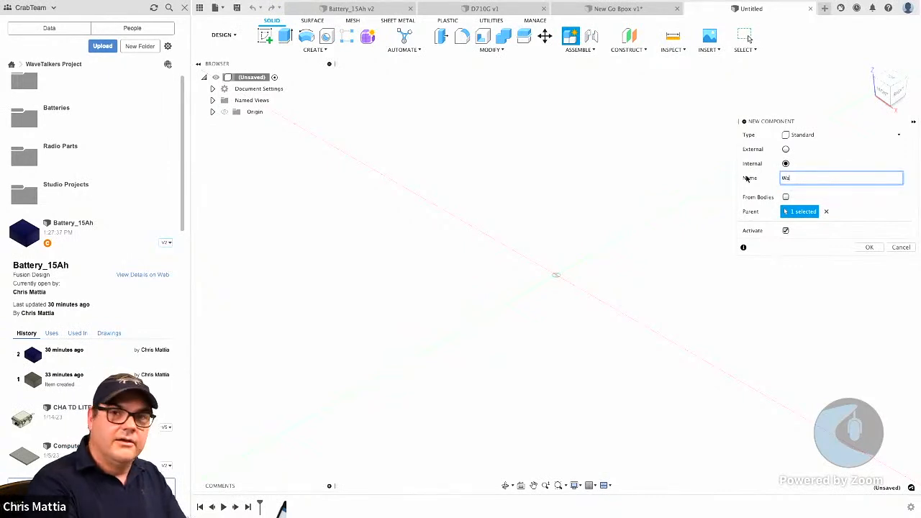
text(veTalkers Line Winder)
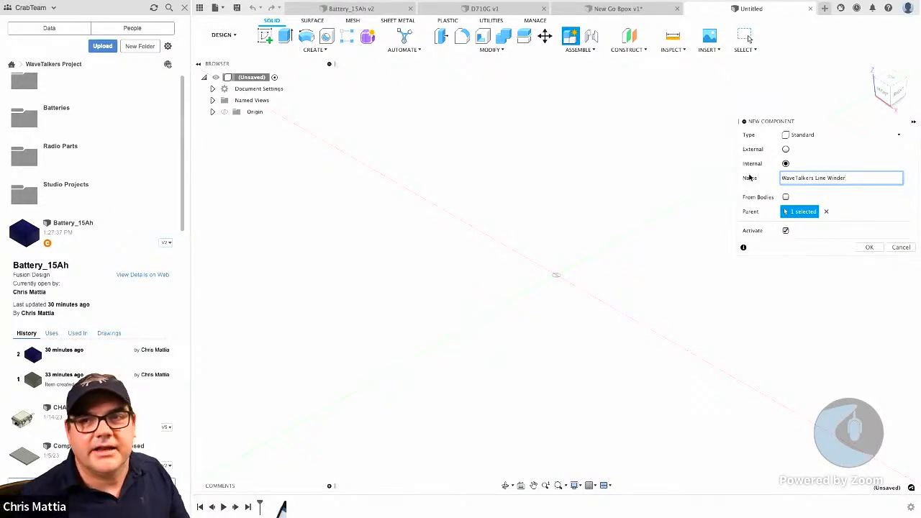
click(869, 247)
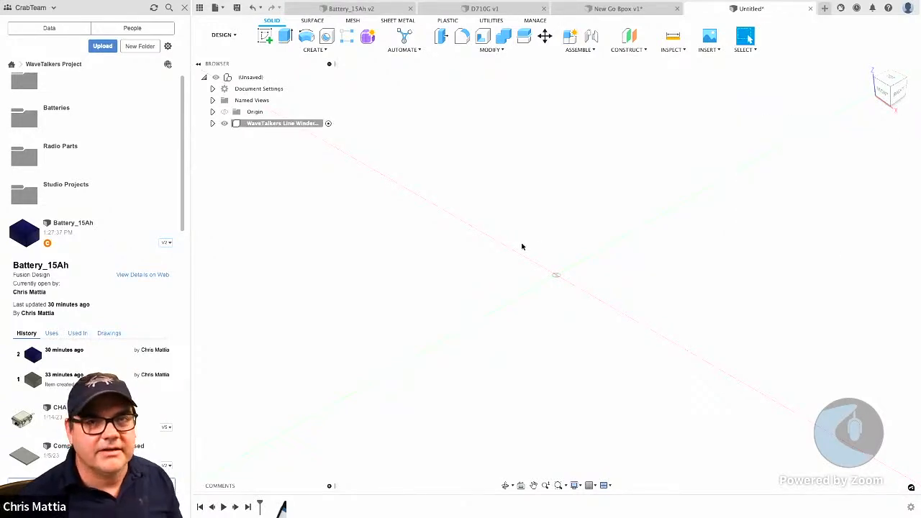
- Sketch a 50 by 50 mm rectangle on the horizontal plane, with one corner at the origin
click(266, 38)
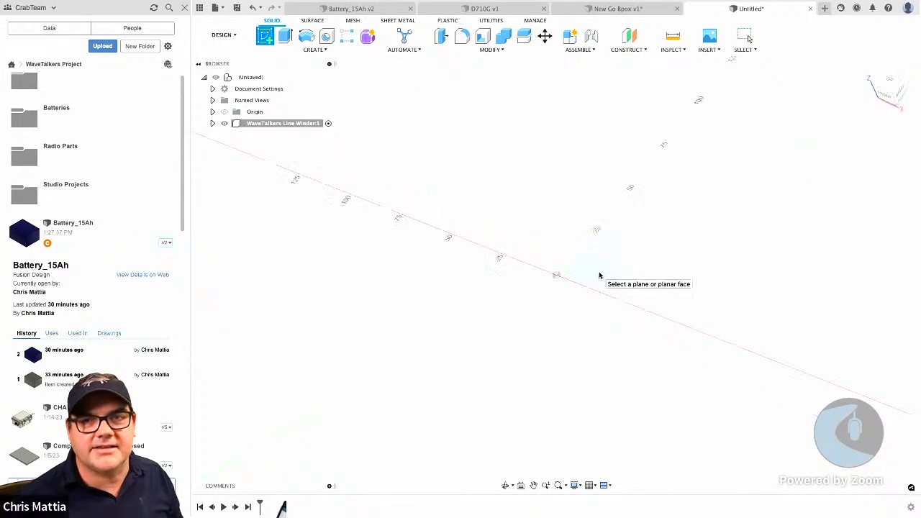
click(600, 277)
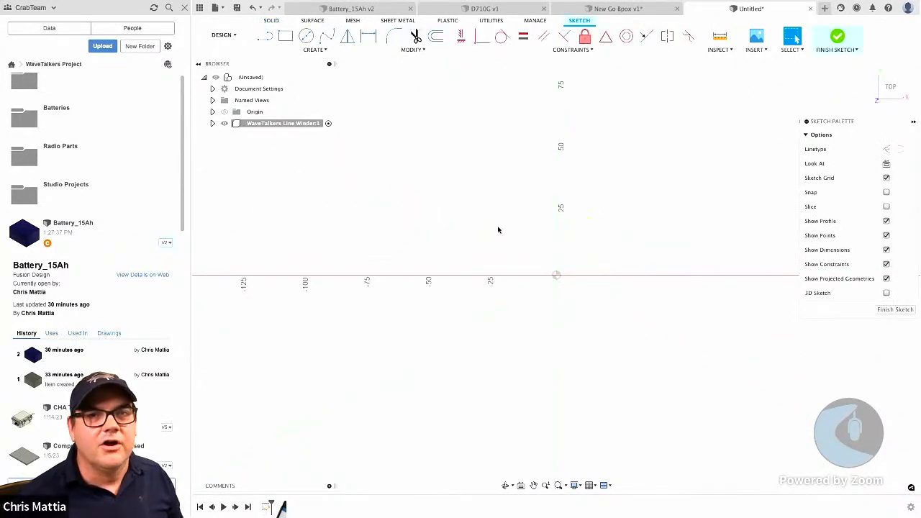
click(285, 37)
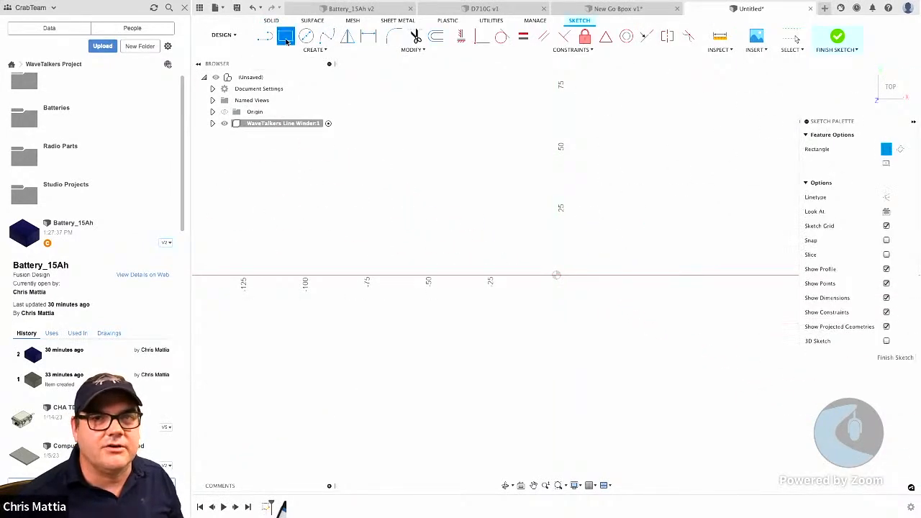
click(559, 276)
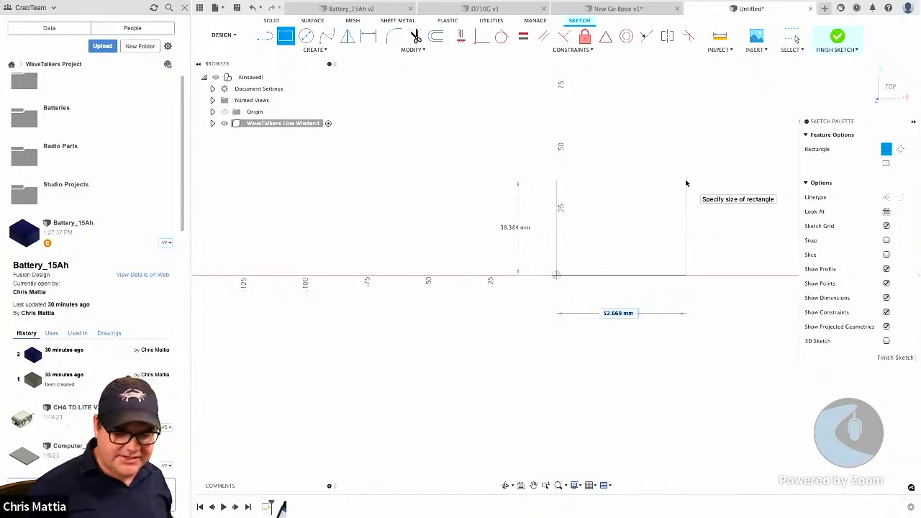
text(50)
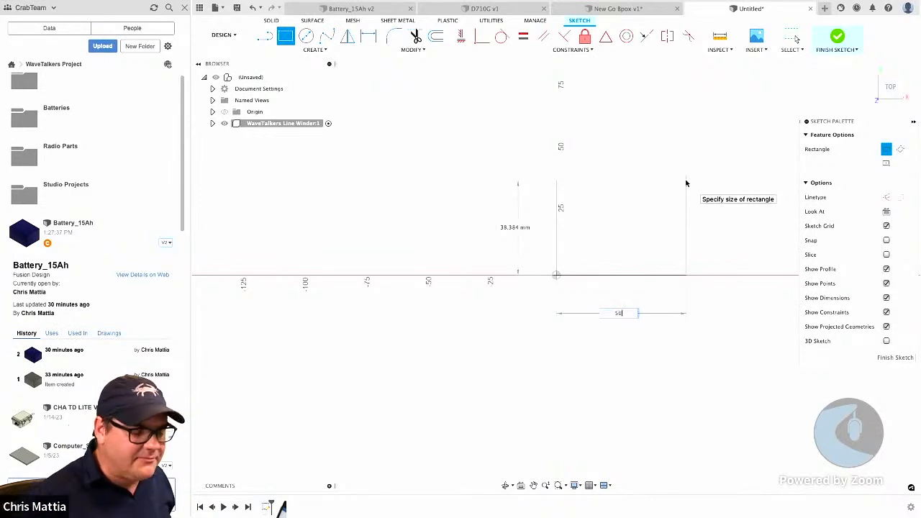
key(Tab)
text(50)
key(Tab)
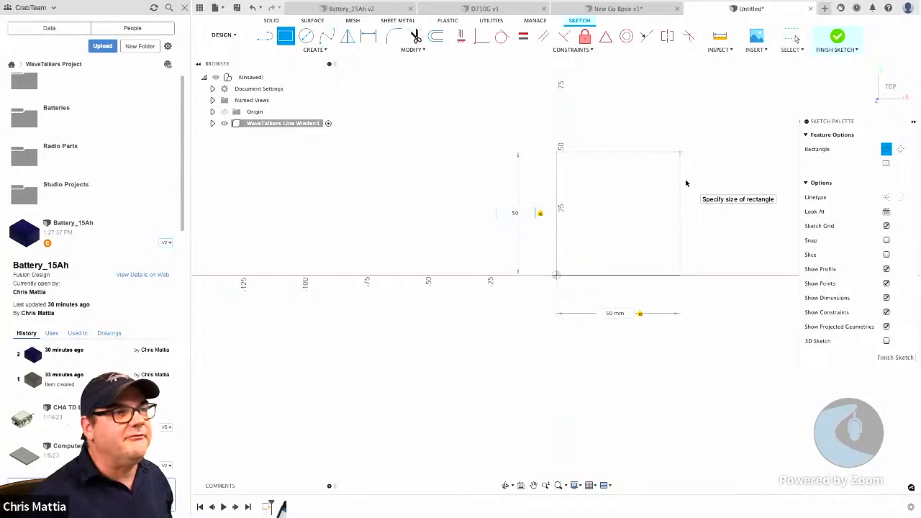
key(Return)
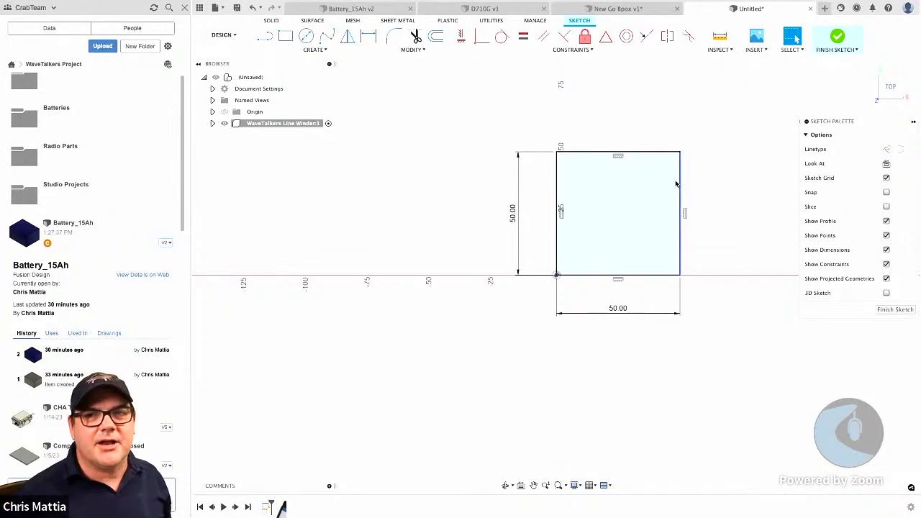
- Extrude the square sketch profile 5 mm as a new body
key(q)
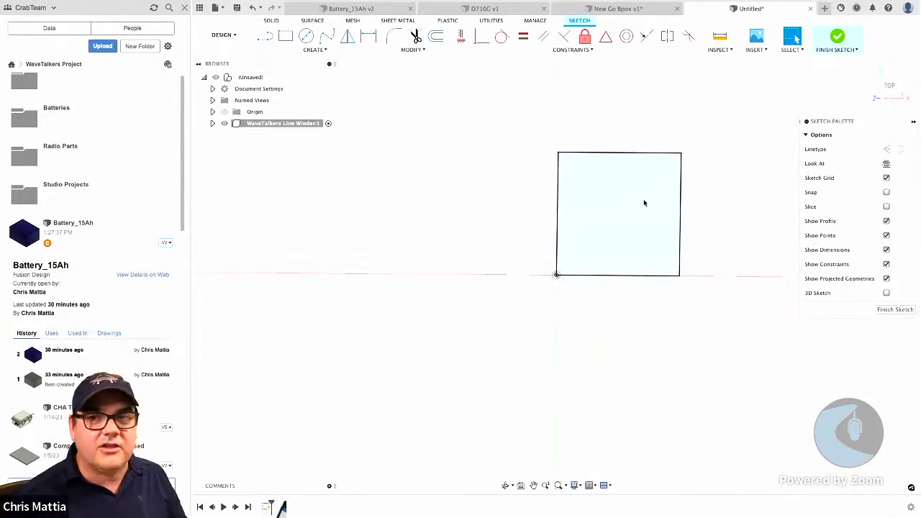
click(639, 254)
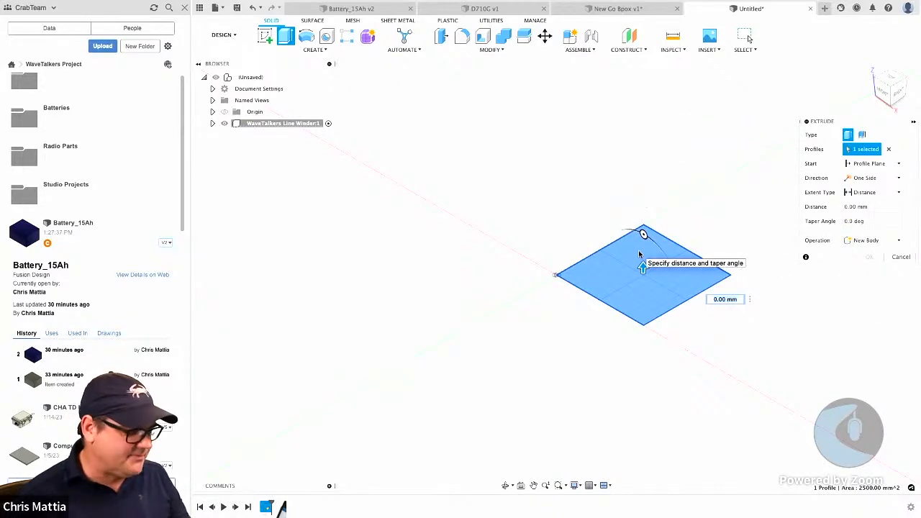
text(5)
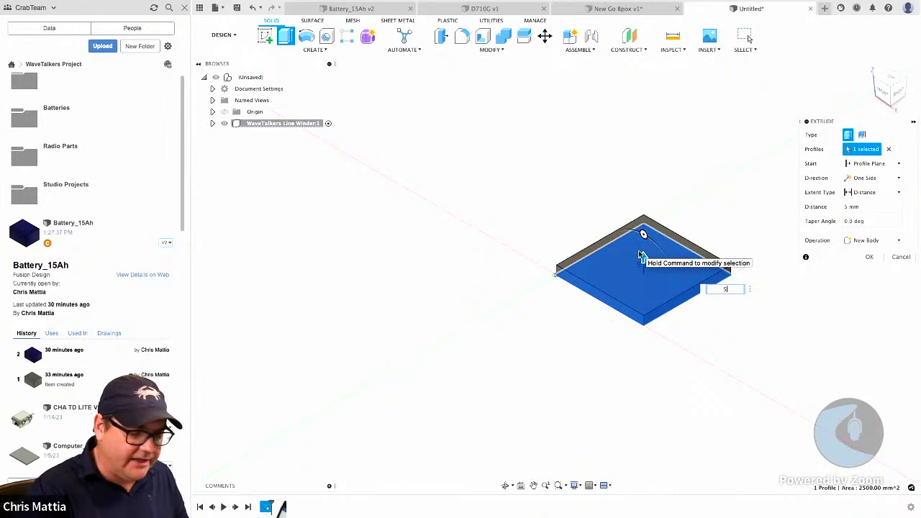
key(Return)
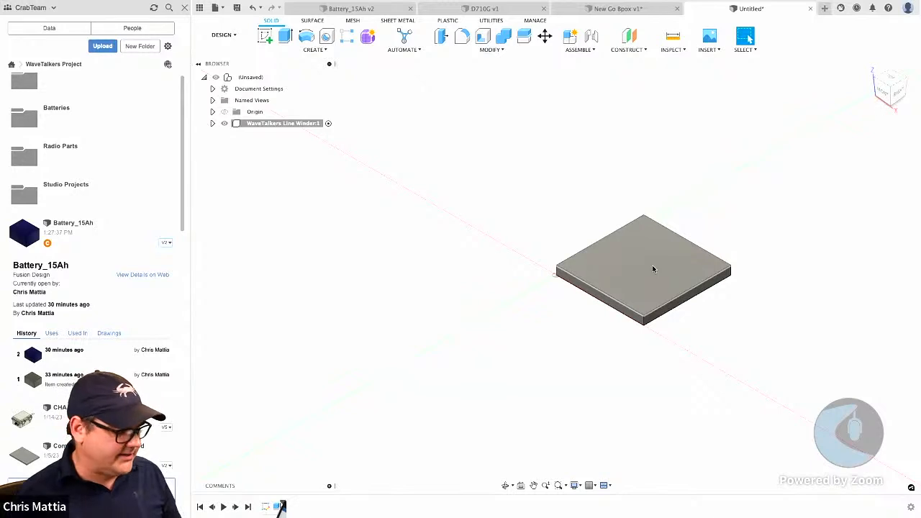
- Edit the square's sketch by adding a 25 mm diameter circle centred on the midpoint of the upper edge
click(213, 123)
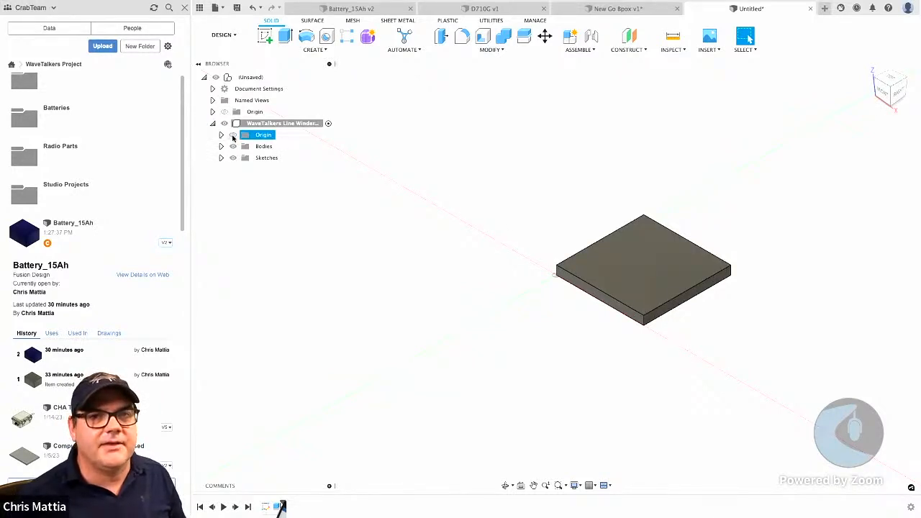
click(221, 158)
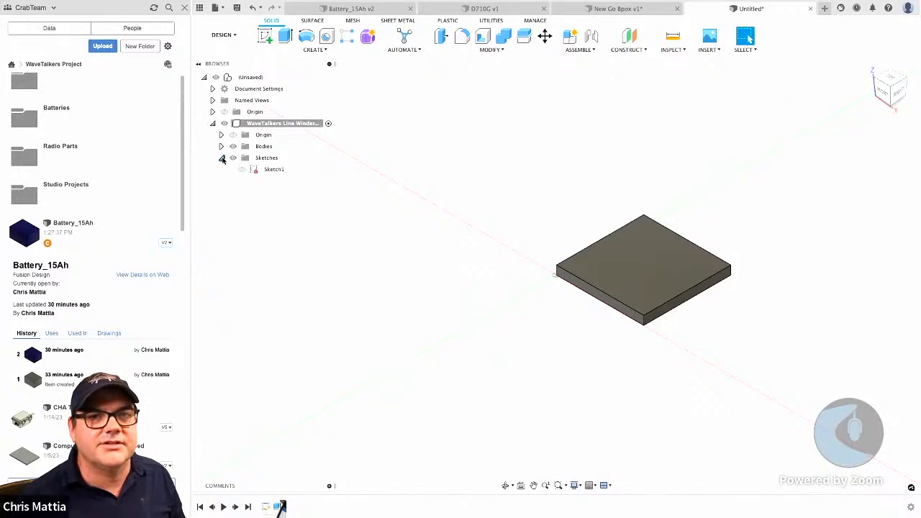
right_click(267, 170)
click(286, 207)
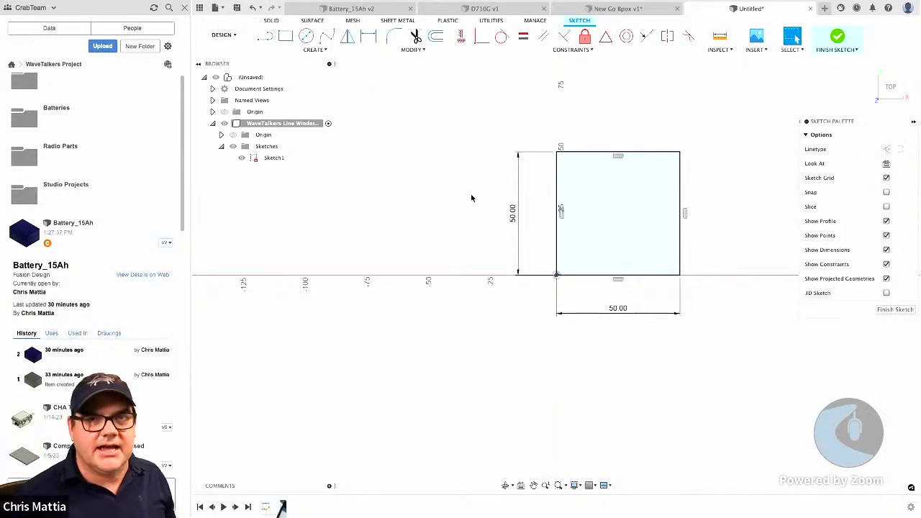
click(306, 37)
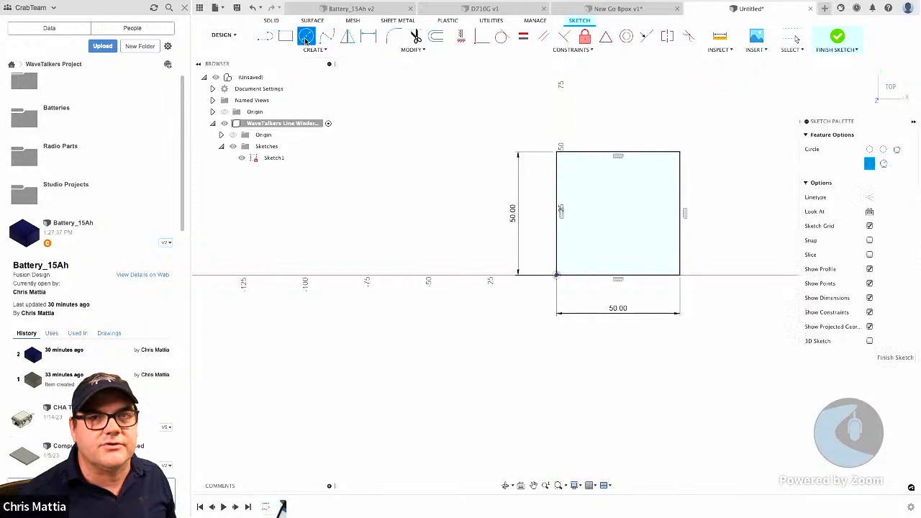
click(617, 155)
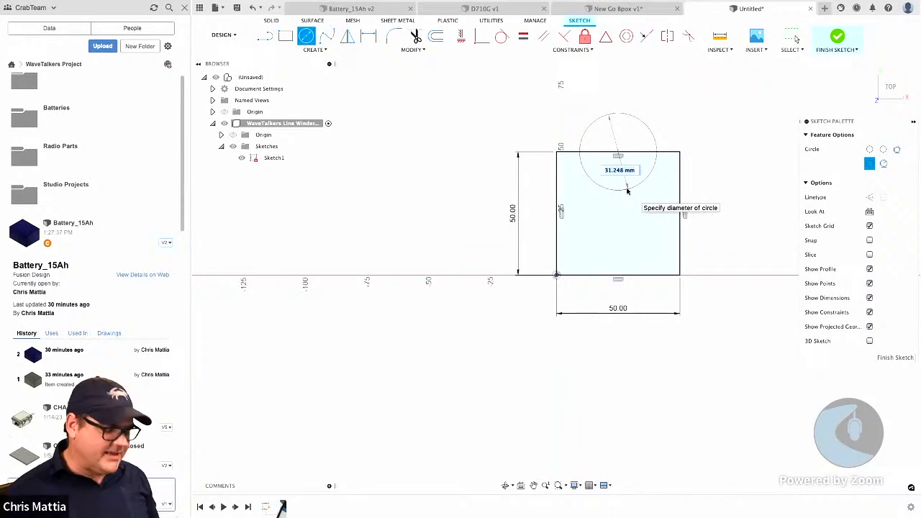
text(25)
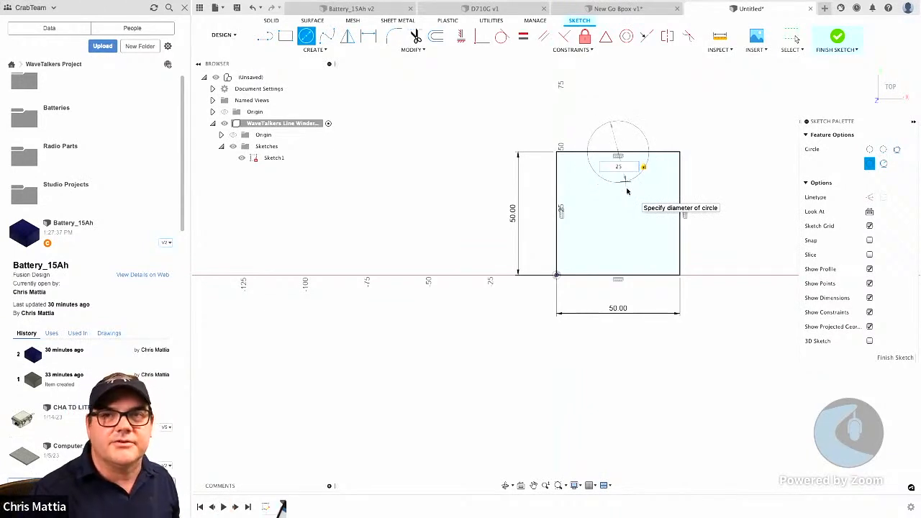
key(Return)
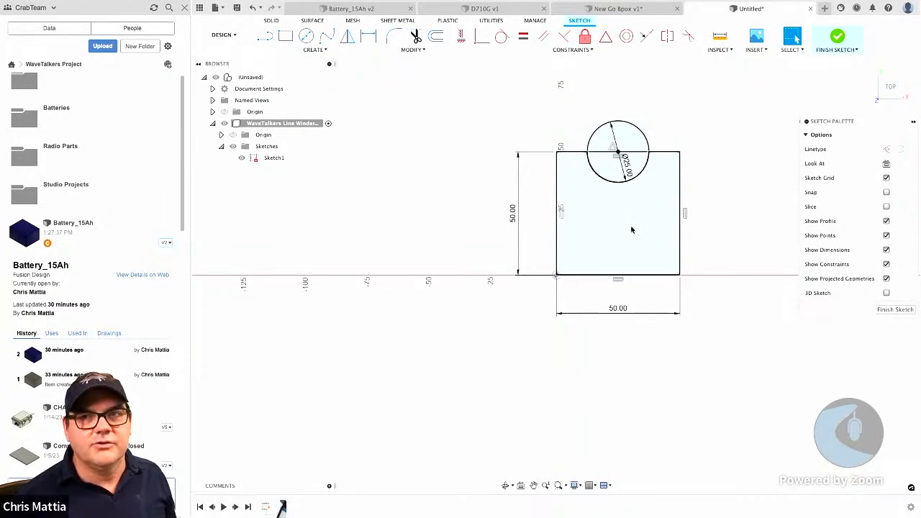
click(833, 41)
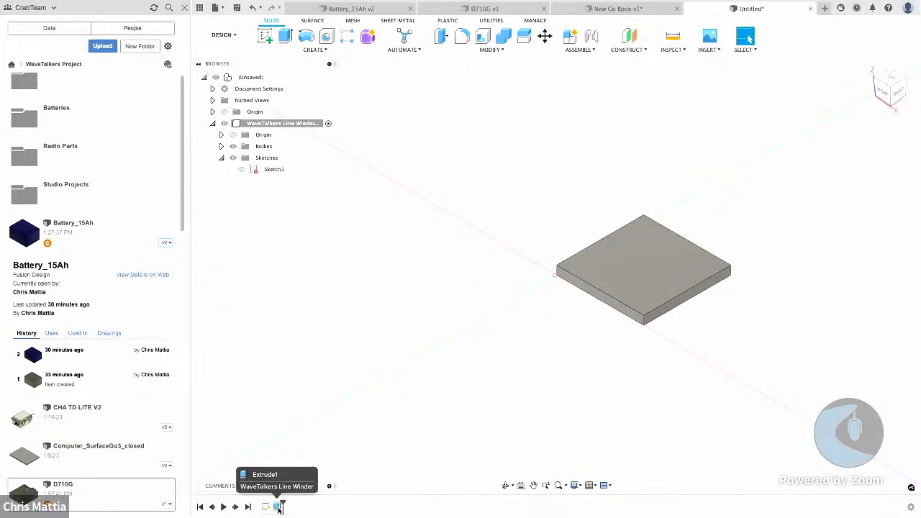
- Edit the plate's extrusion to exclude the part of the circle inside the square, leaving a semicircular notch
right_click(279, 507)
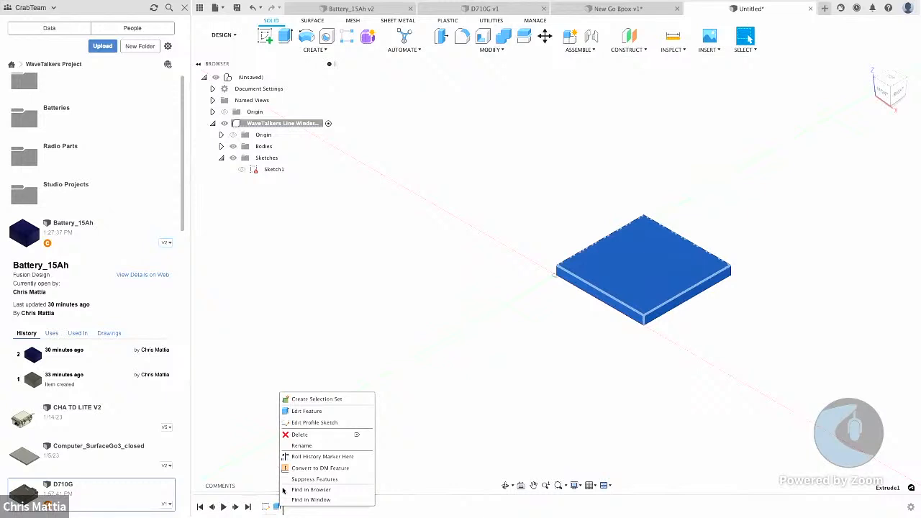
click(302, 411)
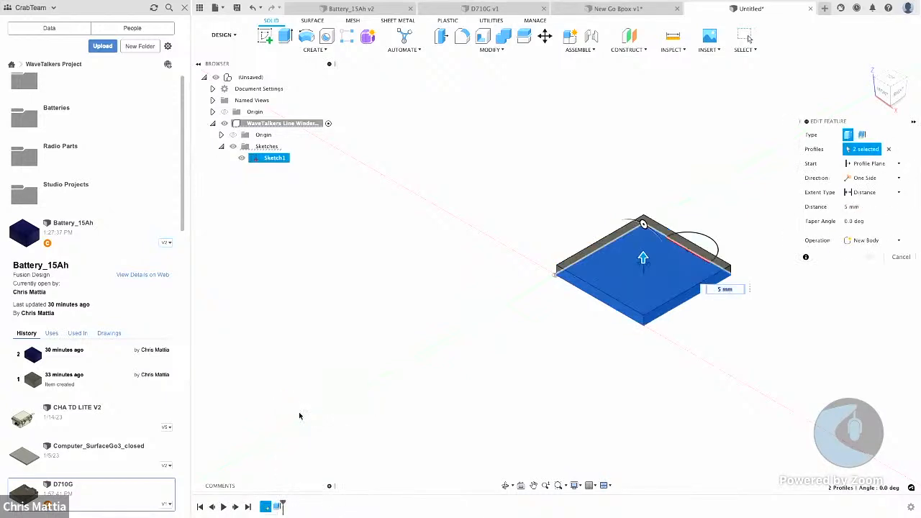
click(674, 256)
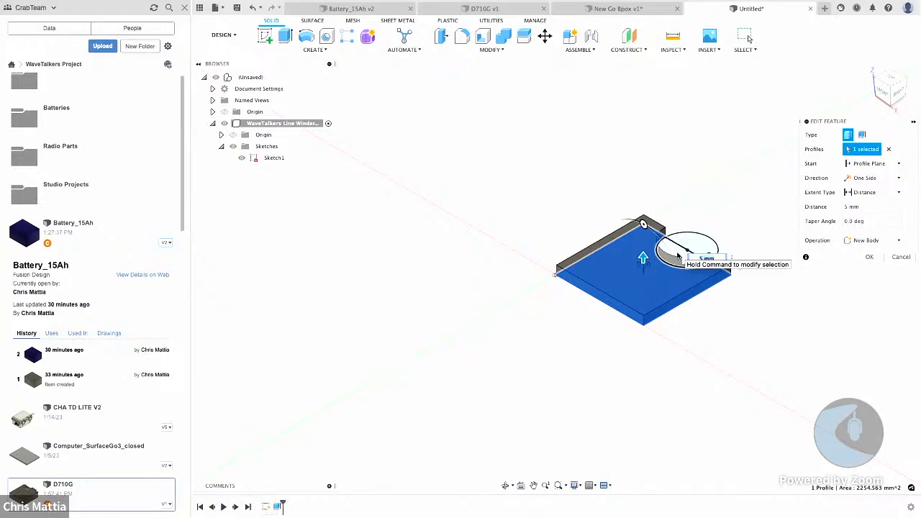
click(869, 258)
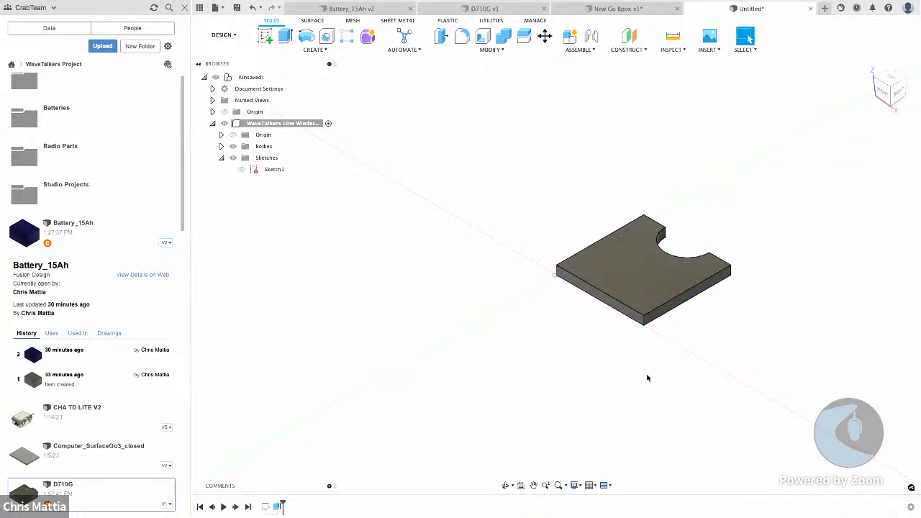
- Mirror the notched body about its side face opposite the notch, using the Join operation
shift+middle_drag(642, 384, 674, 408)
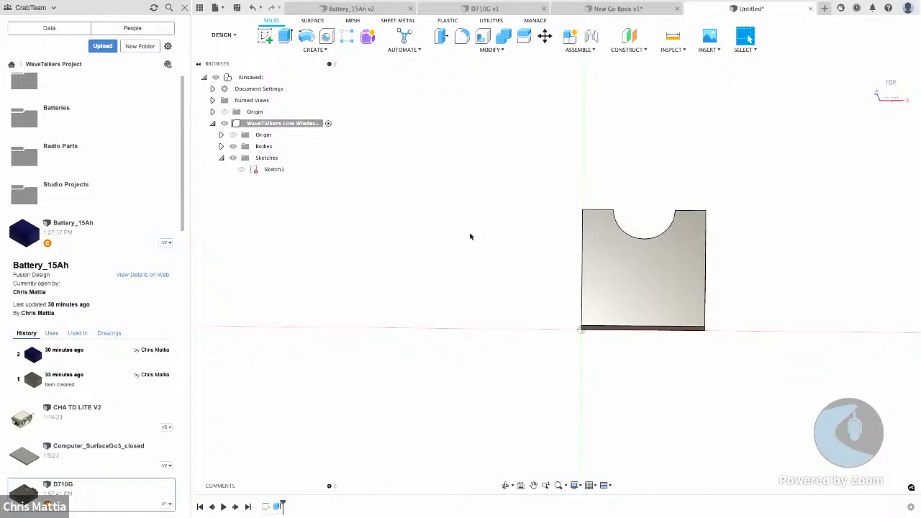
click(313, 50)
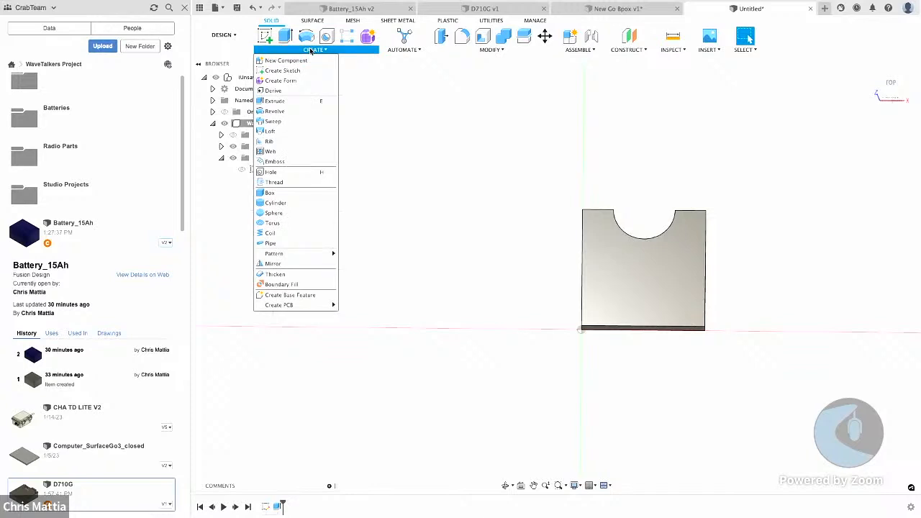
click(273, 264)
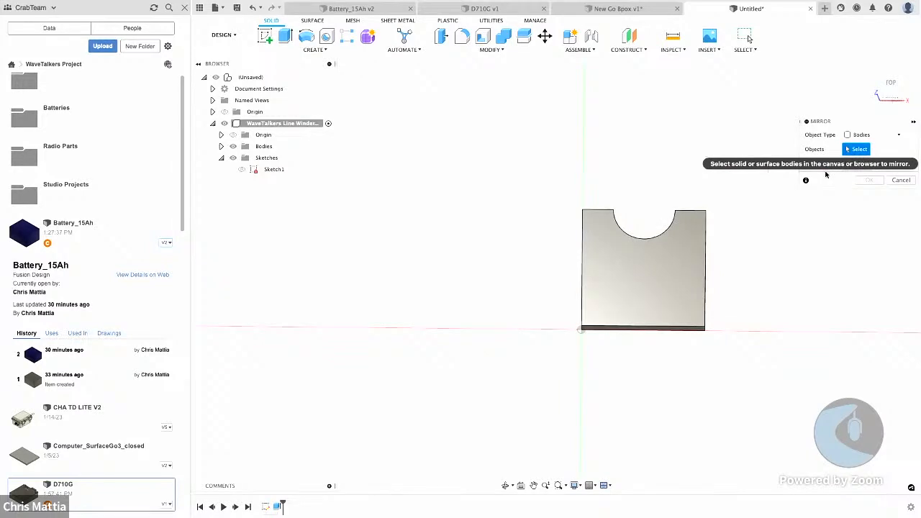
click(643, 282)
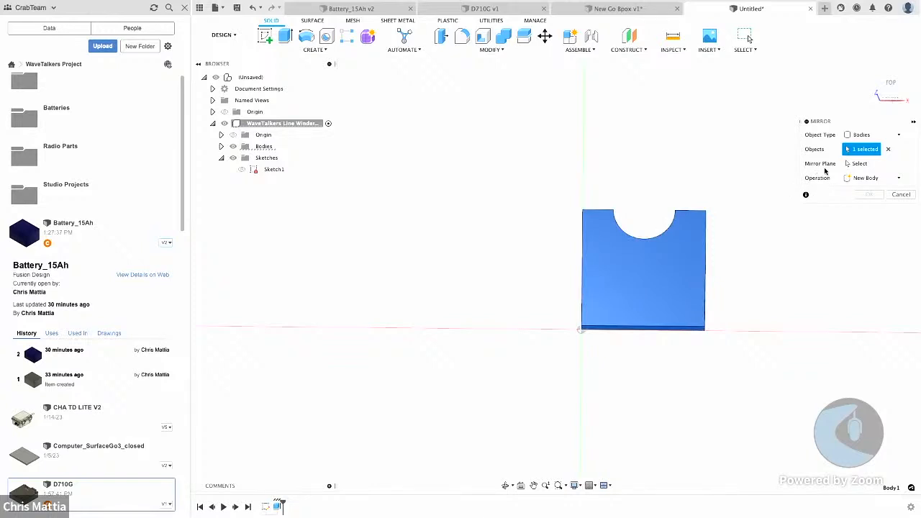
click(861, 166)
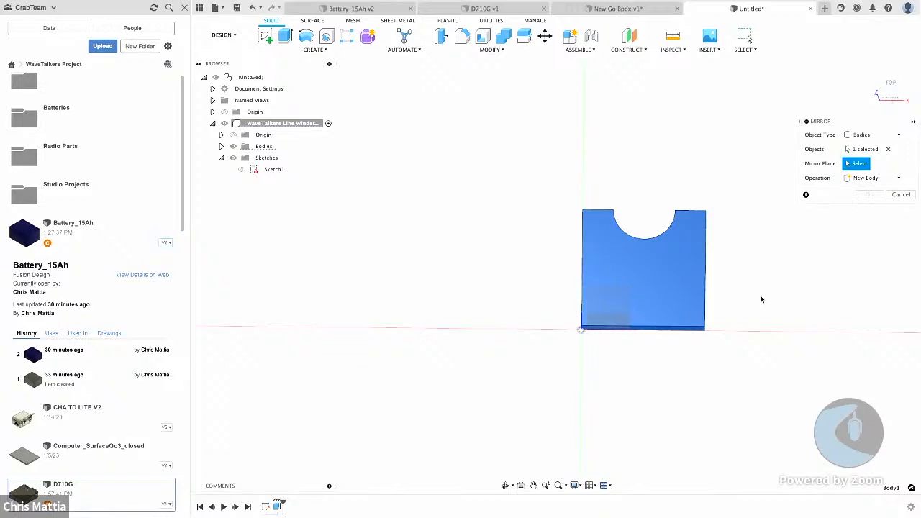
shift+middle_drag(722, 353, 721, 324)
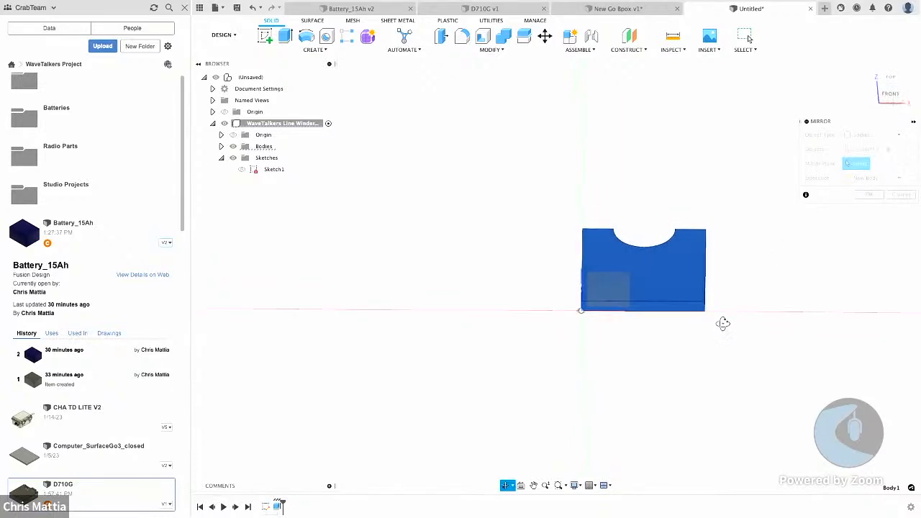
click(662, 308)
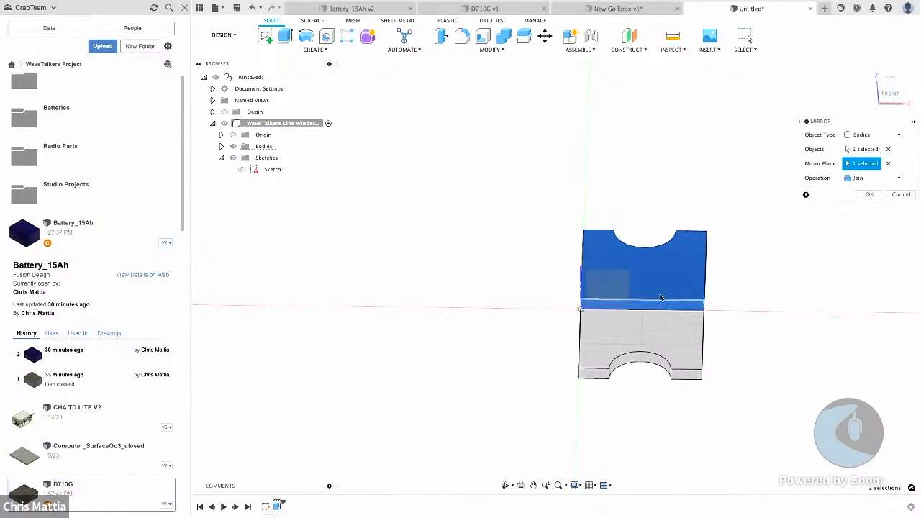
click(869, 194)
- Reopen Sketch1 and draw a fit point spline from the square's lower edge through two interior points to the upper part of its right edge
shift+middle_drag(765, 329, 775, 378)
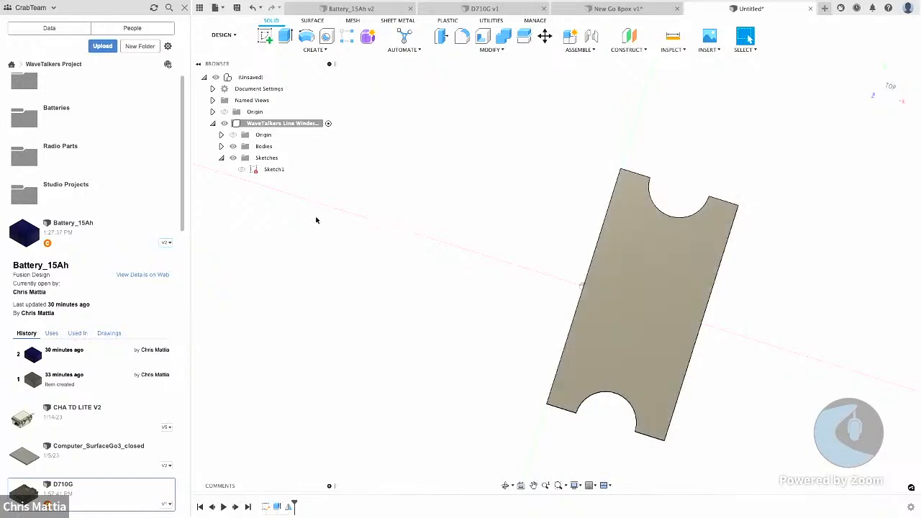
right_click(272, 171)
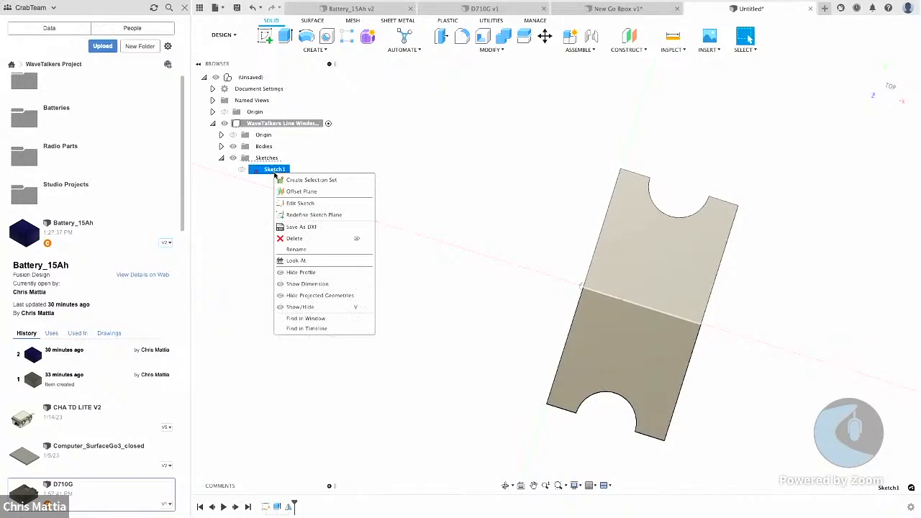
click(293, 203)
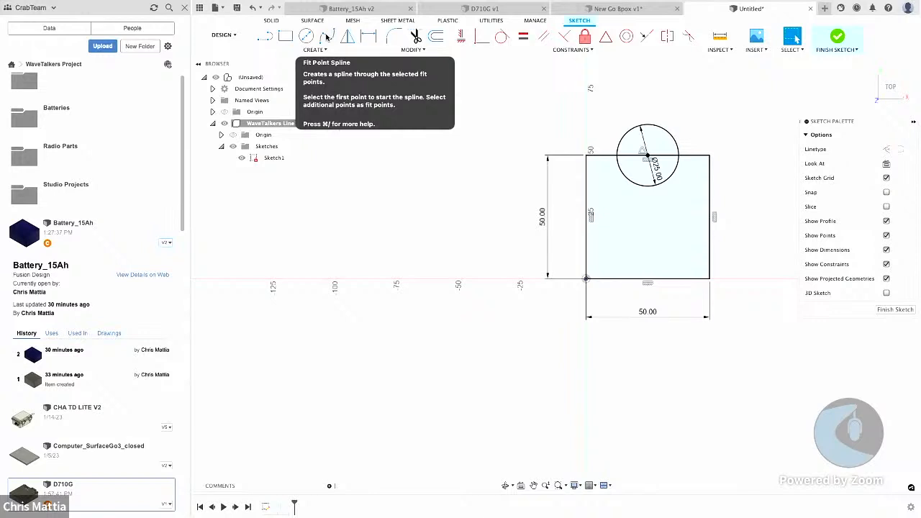
click(326, 37)
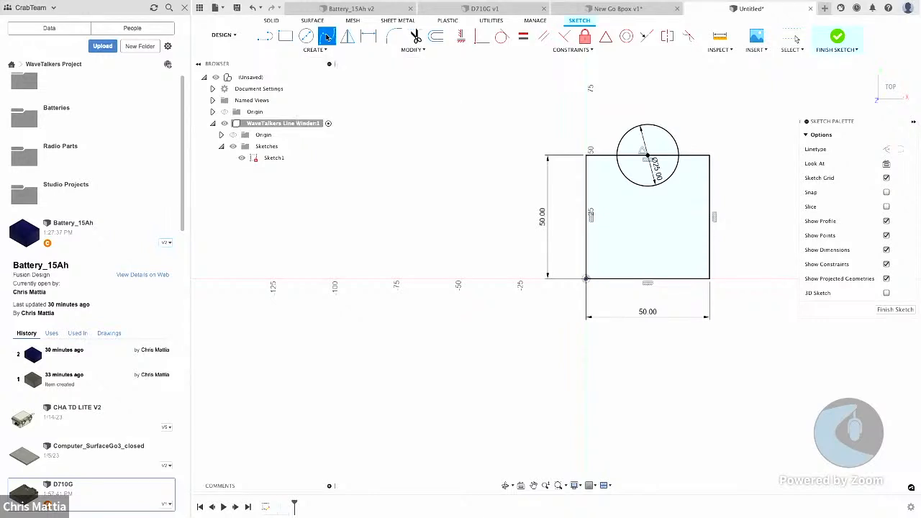
click(683, 278)
click(675, 244)
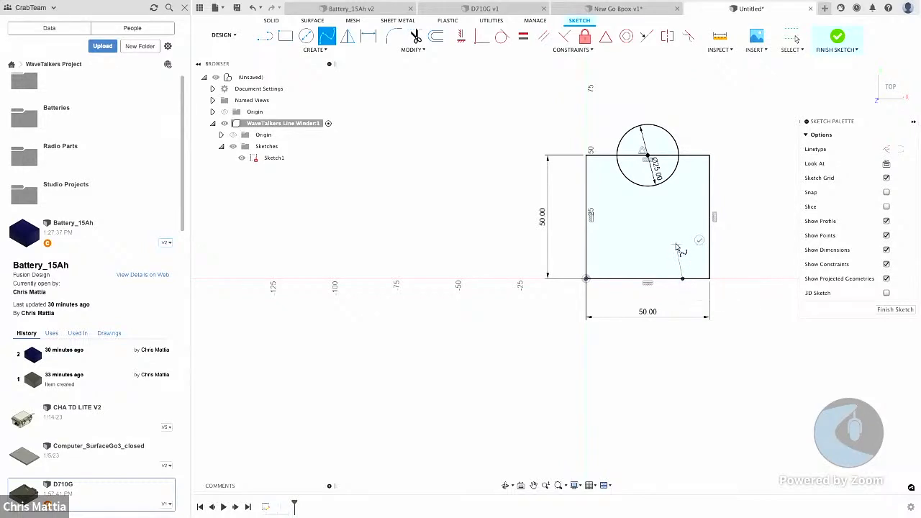
click(682, 192)
click(710, 170)
click(714, 191)
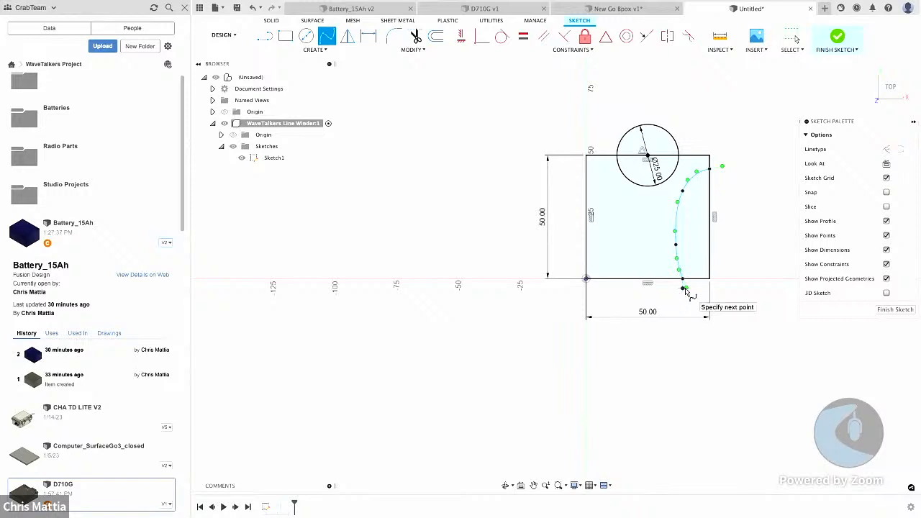
key(Escape)
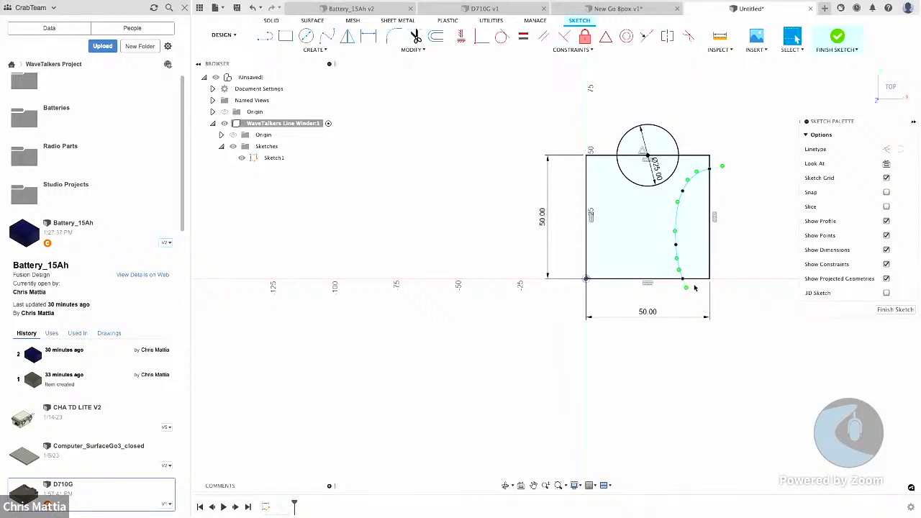
- Reshape the spline by adjusting the tangent handles at its lower end and middle fit point, and finish the sketch
drag(688, 288, 680, 306)
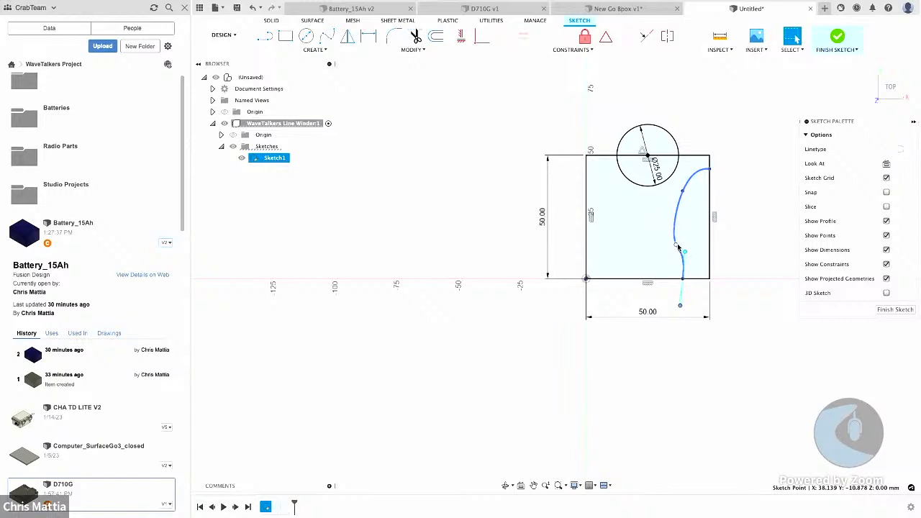
click(677, 247)
drag(673, 238, 670, 226)
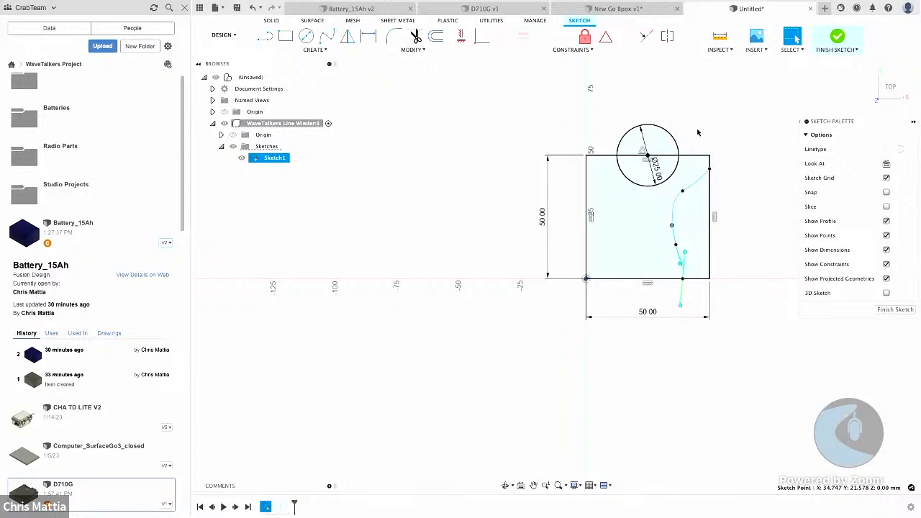
click(832, 40)
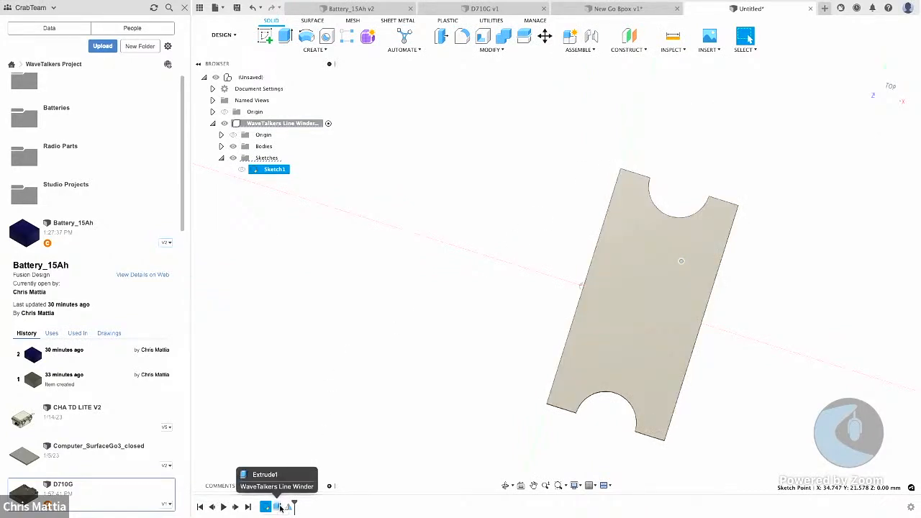
- Edit the plate's extrusion to exclude the region between the spline and the square's right edge
right_click(279, 507)
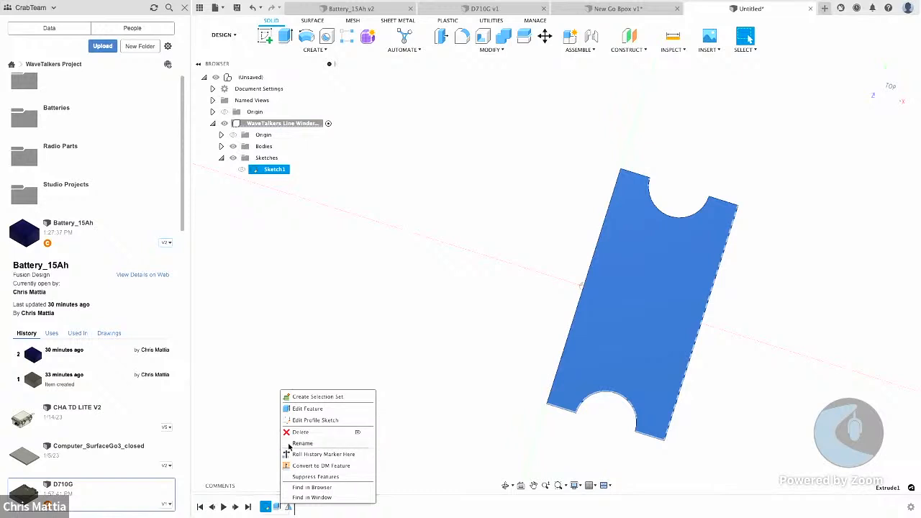
click(306, 408)
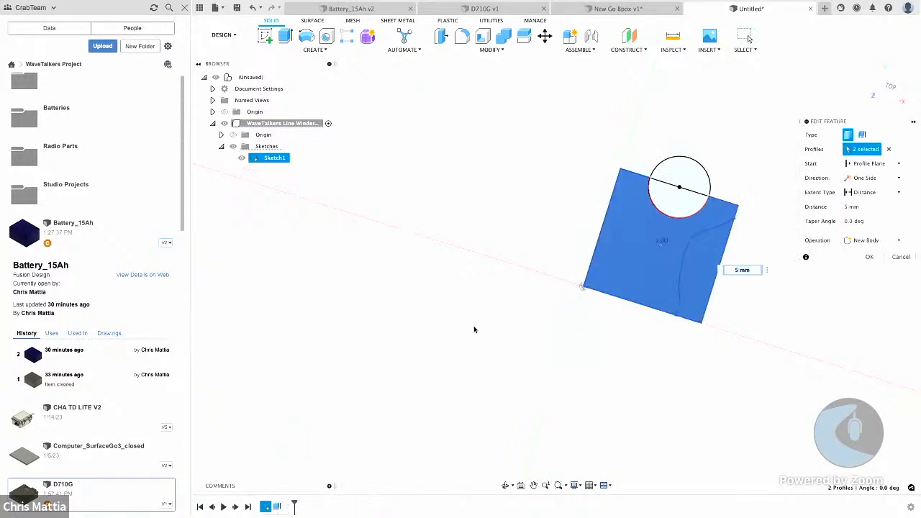
click(705, 257)
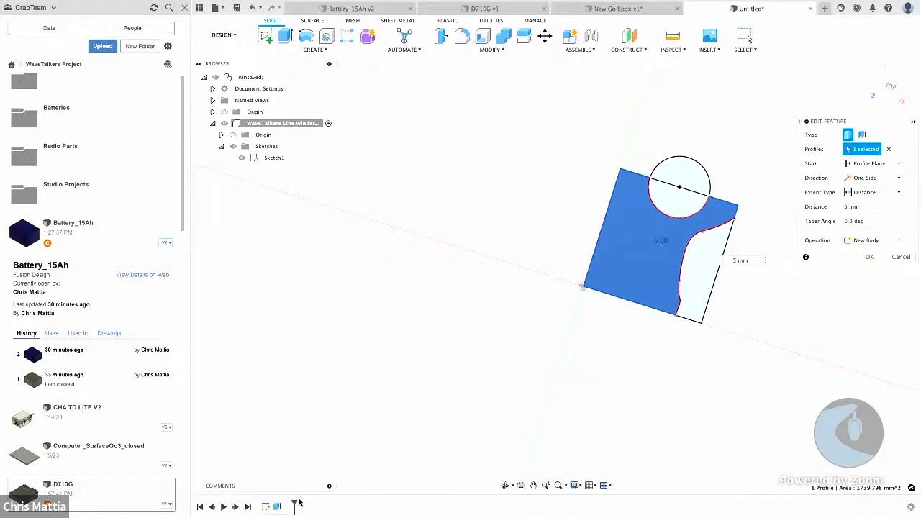
click(869, 257)
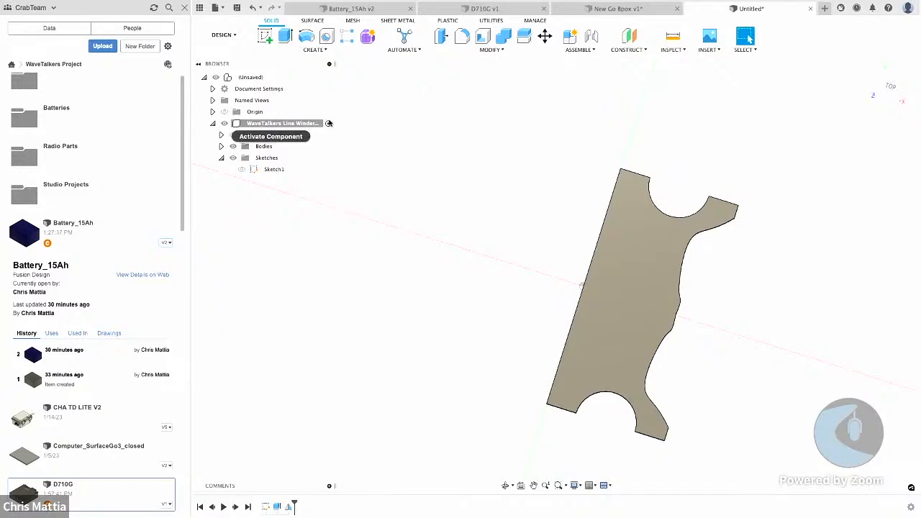
- Reopen Sketch1 and draw a 3 mm diameter circle inside the square, below and left of the notch circle
right_click(274, 170)
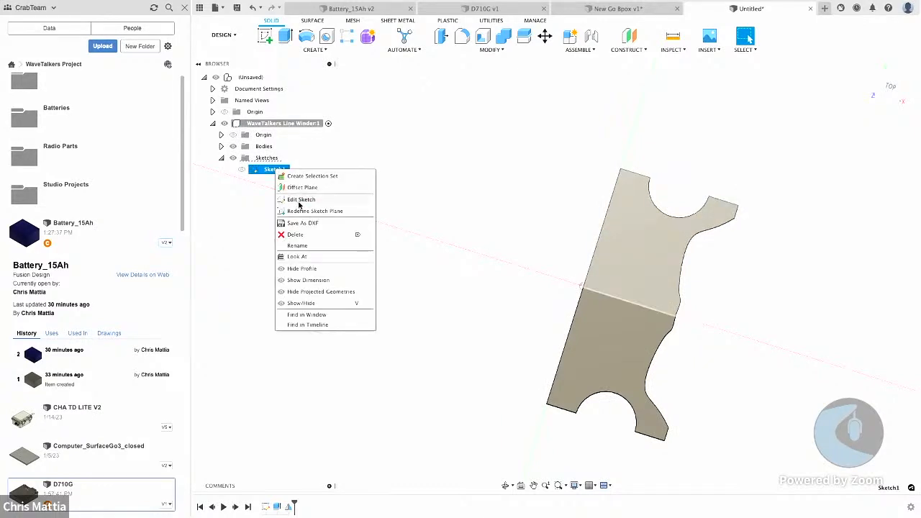
click(300, 200)
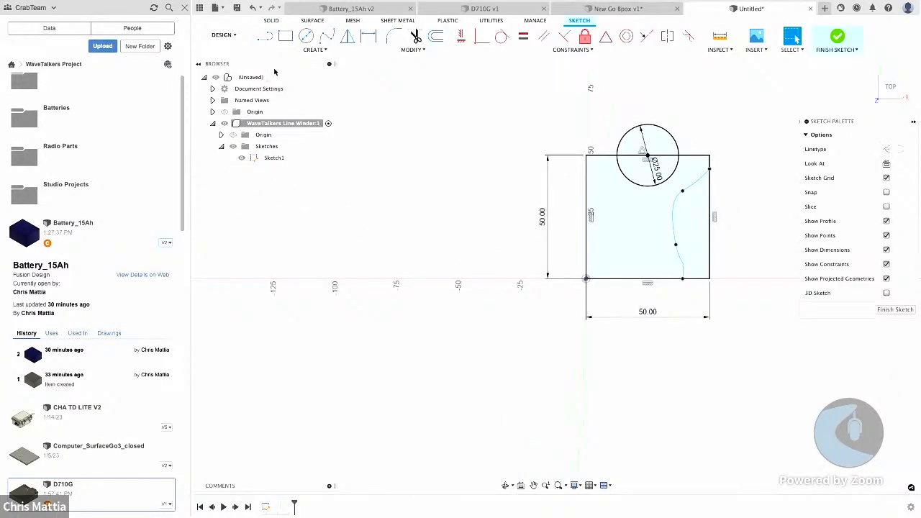
click(306, 36)
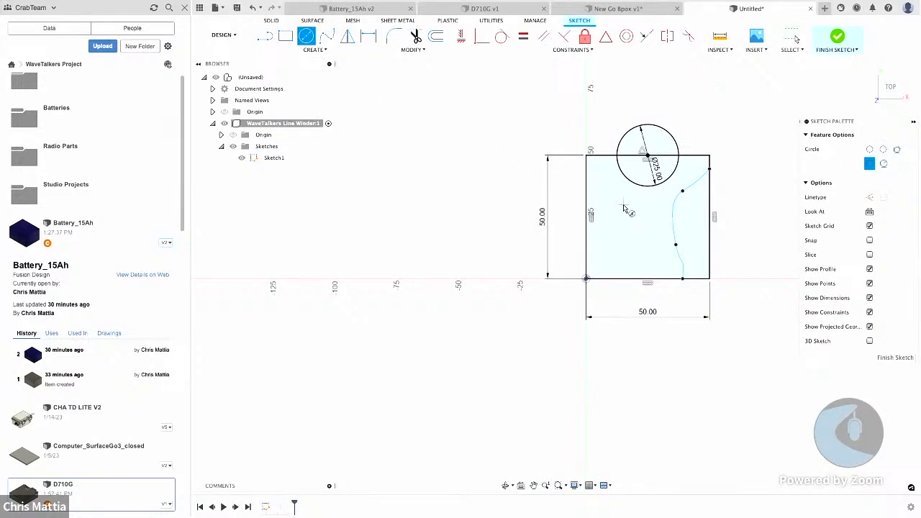
click(624, 207)
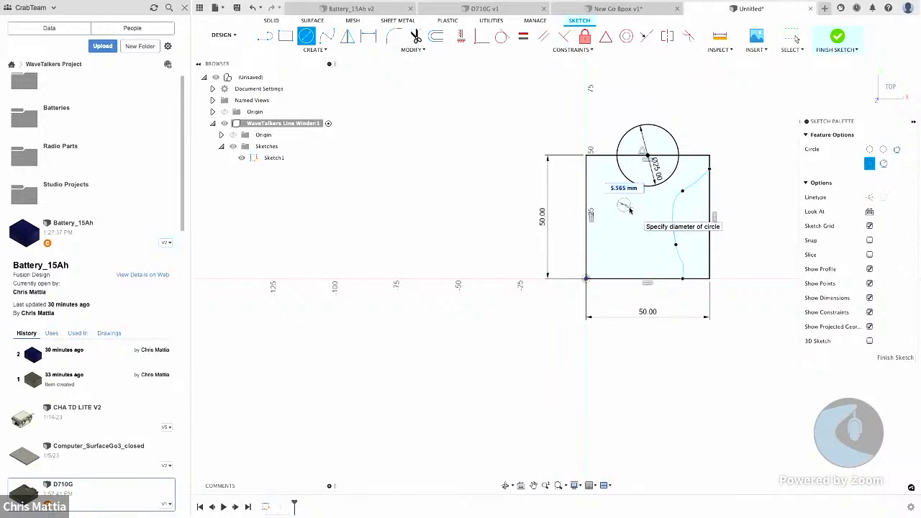
text(3)
key(Return)
key(Escape)
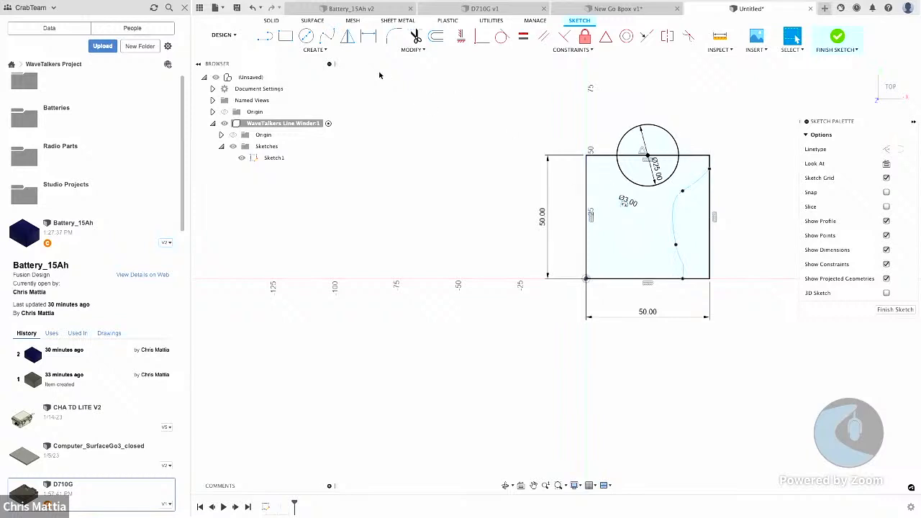
- Draw a rectangle 5 mm wide and 3 mm high inward from the upper part of the large square's left edge
click(290, 39)
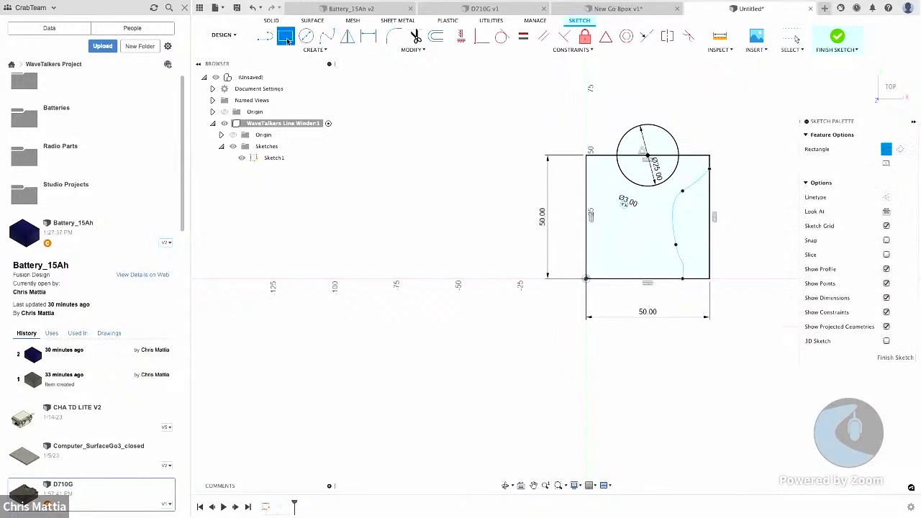
click(587, 181)
key(Tab)
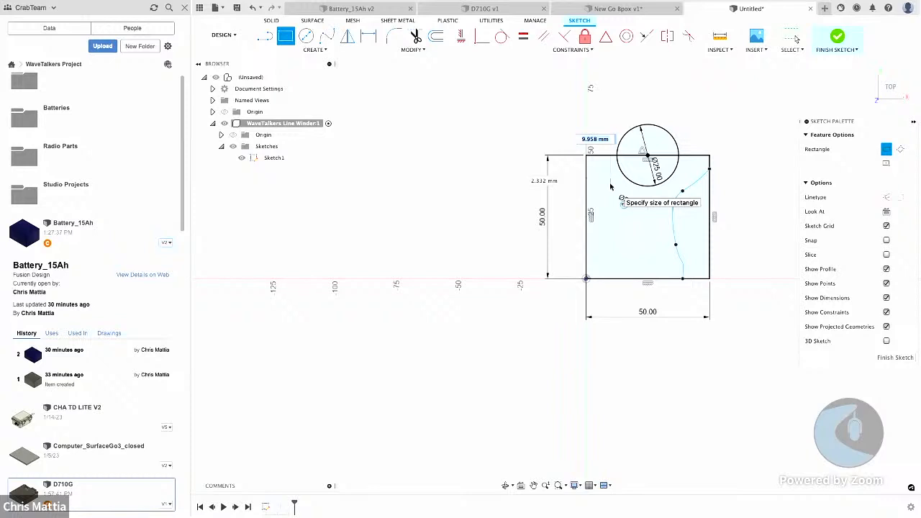
text(5)
key(Tab)
text(3)
key(Tab)
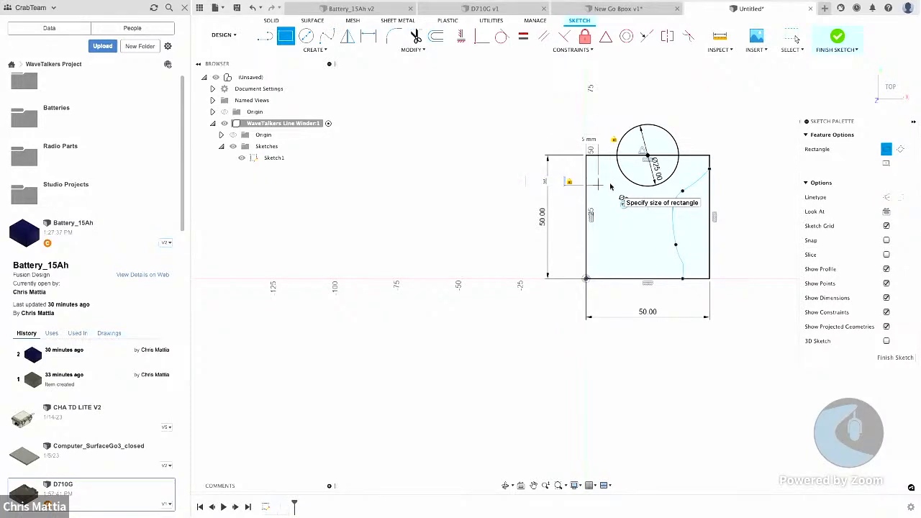
key(Return)
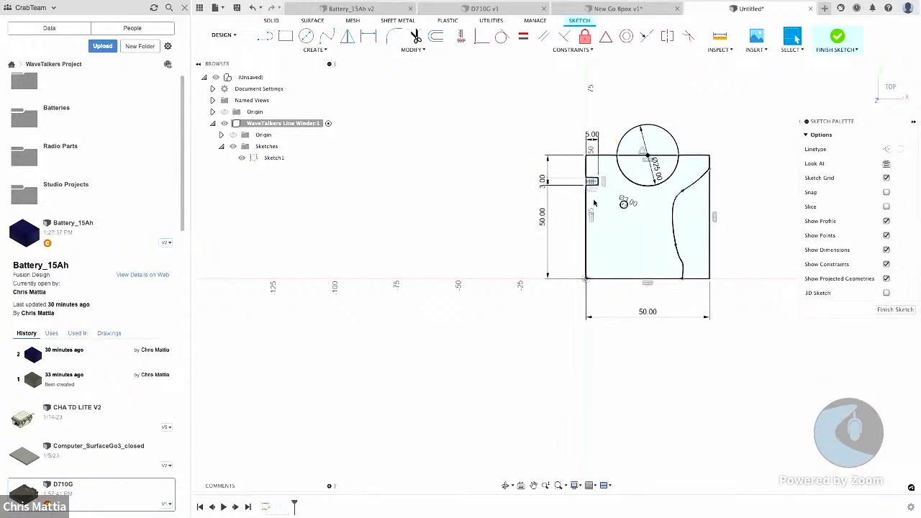
- Draw a 20 mm by 20 mm square upward from the large square's lower edge, left of the spline
scroll(594, 205, up, 2)
scroll(594, 204, up, 2)
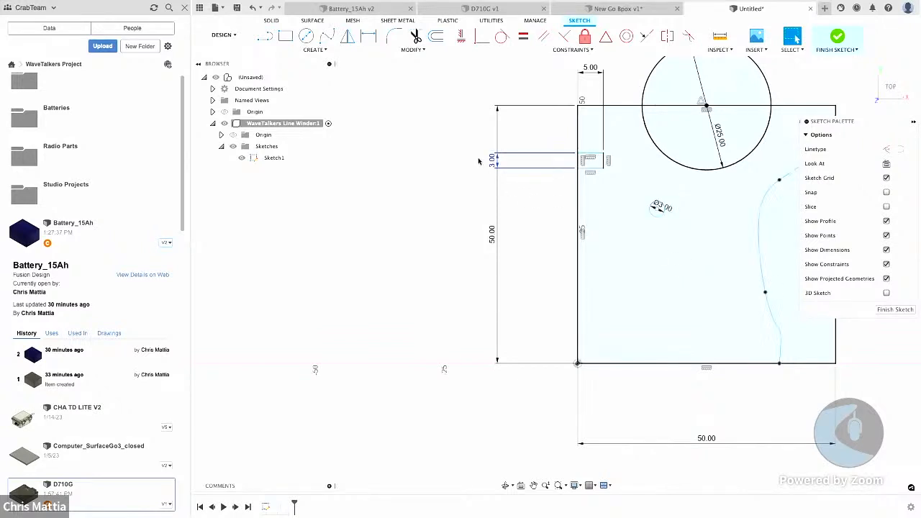
click(285, 37)
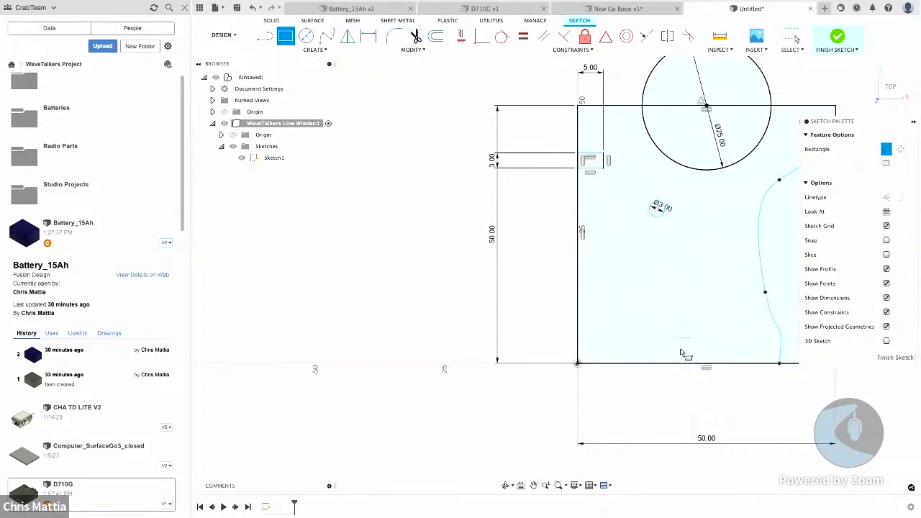
click(638, 363)
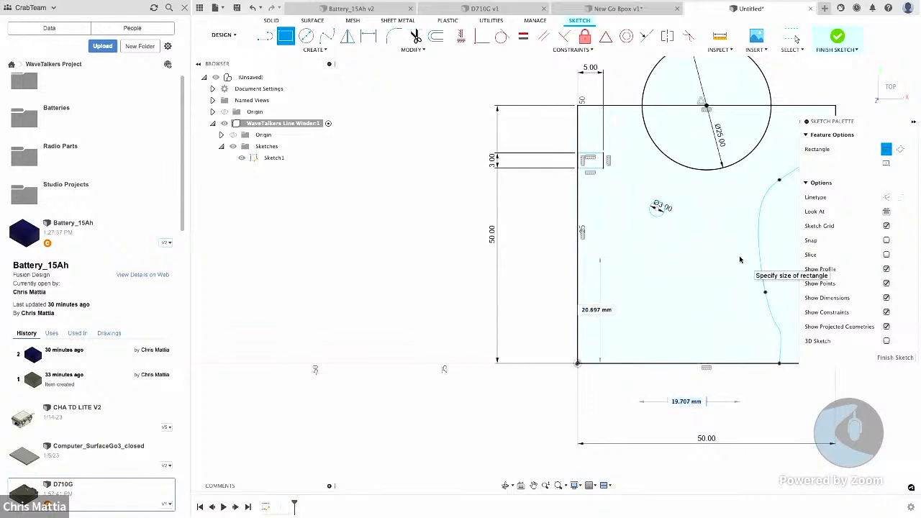
text(20)
key(Tab)
text(20)
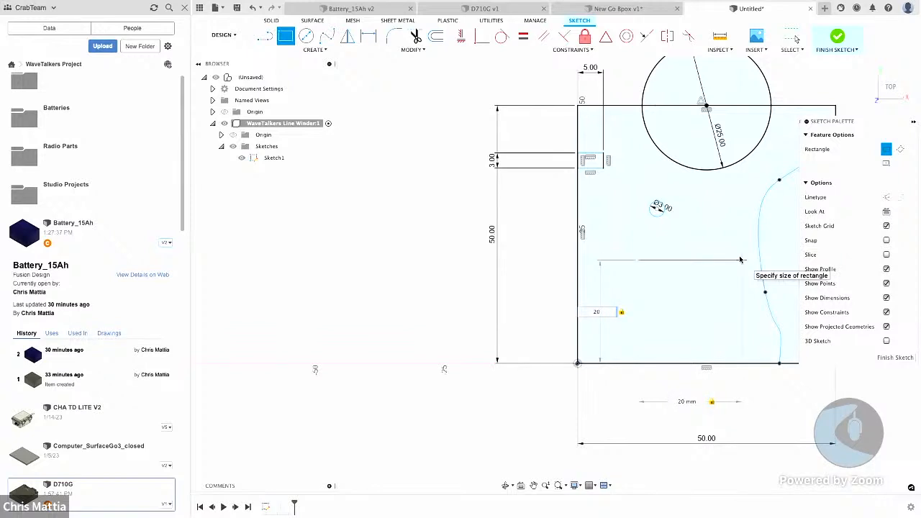
key(Return)
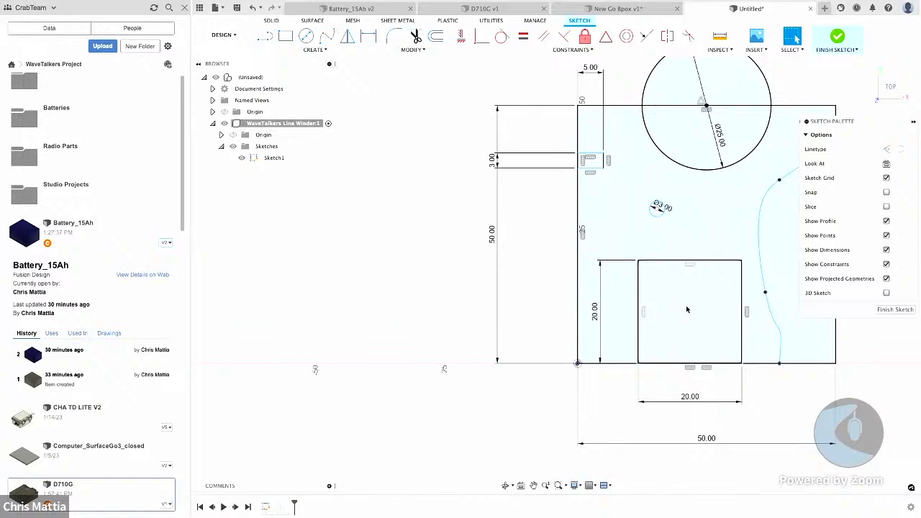
- Draw a rectangle 10 mm wide and 5 mm high inside the 20 mm square, starting on its lower edge
click(286, 36)
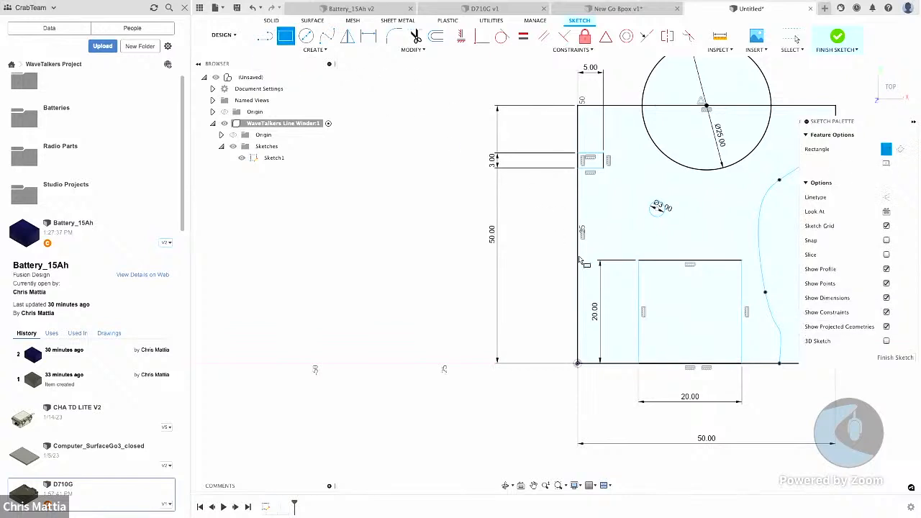
click(670, 362)
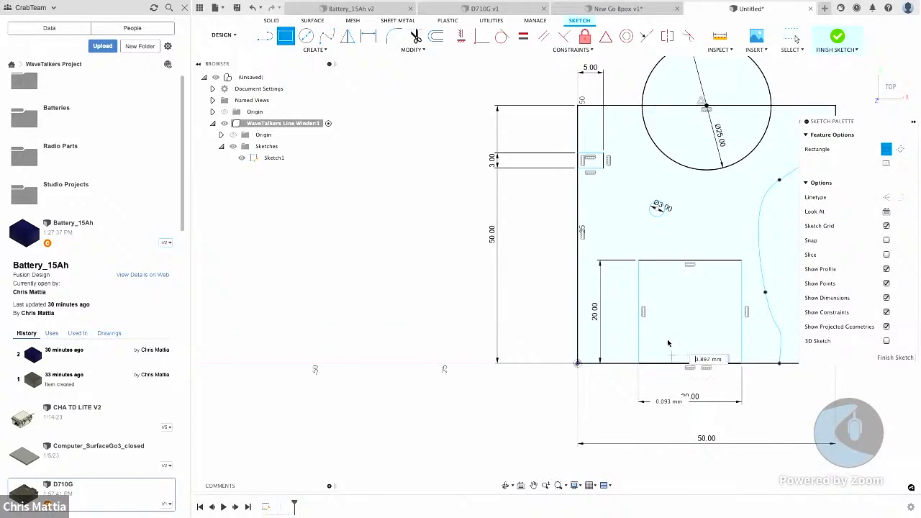
text(10)
key(Tab)
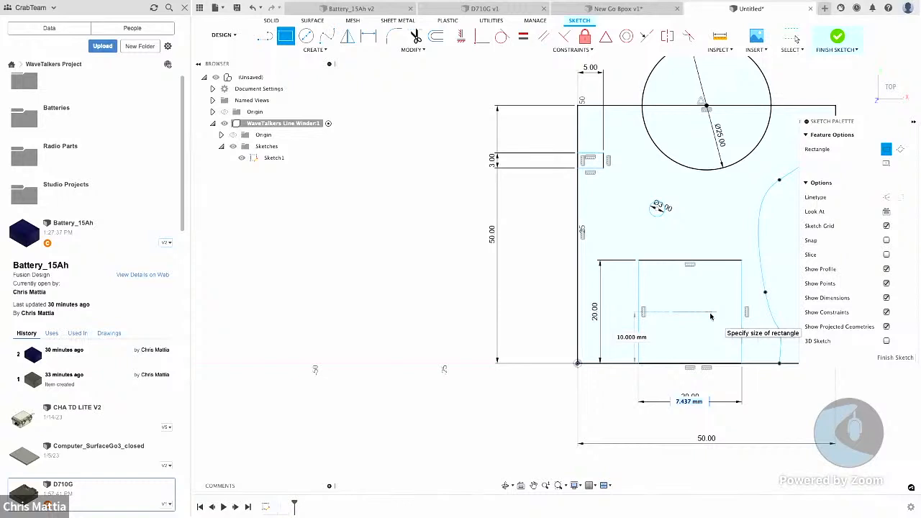
text(10)
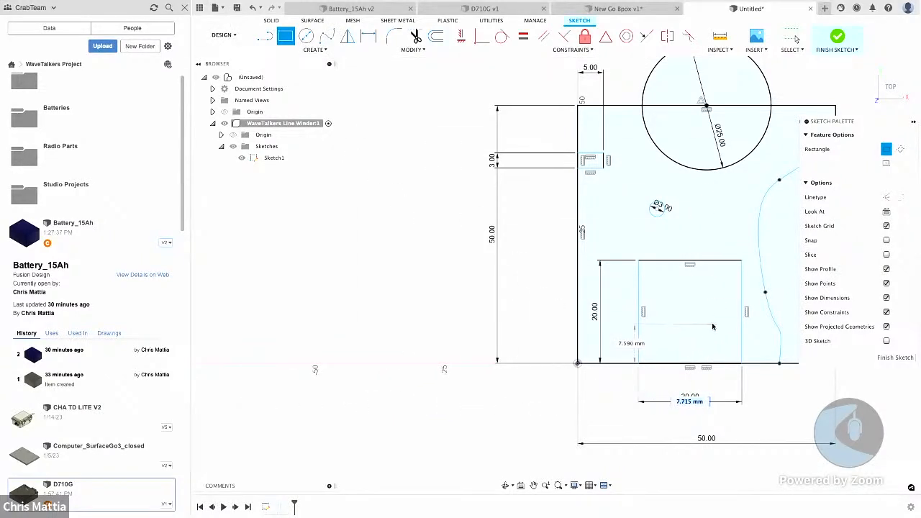
text(10)
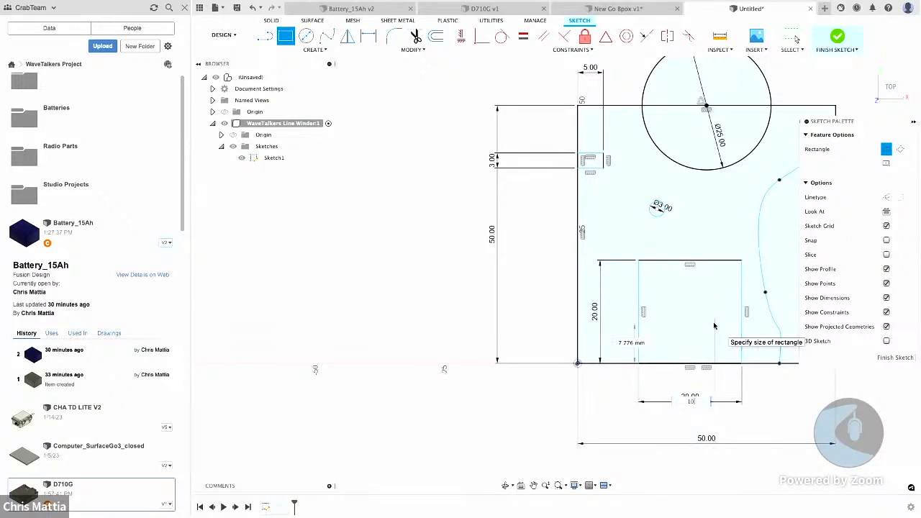
key(Tab)
text(5)
key(Return)
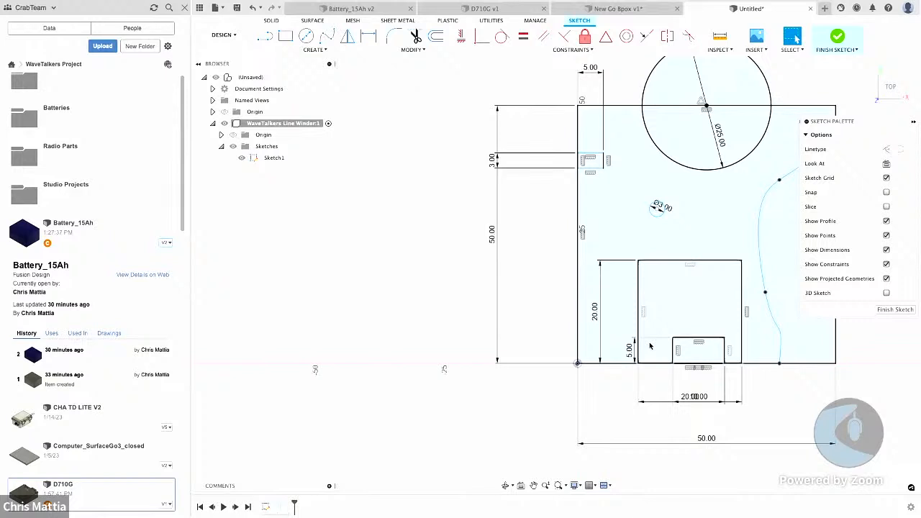
- Dimension the gap between the left sides of the 10 mm wide rectangle and the 20 mm square as 5 mm
key(d)
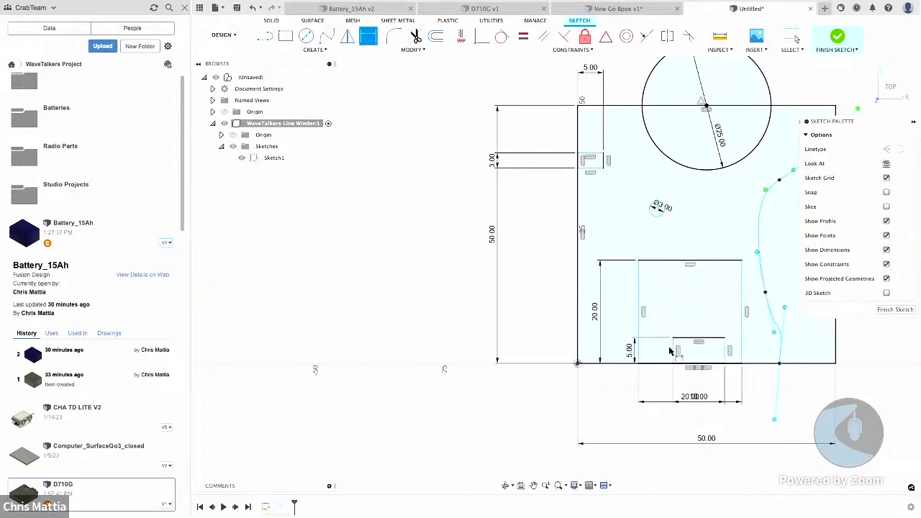
click(675, 351)
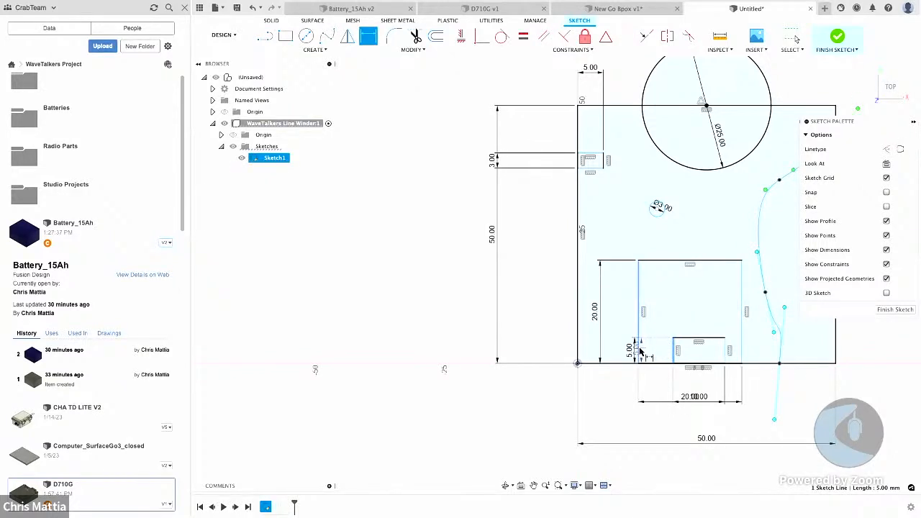
click(653, 351)
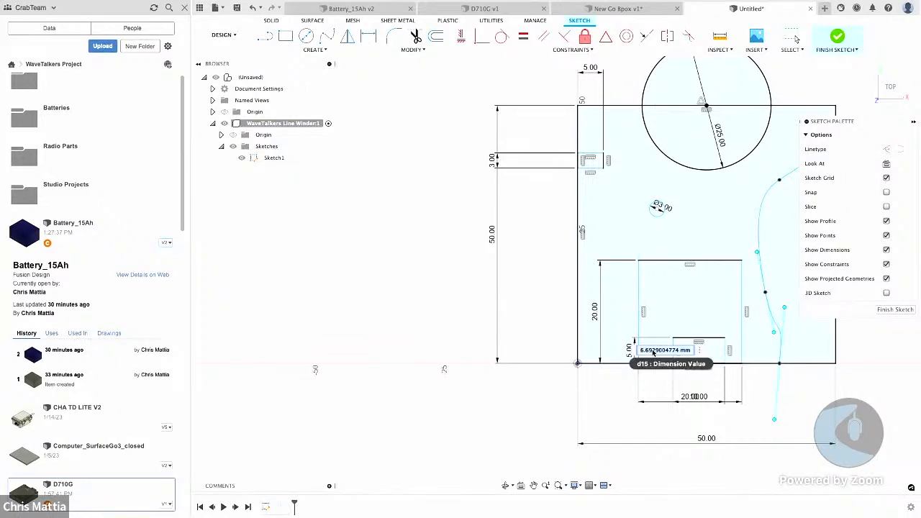
key(Return)
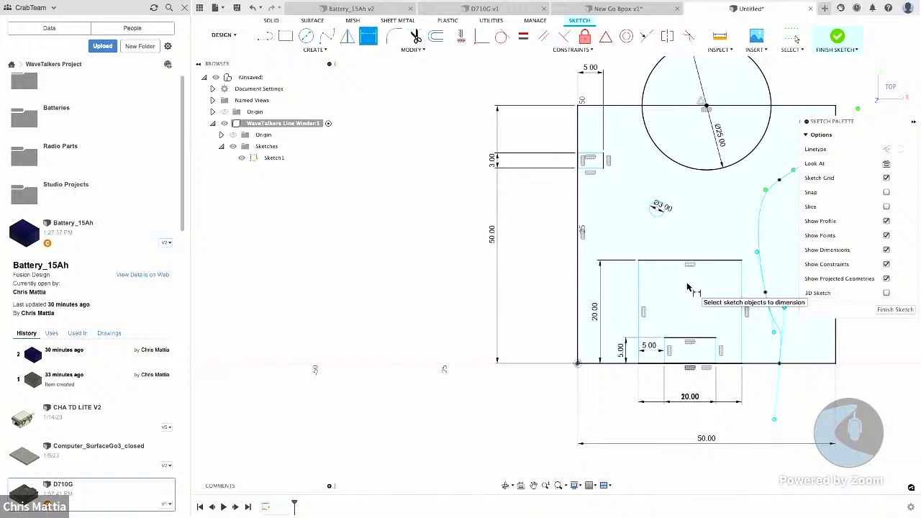
key(q)
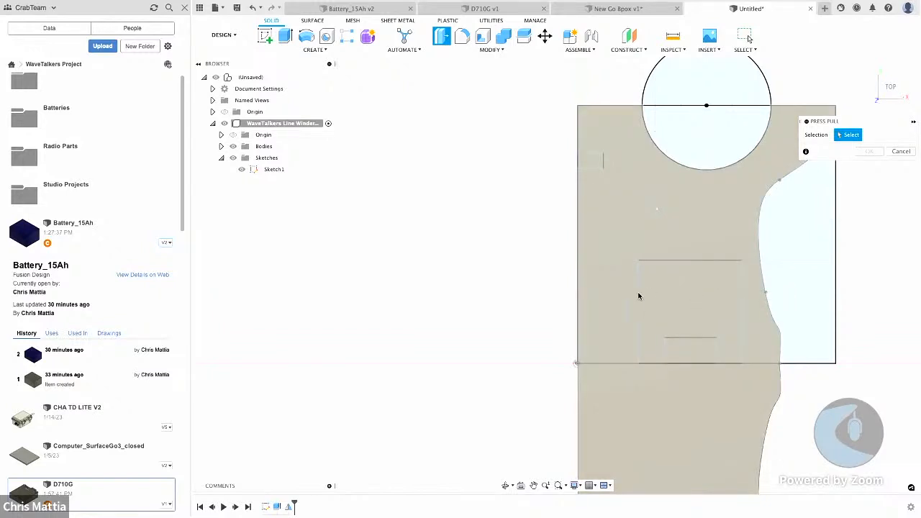
click(651, 296)
click(684, 280)
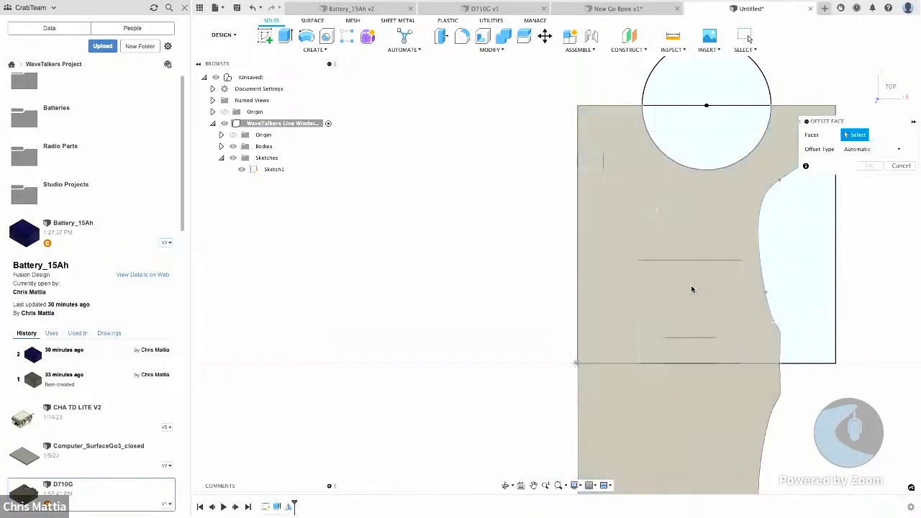
click(706, 287)
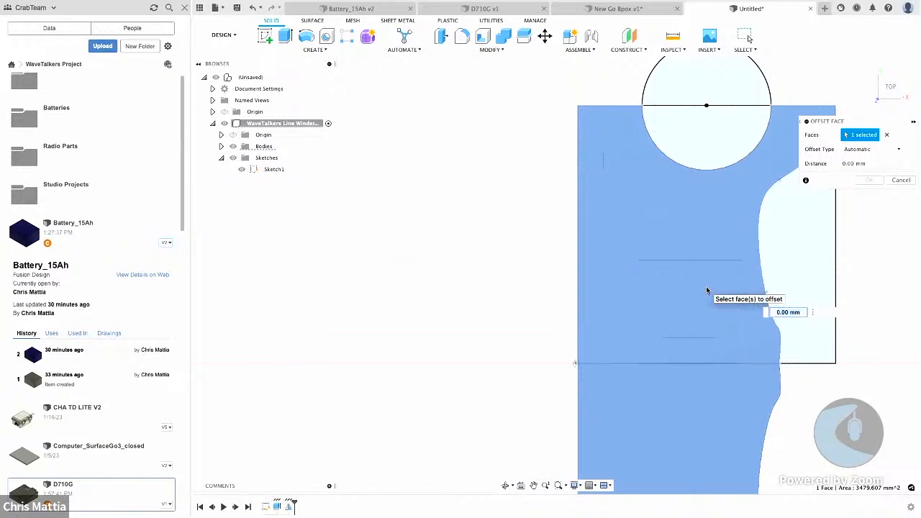
click(706, 290)
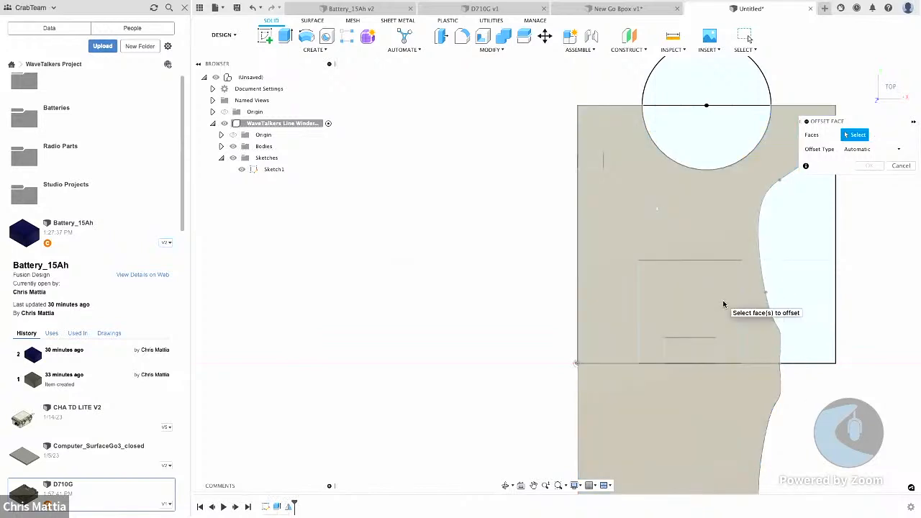
click(724, 302)
click(733, 326)
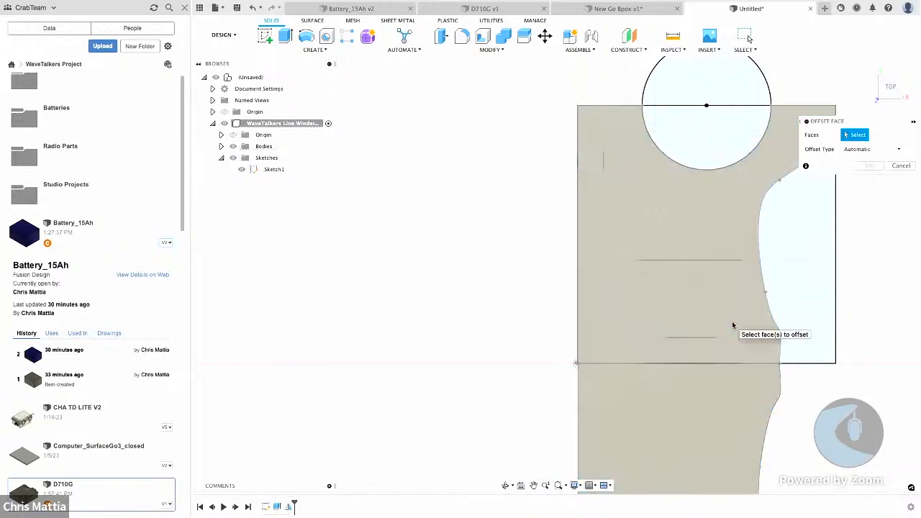
click(908, 171)
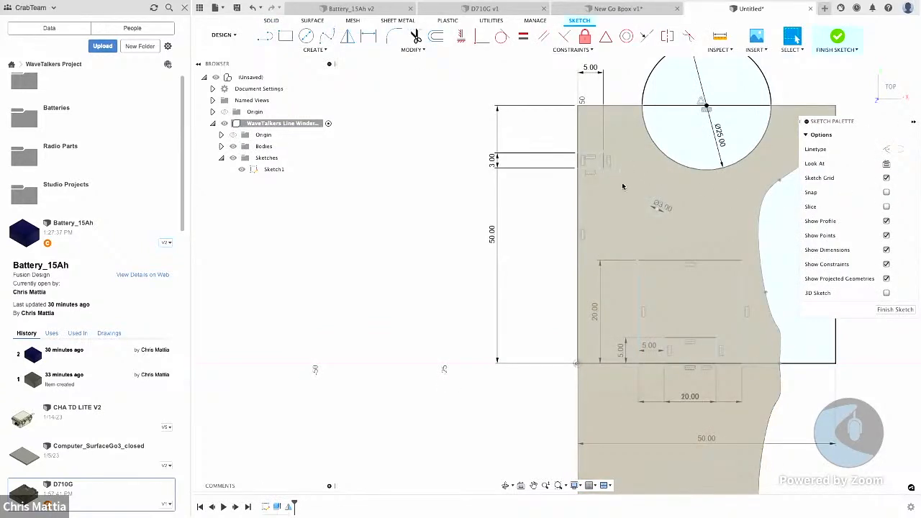
right_click(276, 507)
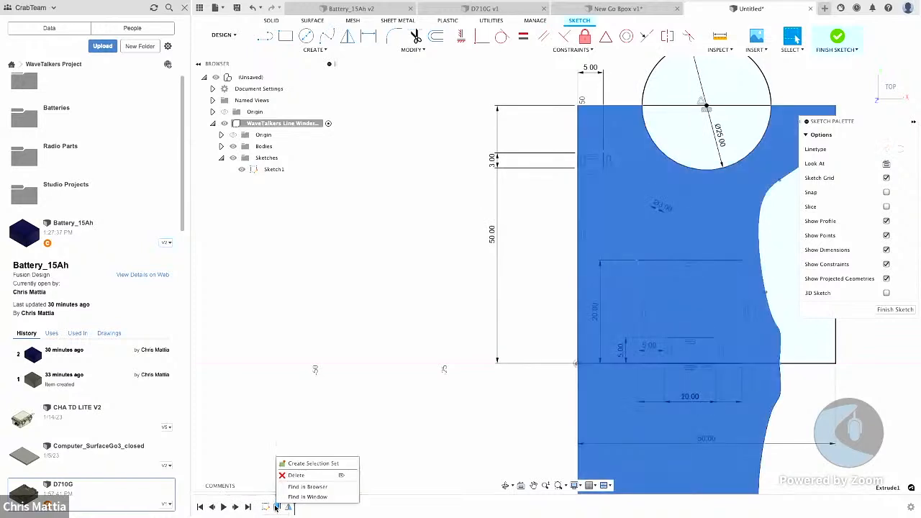
click(242, 442)
click(315, 406)
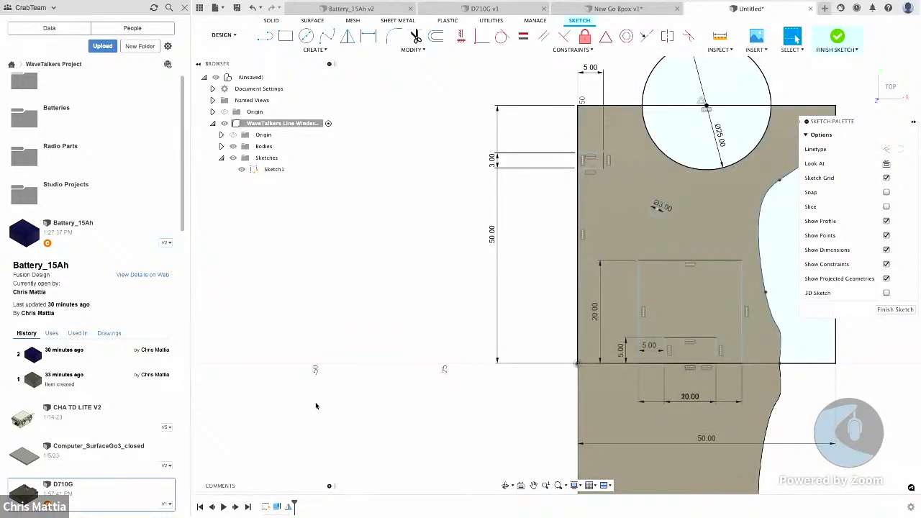
right_click(278, 506)
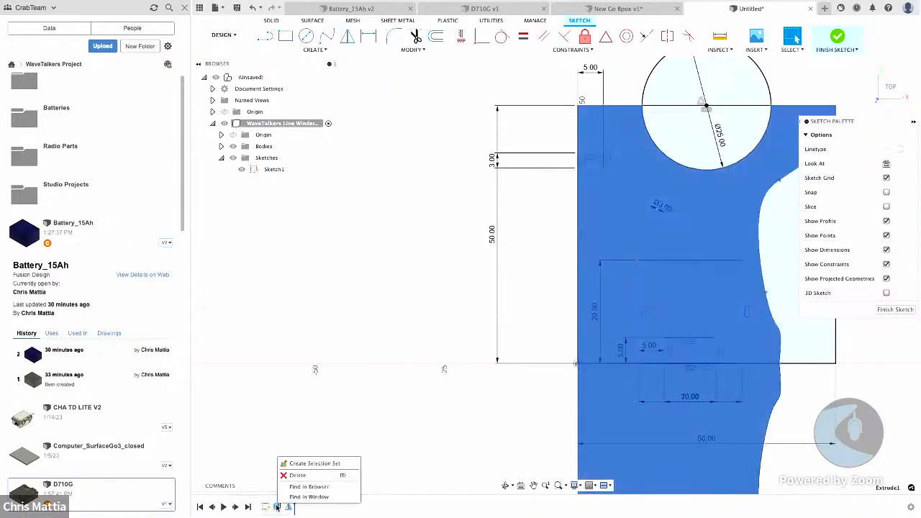
click(291, 423)
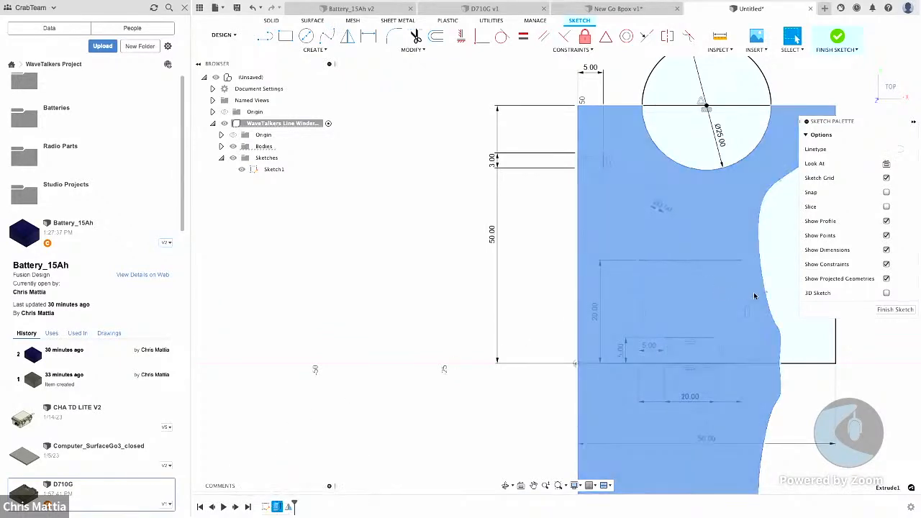
- Finish the sketch and edit the 5 mm plate extrusion to exclude the edge slot and 3 mm hole profiles
click(908, 310)
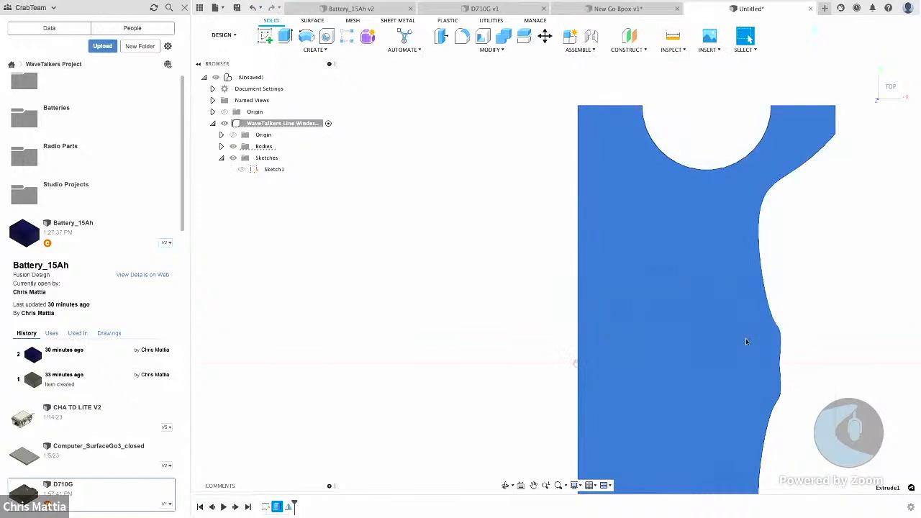
right_click(279, 507)
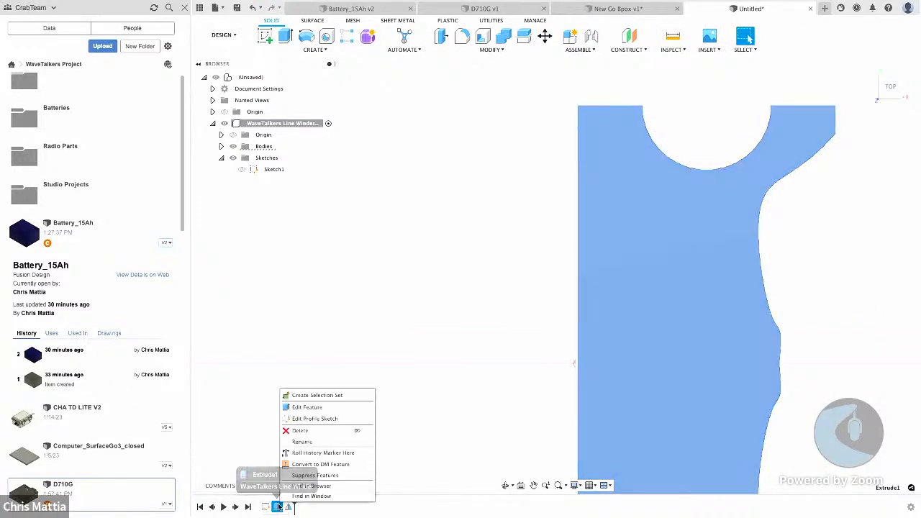
click(305, 407)
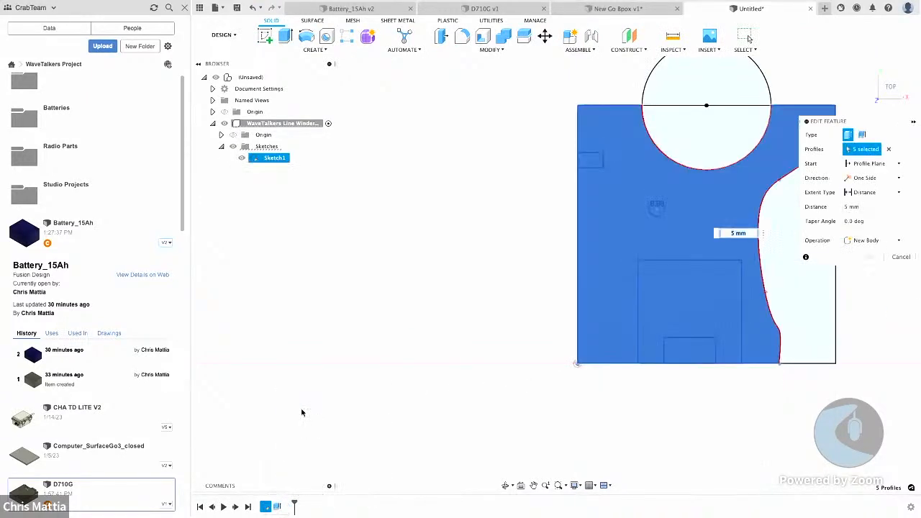
click(589, 162)
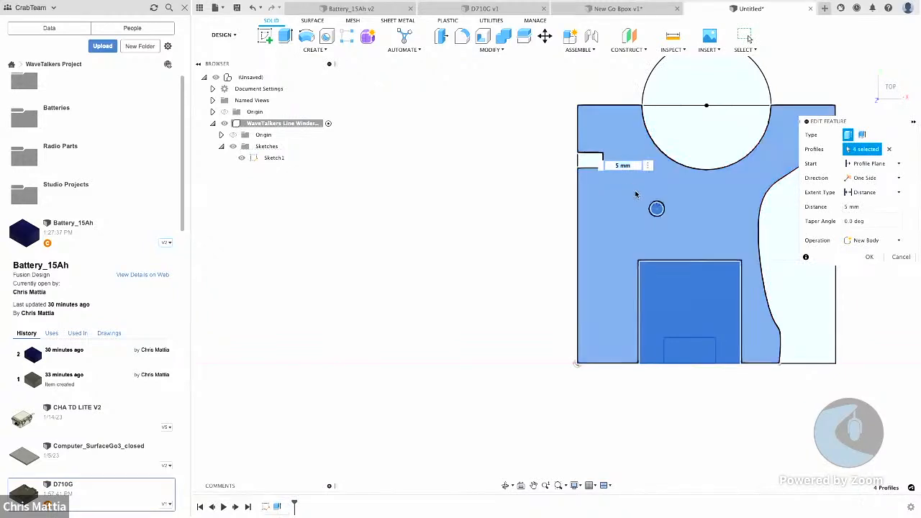
click(656, 208)
click(870, 257)
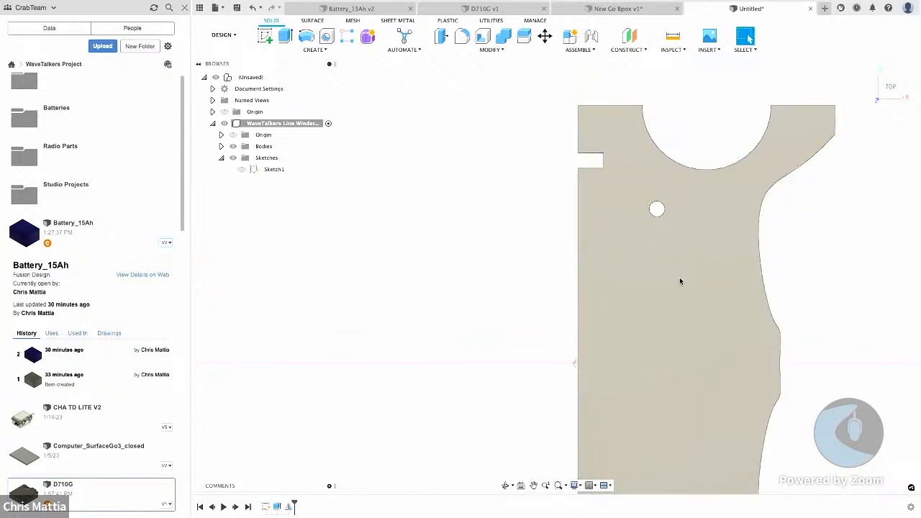
- Reopen Sketch1 of the line winder for editing
scroll(679, 277, down, 5)
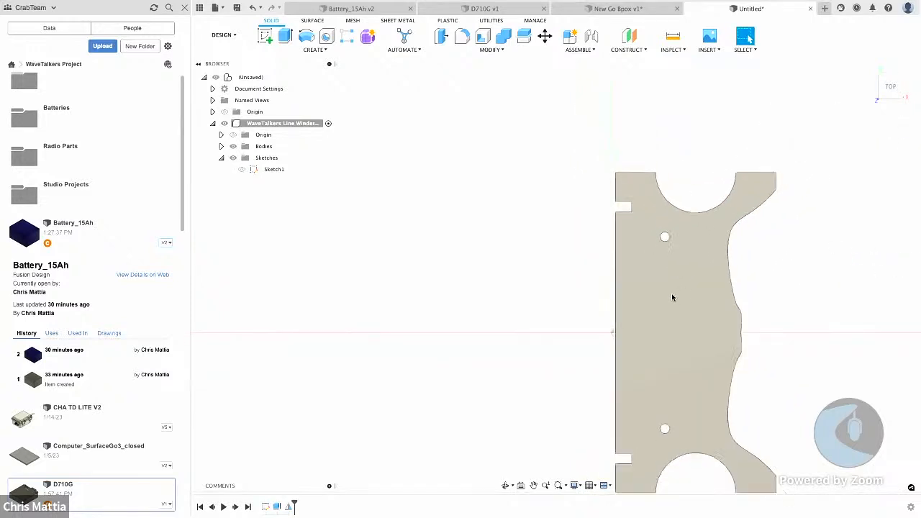
mouse_move(670, 296)
shift+middle_down()
mouse_move(650, 281)
mouse_move(641, 288)
mouse_move(664, 275)
mouse_move(685, 305)
shift+middle_up()
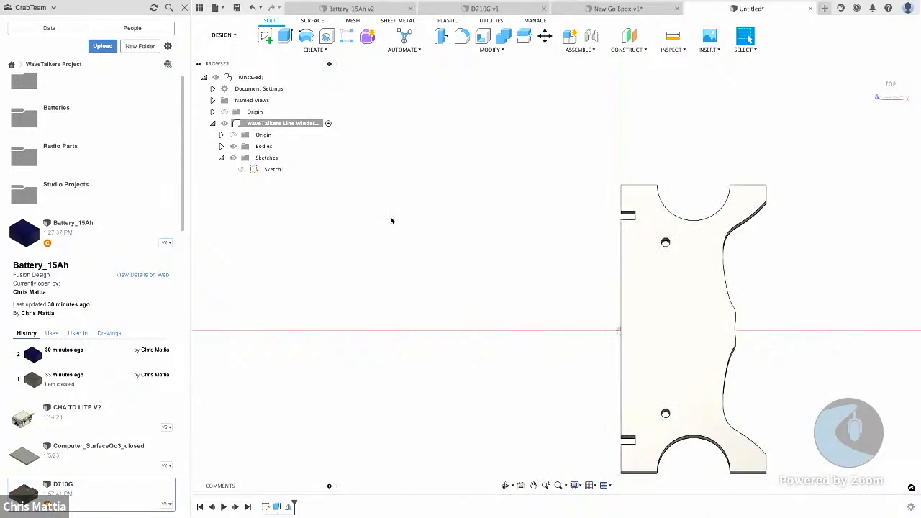
right_click(274, 170)
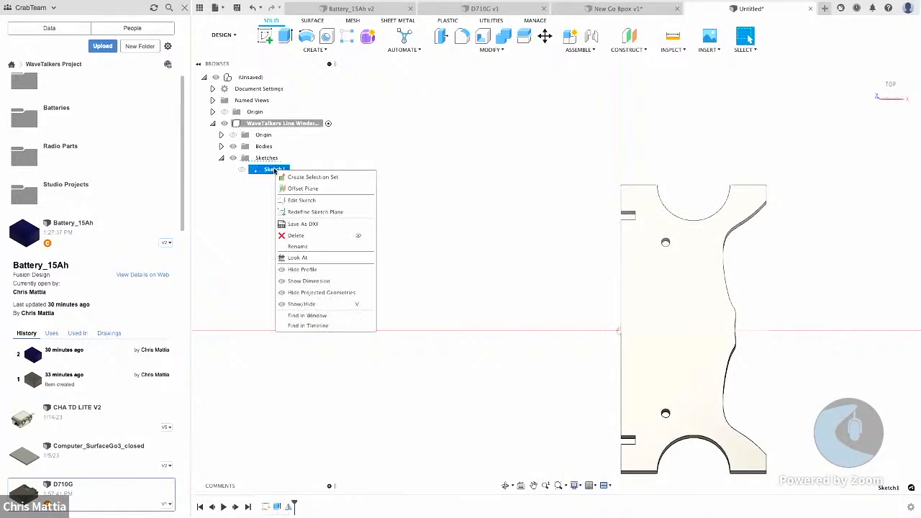
click(300, 200)
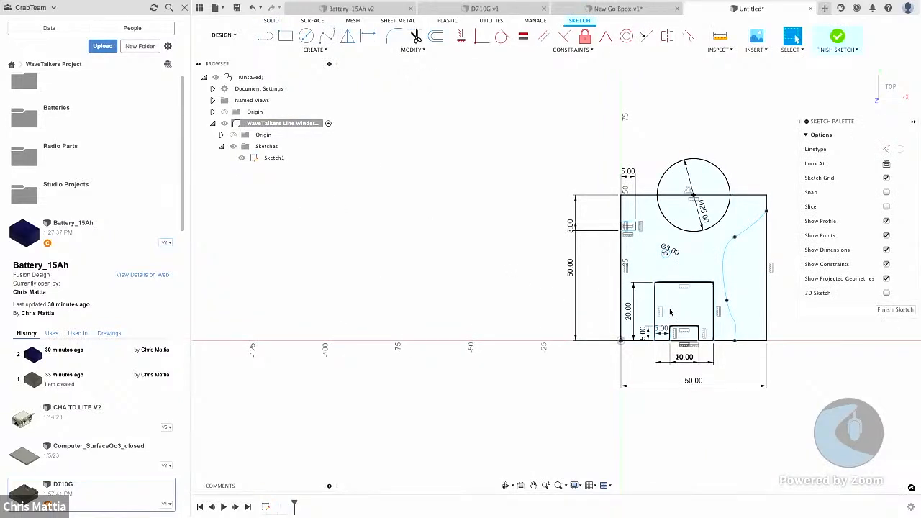
key(q)
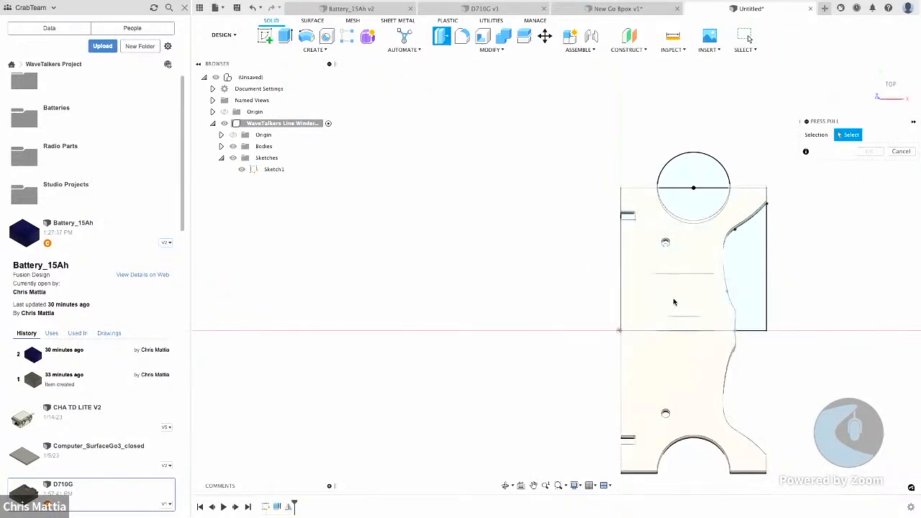
click(685, 303)
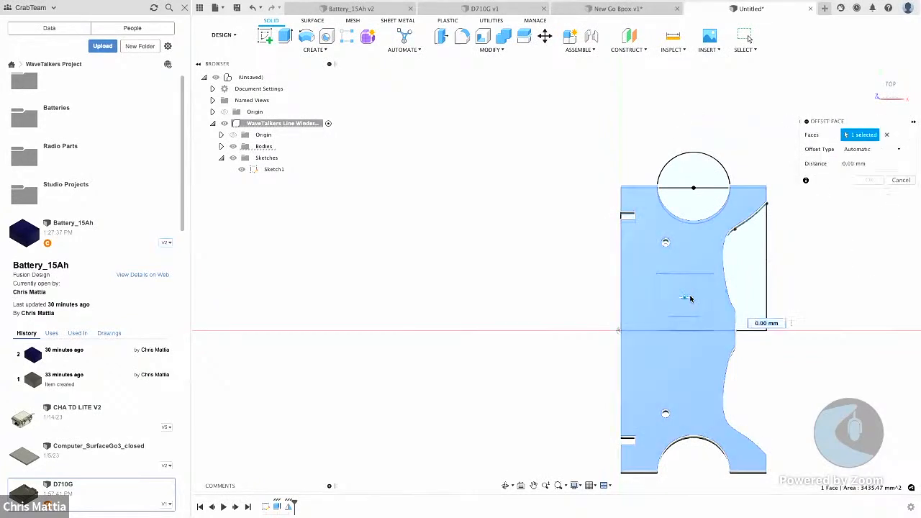
click(691, 299)
click(701, 303)
scroll(701, 304, down, 2)
scroll(701, 303, up, 3)
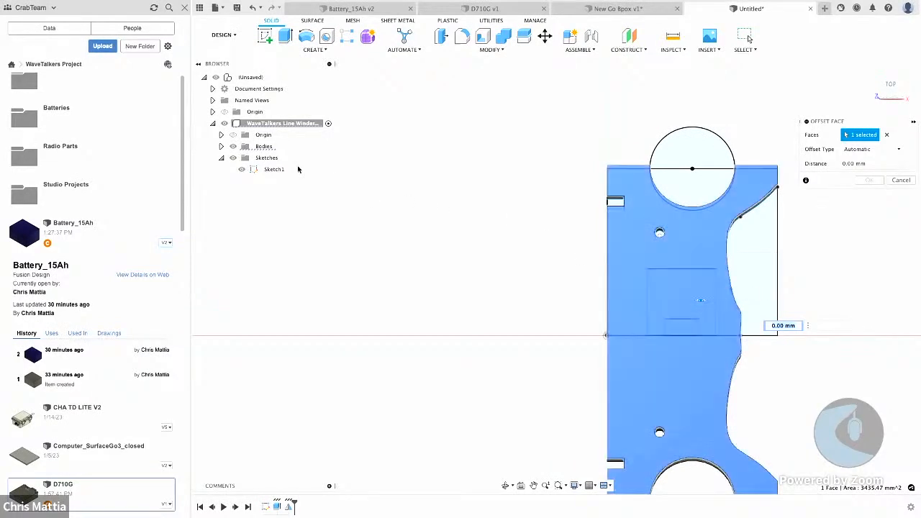
click(222, 147)
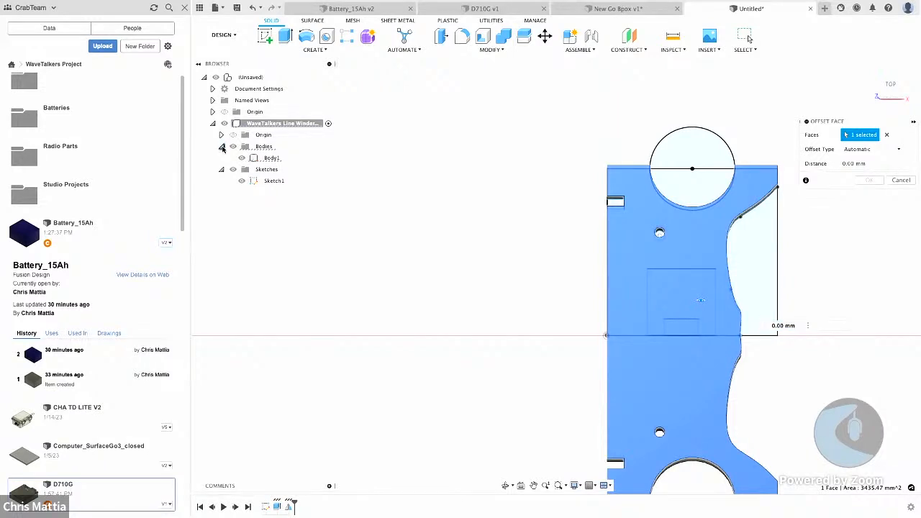
click(242, 158)
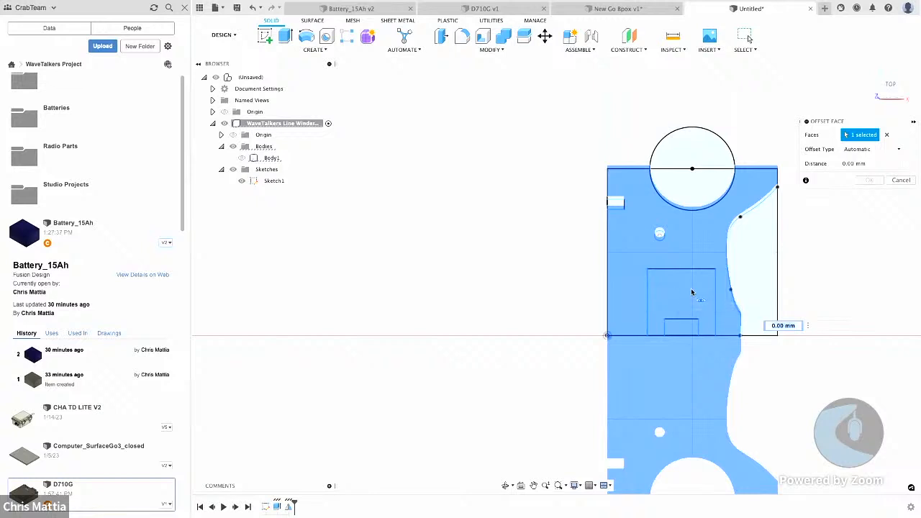
click(745, 49)
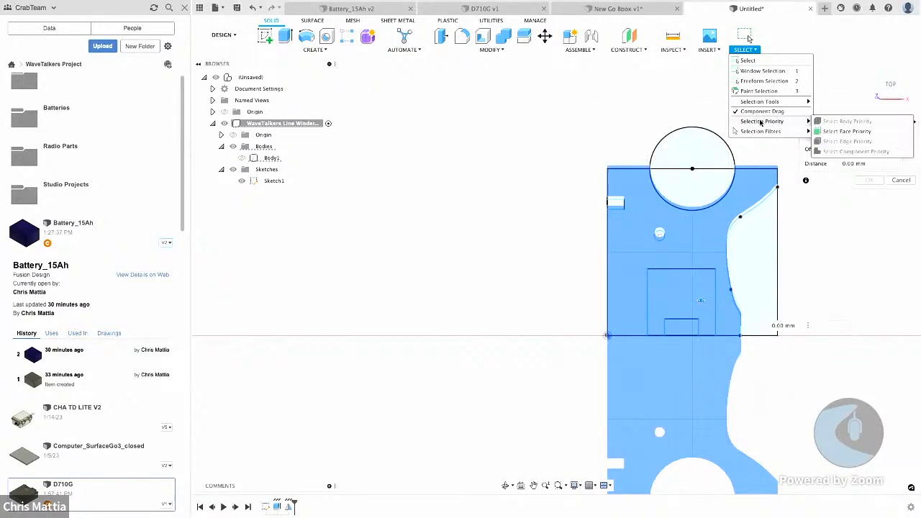
click(842, 133)
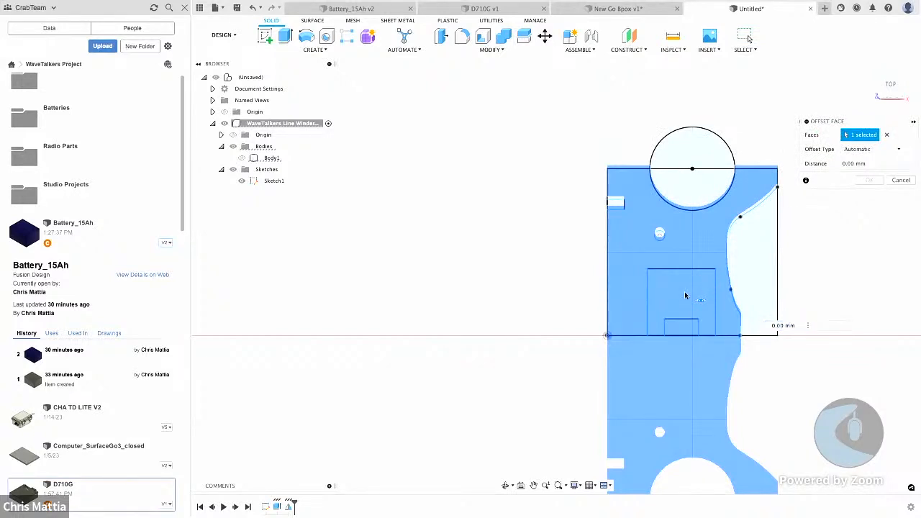
click(713, 50)
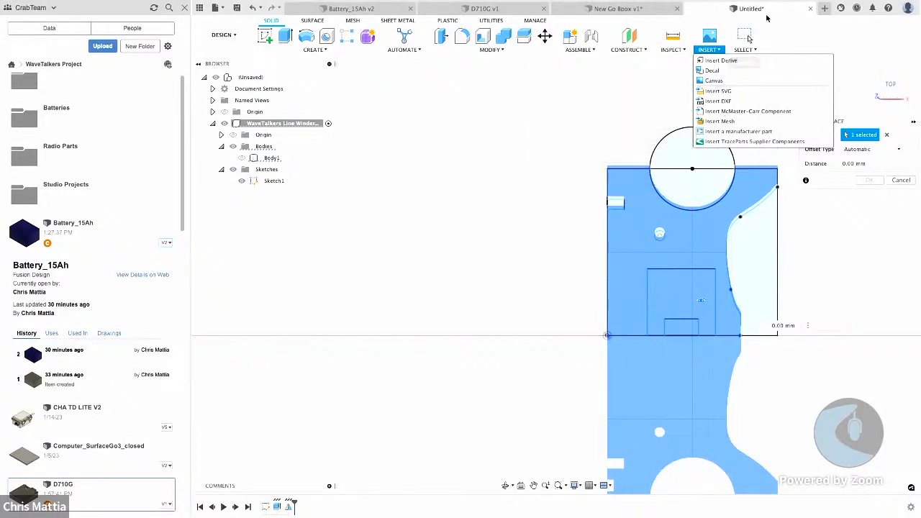
click(745, 49)
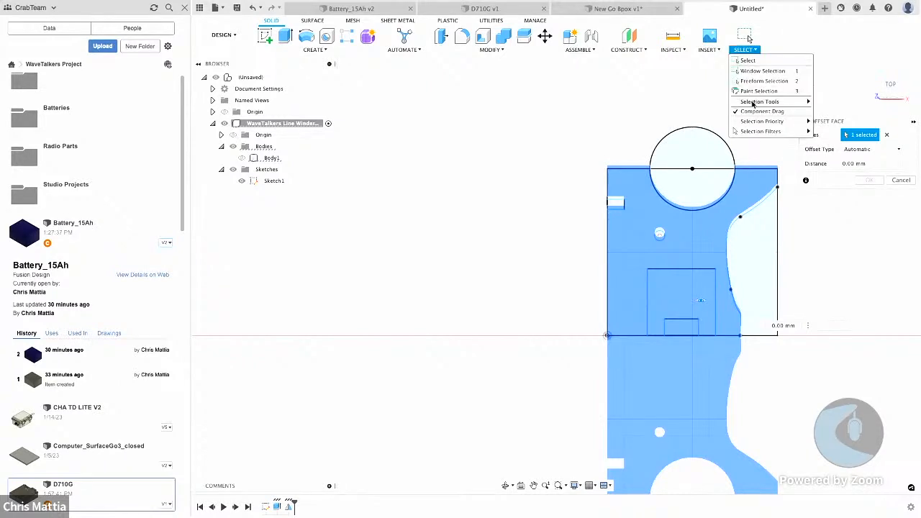
mouse_move(792, 121)
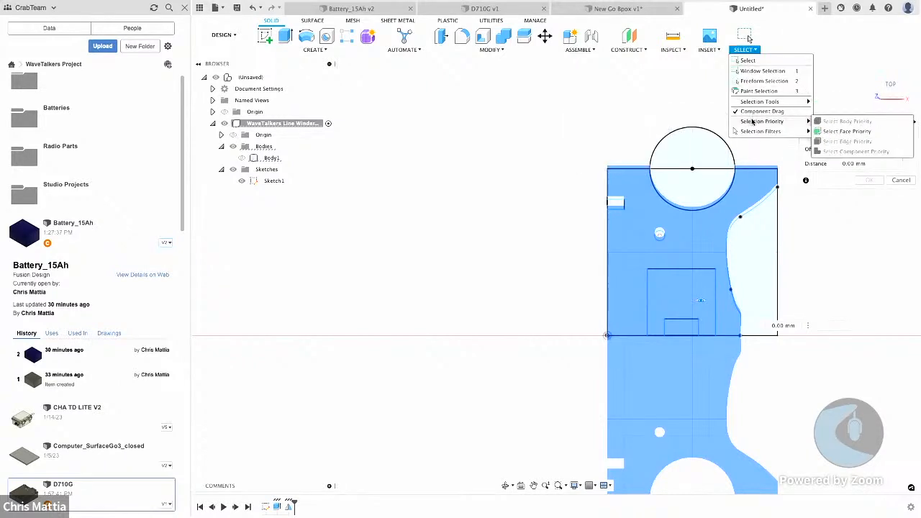
click(838, 144)
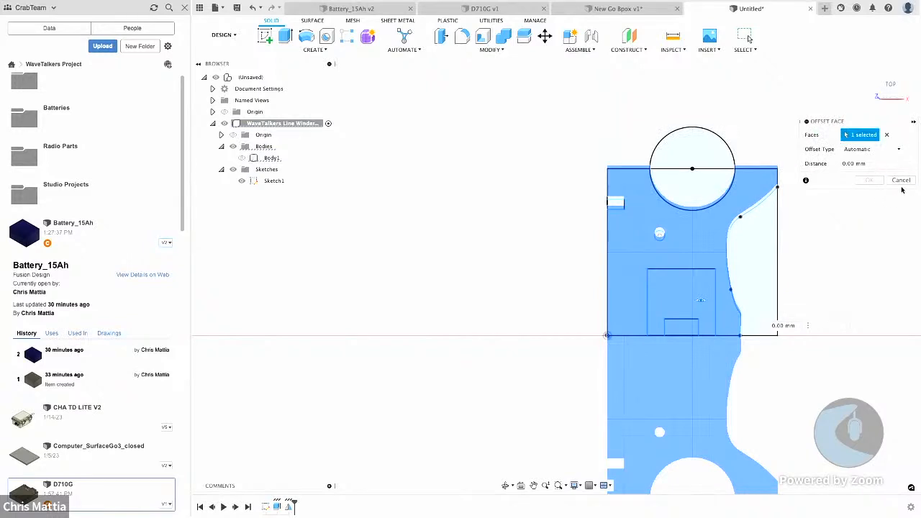
click(899, 180)
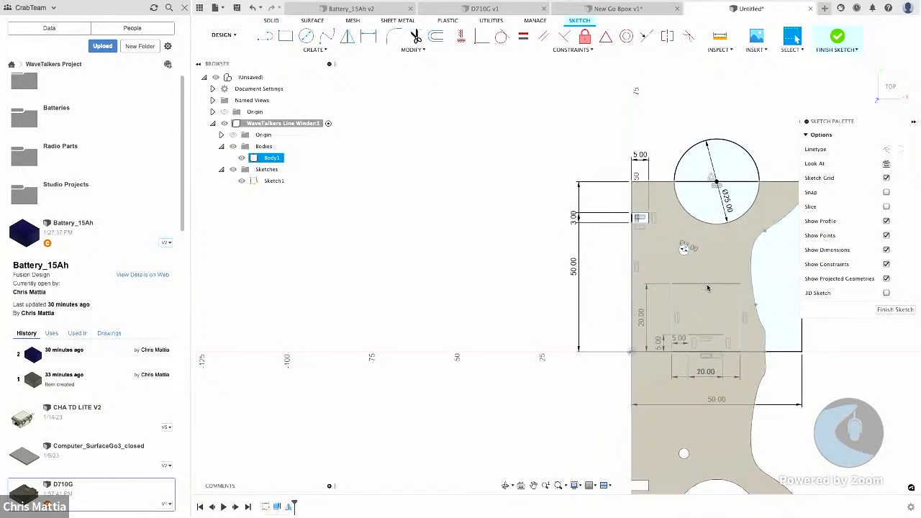
key(e)
click(683, 291)
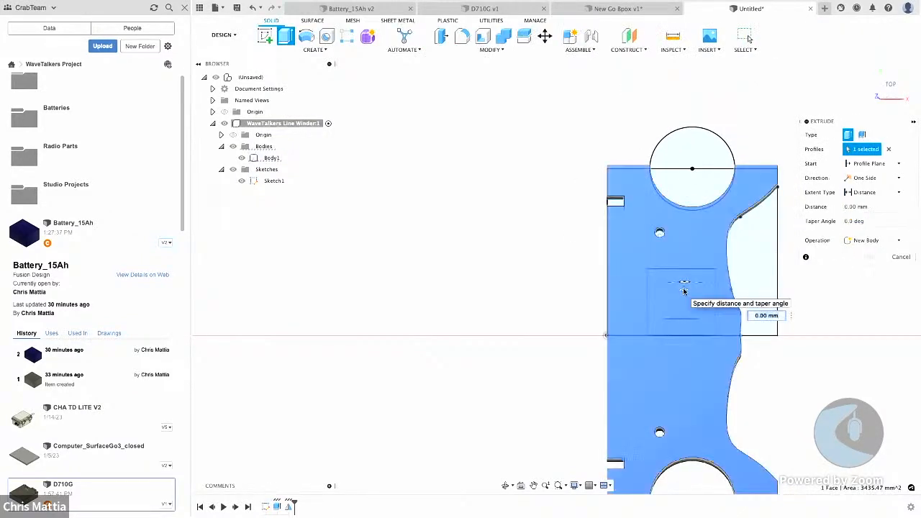
click(703, 297)
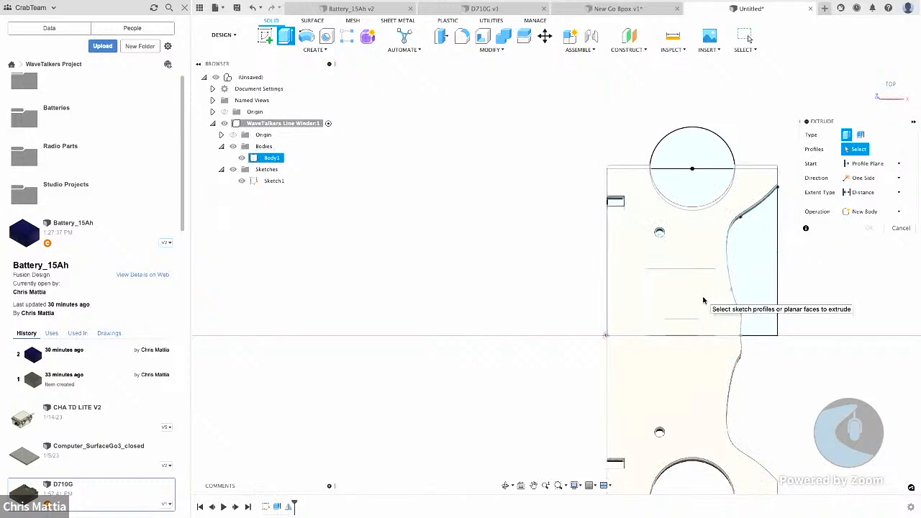
click(900, 228)
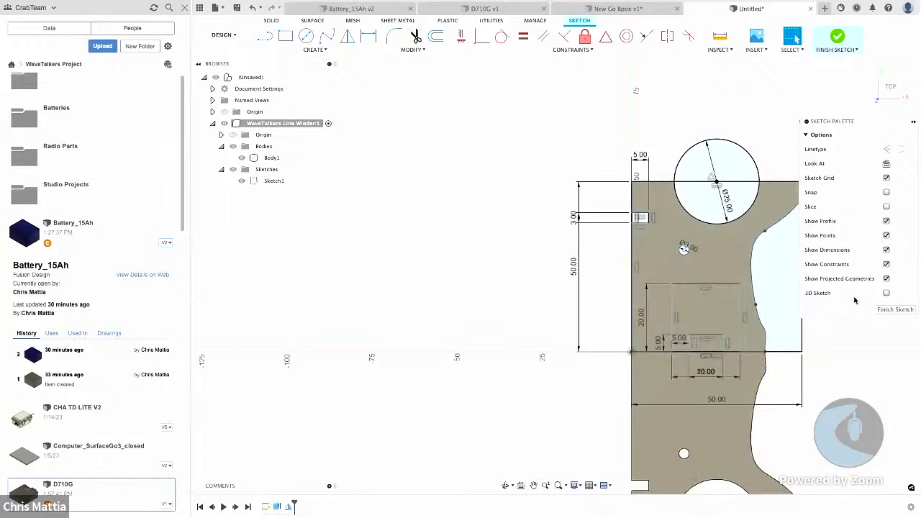
scroll(507, 289, down, 5)
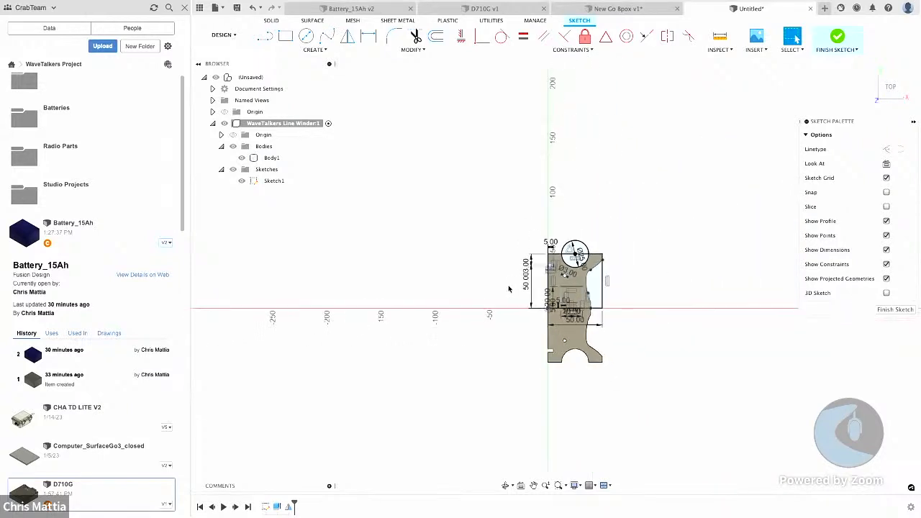
scroll(508, 289, up, 3)
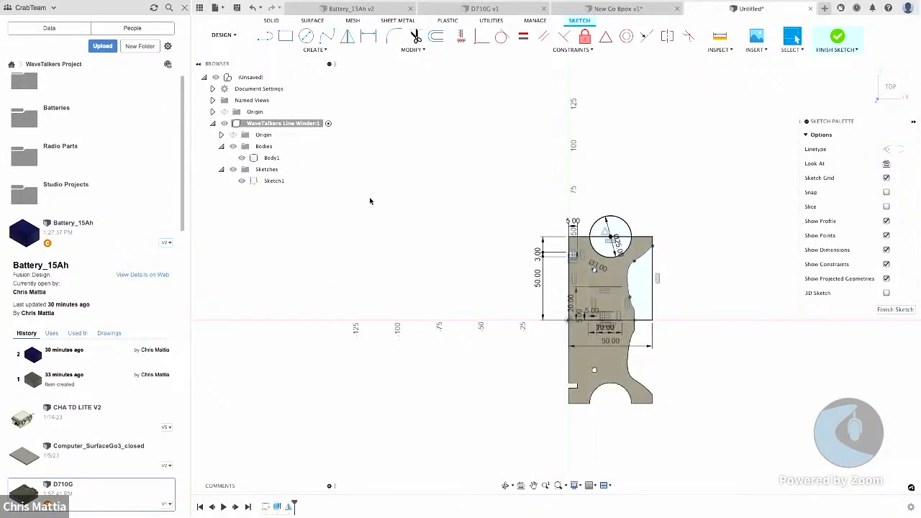
click(242, 157)
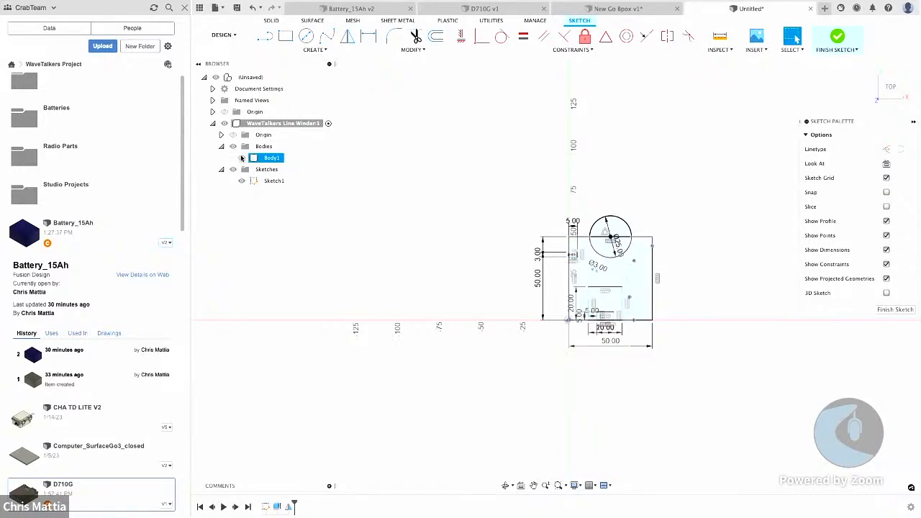
click(605, 295)
key(q)
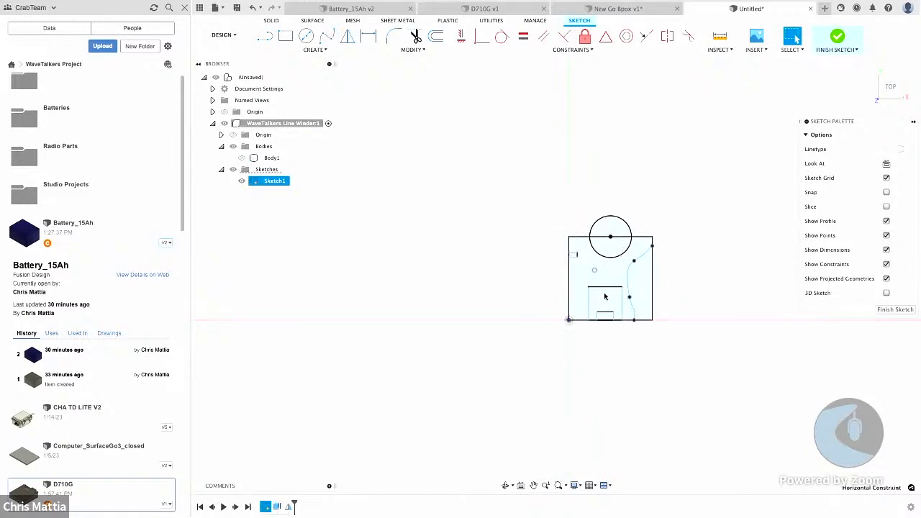
click(598, 302)
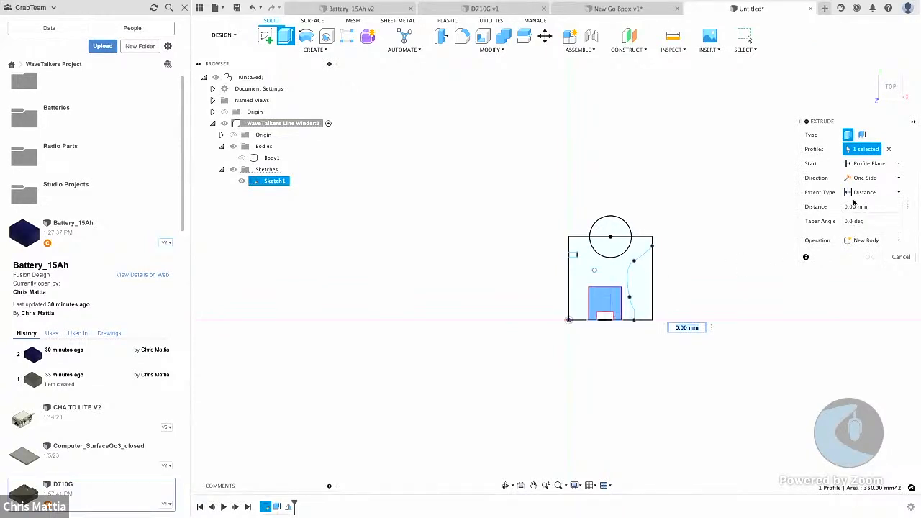
click(852, 195)
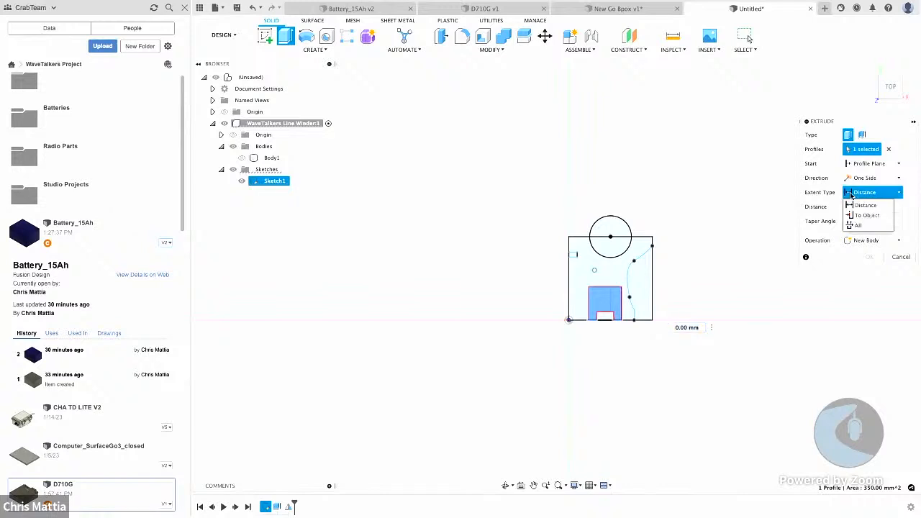
click(866, 216)
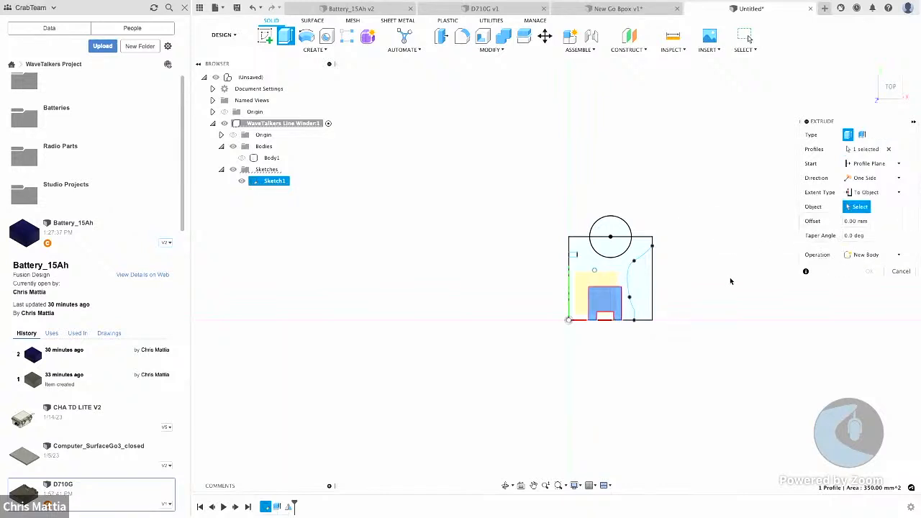
scroll(723, 288, down, 1)
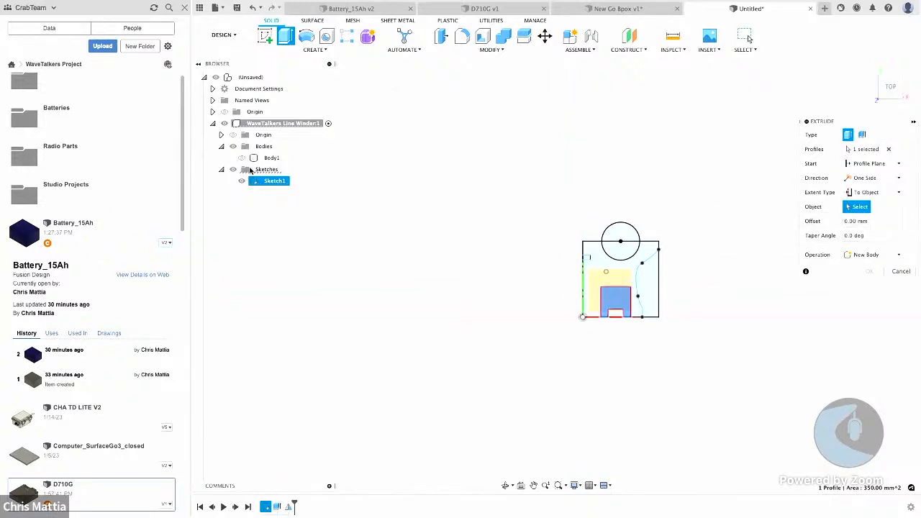
click(242, 157)
mouse_move(462, 290)
middle_down()
mouse_move(493, 267)
mouse_move(384, 261)
mouse_move(403, 251)
mouse_move(433, 200)
mouse_move(430, 160)
mouse_move(441, 168)
middle_up()
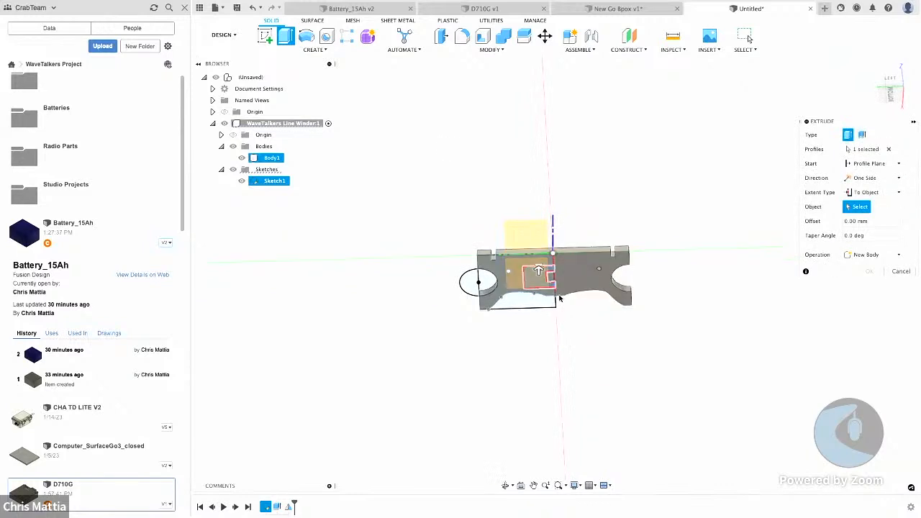
click(534, 282)
click(534, 283)
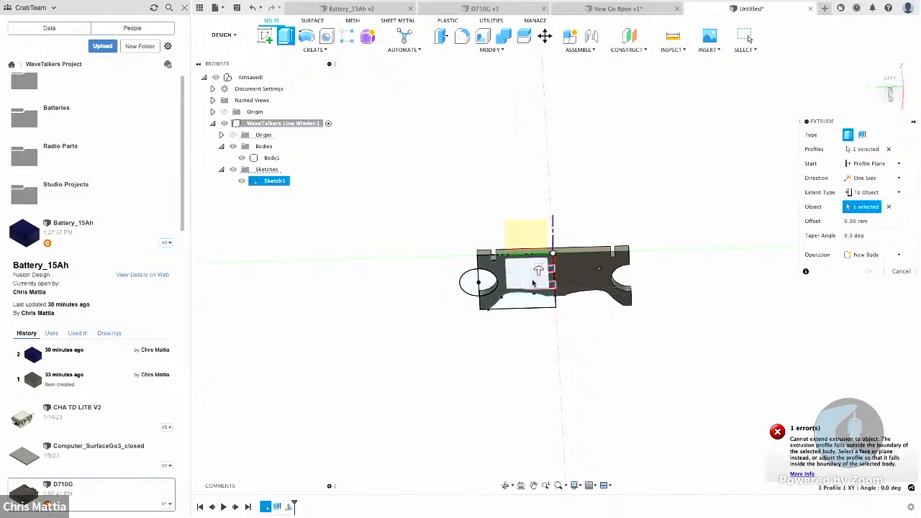
click(529, 287)
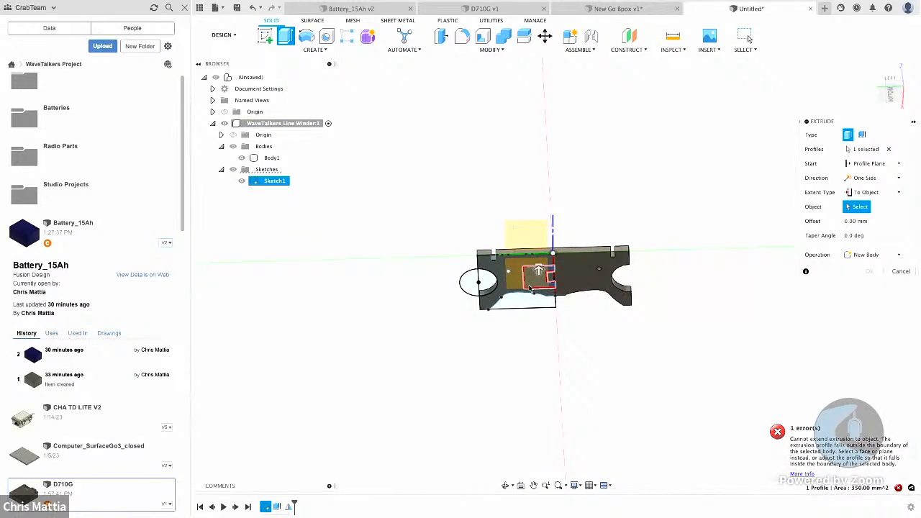
click(515, 283)
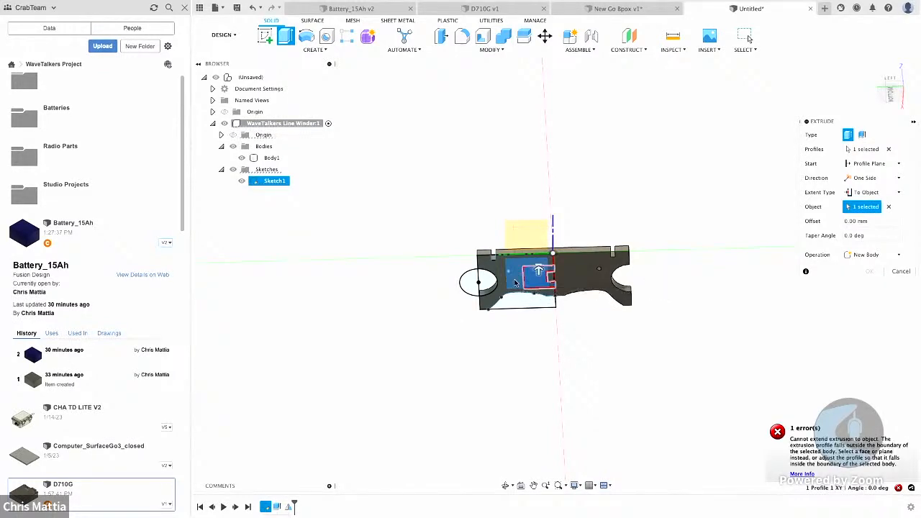
shift+middle_drag(515, 283, 493, 344)
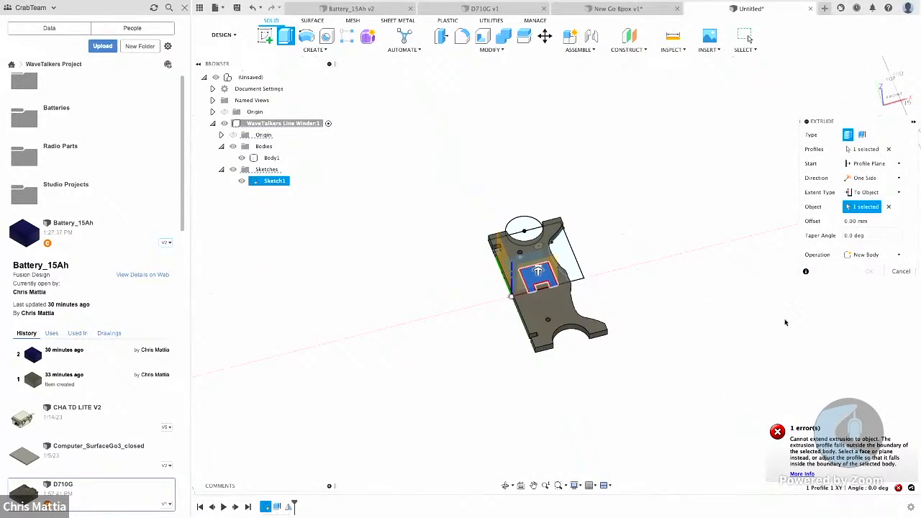
click(853, 221)
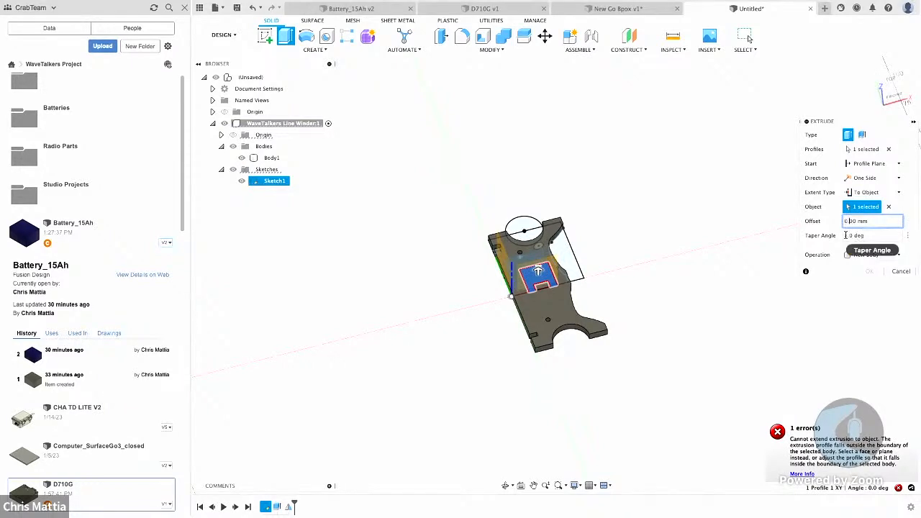
key(BackSpace)
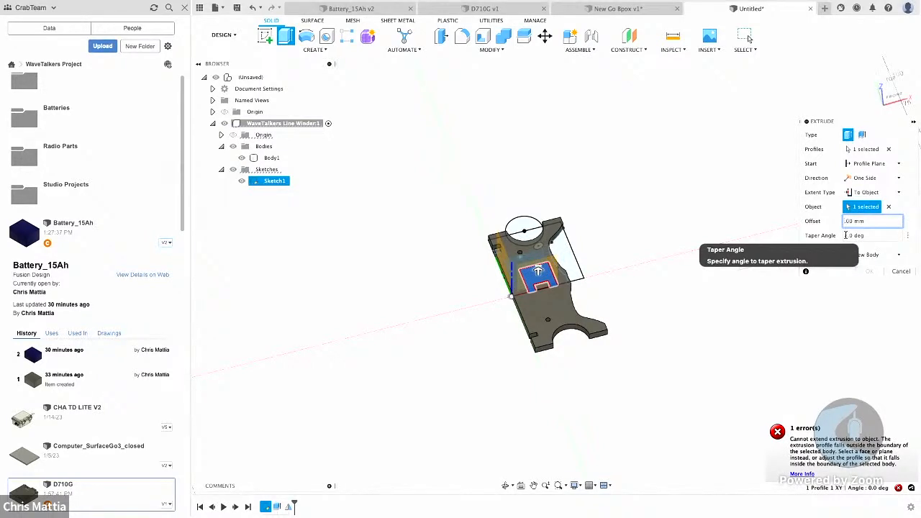
text(-5)
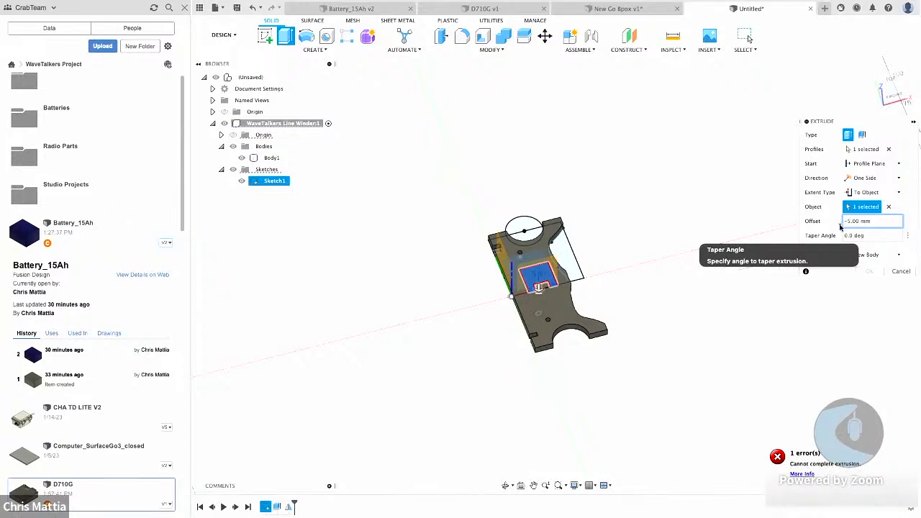
click(899, 256)
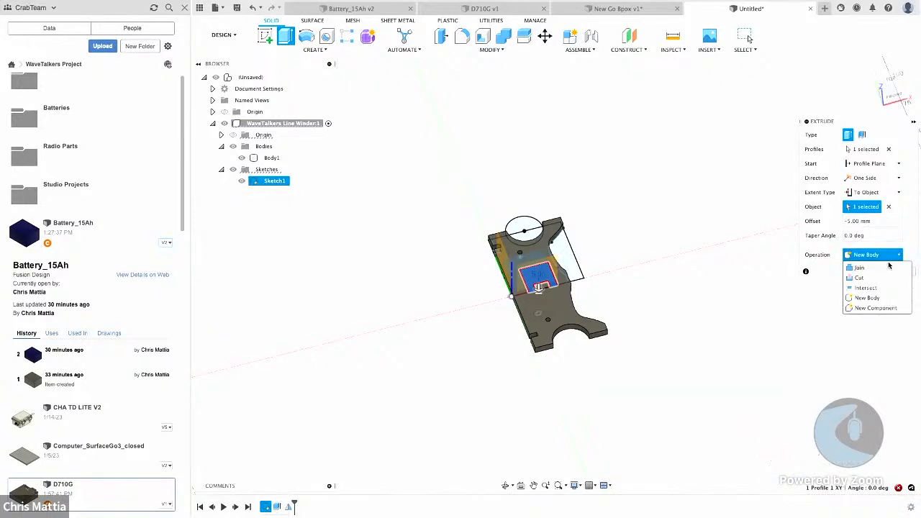
click(871, 277)
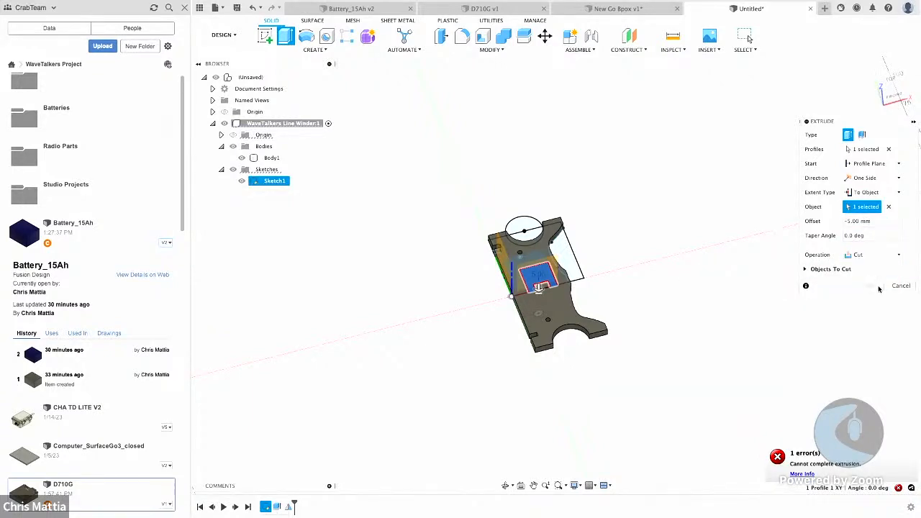
click(898, 287)
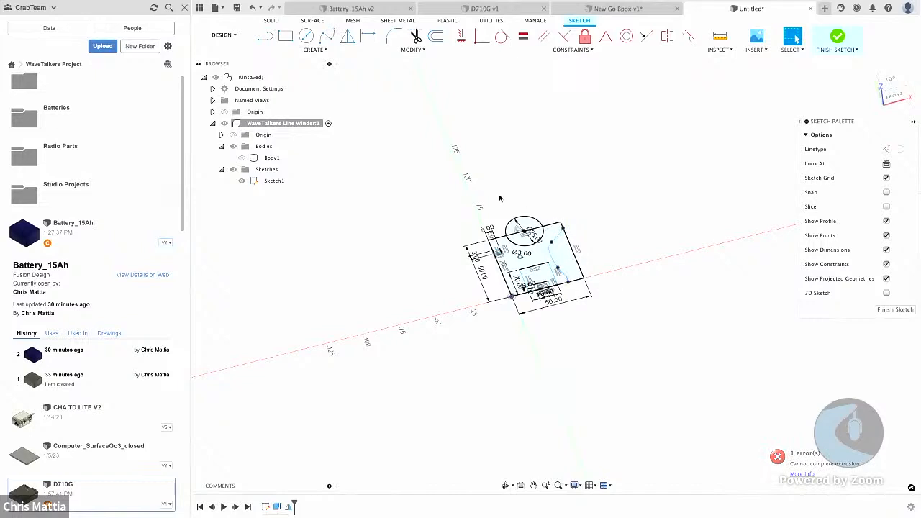
click(242, 157)
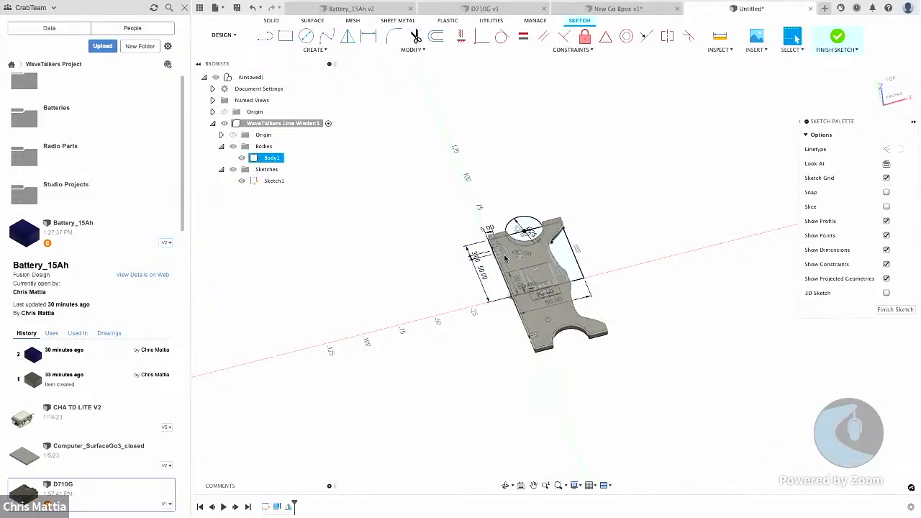
- Save the design in the WaveTalkers Project under the name "line winder"
scroll(504, 289, down, 2)
scroll(504, 289, up, 3)
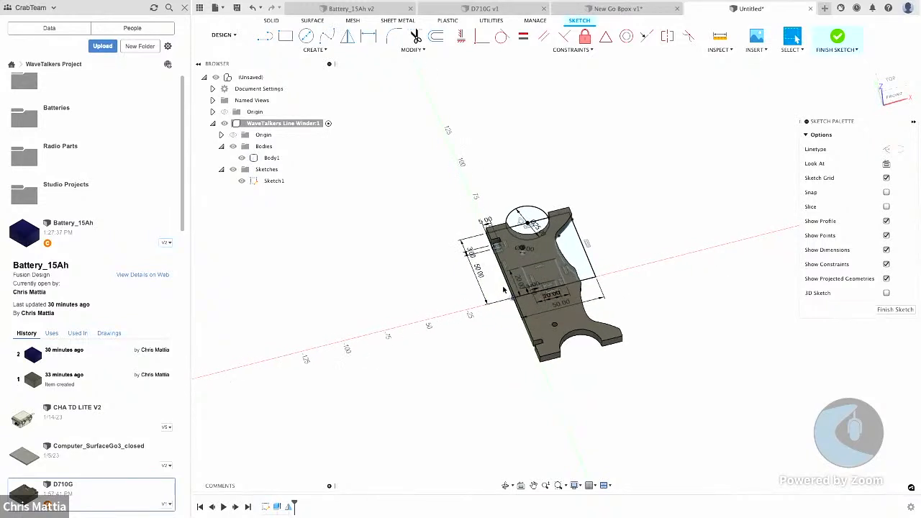
click(501, 263)
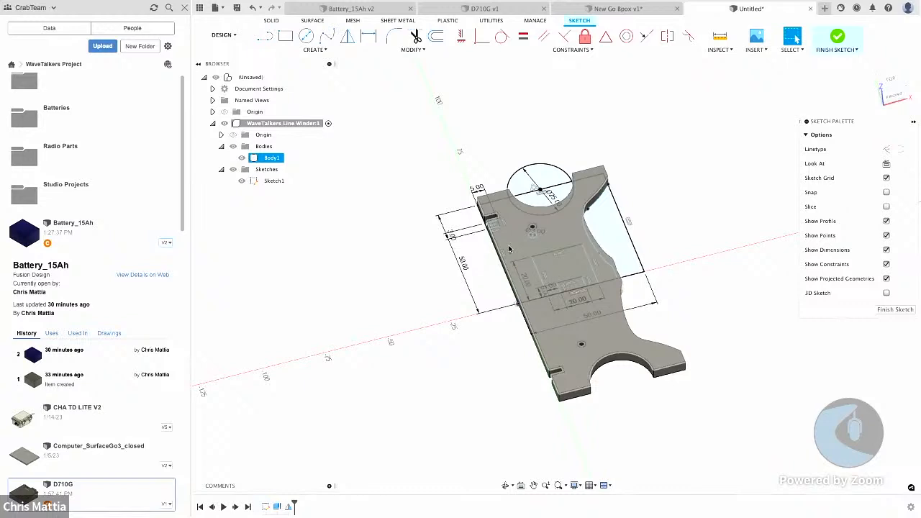
key(super+s)
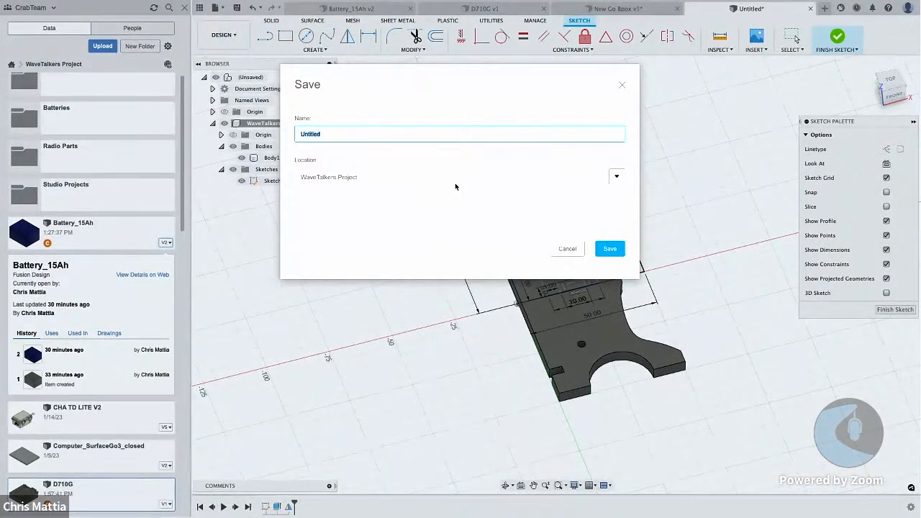
text(w)
text(ine winder)
key(Return)
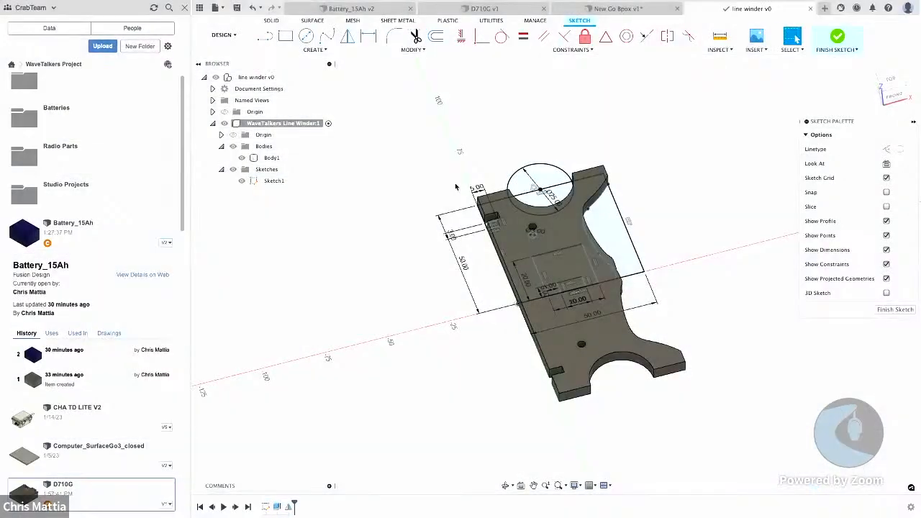
mouse_move(220, 3)
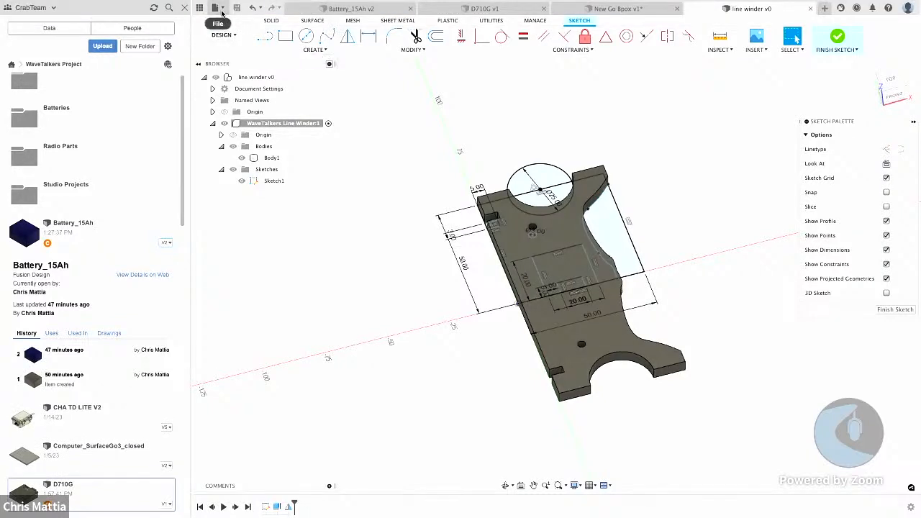
click(221, 11)
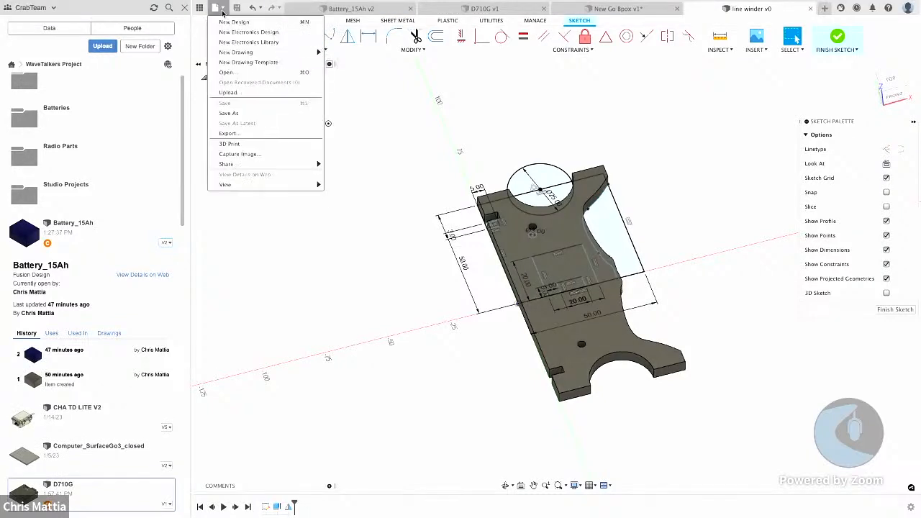
click(230, 146)
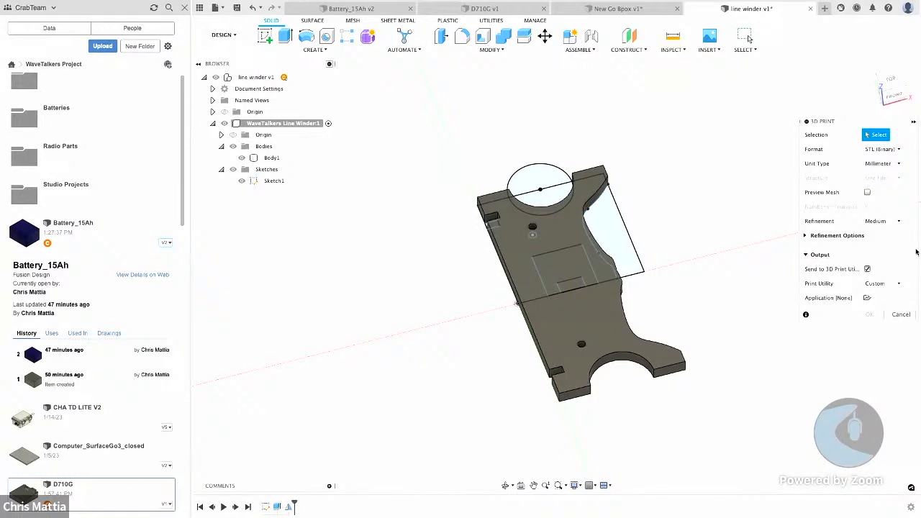
click(902, 314)
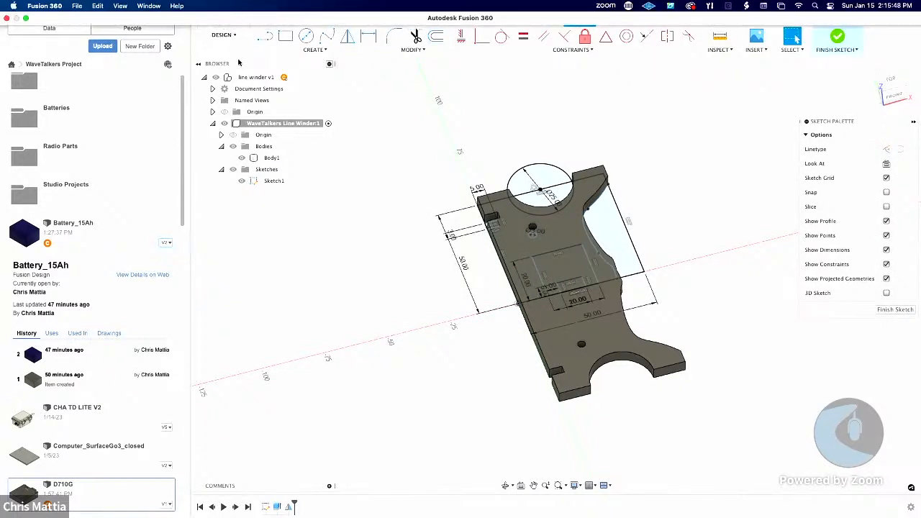
- Start exporting the line winder v1 design and bring up the choice of export file types
click(217, 8)
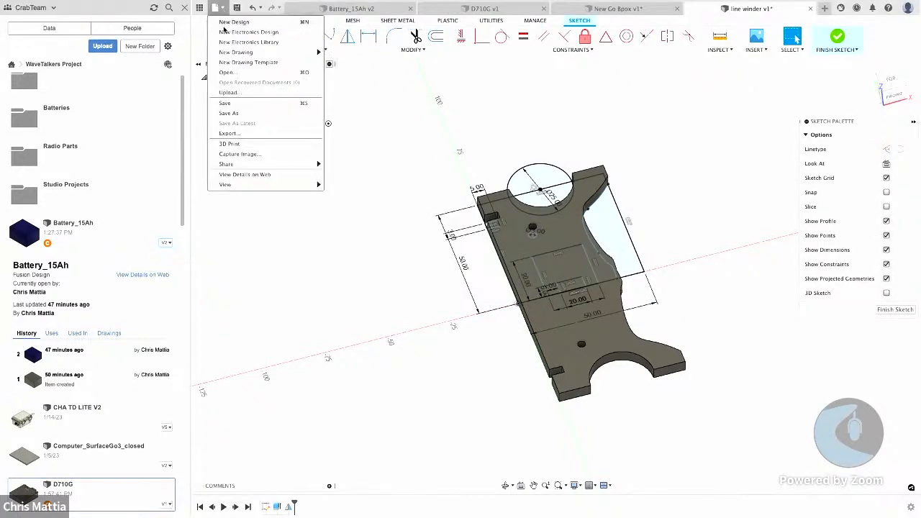
click(240, 133)
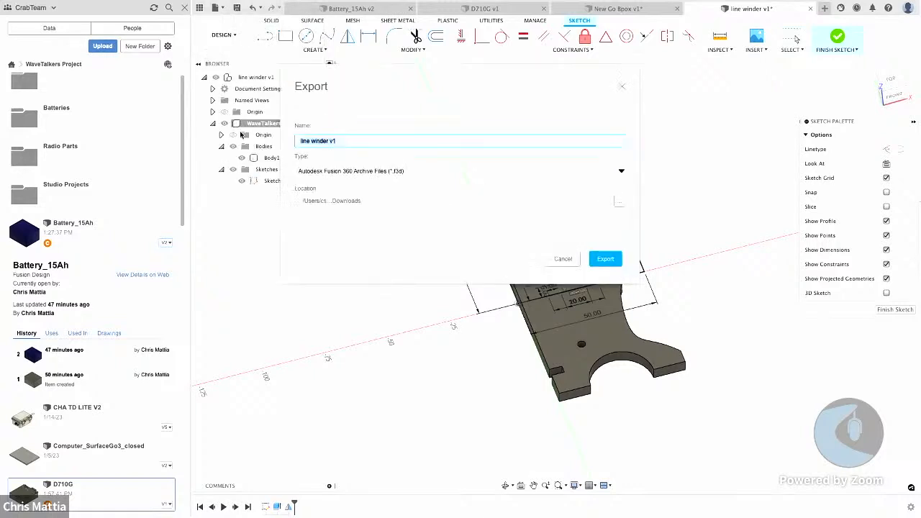
click(622, 173)
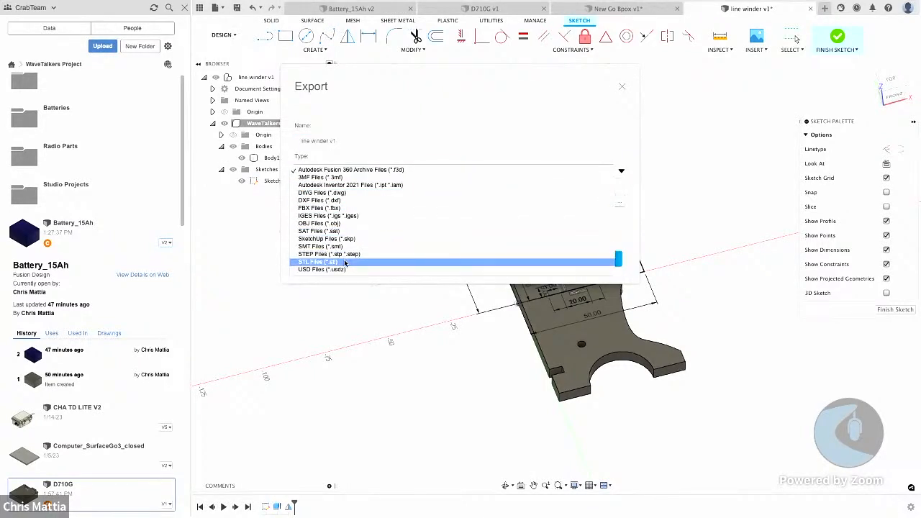
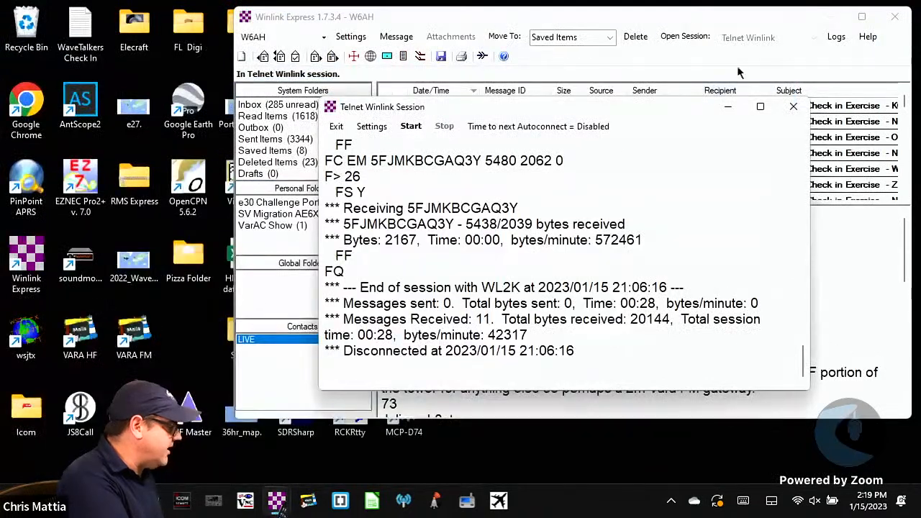
- Switch to Winlink Express, download the checked pending messages over the Telnet Winlink session, and connect once more for new mail
click(411, 127)
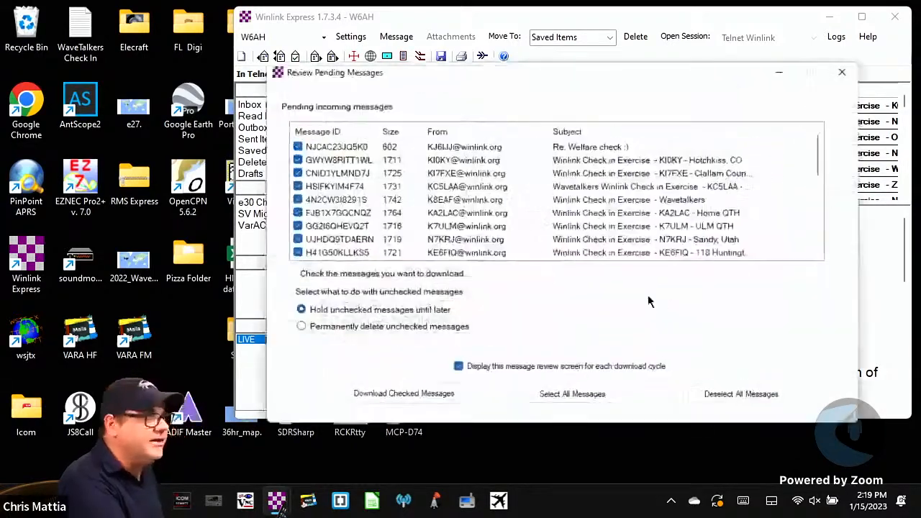
click(417, 400)
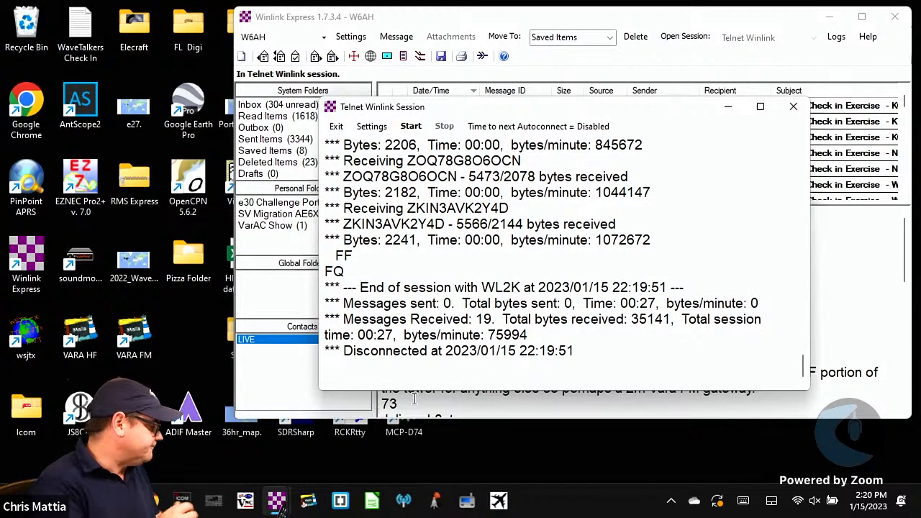
click(410, 126)
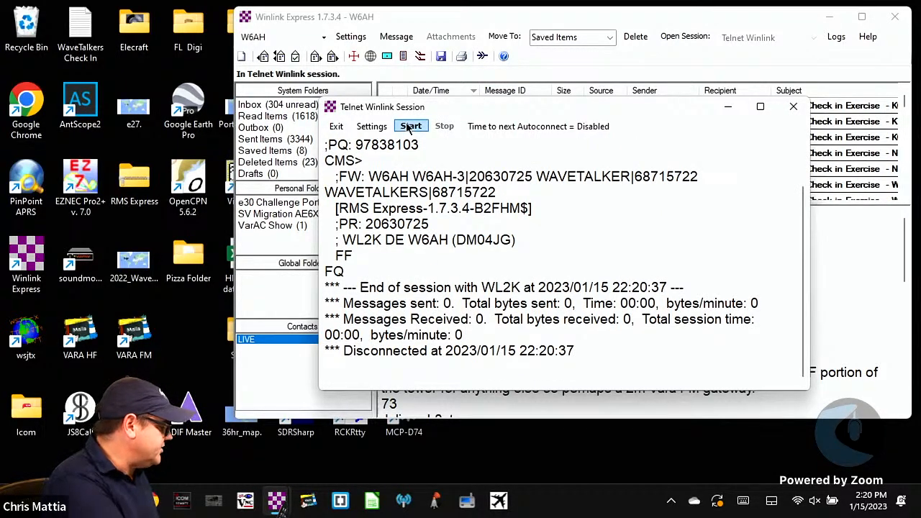
- Close the Telnet Winlink session and display the map for the Winlink Check In form with Google as map provider
click(793, 106)
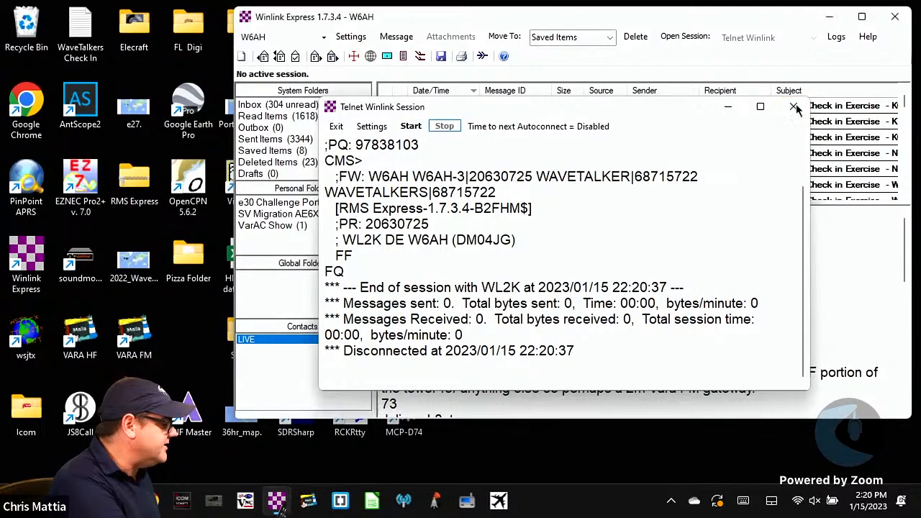
click(370, 57)
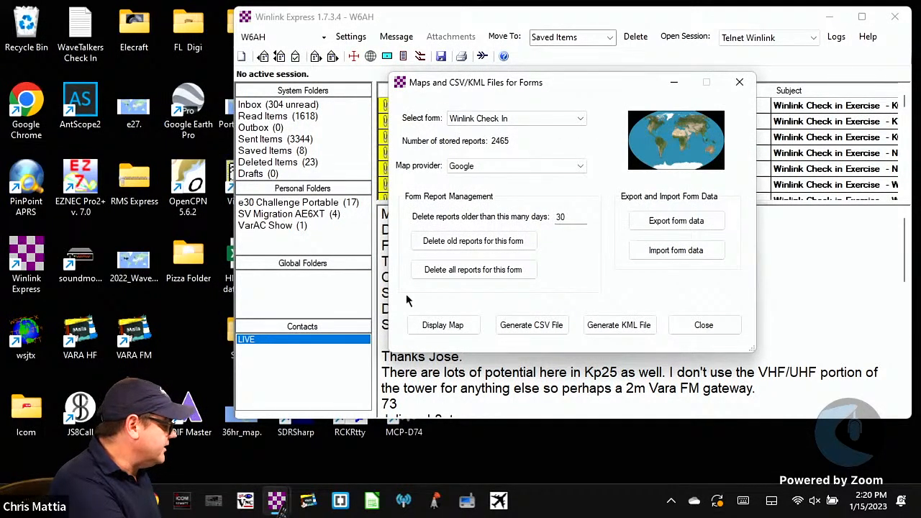
click(439, 325)
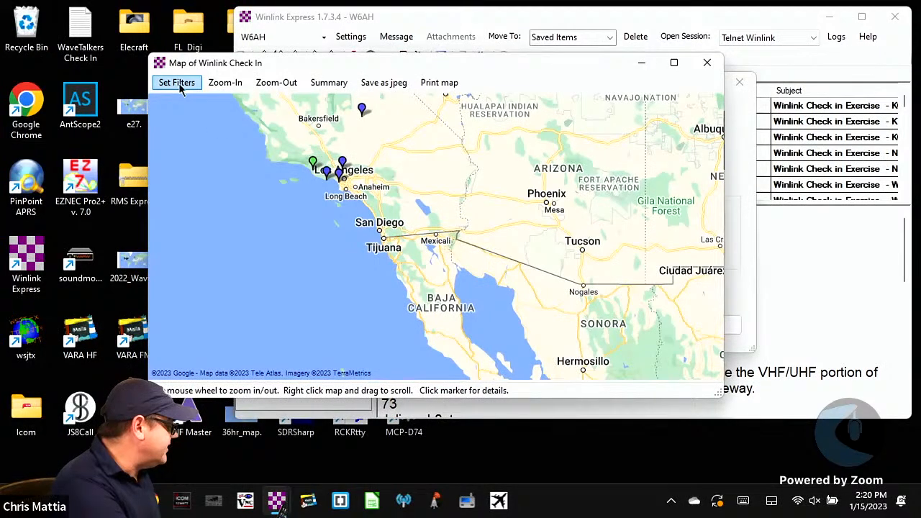
- Save the map filters with only reports more recent than 24 hours displayed, and maximize the check-in map
click(176, 83)
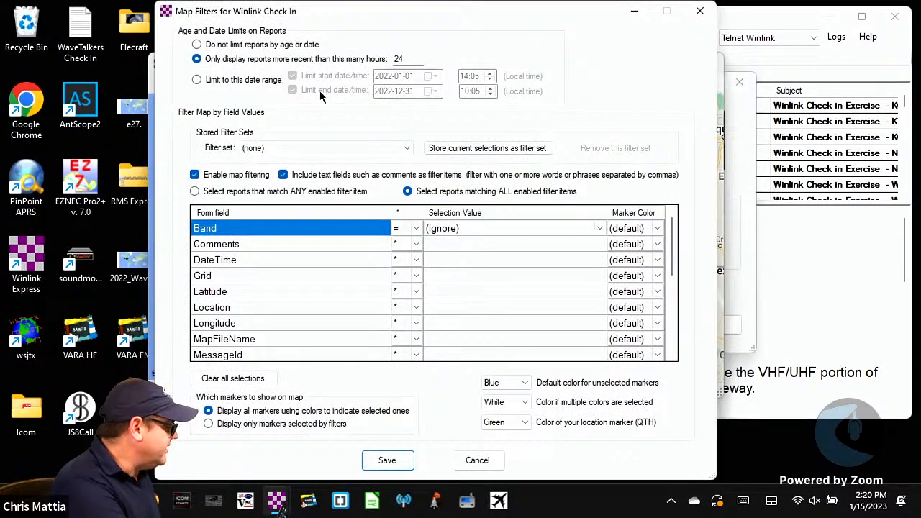
click(384, 460)
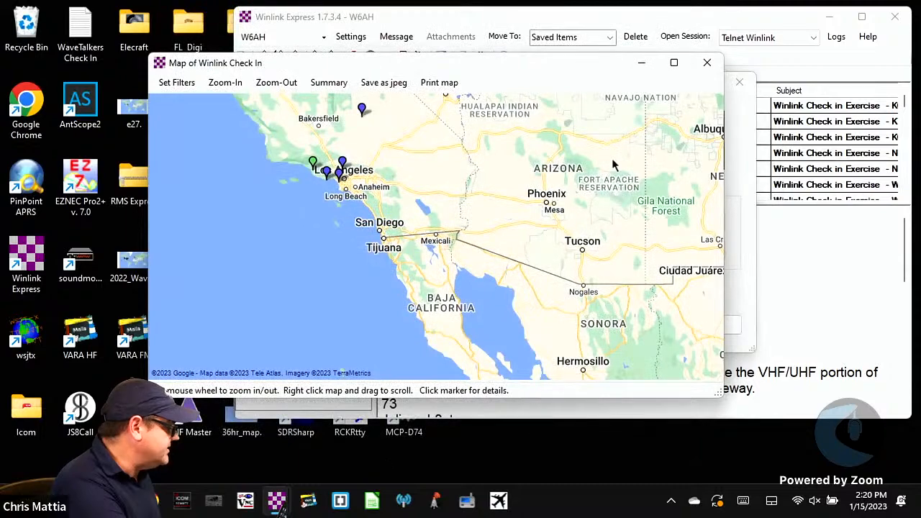
click(673, 63)
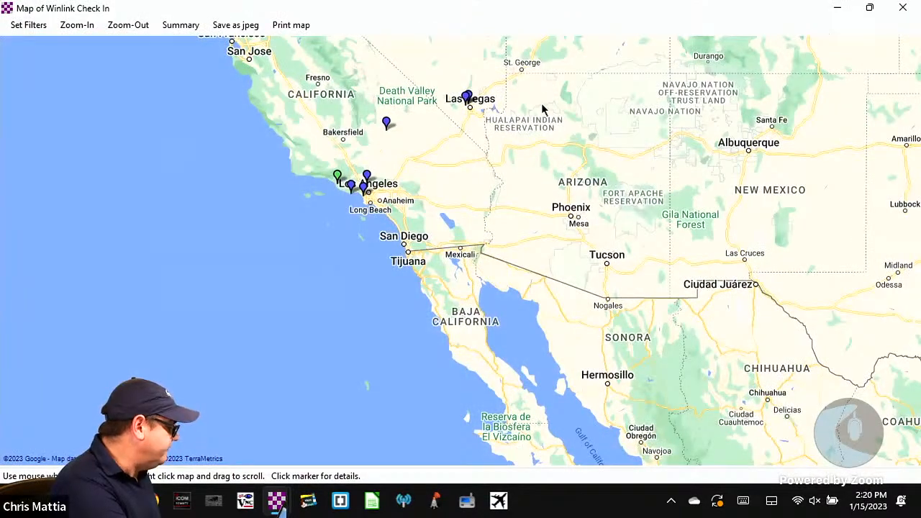
- Inspect the report details of the check-in markers around Los Angeles and across the western United States
mouse_move(354, 194)
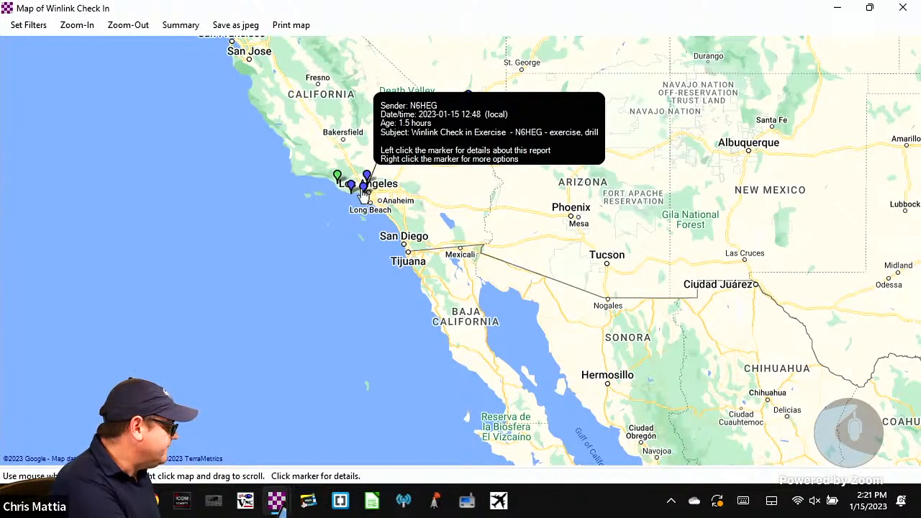
mouse_move(367, 176)
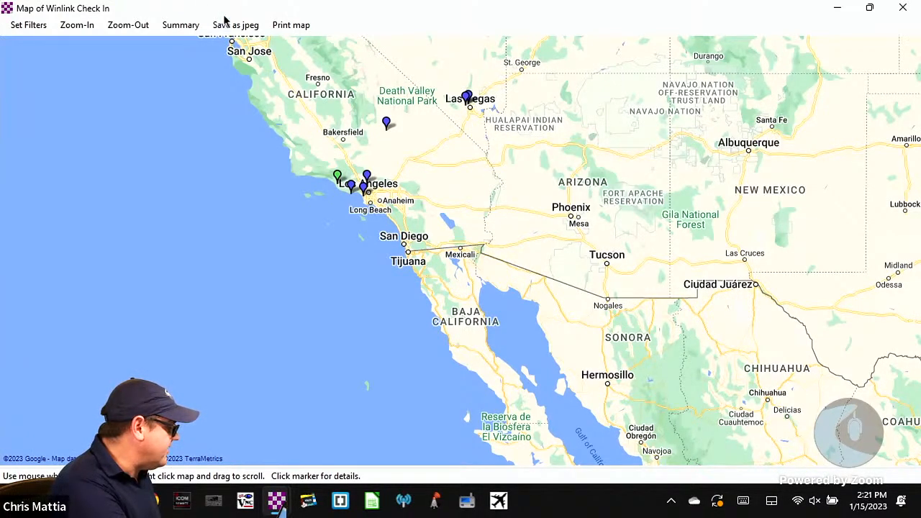
click(141, 29)
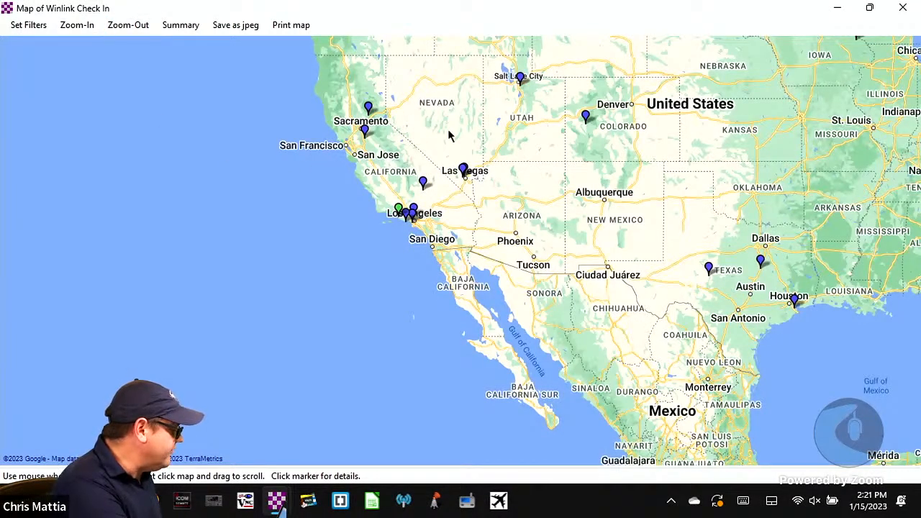
click(119, 28)
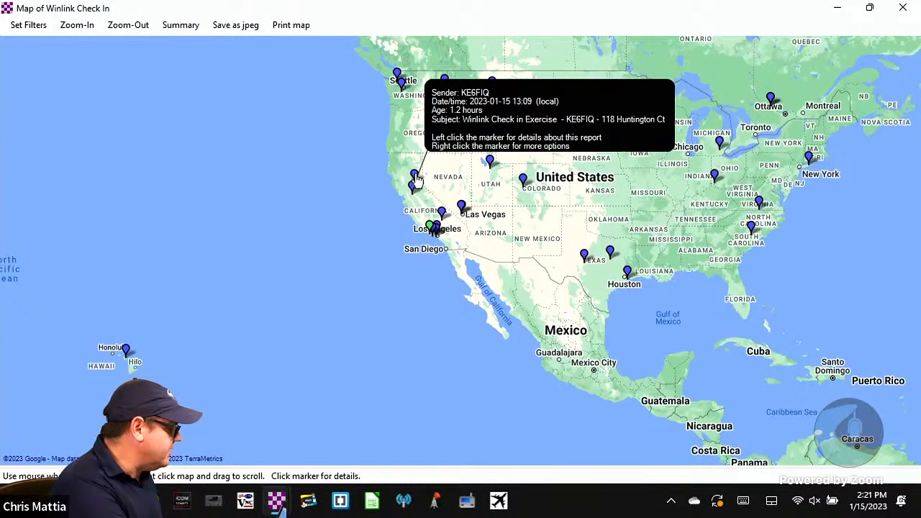
mouse_move(413, 190)
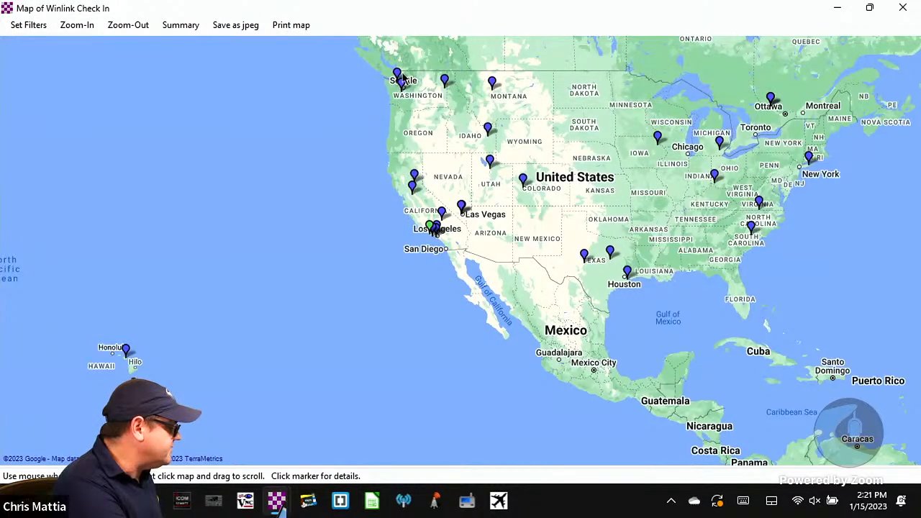
mouse_move(403, 85)
mouse_move(445, 82)
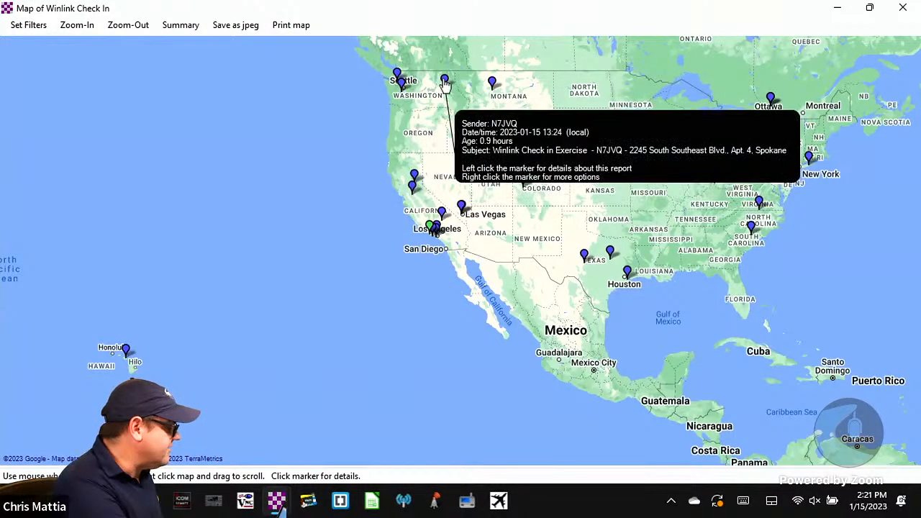
mouse_move(492, 84)
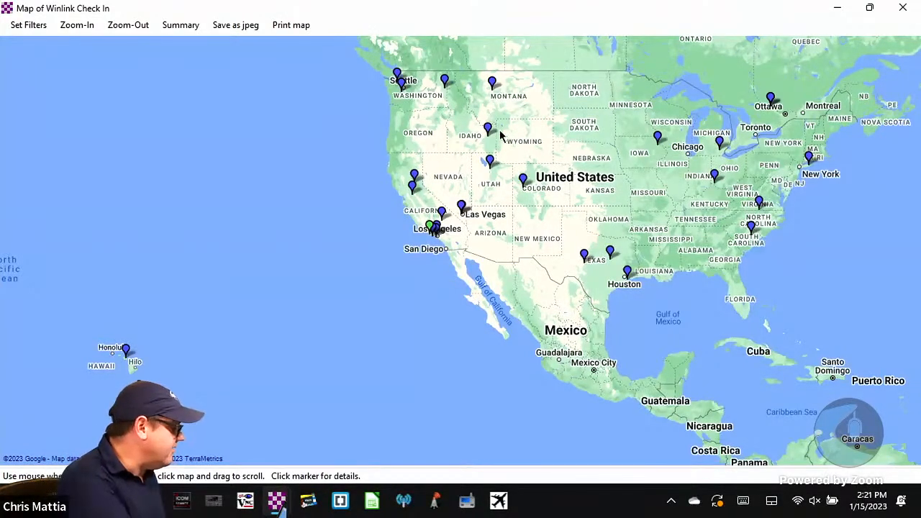
mouse_move(489, 130)
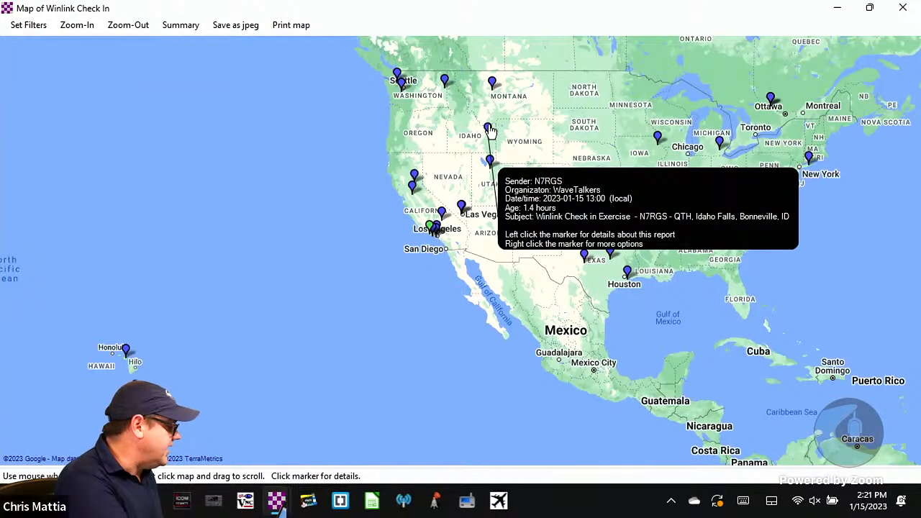
mouse_move(492, 164)
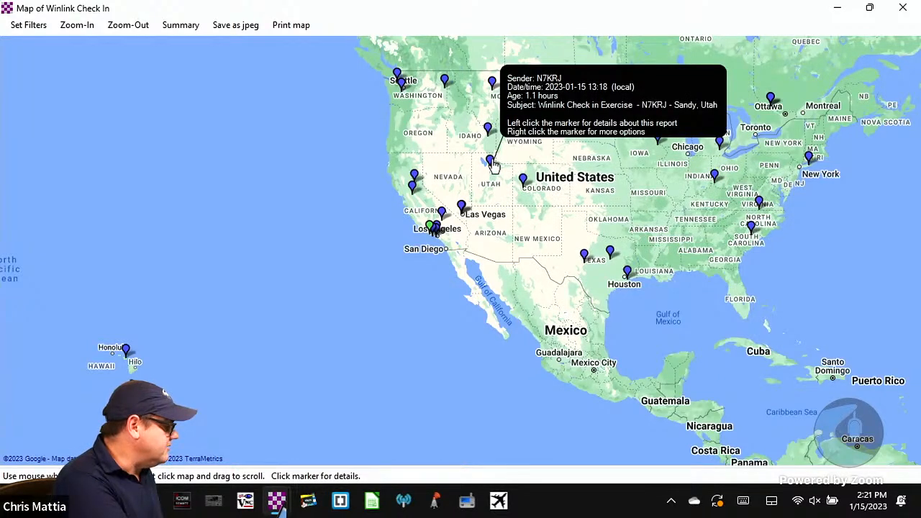
mouse_move(522, 181)
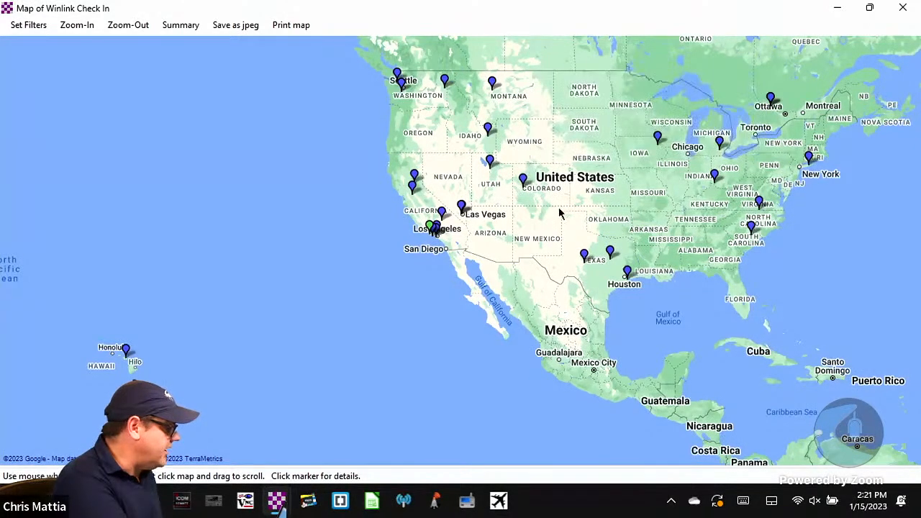
- Inspect the report details of the check-in markers in Texas, the eastern United States, the Great Lakes region and near Ottawa
mouse_move(585, 261)
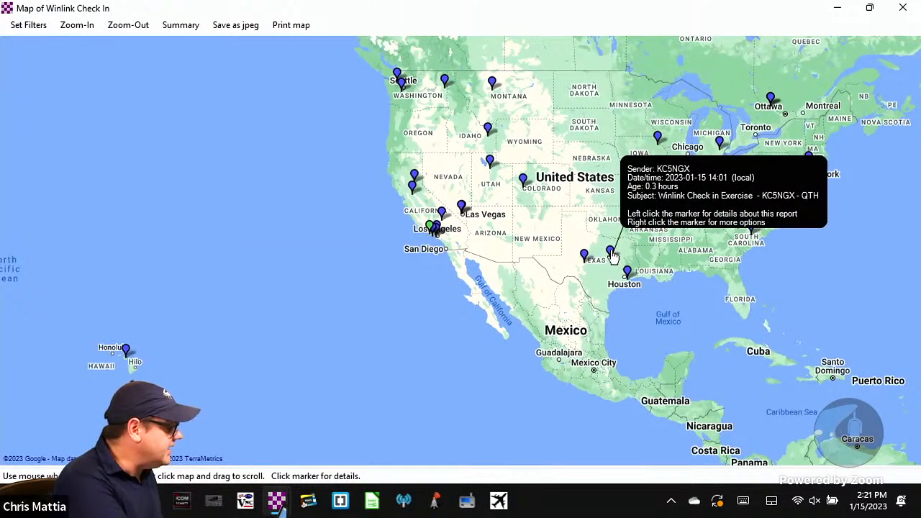
mouse_move(628, 275)
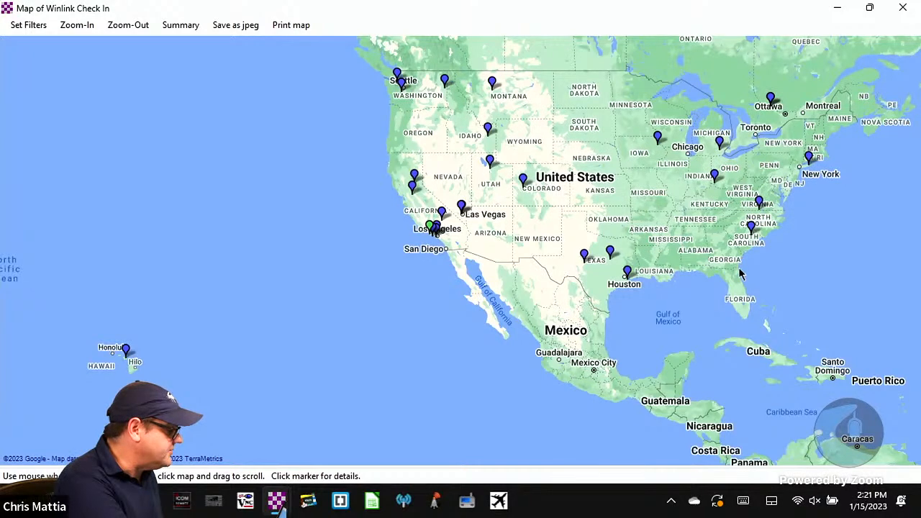
mouse_move(752, 229)
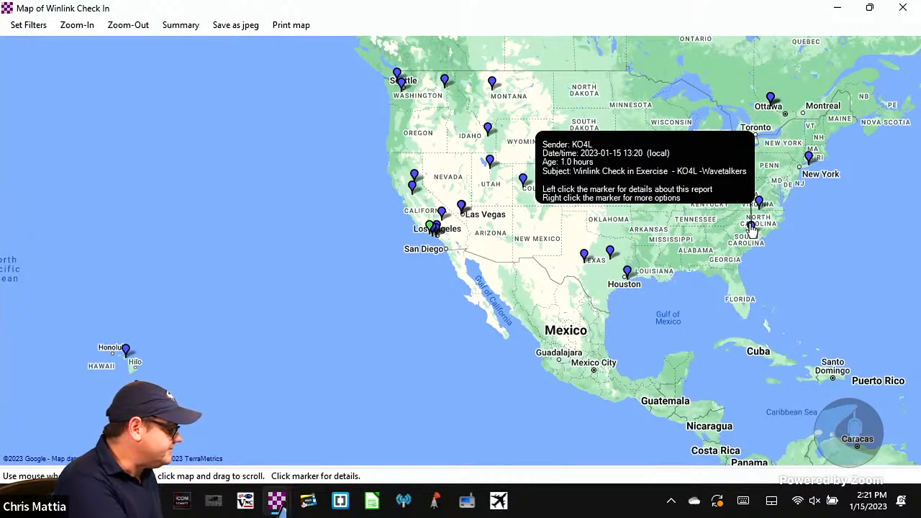
mouse_move(761, 204)
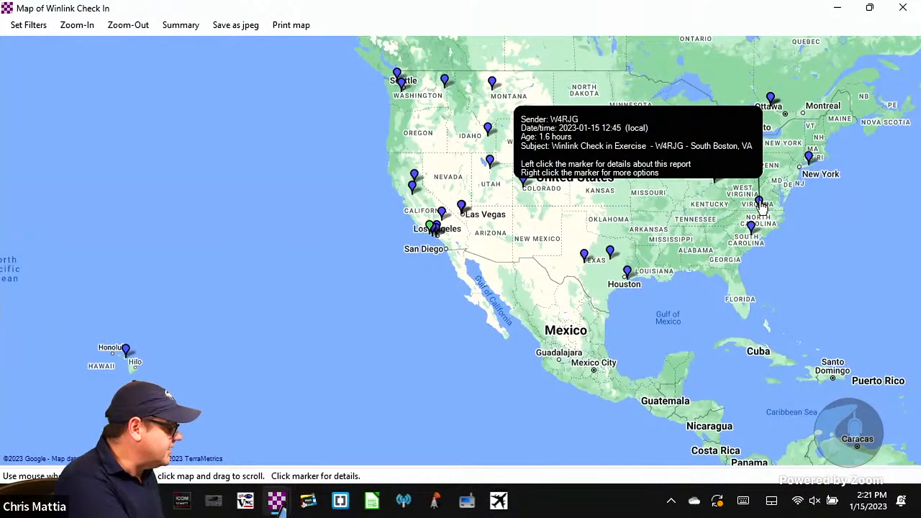
mouse_move(811, 157)
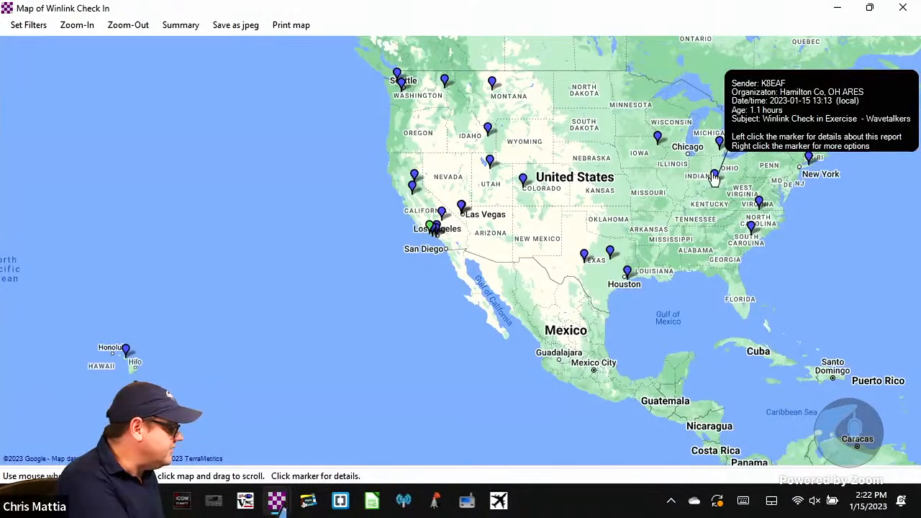
mouse_move(720, 145)
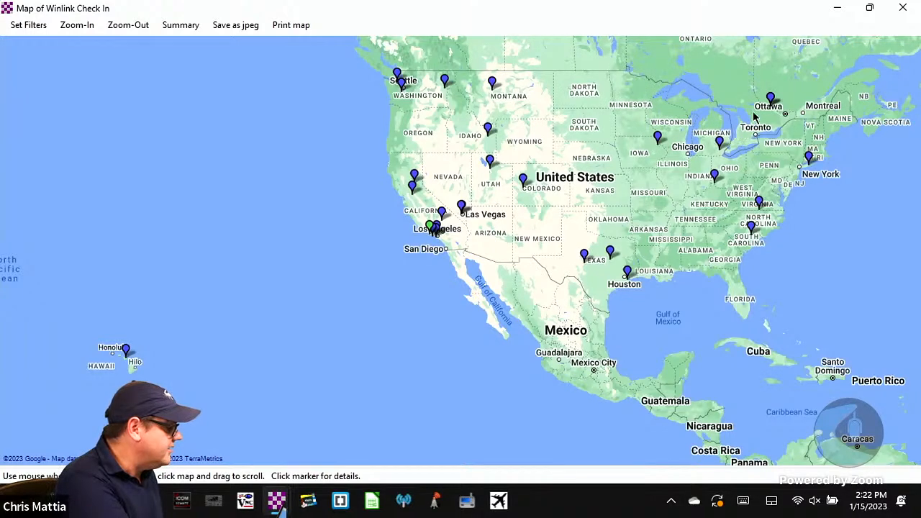
mouse_move(768, 104)
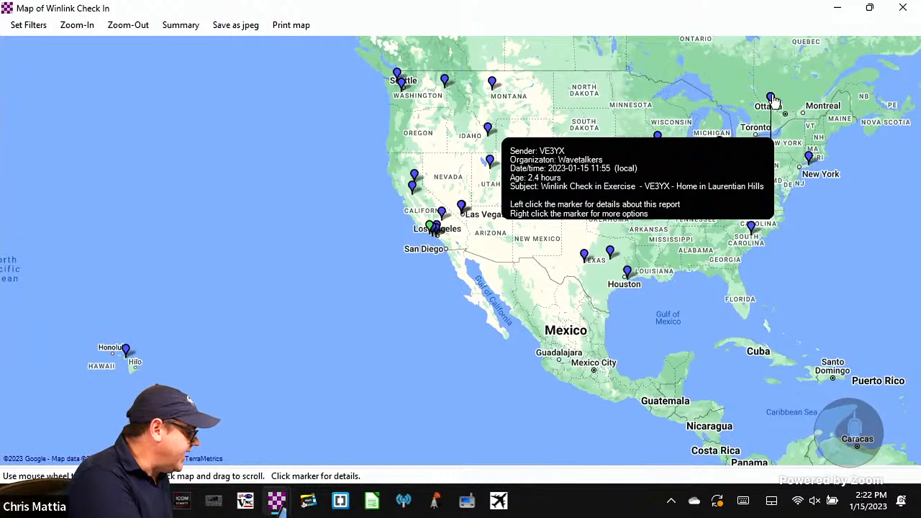
- Bring the whole world into the map and inspect the check-in markers in the Philippines and New Zealand
click(123, 33)
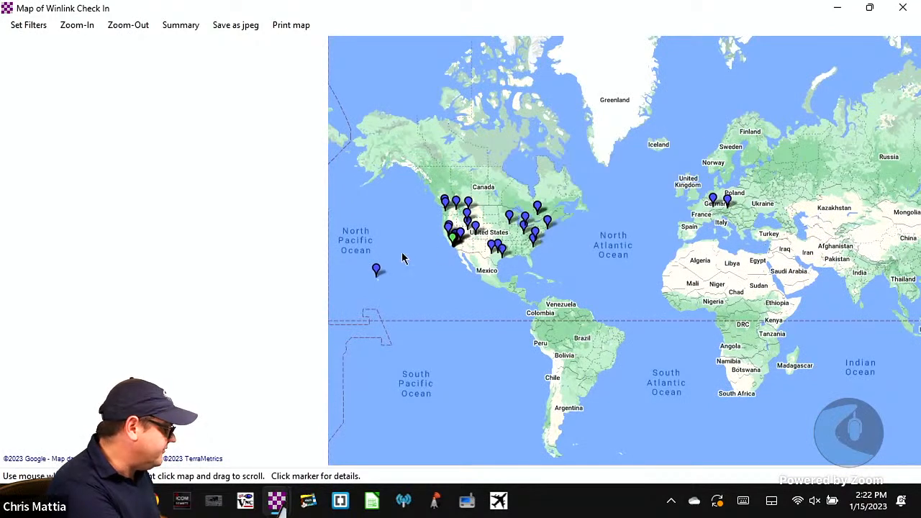
drag(579, 282, 339, 255)
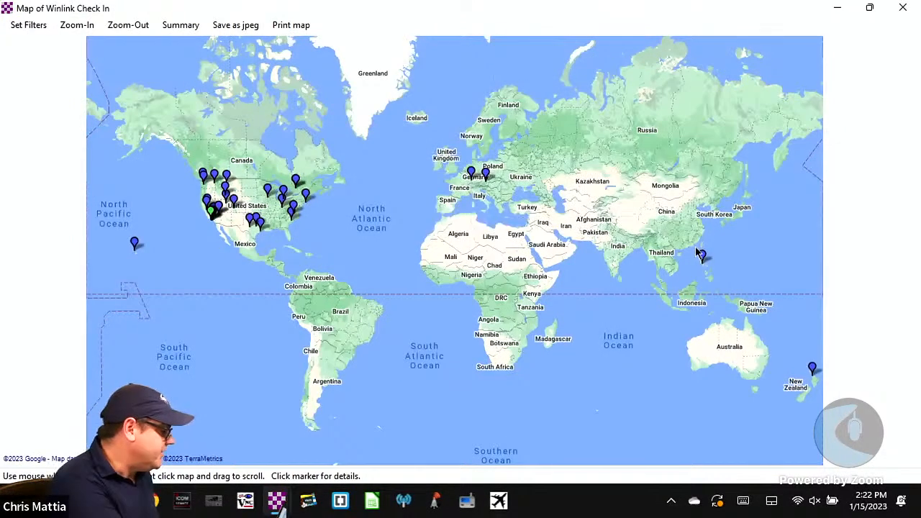
mouse_move(703, 257)
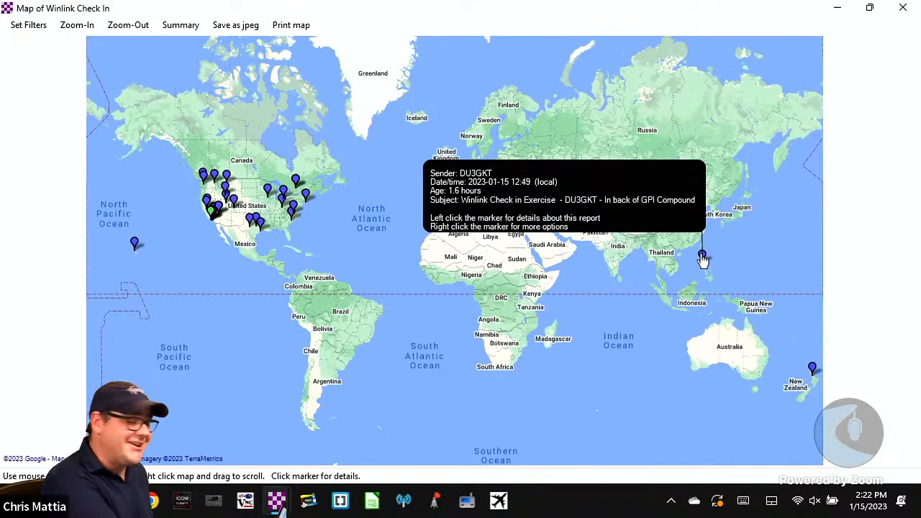
mouse_move(813, 371)
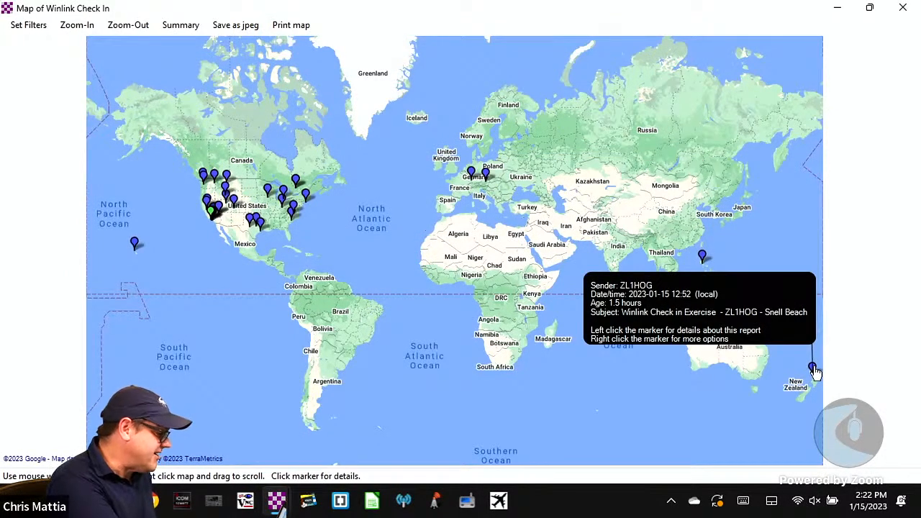